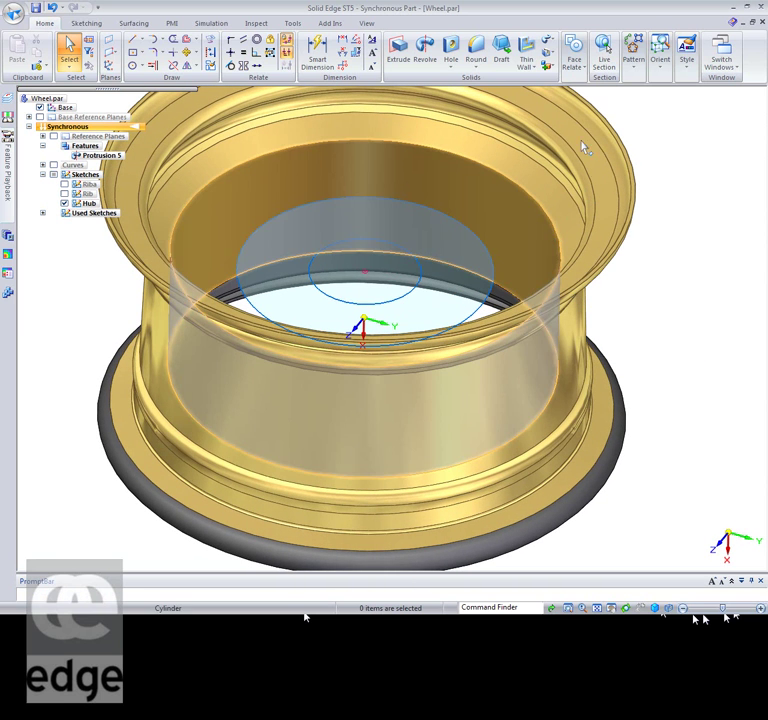
Add a new part body named HUB to the wheel model.
click(551, 68)
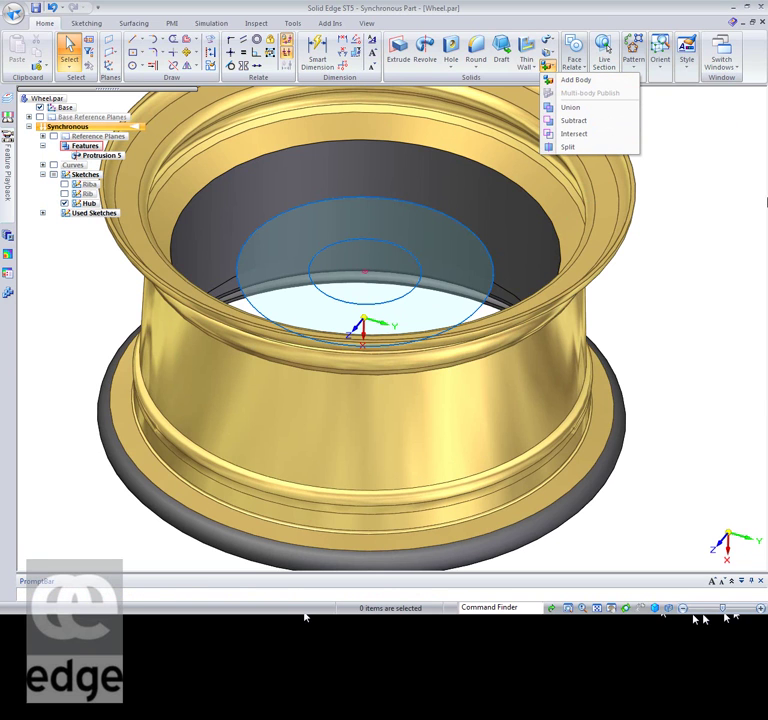
click(568, 87)
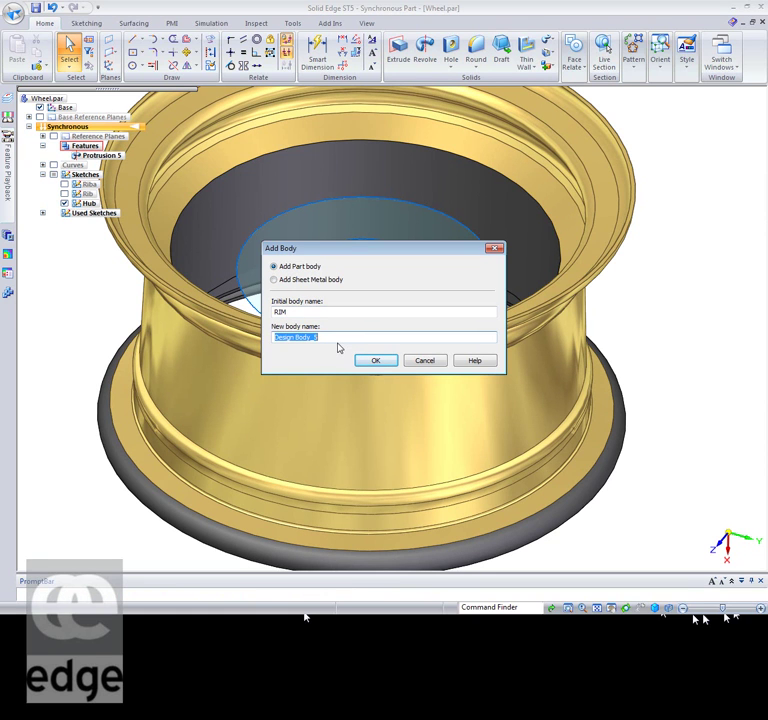
text(HUB)
click(374, 362)
Extrude the ring-shaped region of the Hub sketch 40 mm downward into the rim.
click(463, 298)
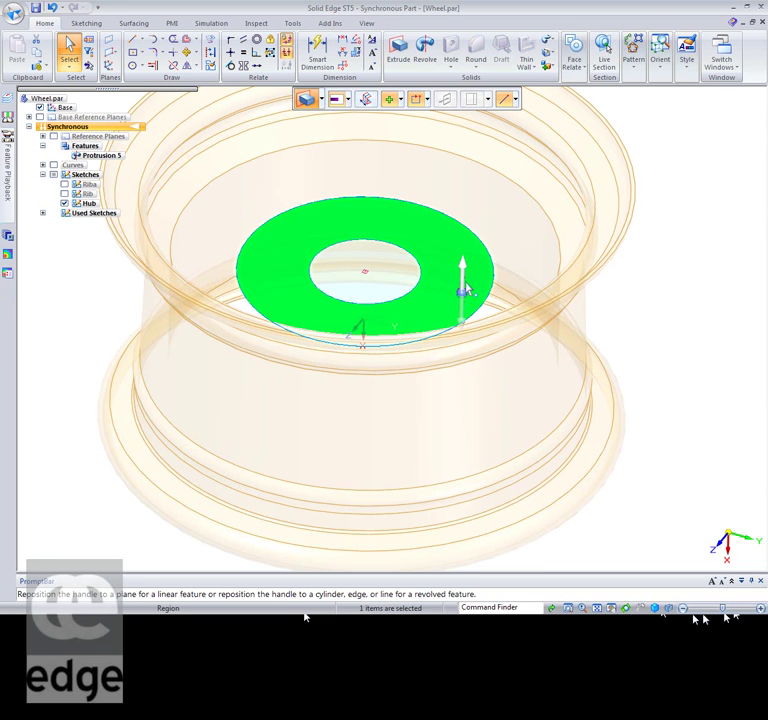
click(464, 288)
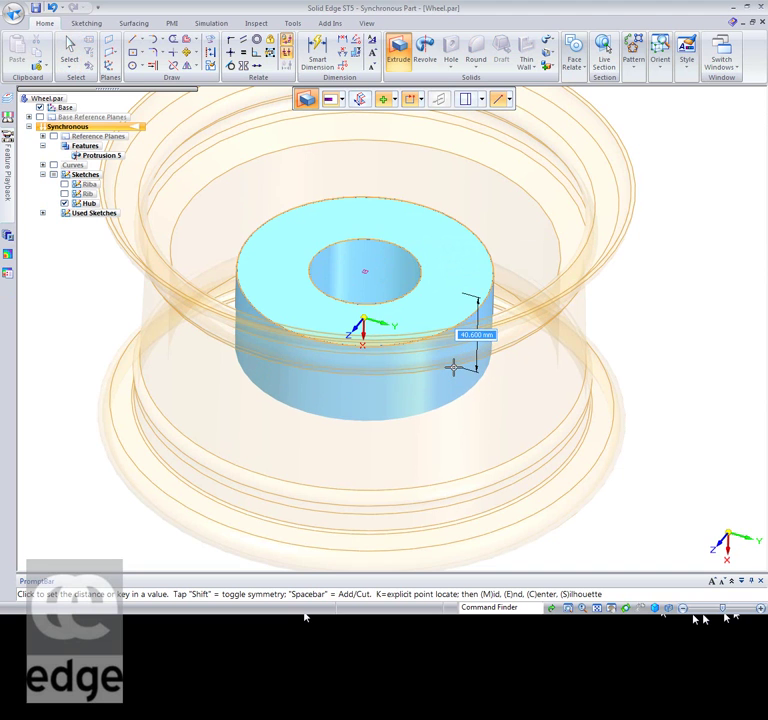
text(40)
key(Return)
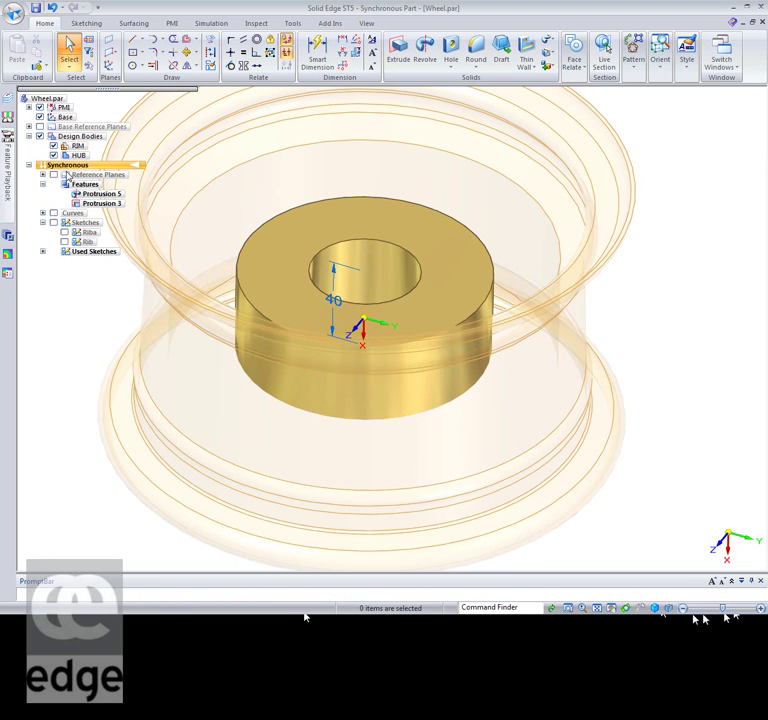
Place a hole with the saved Wheel CB settings on the hub's top face, 38 mm from the centre of the bore.
middle_drag(57, 435, 46, 473)
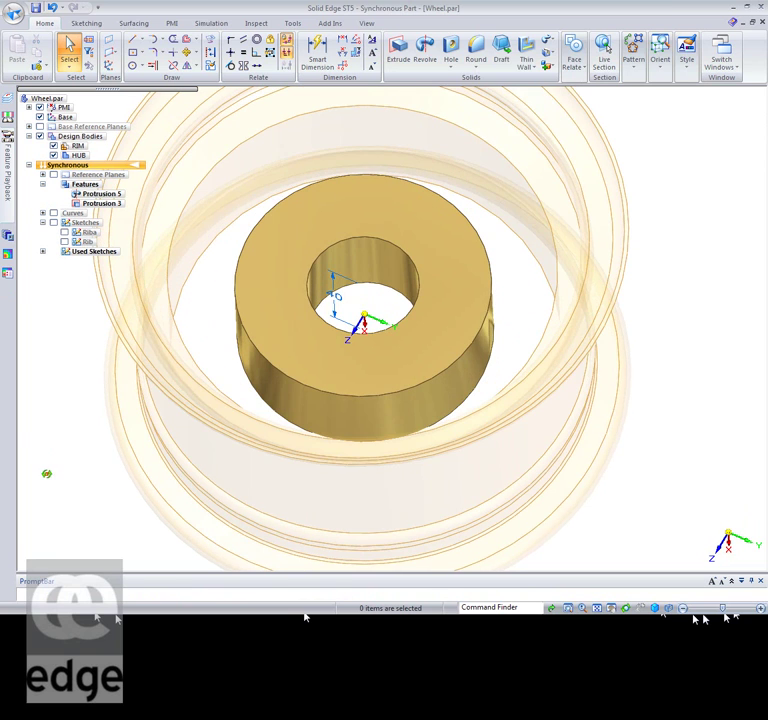
click(453, 66)
click(468, 82)
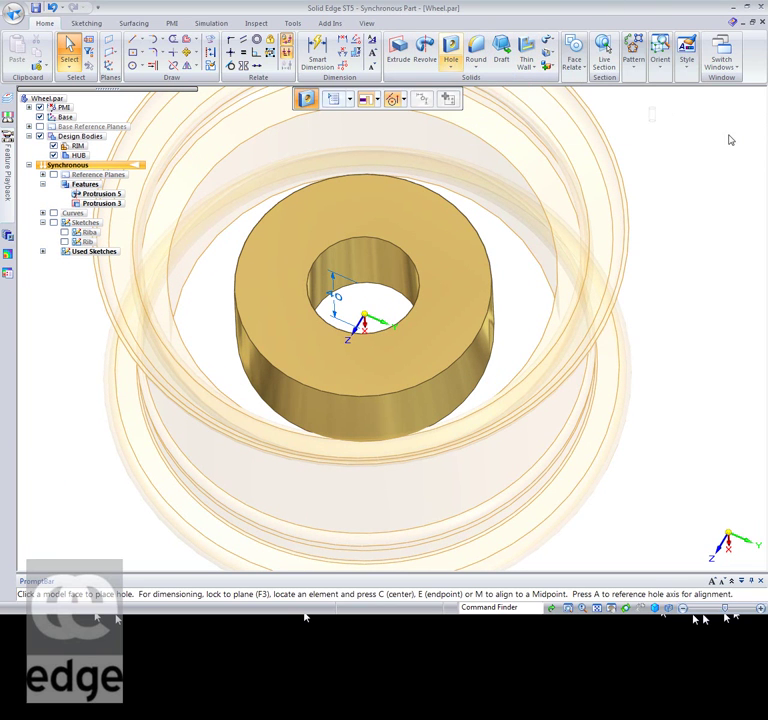
click(350, 100)
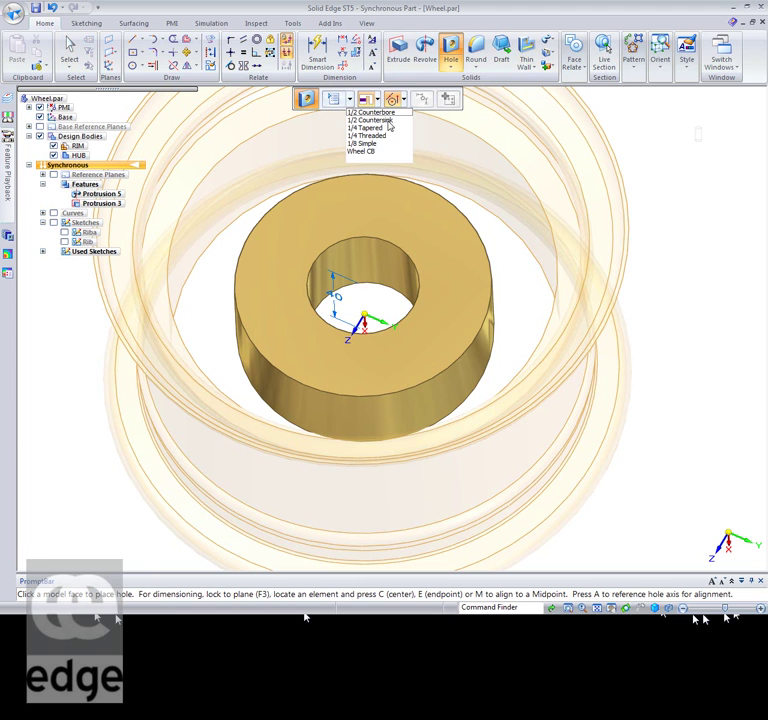
click(370, 153)
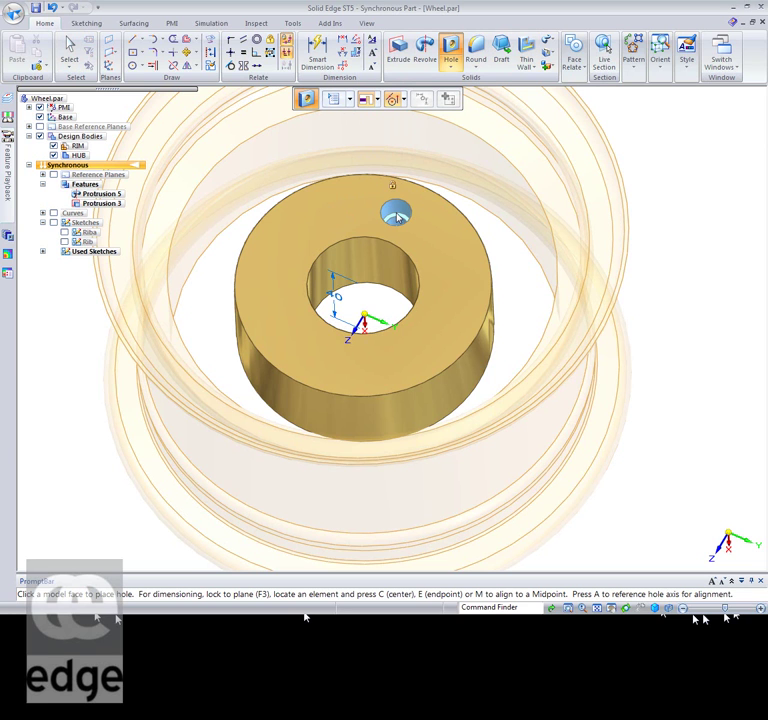
key(F3)
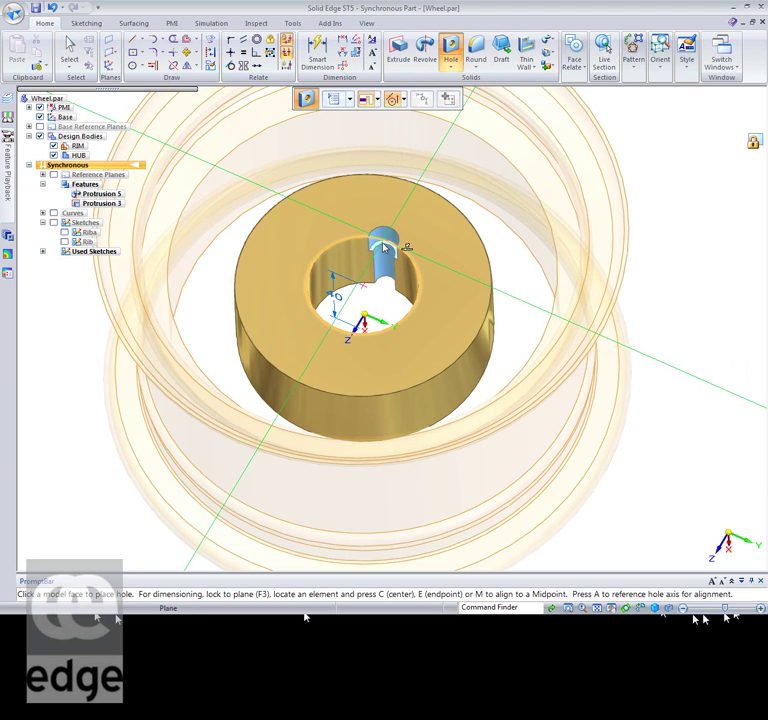
key(c)
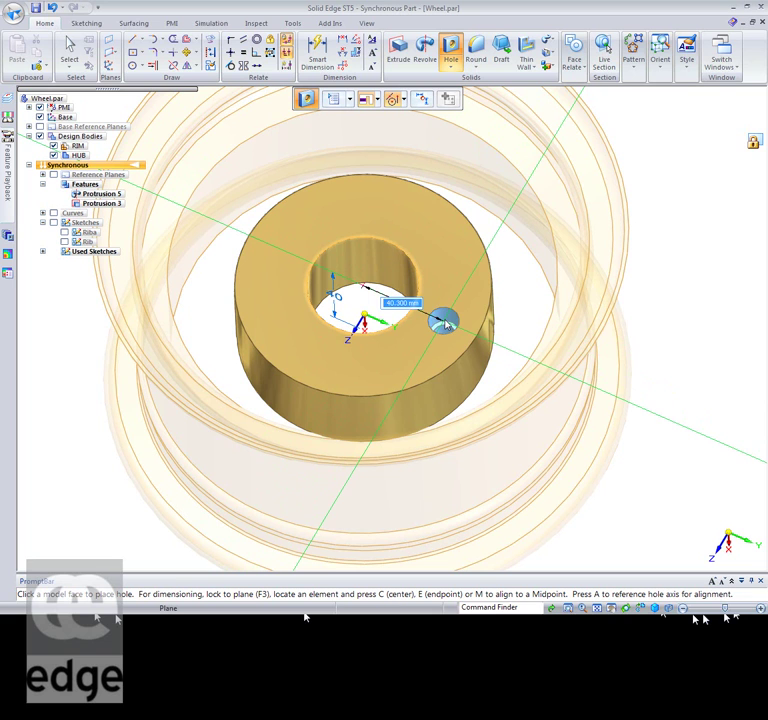
text(3)
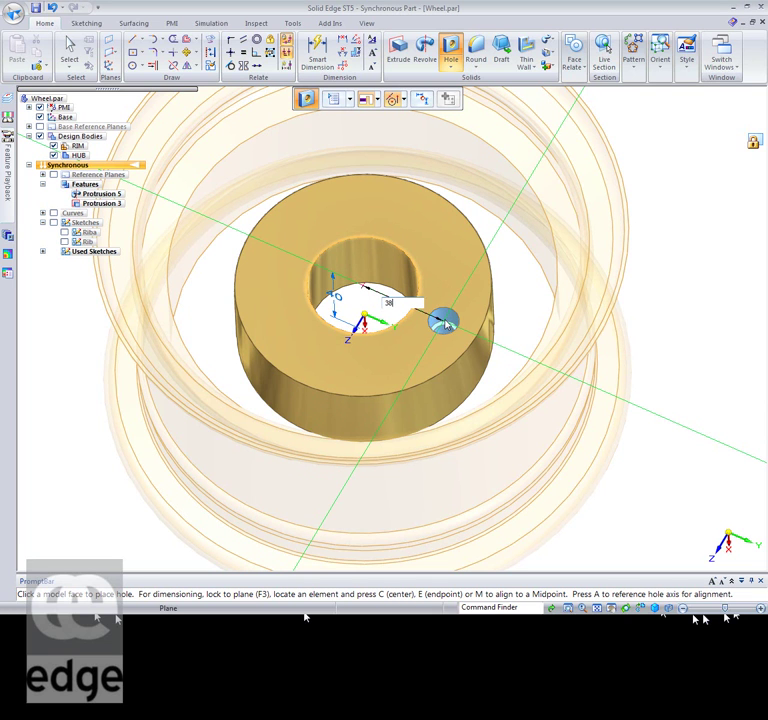
text(8)
key(Return)
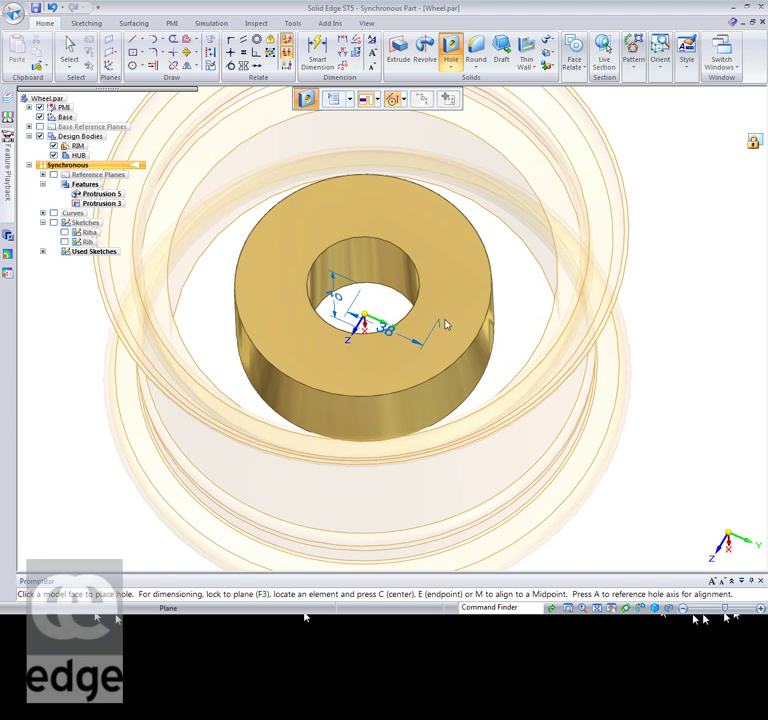
click(444, 321)
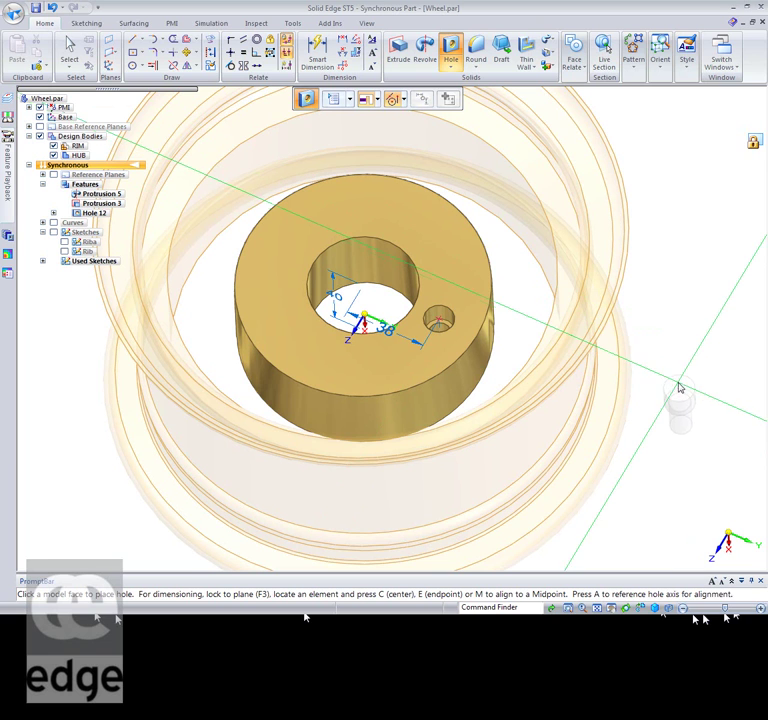
right_click(679, 387)
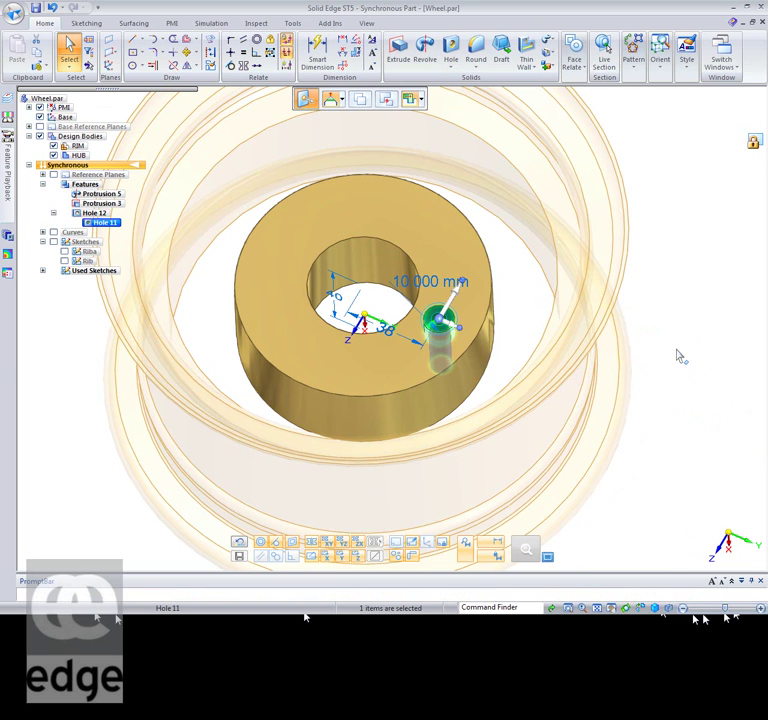
mouse_move(687, 338)
middle_down()
mouse_move(686, 249)
mouse_move(688, 360)
middle_up()
click(688, 360)
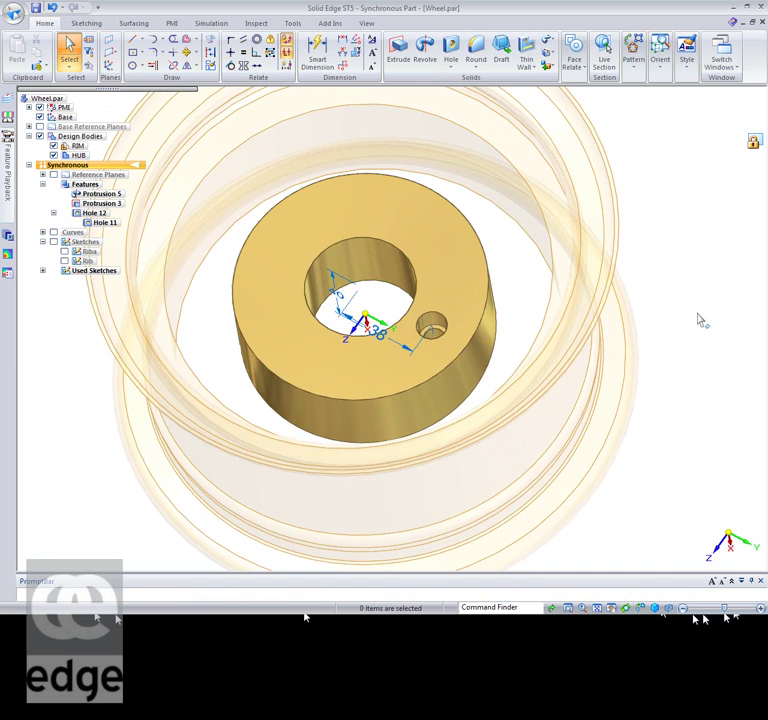
Create a circular pattern of the counterbored hole around the hub's bore centre with a count of 4.
middle_drag(701, 319, 731, 312)
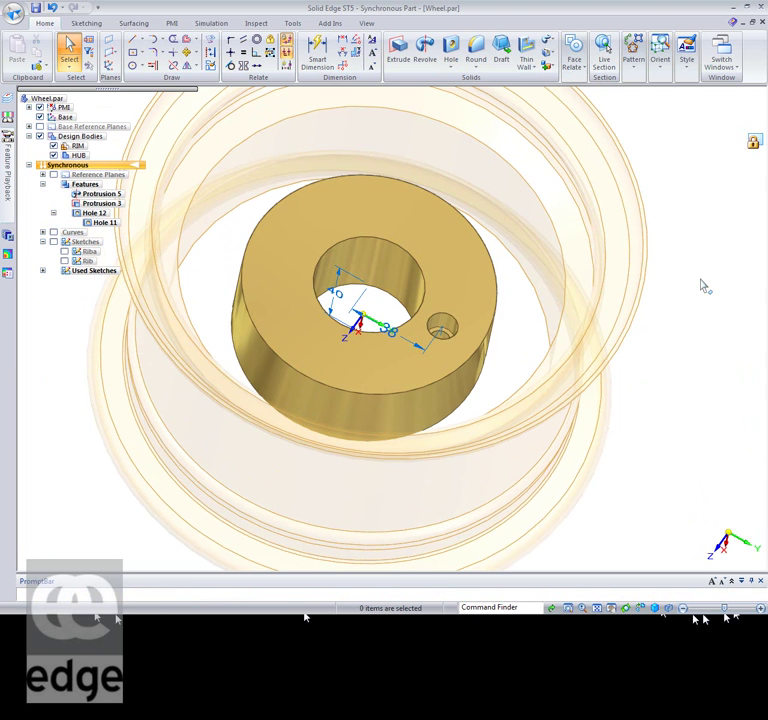
middle_drag(711, 310, 684, 254)
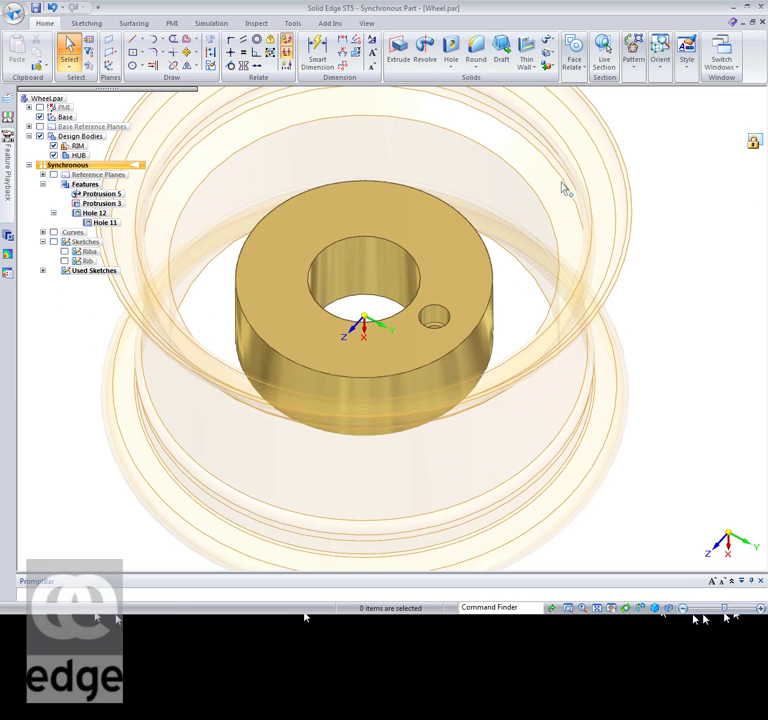
click(433, 316)
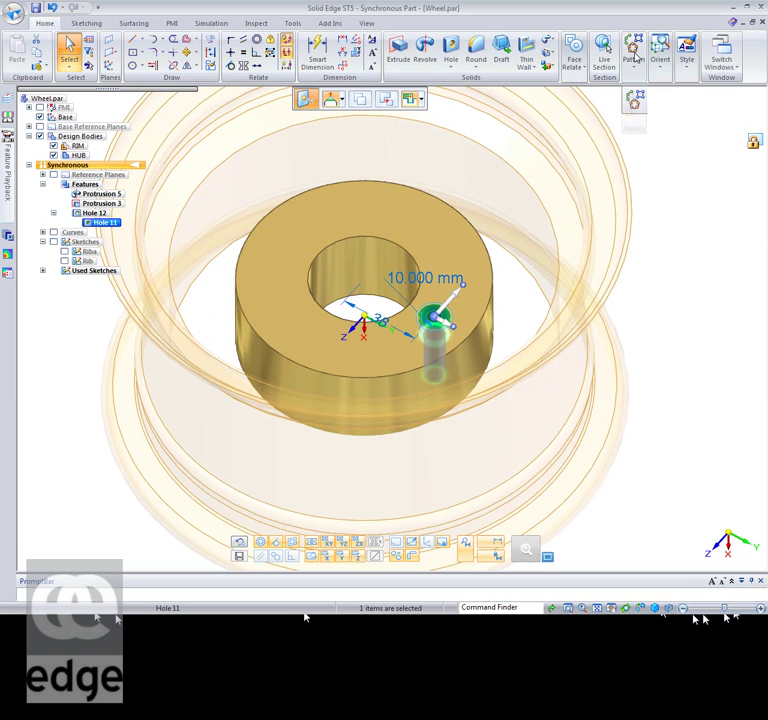
click(636, 66)
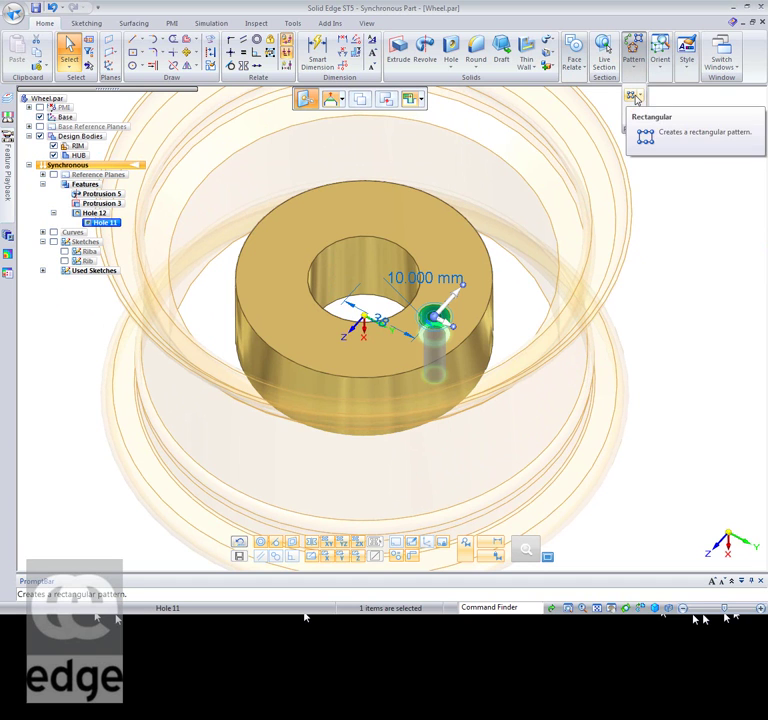
click(638, 96)
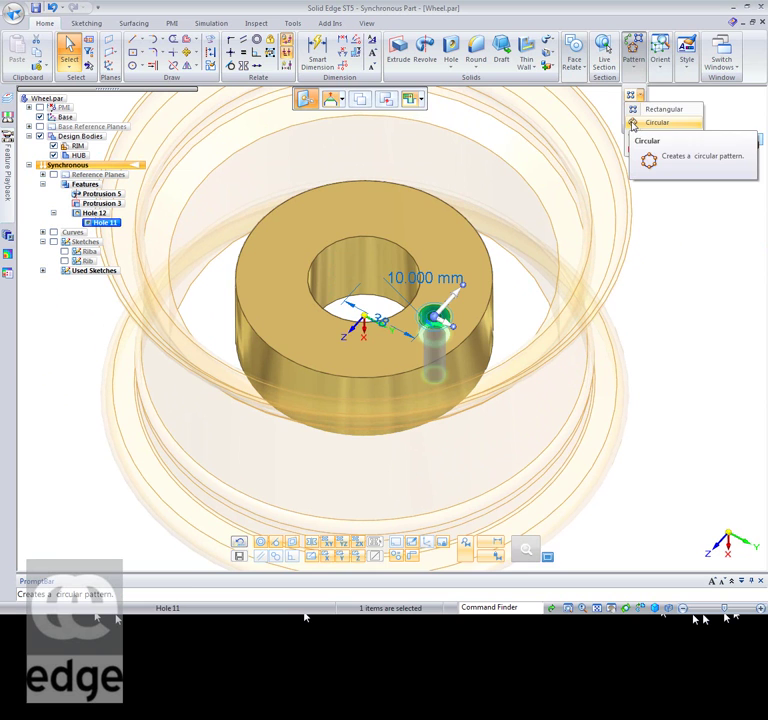
click(655, 122)
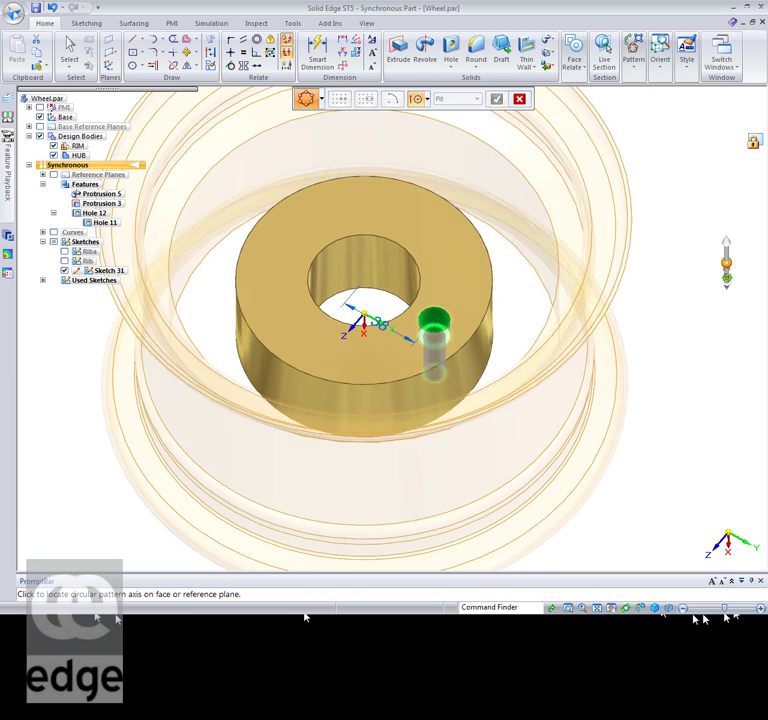
middle_drag(362, 318, 368, 372)
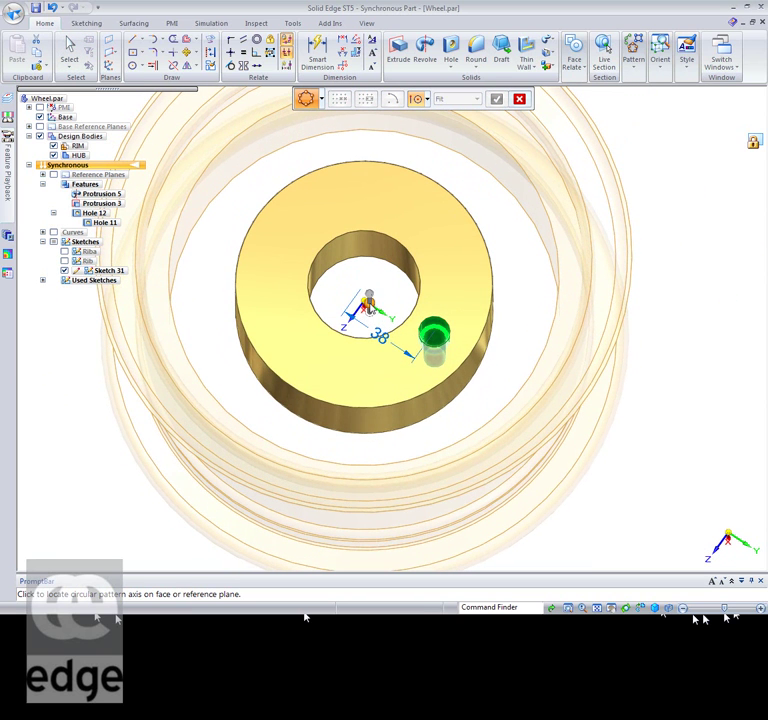
click(405, 250)
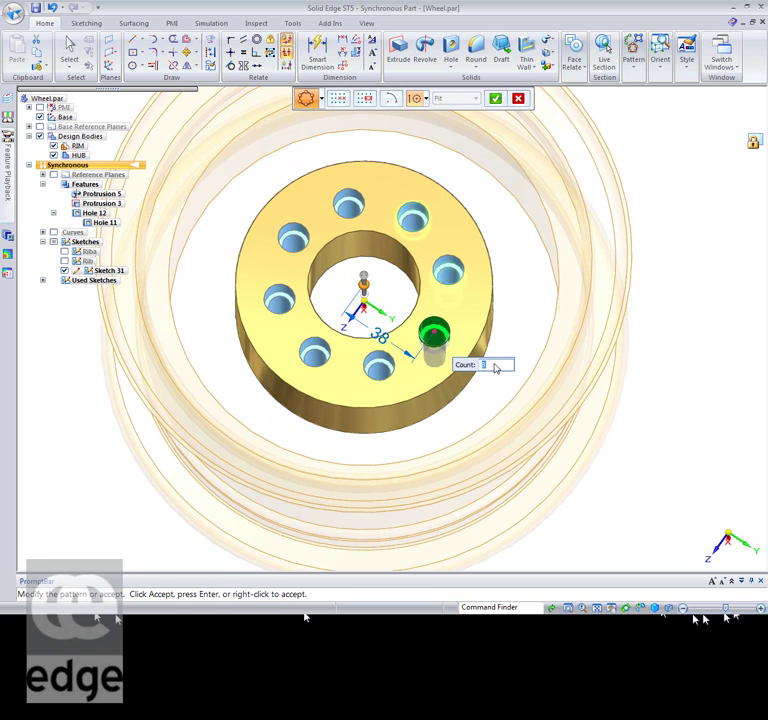
text(4)
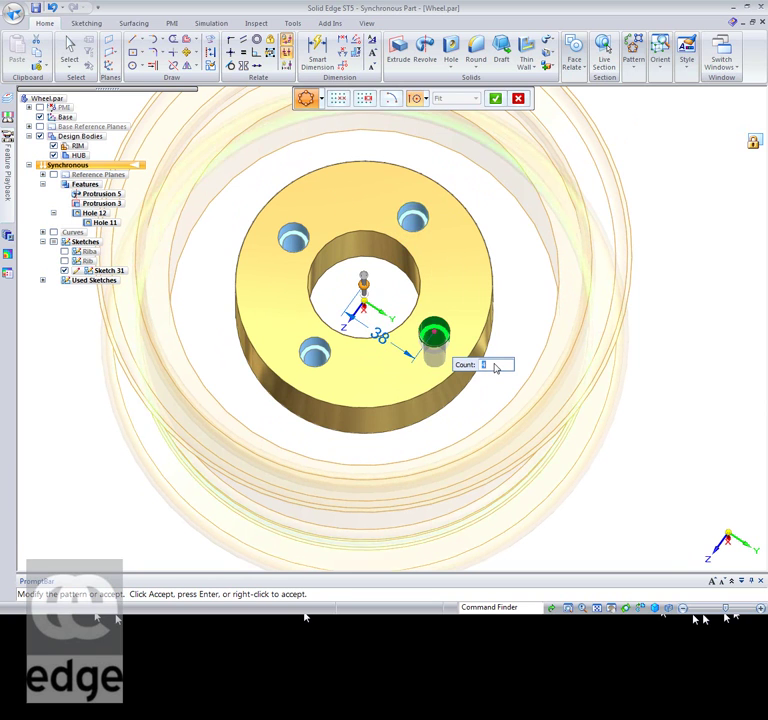
key(Return)
click(674, 291)
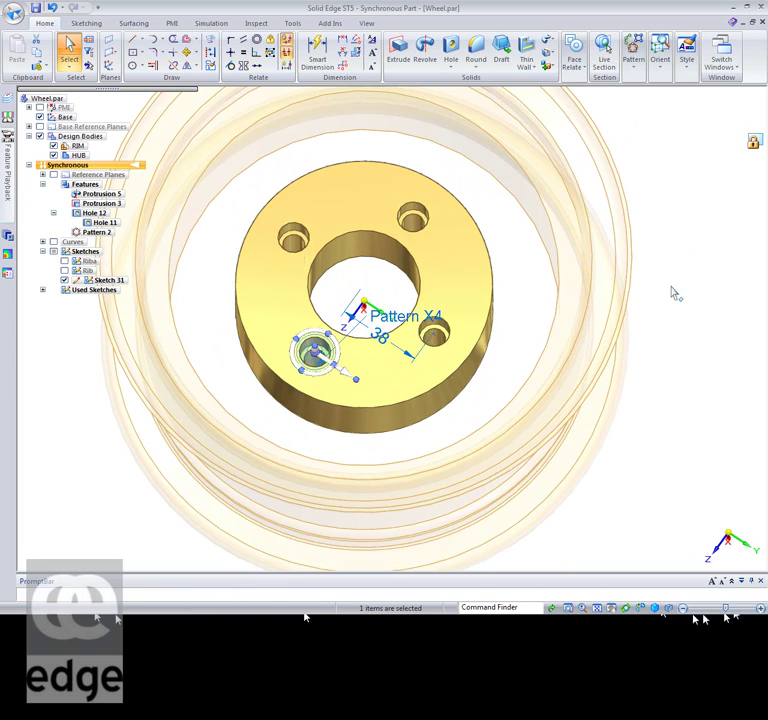
Show the Rib and Riba sketches in the model.
middle_drag(665, 453, 670, 414)
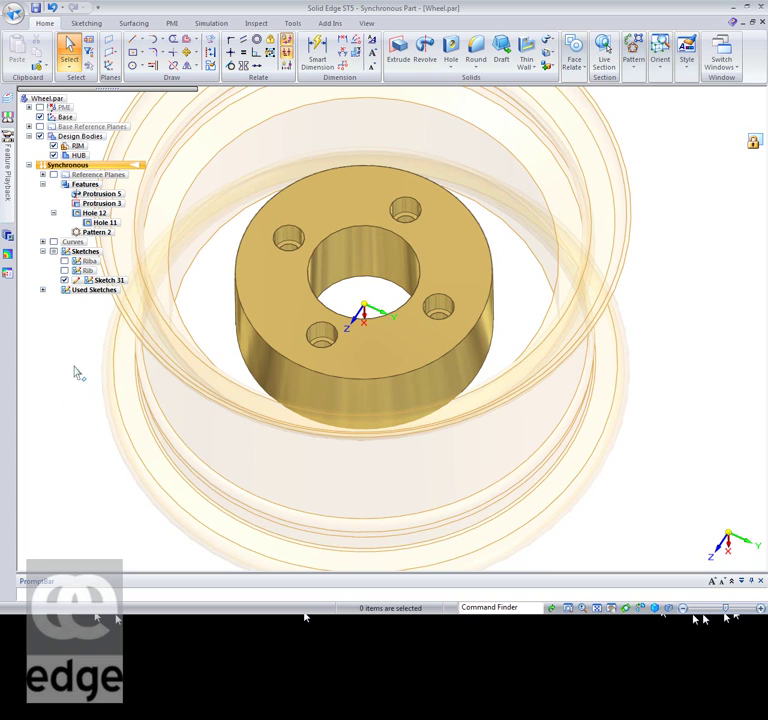
click(64, 270)
click(64, 260)
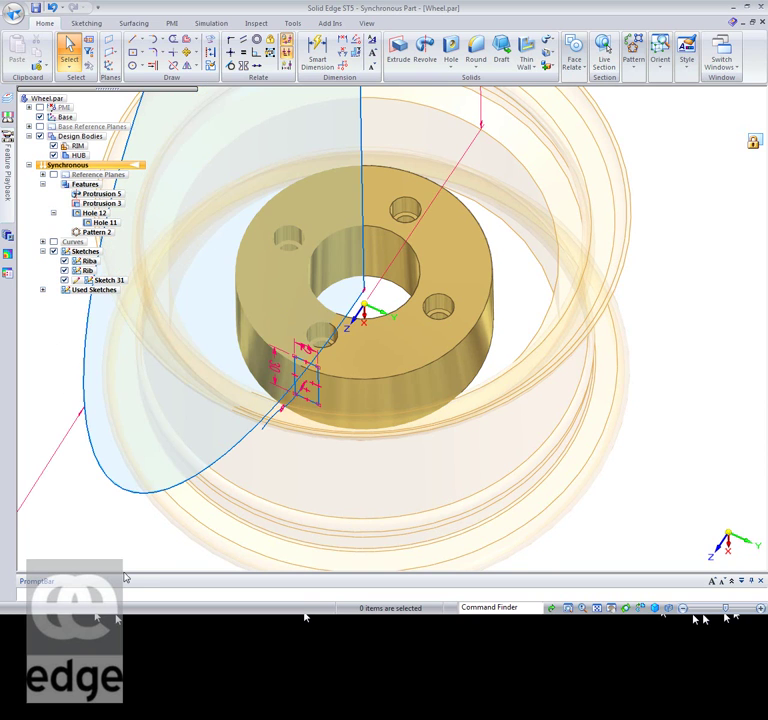
Add another part body named RIB to the wheel model.
middle_drag(143, 563, 138, 398)
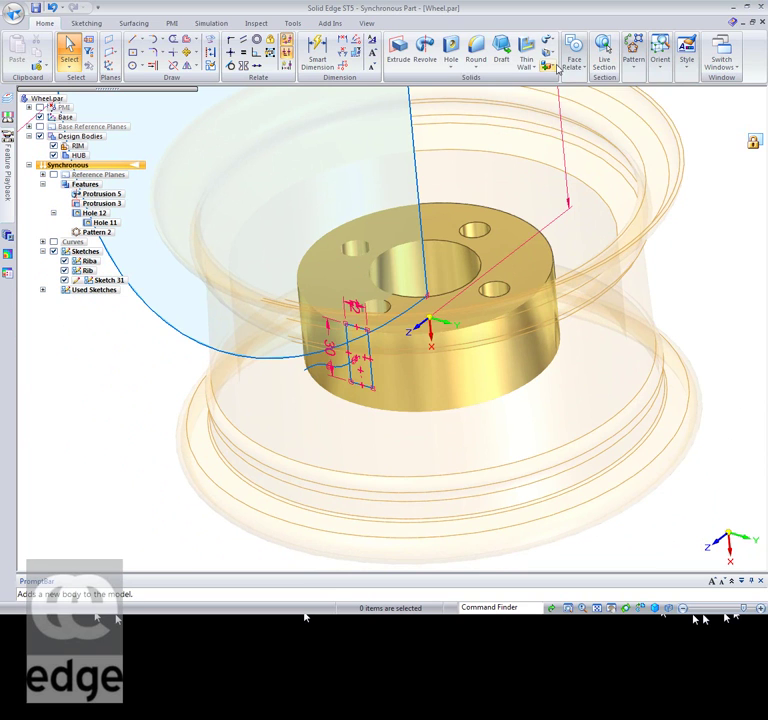
click(555, 67)
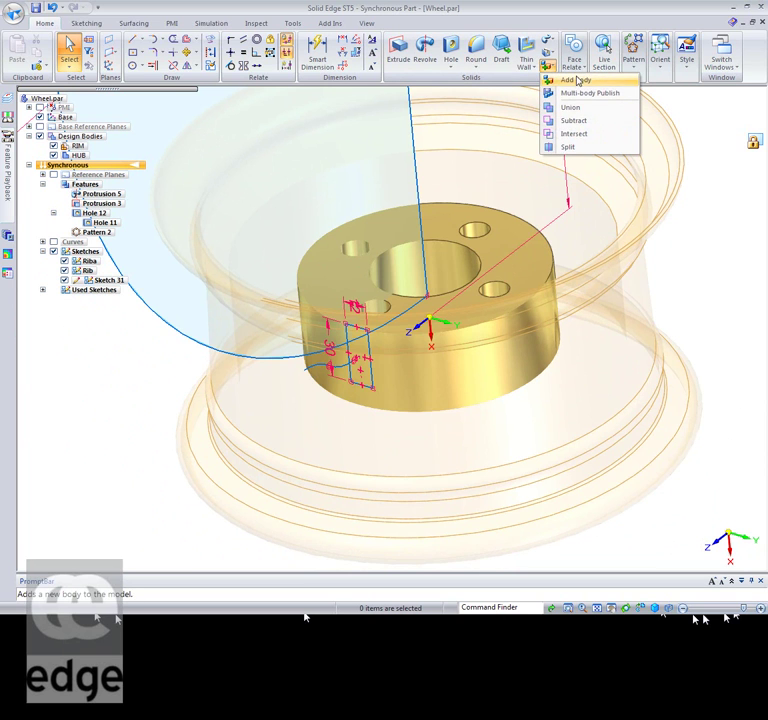
click(578, 80)
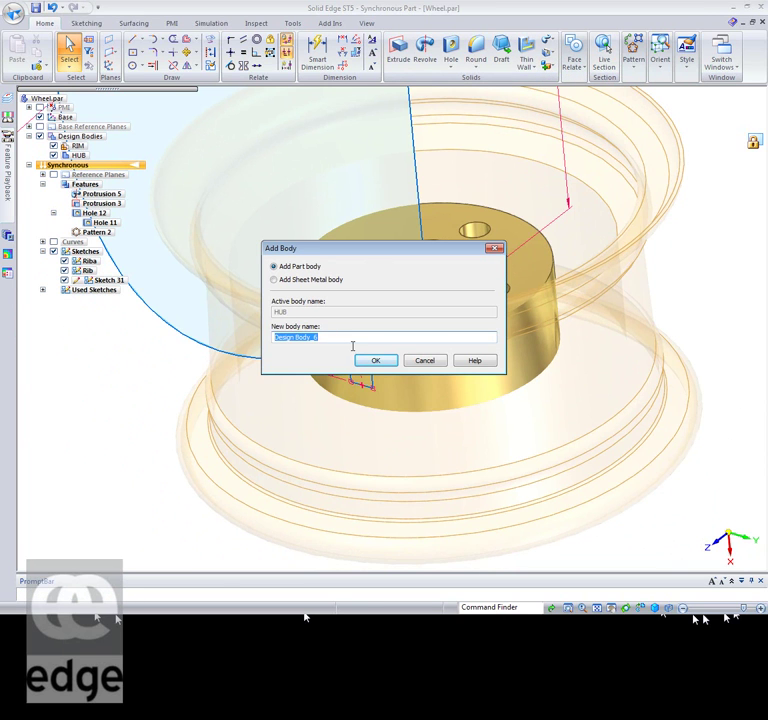
text(RIB)
key(Return)
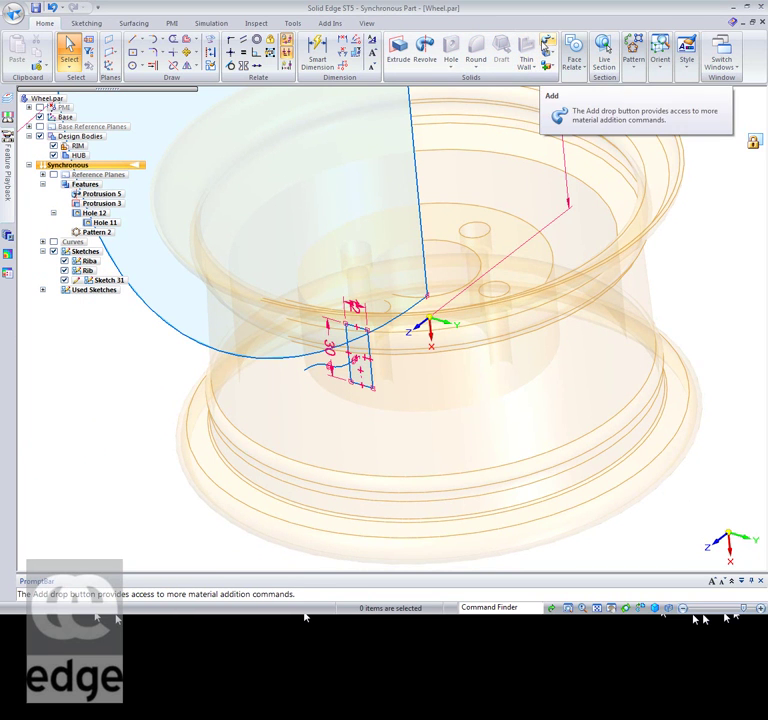
Create a swept protrusion in the RIB body, using the short S-shaped curve as path and the 30 mm high rectangle as cross section.
click(546, 42)
click(565, 51)
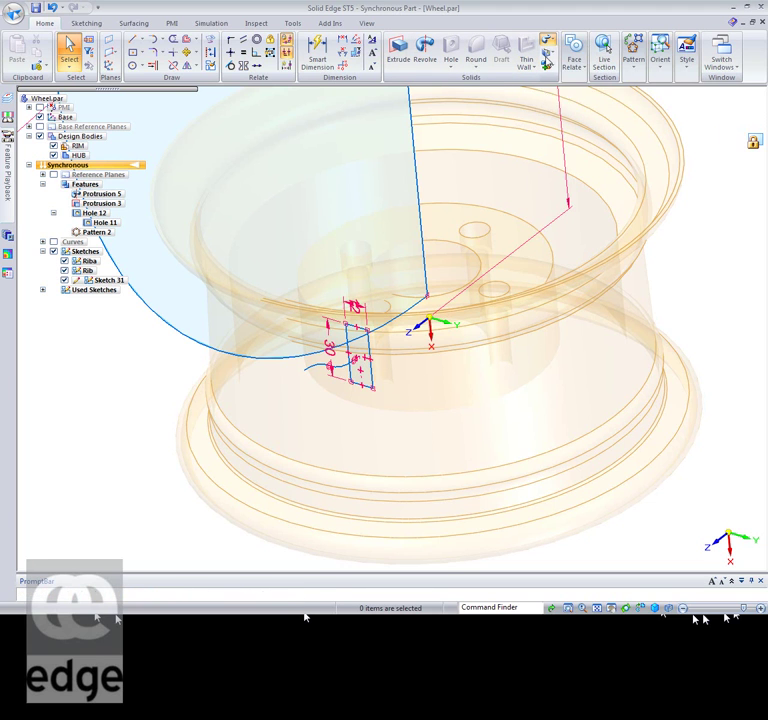
click(370, 397)
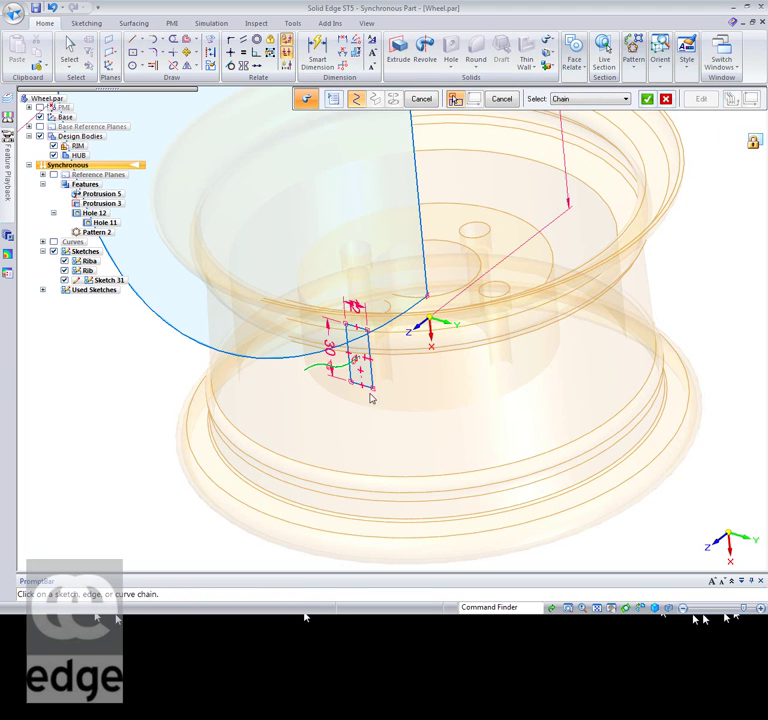
right_click(441, 411)
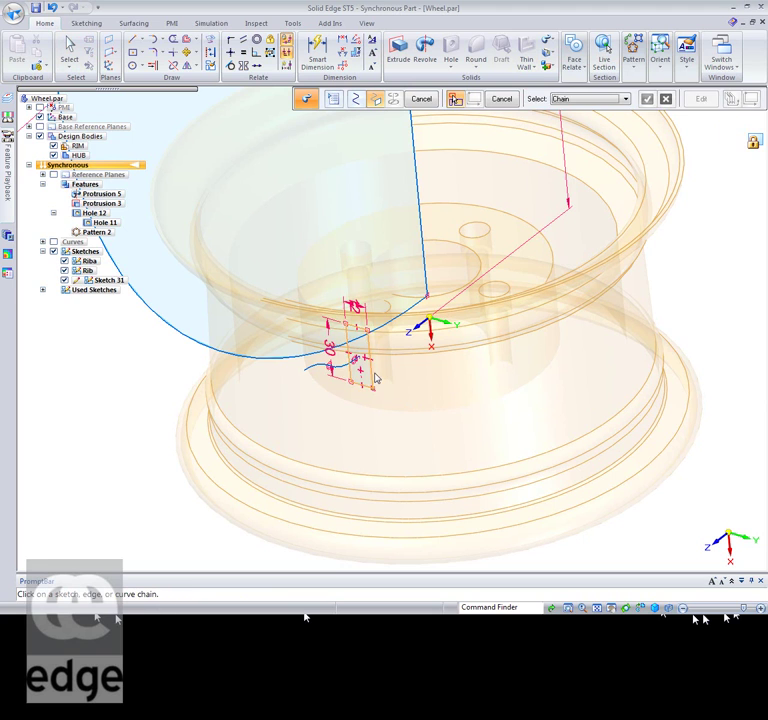
click(376, 377)
right_click(489, 396)
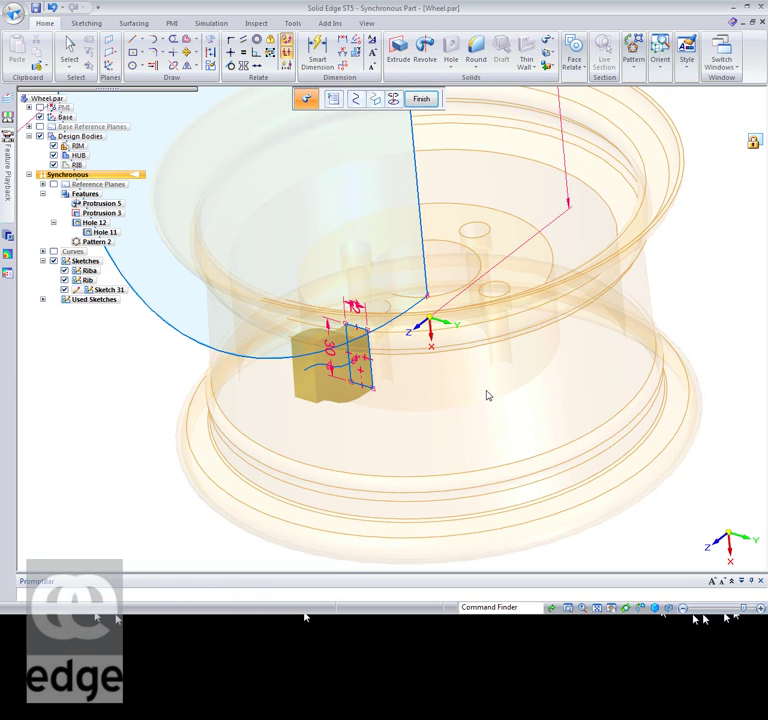
right_click(487, 396)
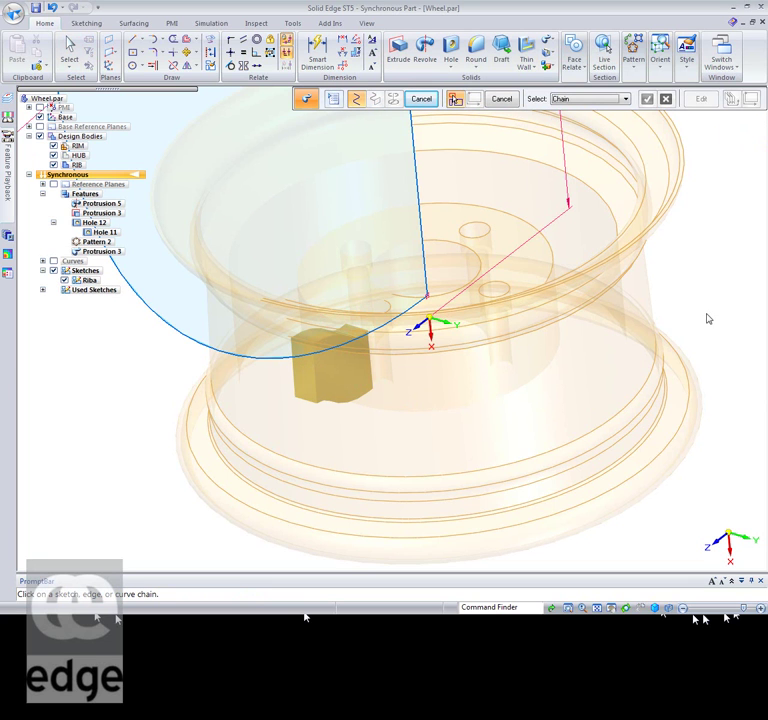
Hide the Riba sketch and the RIM body.
mouse_move(707, 319)
middle_down()
mouse_move(705, 288)
mouse_move(710, 307)
middle_up()
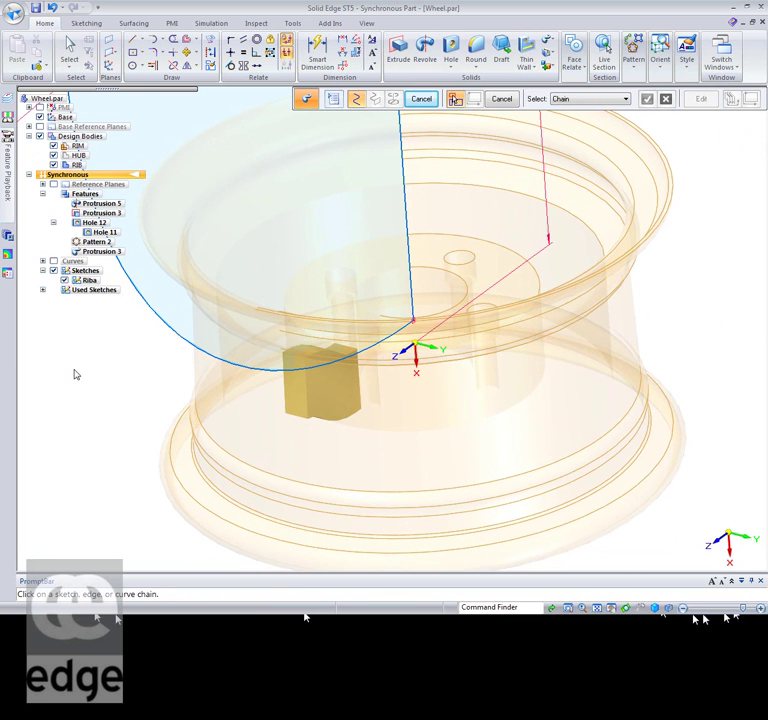
click(64, 280)
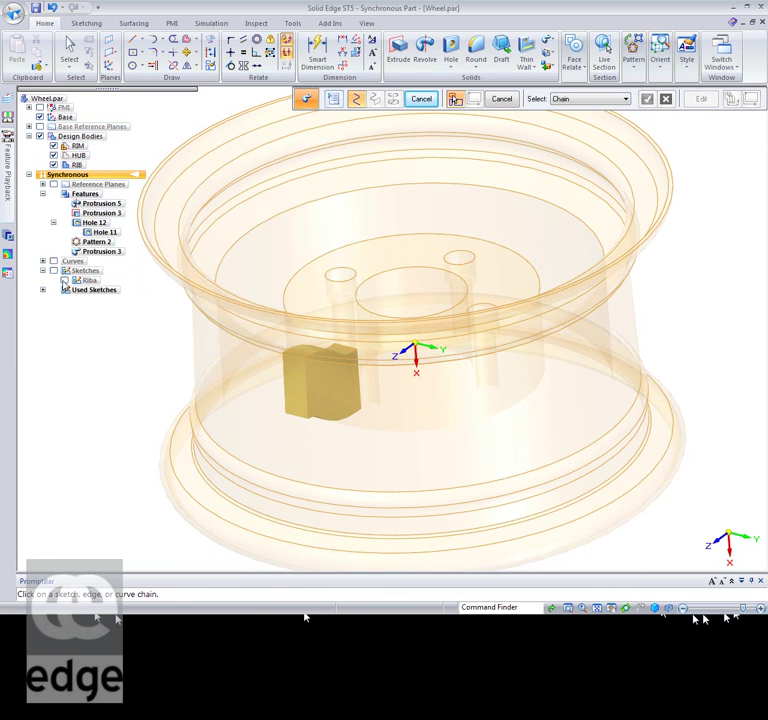
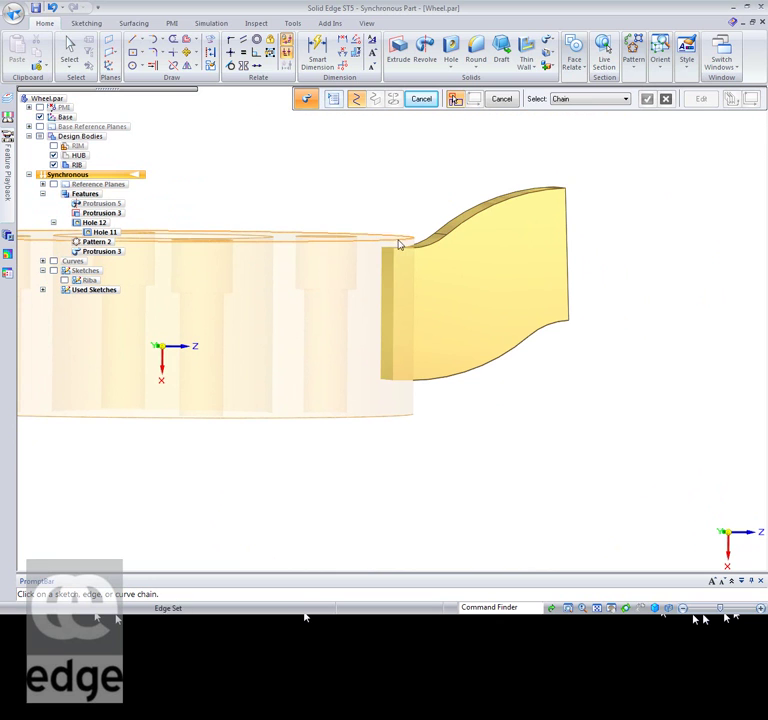
Make the small planar top face at the rib's inner end coplanar with the hub's top face.
middle_drag(511, 434, 524, 468)
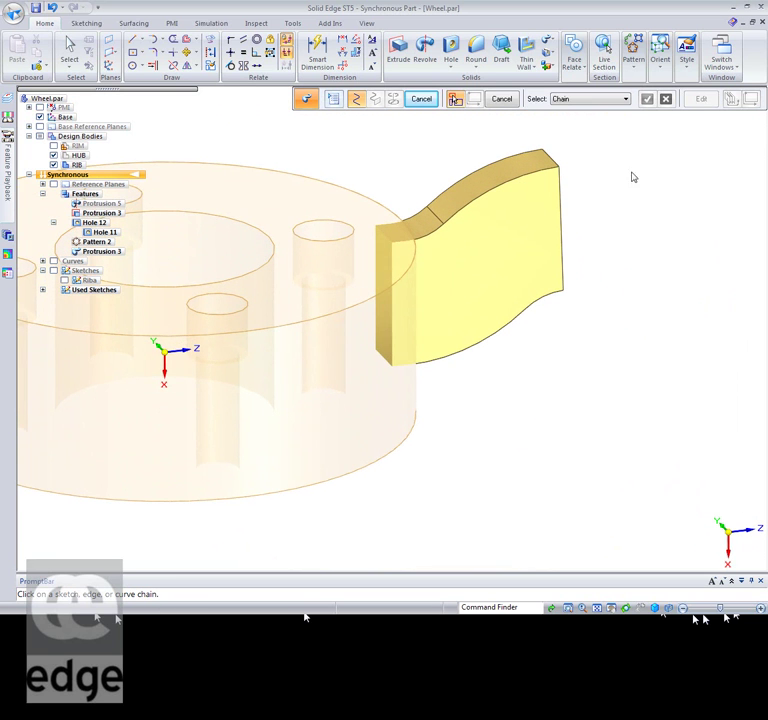
click(577, 70)
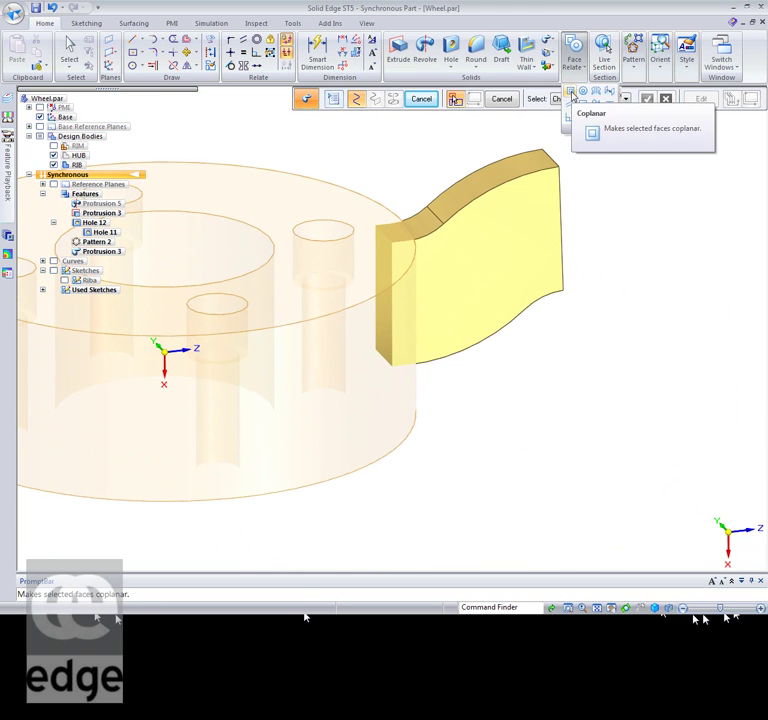
click(571, 93)
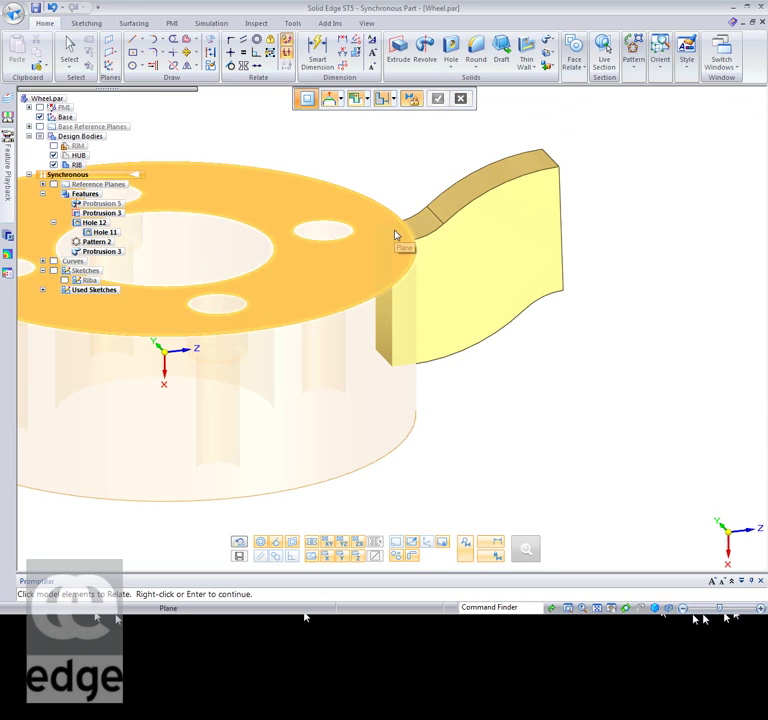
right_click(394, 235)
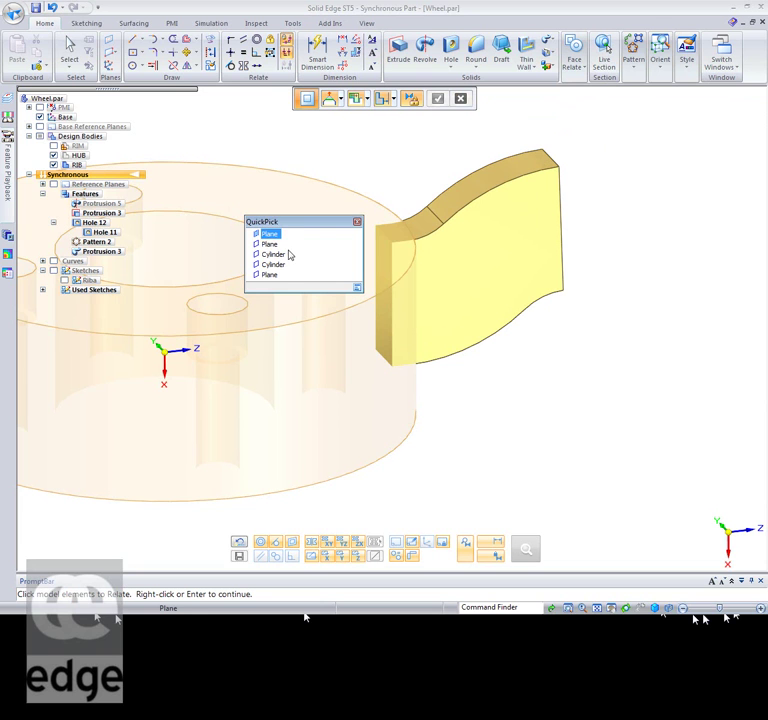
click(275, 245)
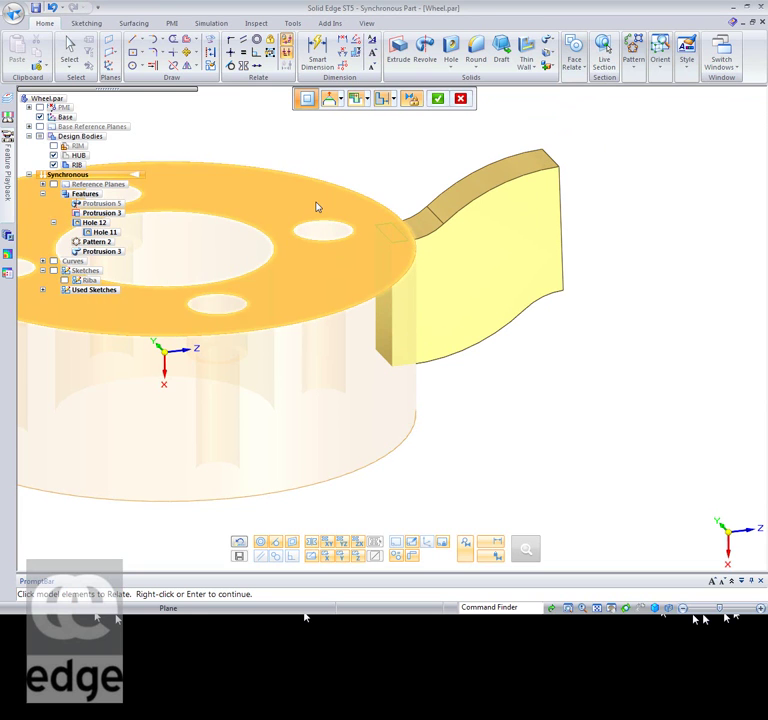
click(437, 98)
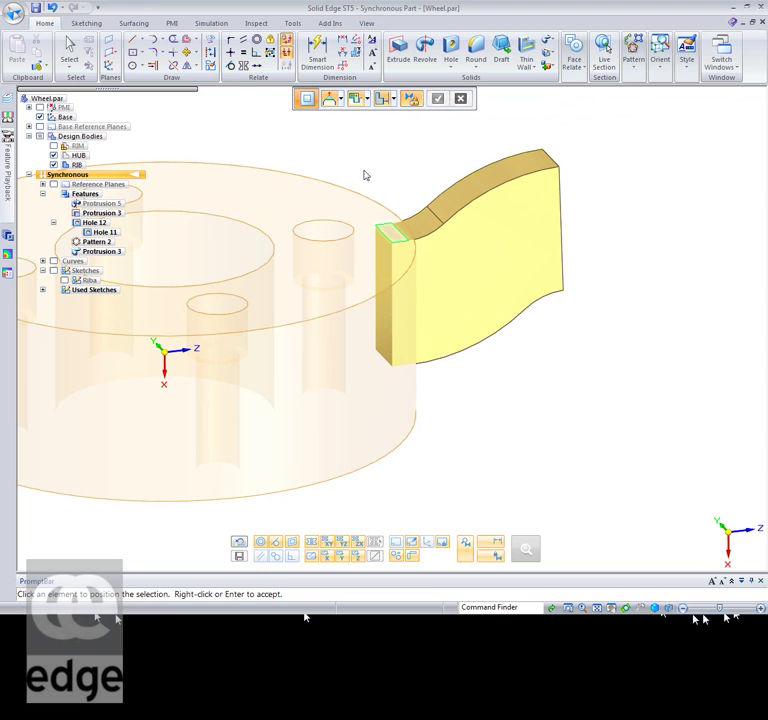
click(331, 211)
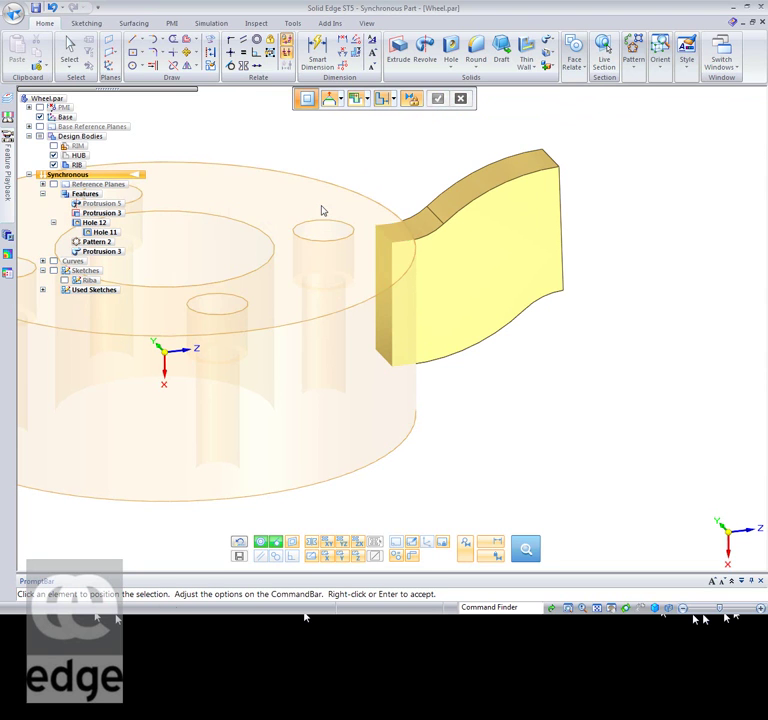
click(437, 98)
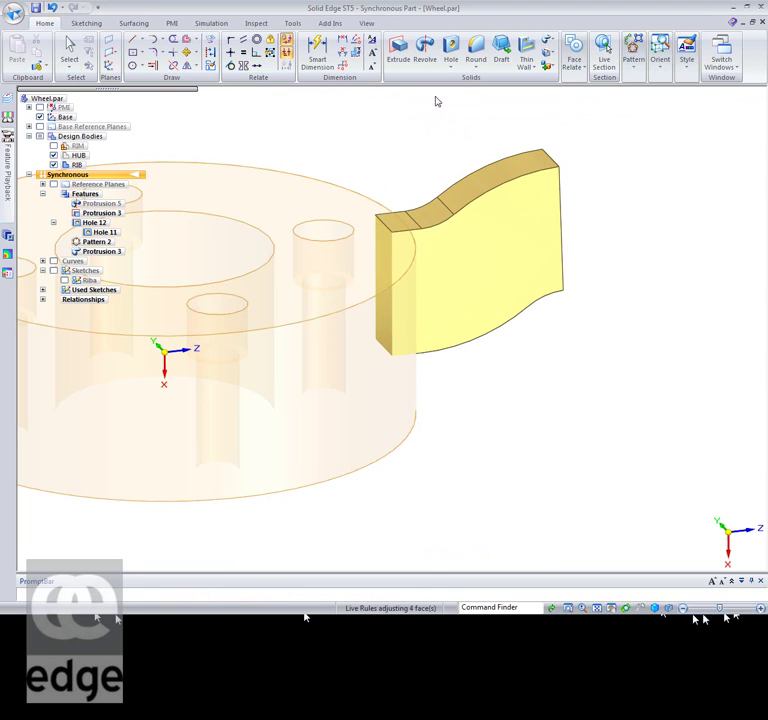
Try to rotate the rib's large side face by 10° about its vertical edge inside the hub.
mouse_move(594, 433)
middle_down()
mouse_move(579, 393)
mouse_move(602, 432)
middle_up()
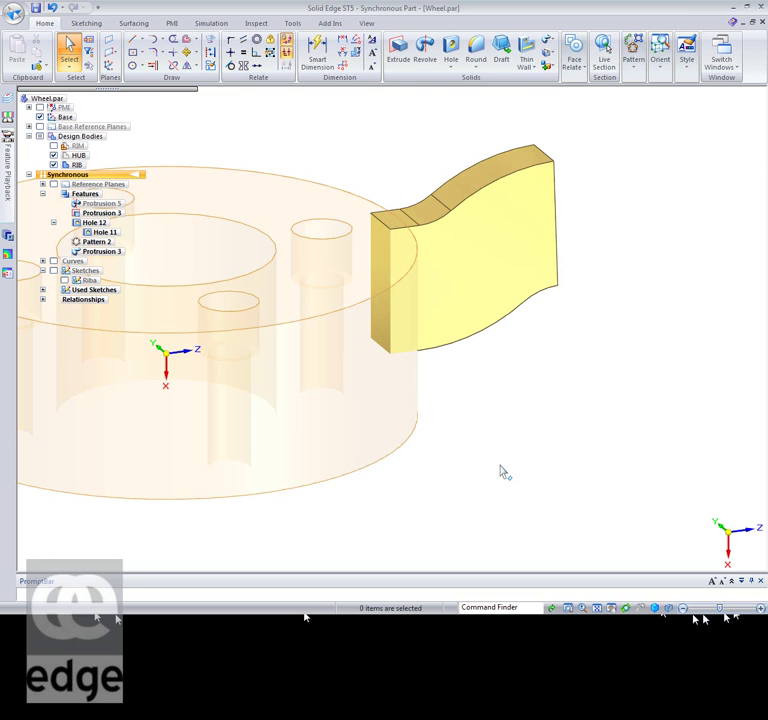
middle_drag(502, 472, 528, 459)
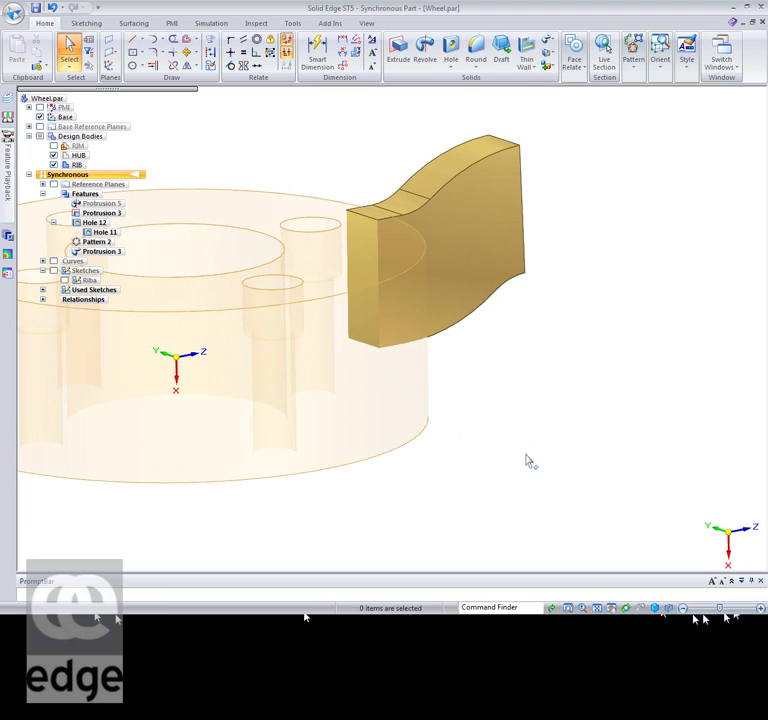
click(452, 252)
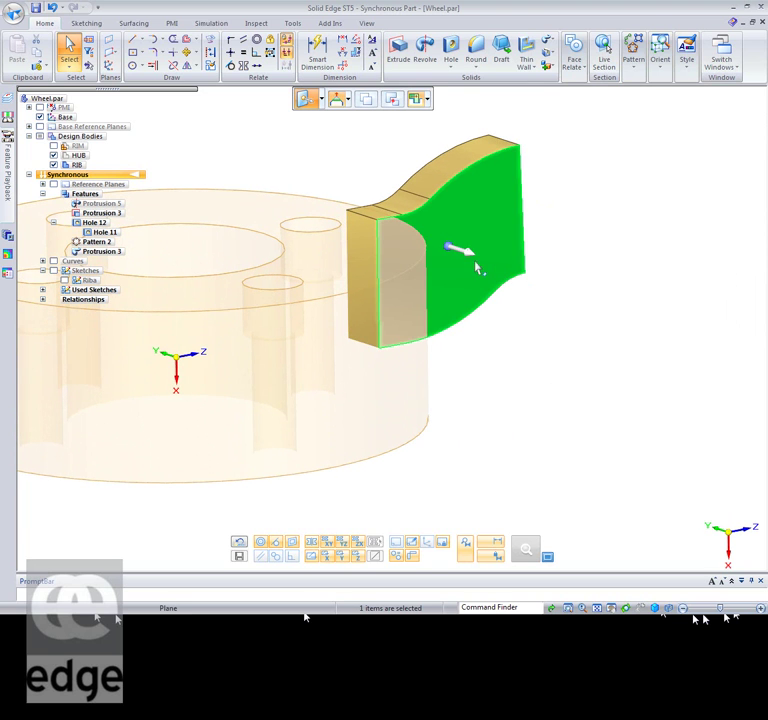
drag(447, 250, 384, 232)
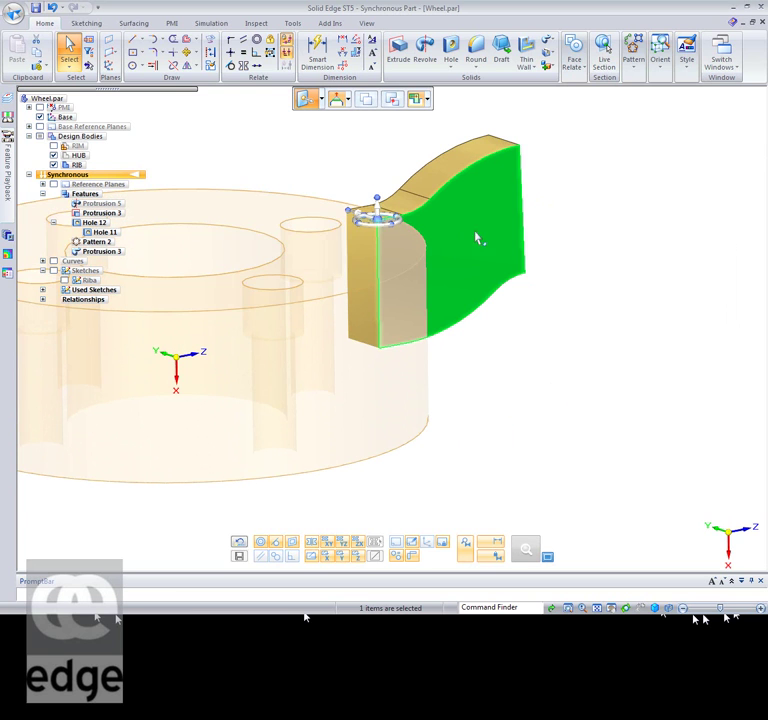
middle_drag(548, 352, 554, 393)
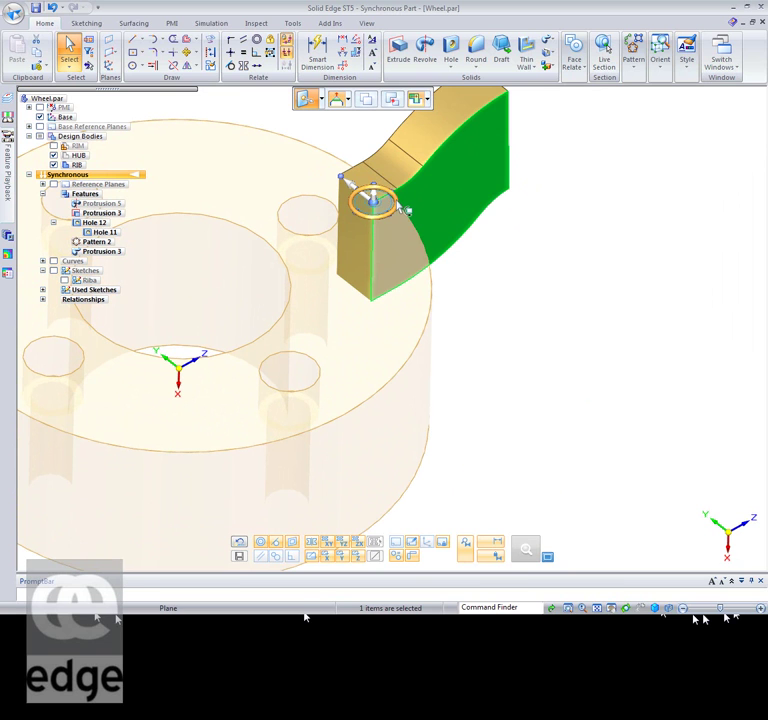
click(404, 205)
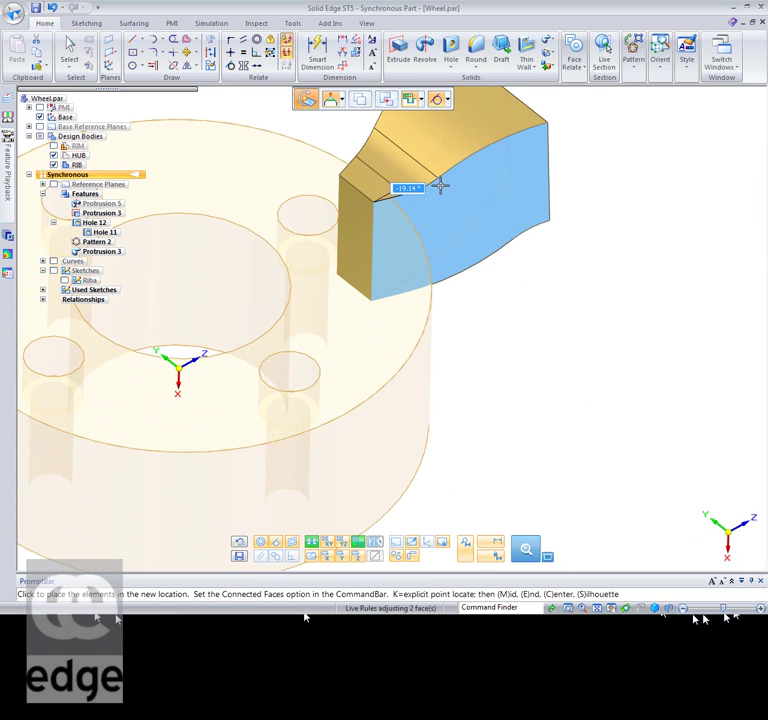
text(4)
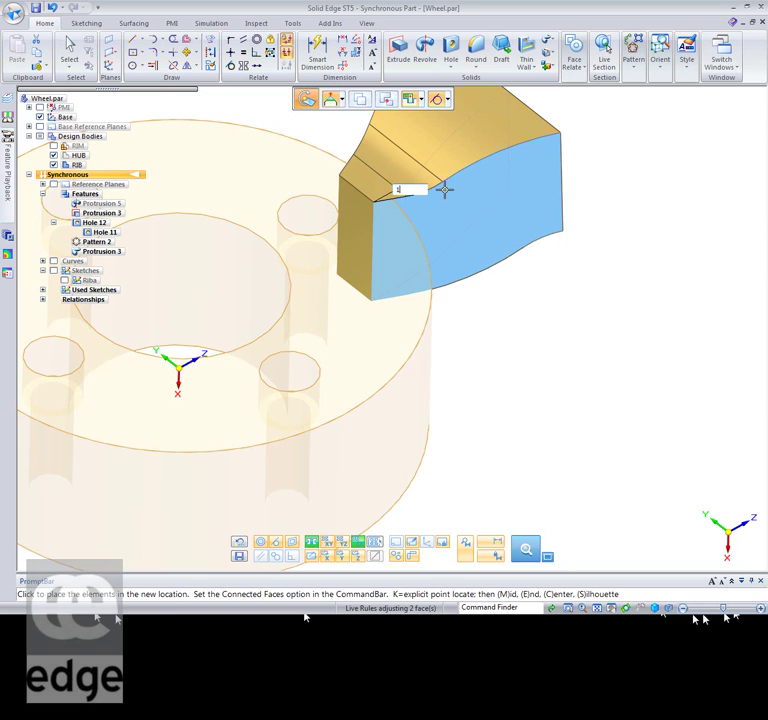
text(0)
key(Return)
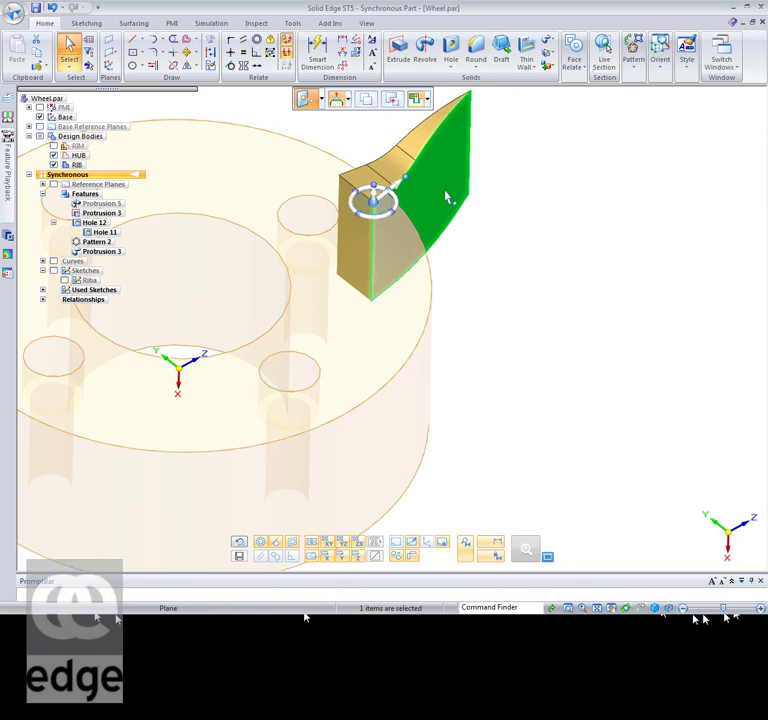
key(Escape)
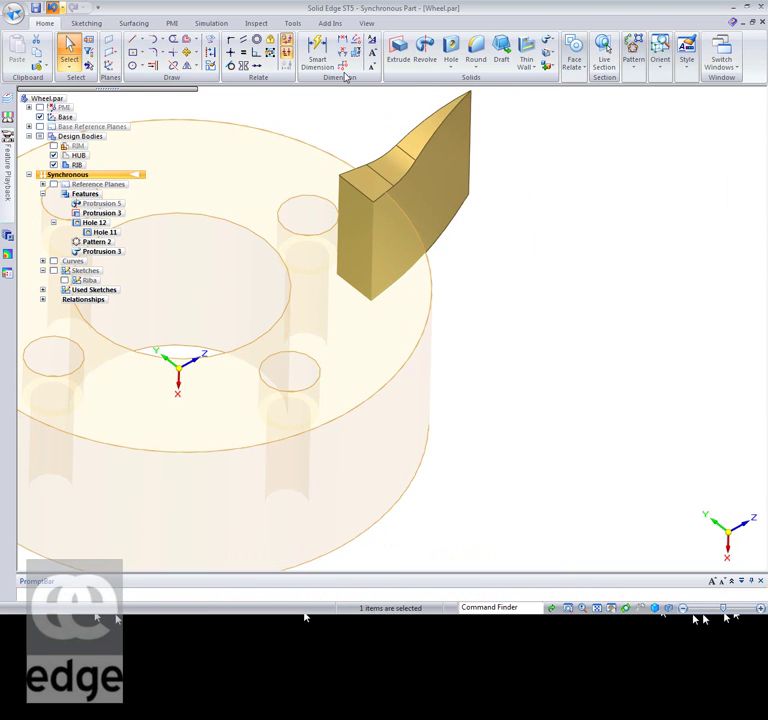
Undo the face rotation and rotate the rib's side face 10° outward about its inner vertical edge, widening the rib toward the rim.
click(455, 211)
click(456, 207)
drag(378, 213, 374, 203)
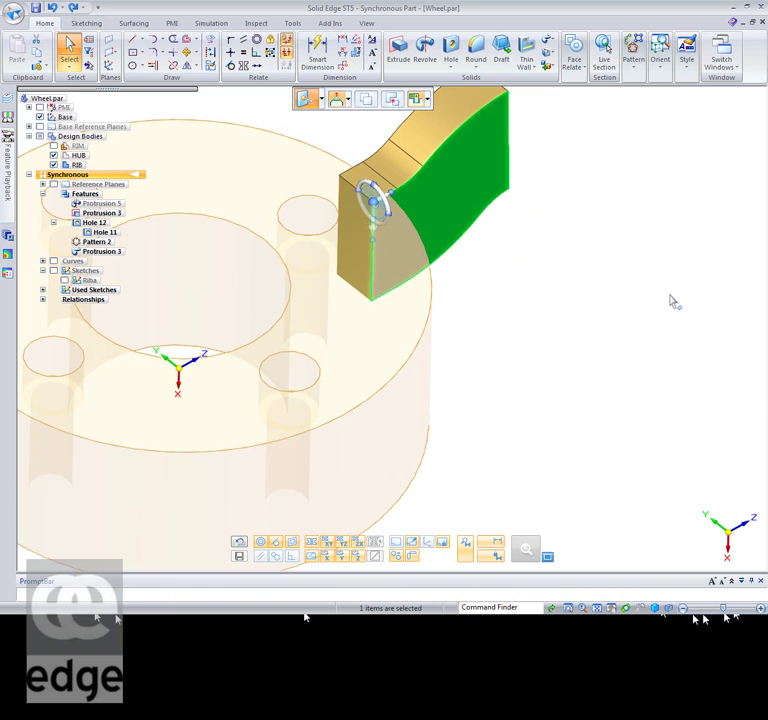
click(390, 192)
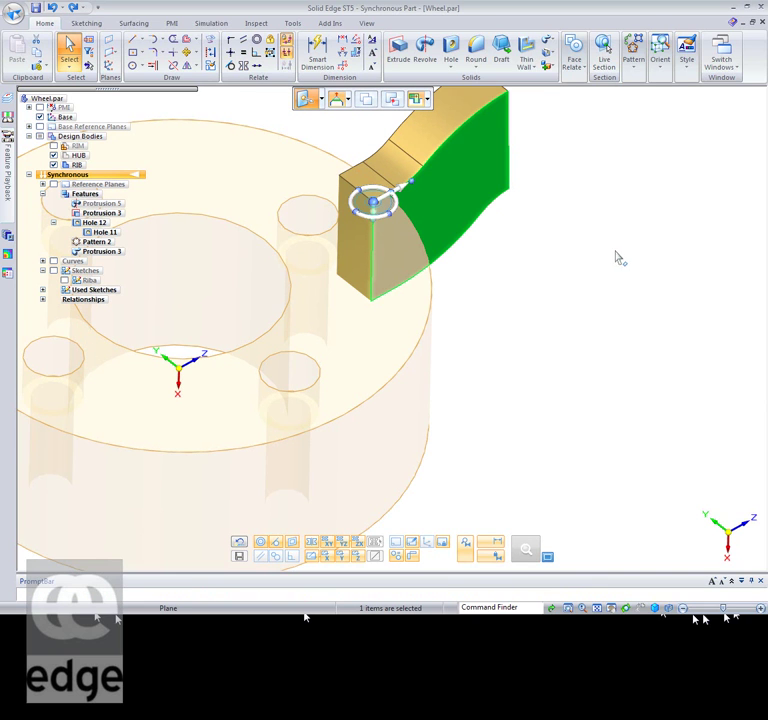
click(400, 195)
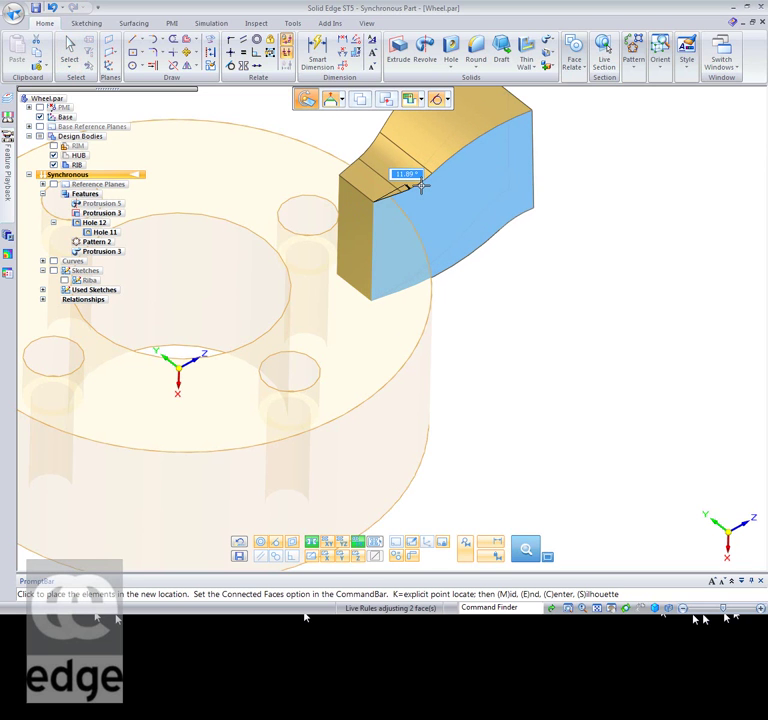
text(10)
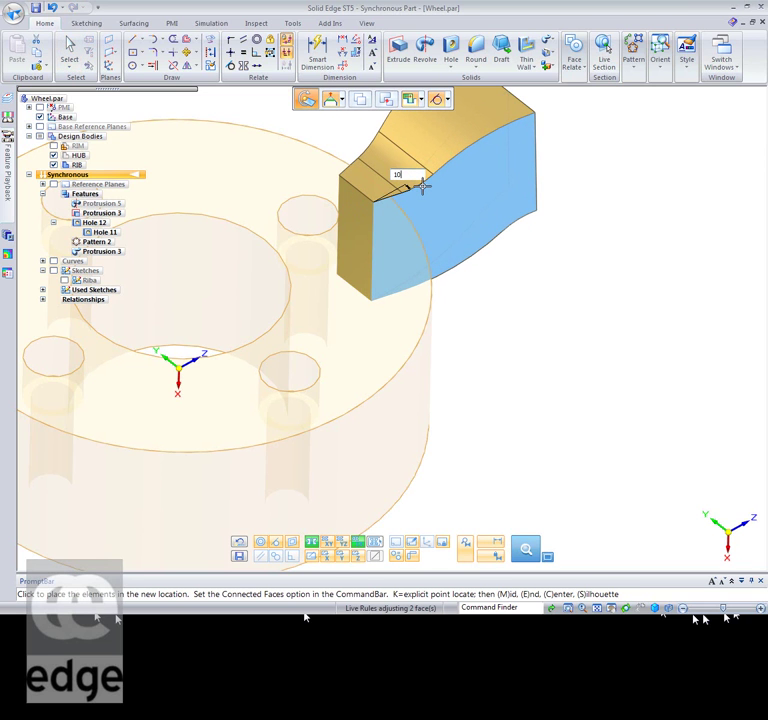
key(Return)
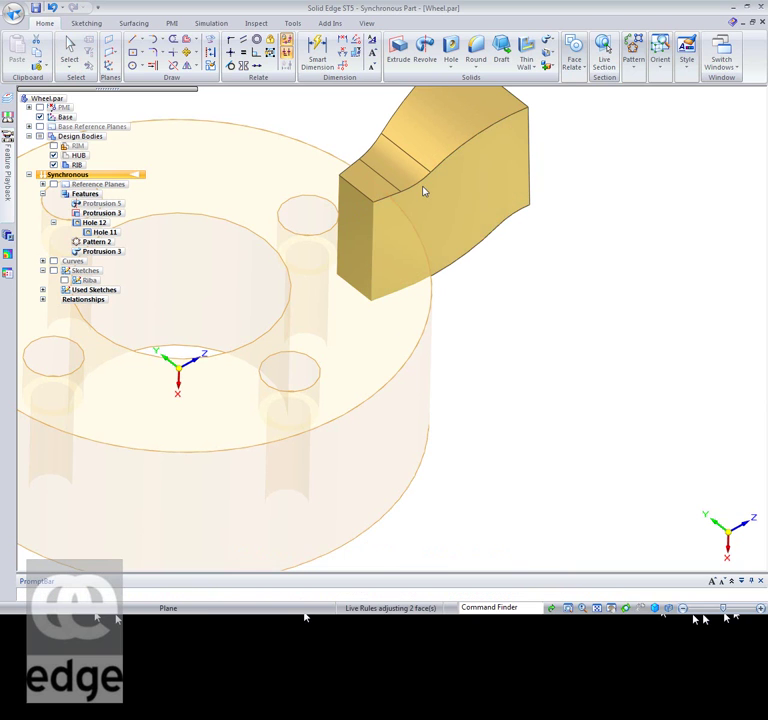
Rotate the same rib side face by -5° about its upper edge so the rib widens toward its underside.
click(421, 192)
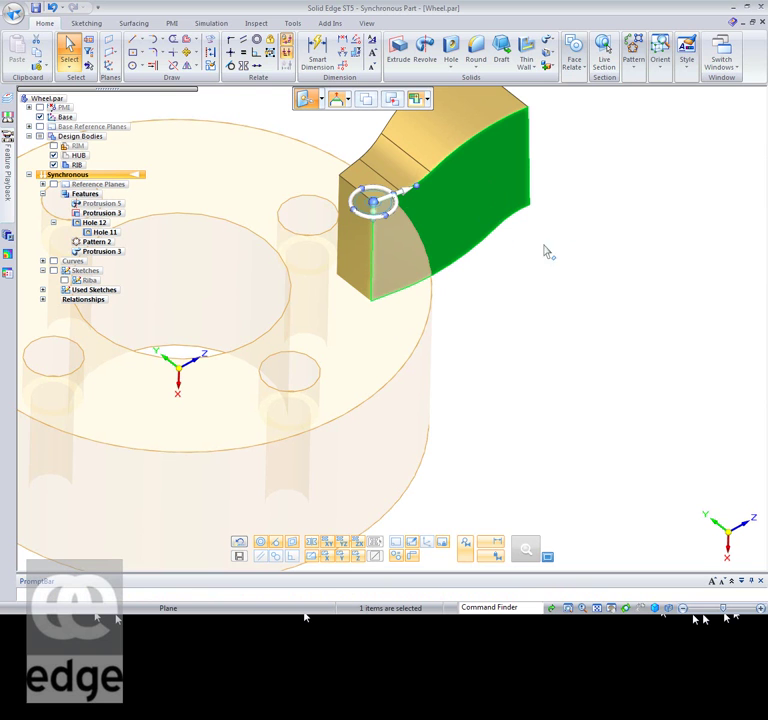
click(392, 213)
middle_drag(603, 263, 560, 234)
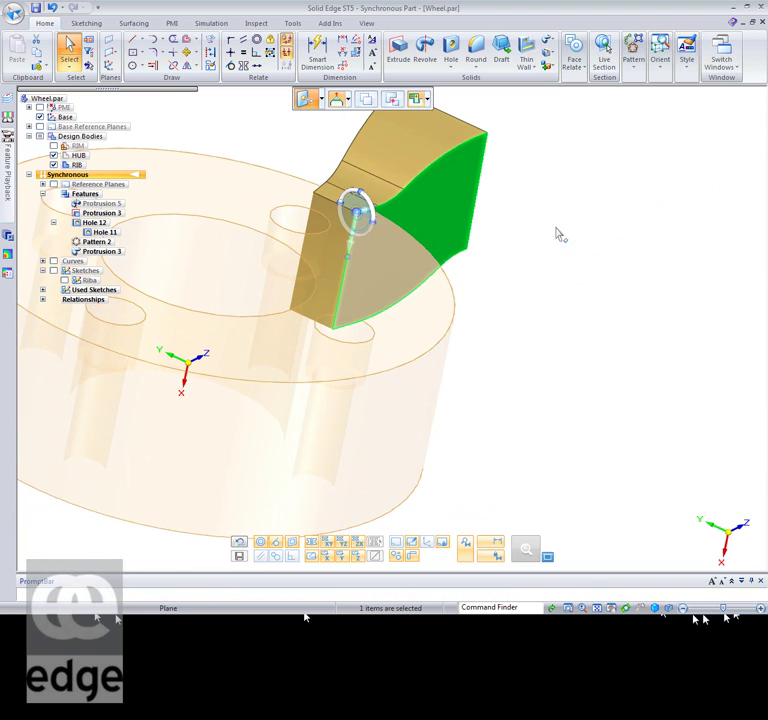
click(360, 210)
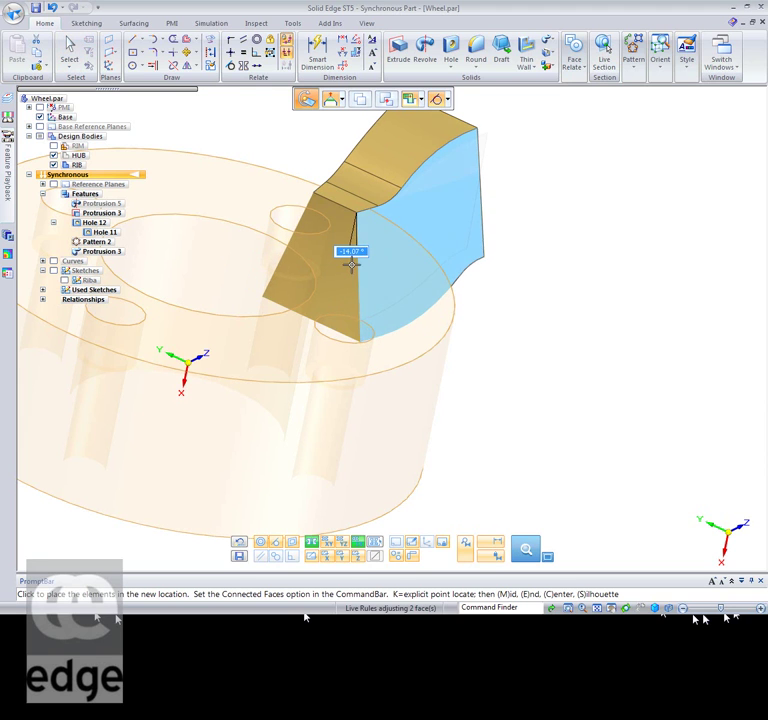
key(BackSpace)
key(Return)
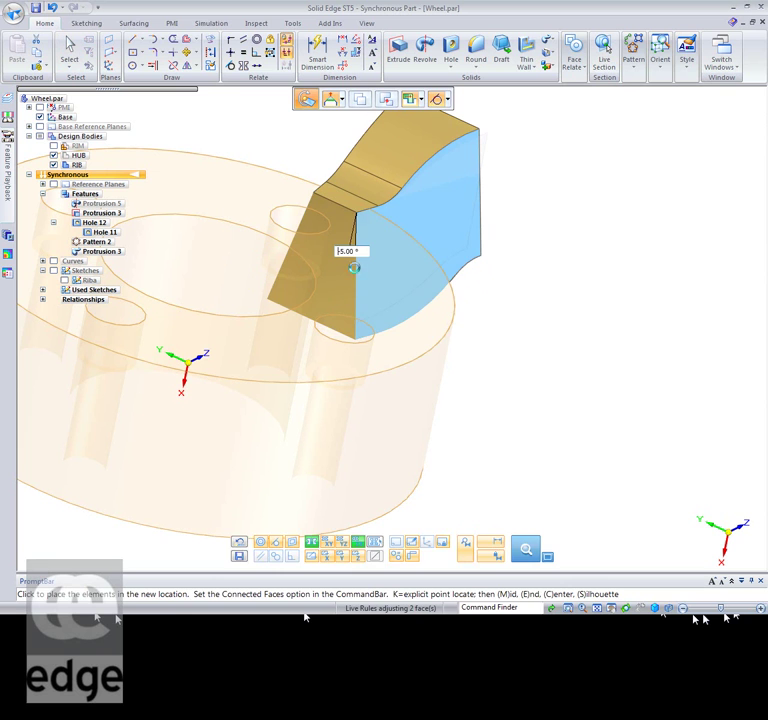
key(Escape)
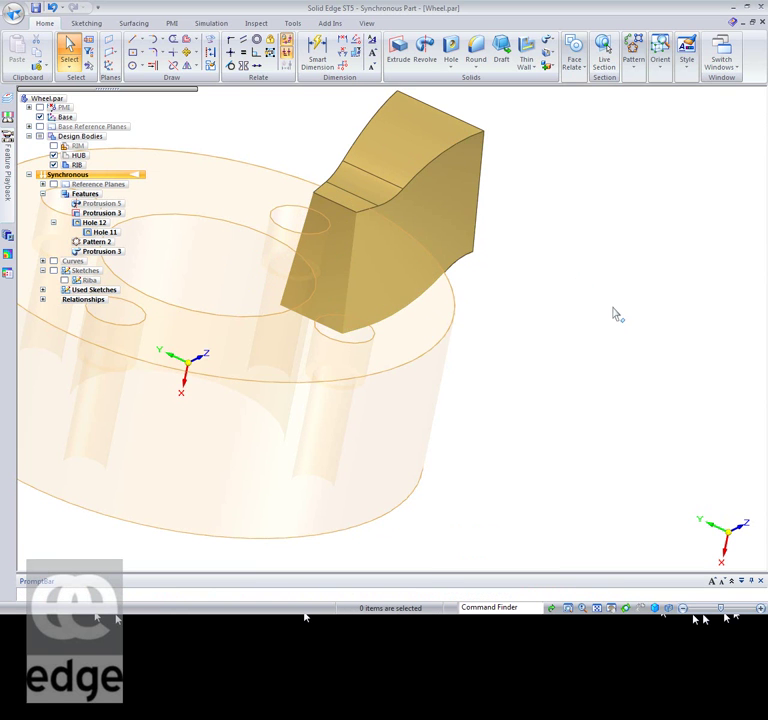
Replace the rib's flat inner end face with the hub's outer cylindrical face using Replace Face.
scroll(580, 316, down, 3)
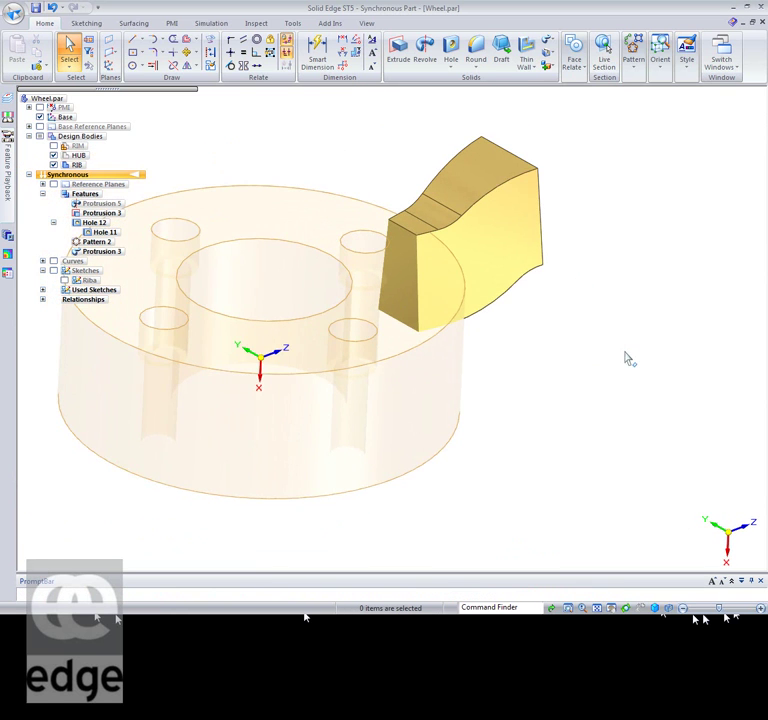
scroll(621, 365, down, 2)
middle_drag(641, 339, 612, 322)
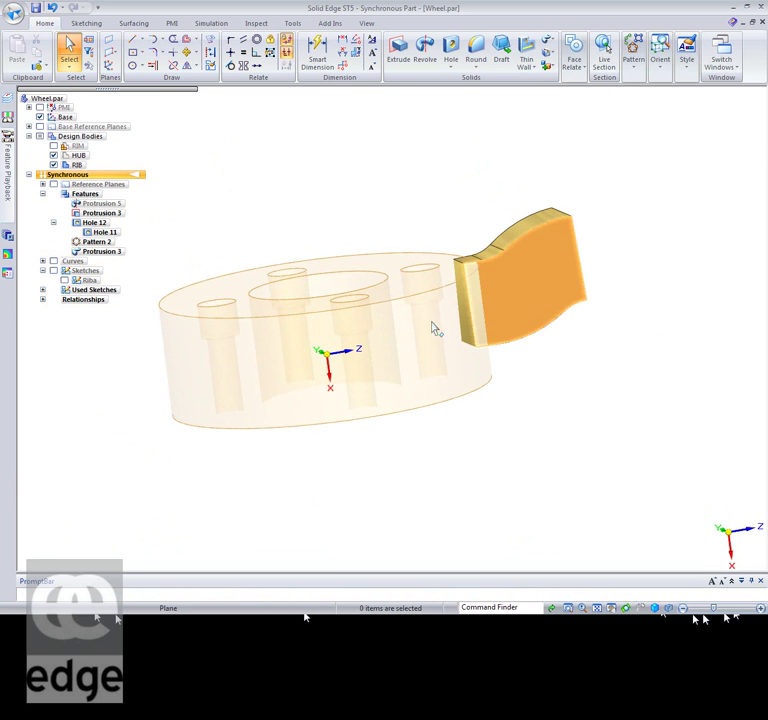
middle_drag(636, 303, 646, 302)
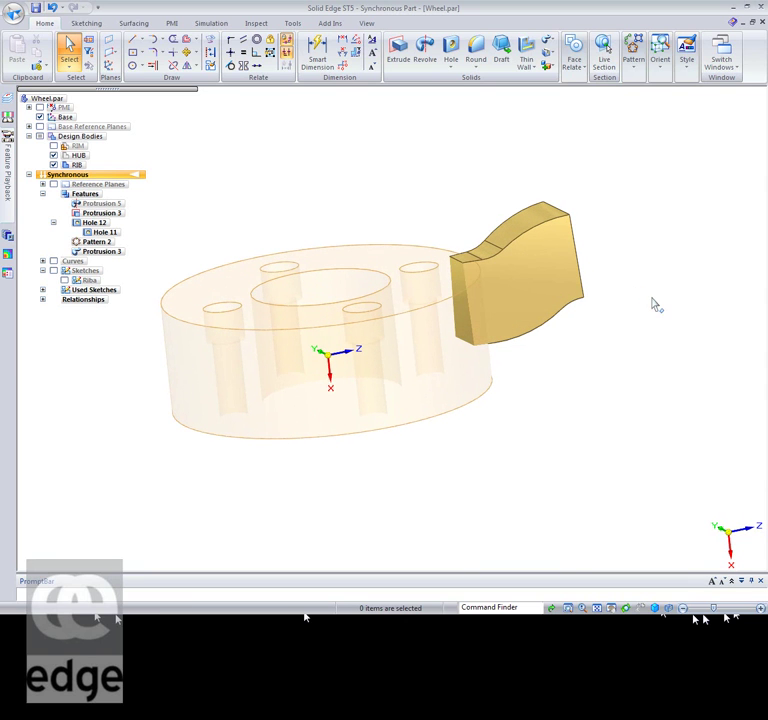
click(136, 25)
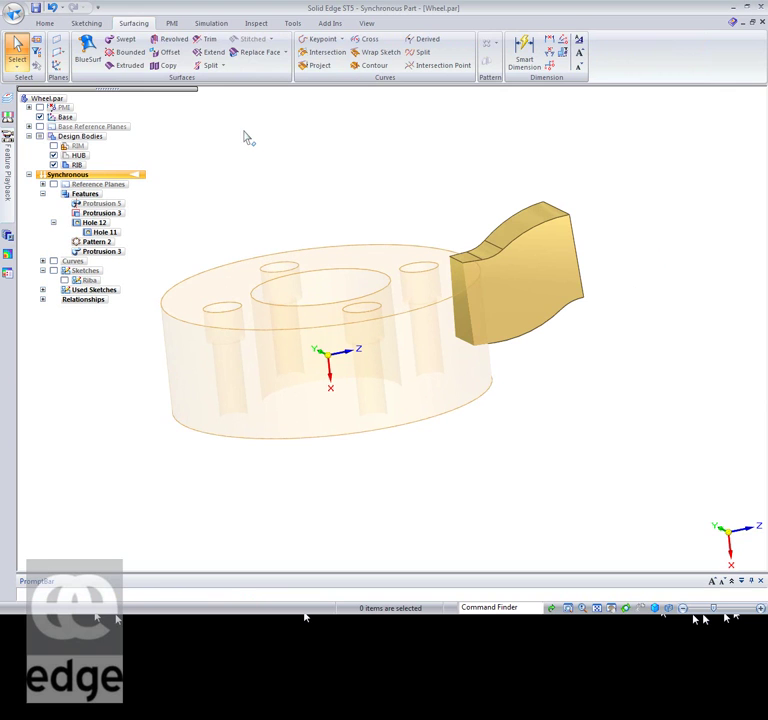
click(264, 58)
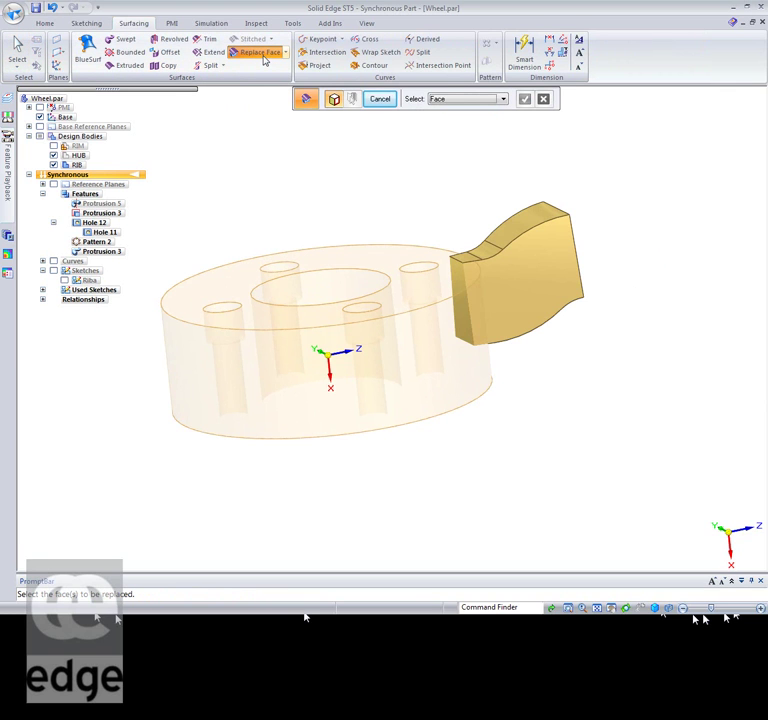
click(455, 290)
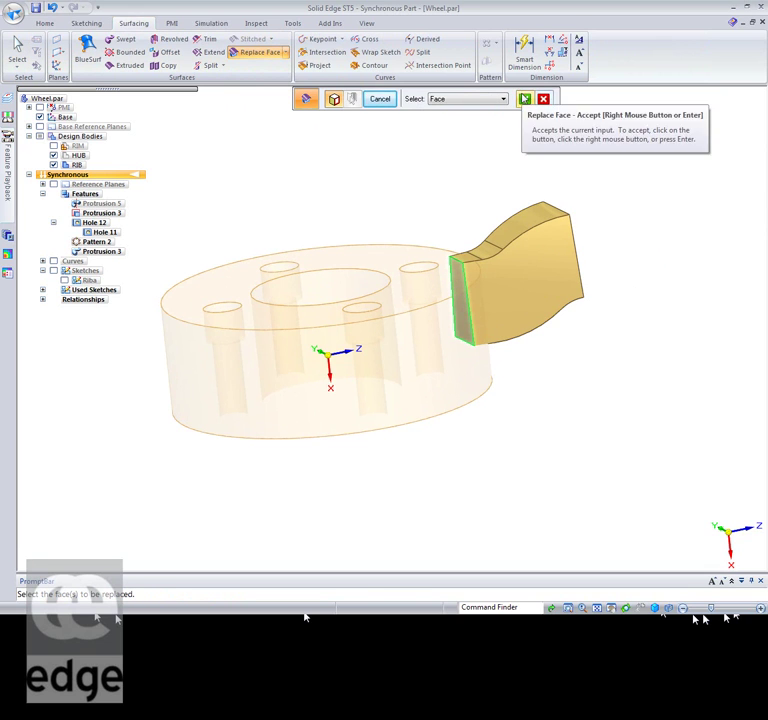
click(524, 98)
click(473, 386)
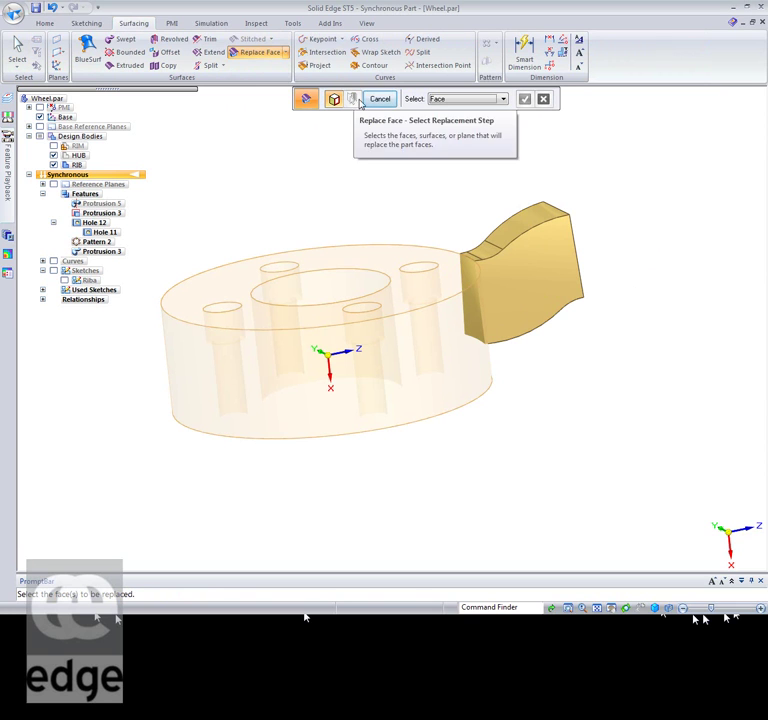
click(368, 100)
Show the RIM body and subtract it from the RIB body, trimming the rib's outer end to the rim.
click(44, 24)
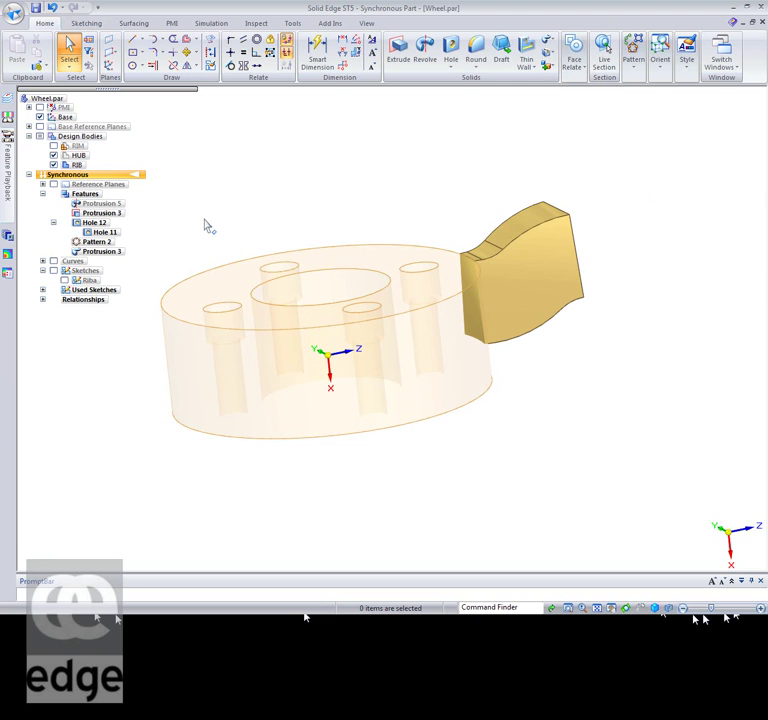
middle_drag(207, 226, 249, 219)
click(53, 146)
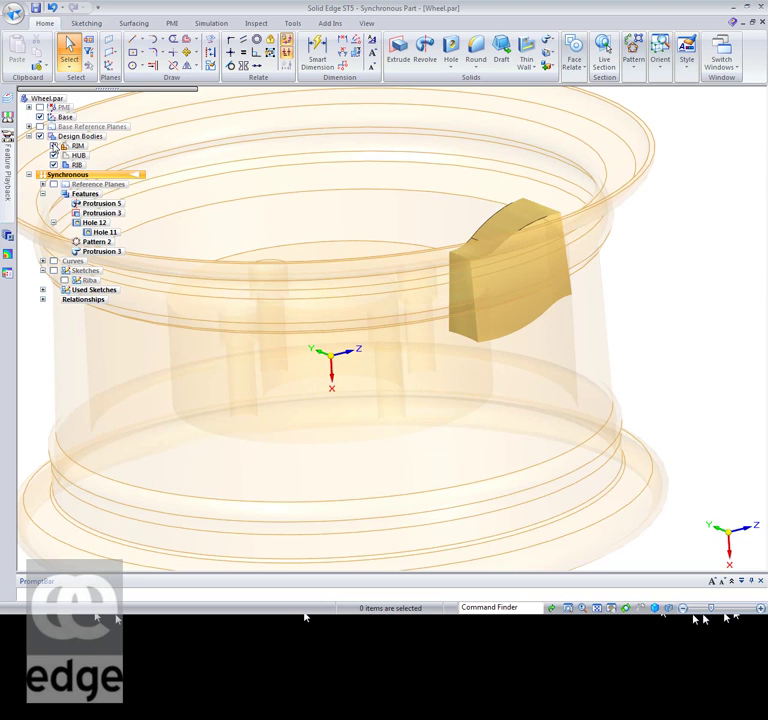
middle_drag(581, 310, 758, 416)
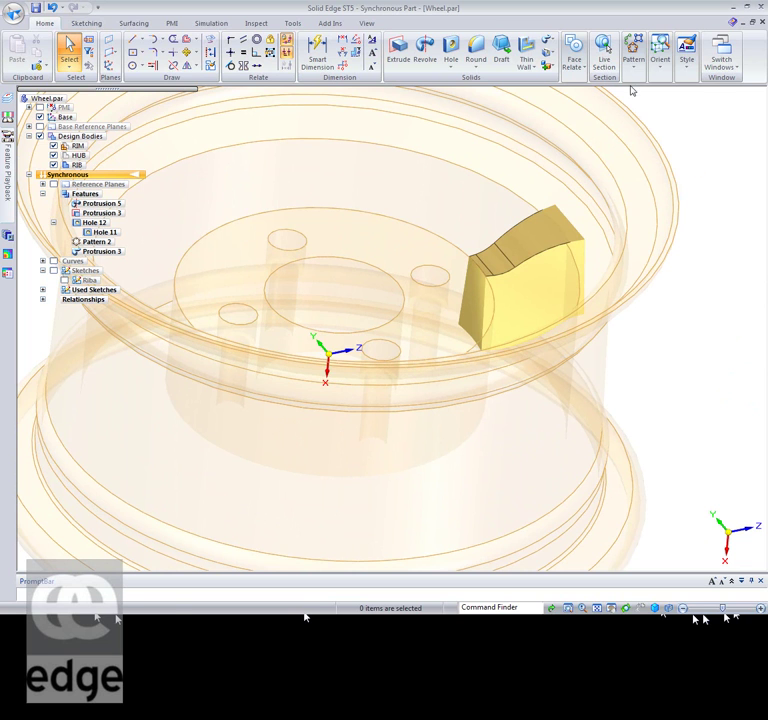
click(554, 70)
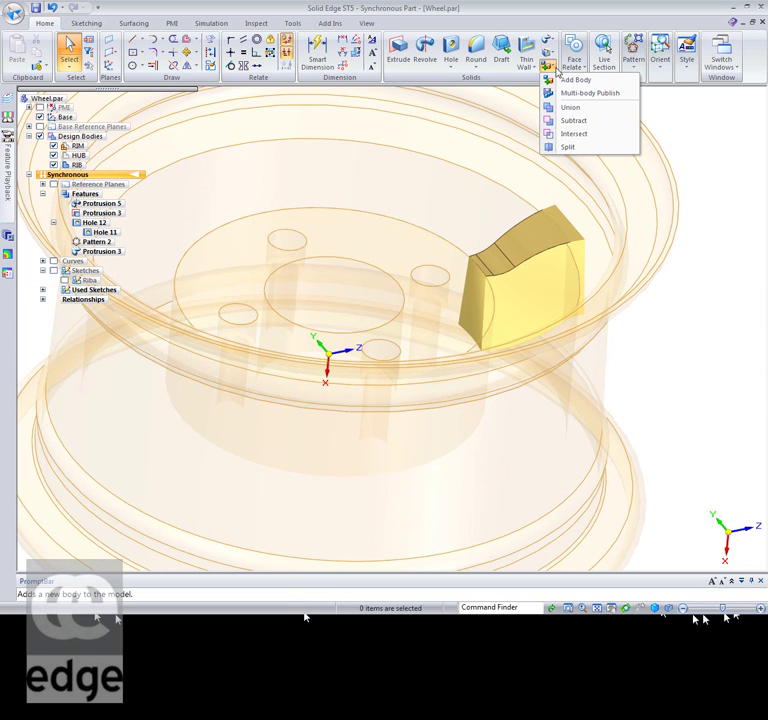
click(572, 122)
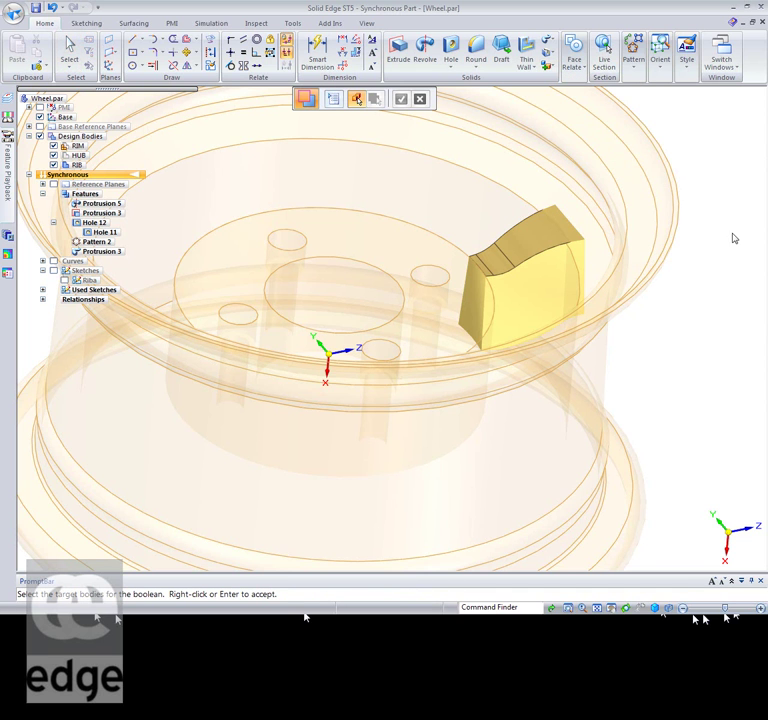
click(511, 297)
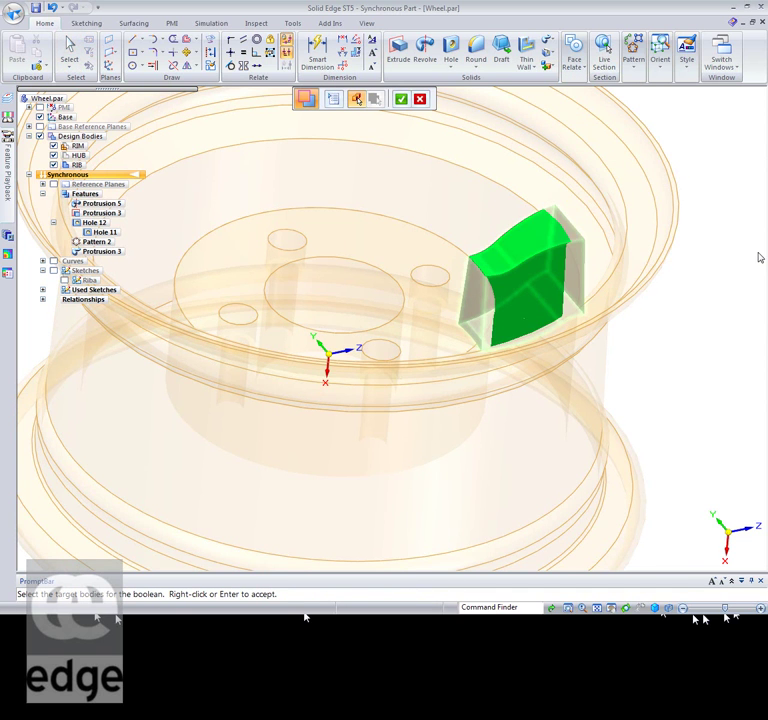
click(400, 98)
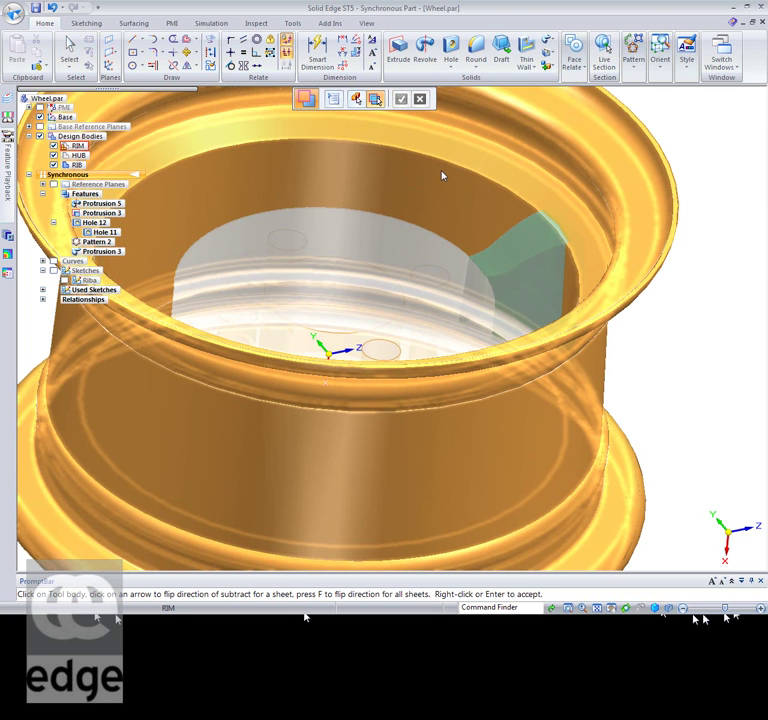
click(442, 176)
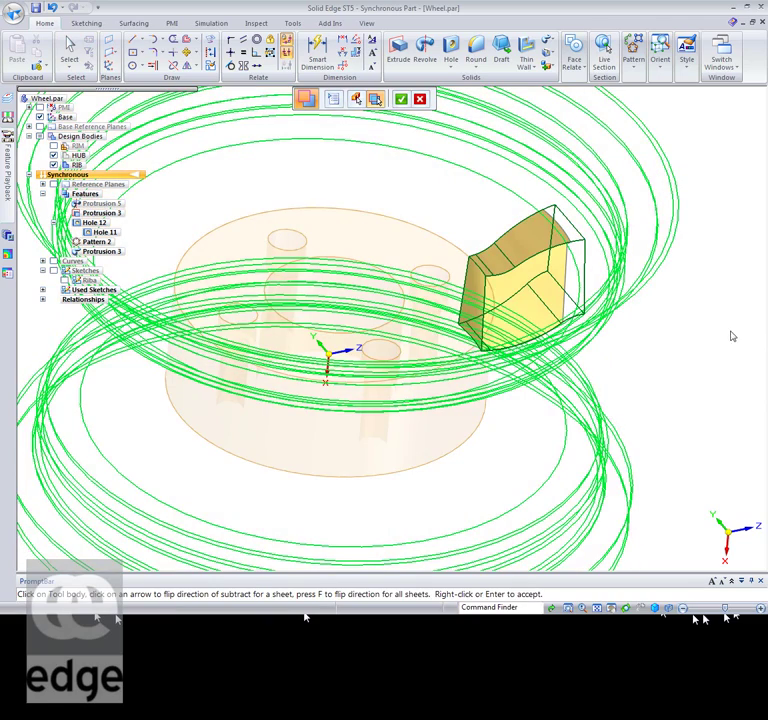
middle_drag(742, 341, 662, 341)
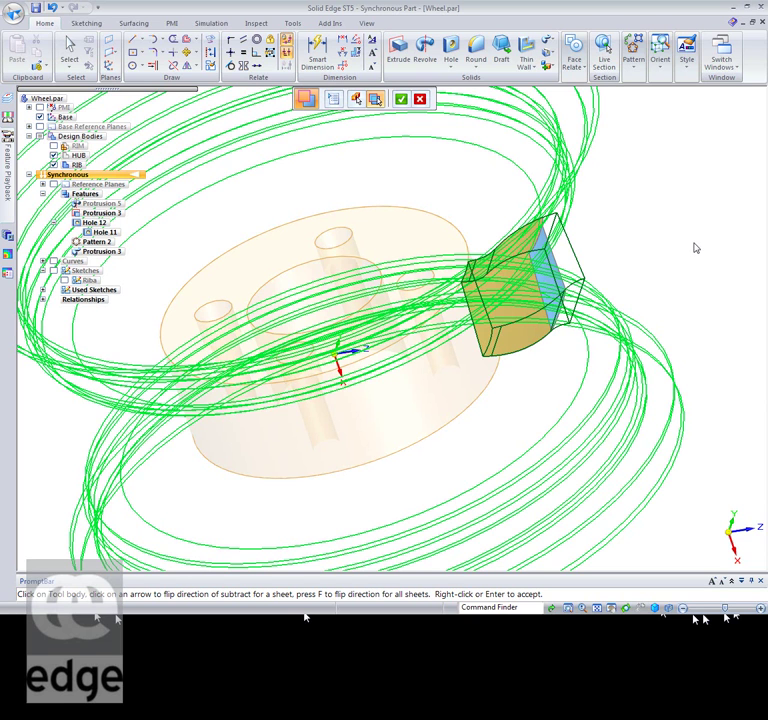
click(402, 100)
Show the Riba sketch with the R 250 arc and hide the RIM body.
middle_drag(675, 271, 751, 266)
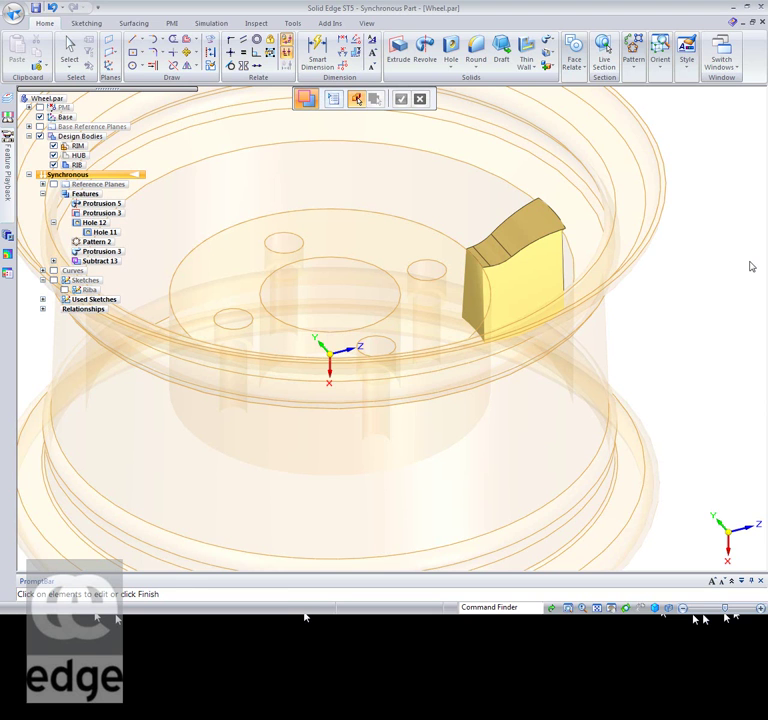
middle_drag(654, 320, 703, 357)
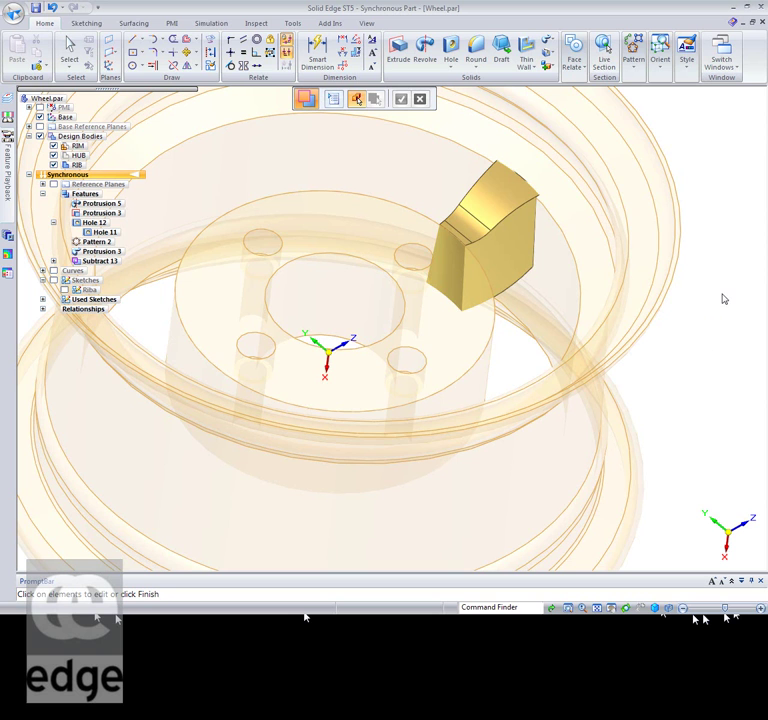
middle_drag(732, 298, 711, 261)
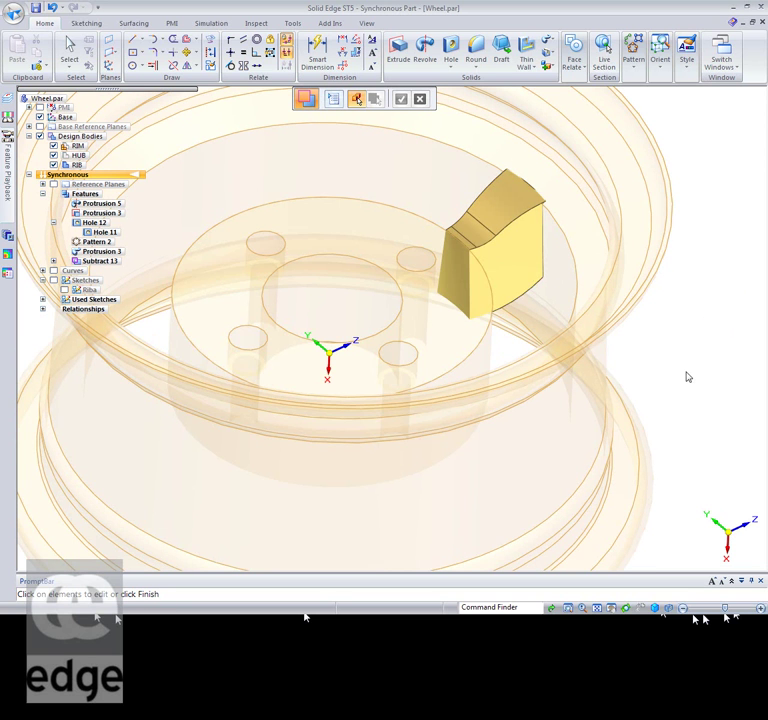
middle_drag(687, 377, 678, 352)
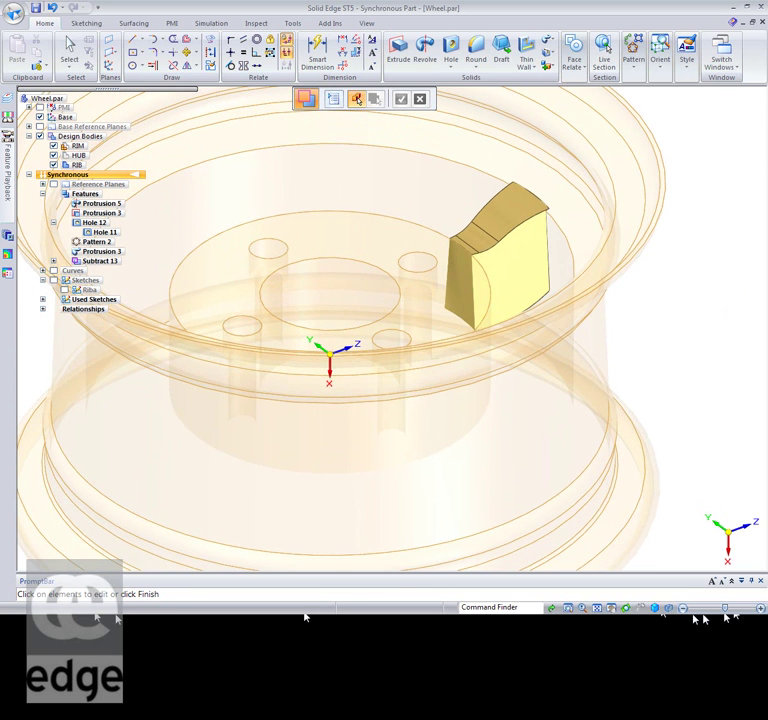
scroll(363, 374, down, 5)
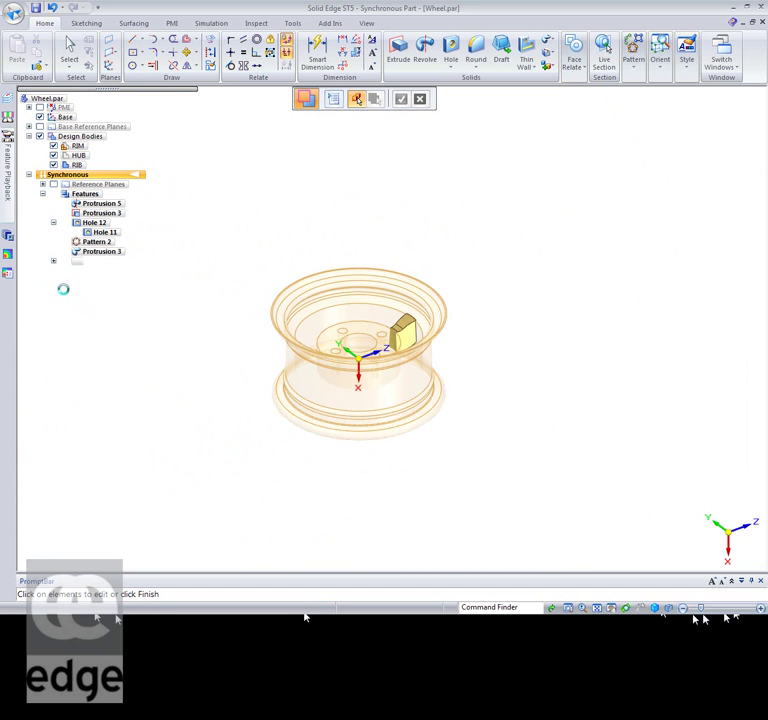
click(53, 280)
mouse_move(150, 451)
middle_down()
mouse_move(129, 423)
mouse_move(82, 401)
middle_up()
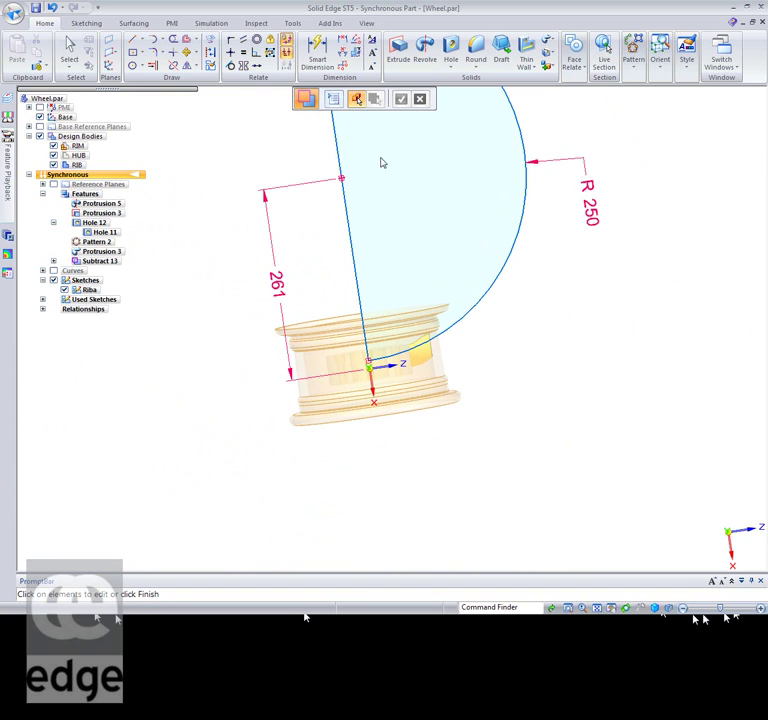
middle_drag(568, 411, 605, 442)
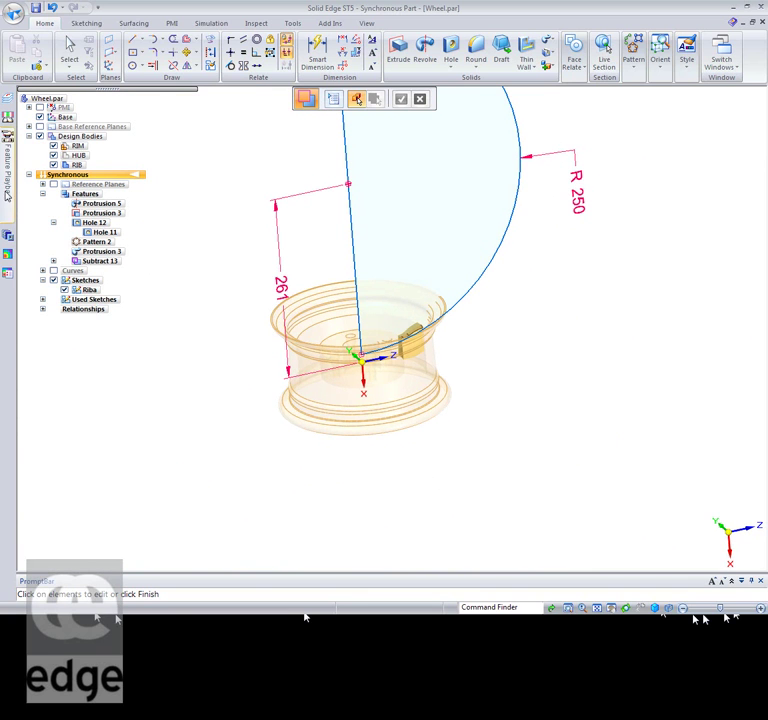
click(53, 146)
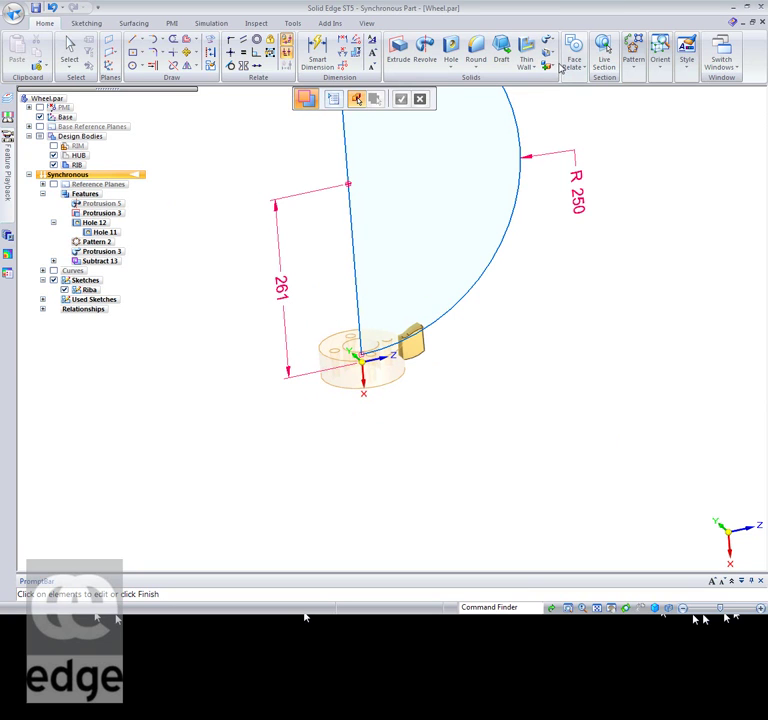
Add a new part body named Design Body_1.
click(555, 67)
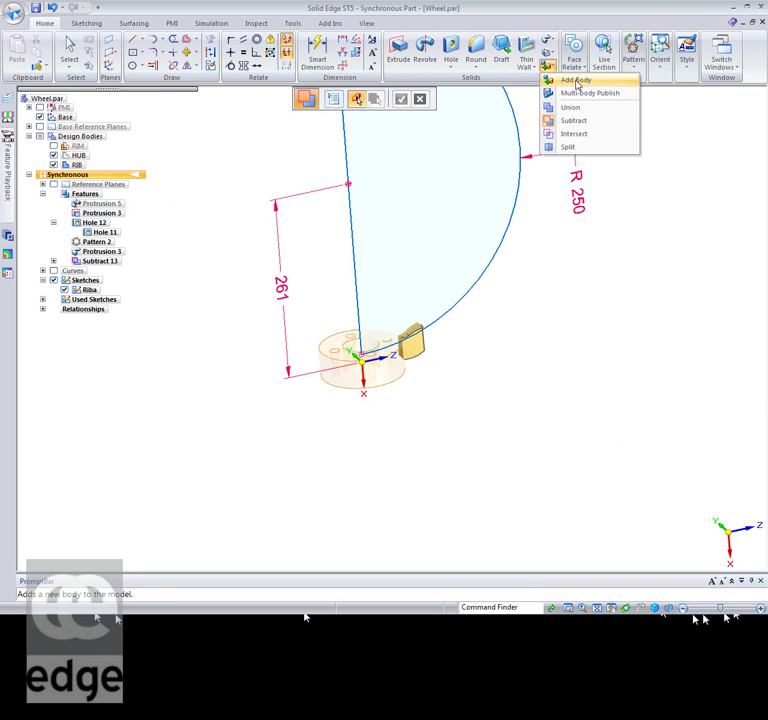
click(578, 80)
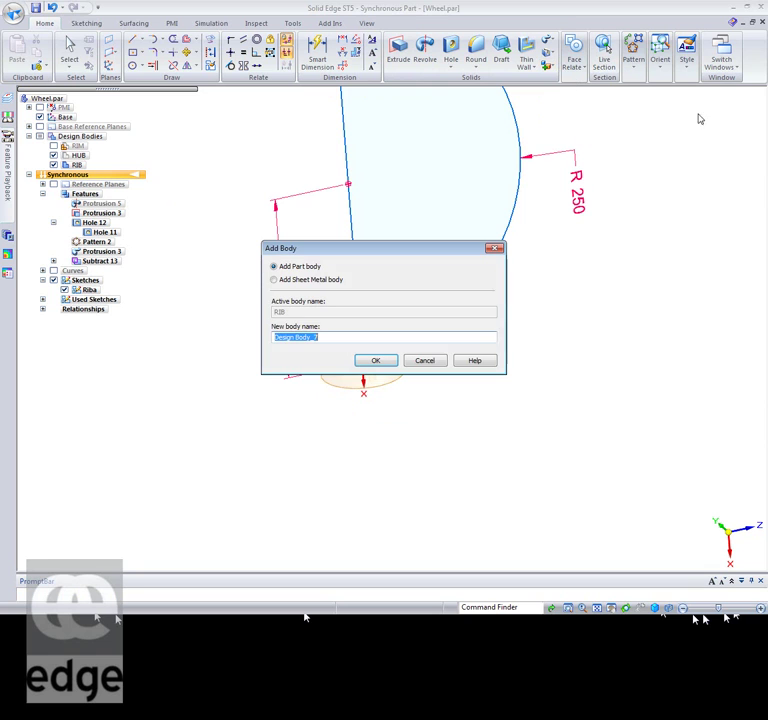
click(323, 338)
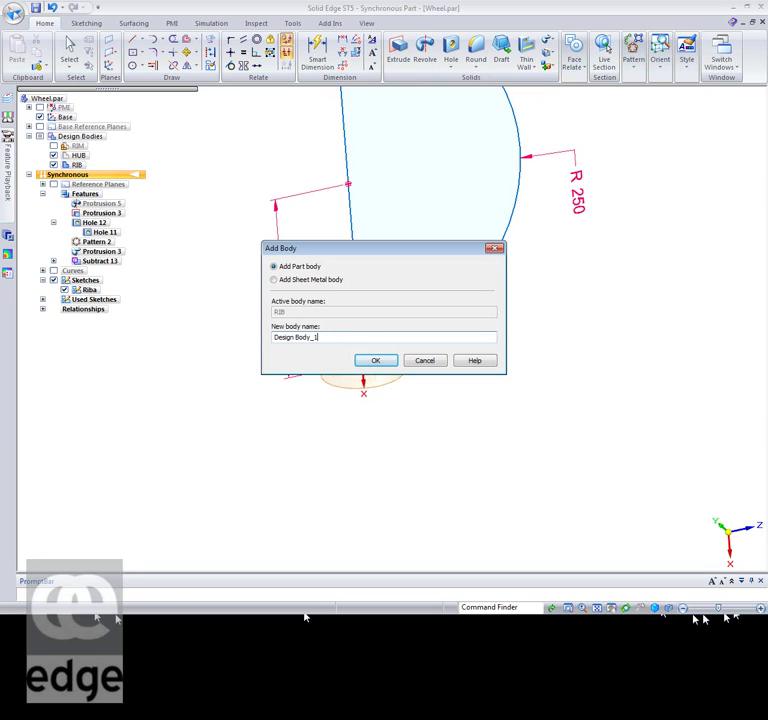
key(Return)
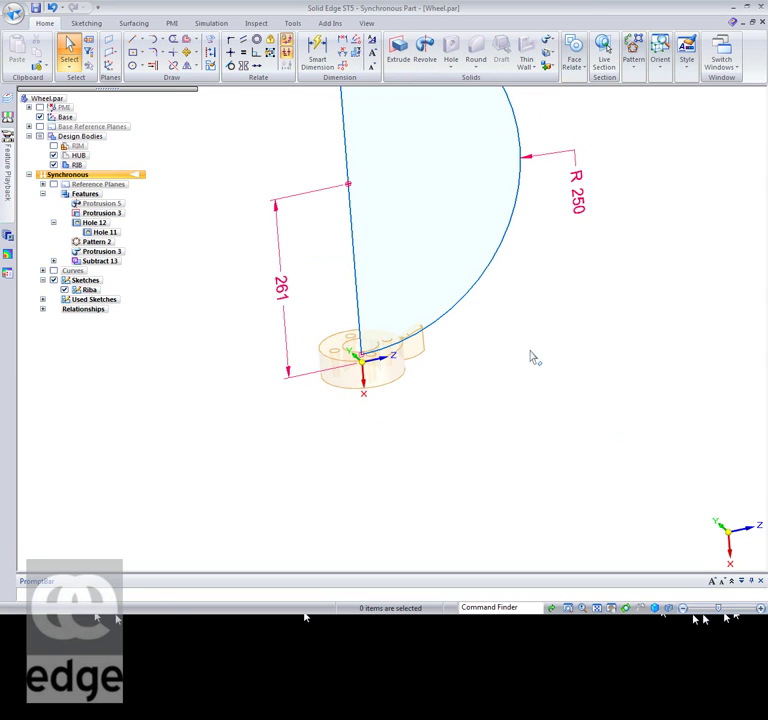
Revolve the half-disc sketch region 360° about its straight edge into a solid sphere.
click(459, 192)
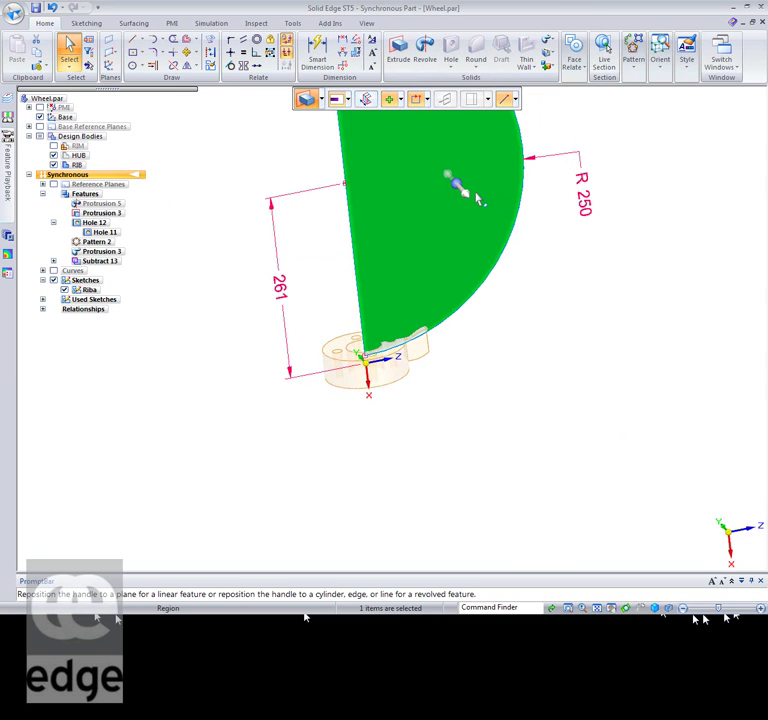
drag(460, 183, 343, 161)
click(373, 164)
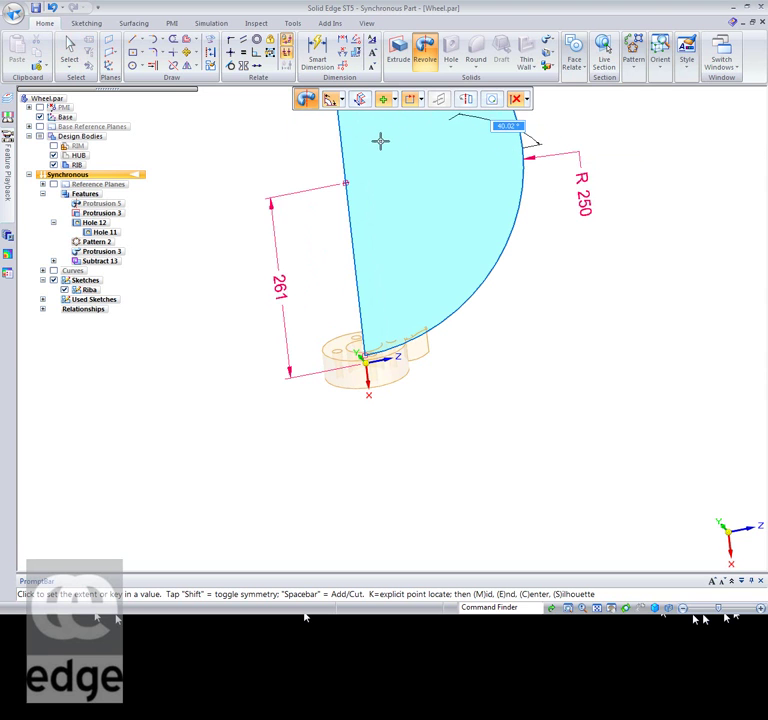
click(340, 100)
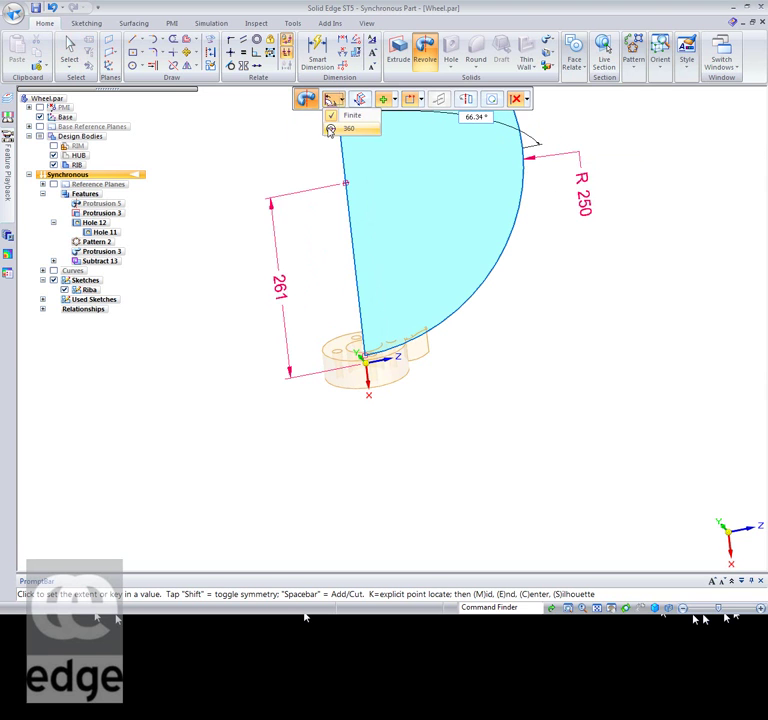
click(331, 127)
mouse_move(598, 470)
middle_down()
mouse_move(583, 393)
mouse_move(585, 430)
mouse_move(577, 409)
middle_up()
key(ctrl+shift+a)
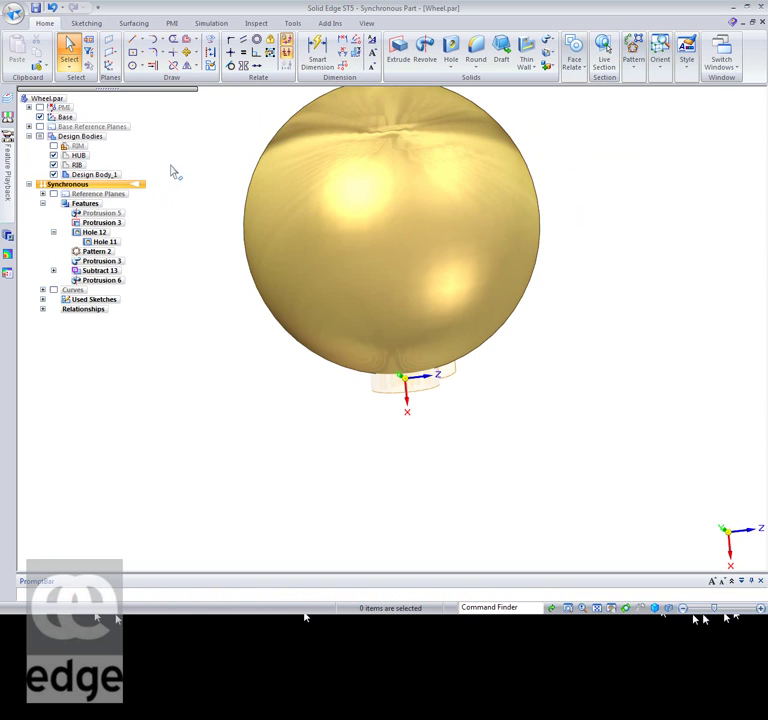
Convert Design Body_1 from a design body to a construction body and hide it.
right_click(102, 180)
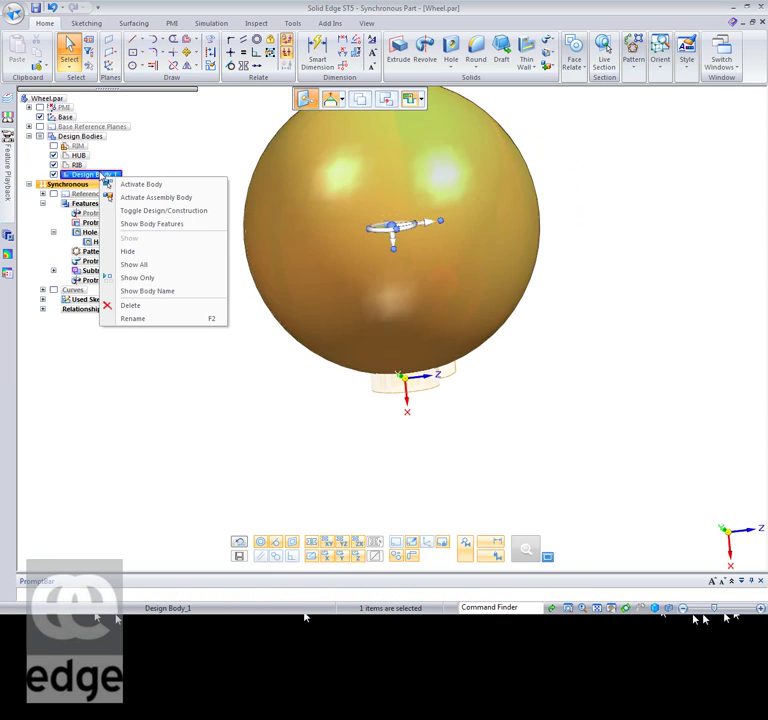
click(172, 213)
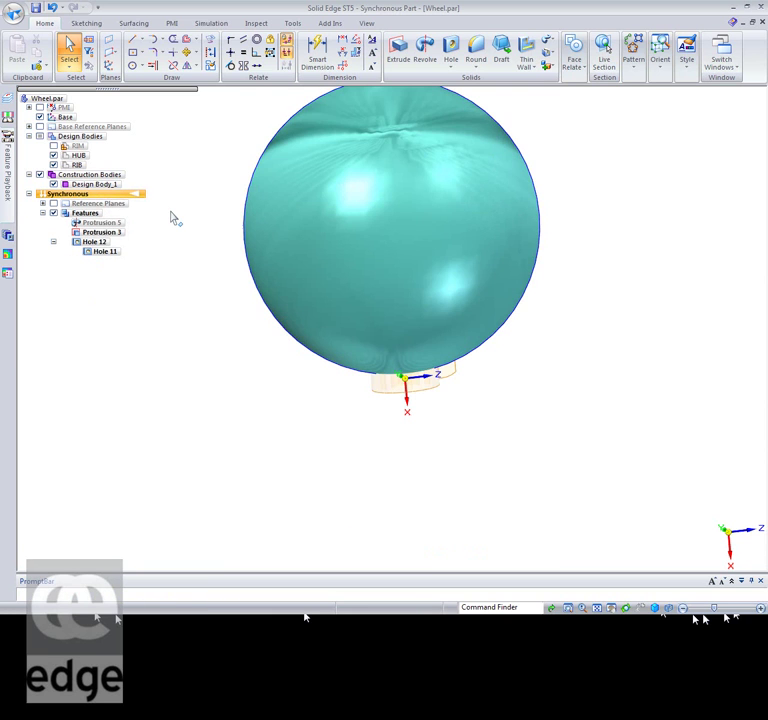
click(53, 184)
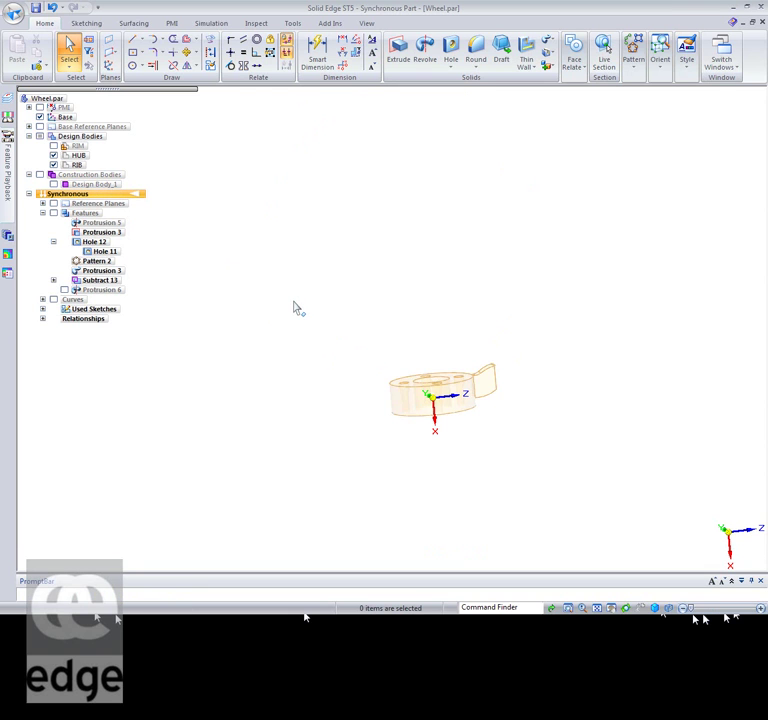
Show the spherical construction body Design Body_1 over the hub and rib.
middle_drag(322, 341, 331, 451)
mouse_move(322, 373)
middle_down()
mouse_move(324, 389)
mouse_move(322, 355)
middle_up()
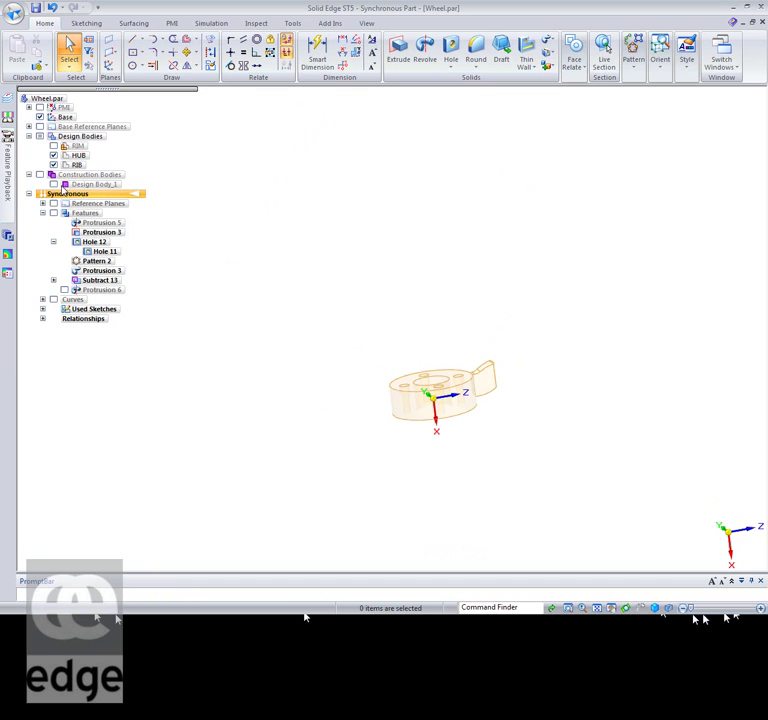
click(53, 184)
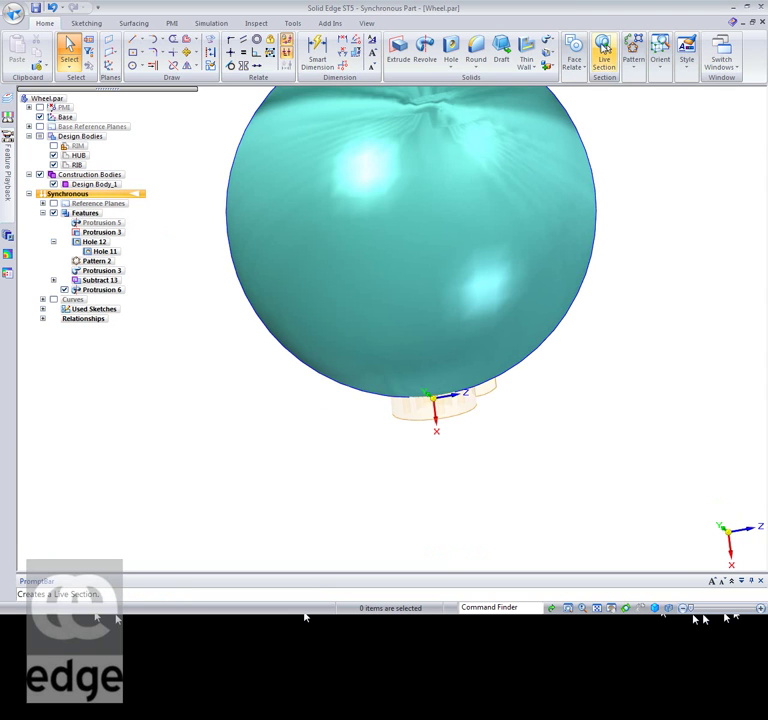
Subtract the Design Body_1 sphere from the RIB and HUB bodies, using both as targets.
click(556, 66)
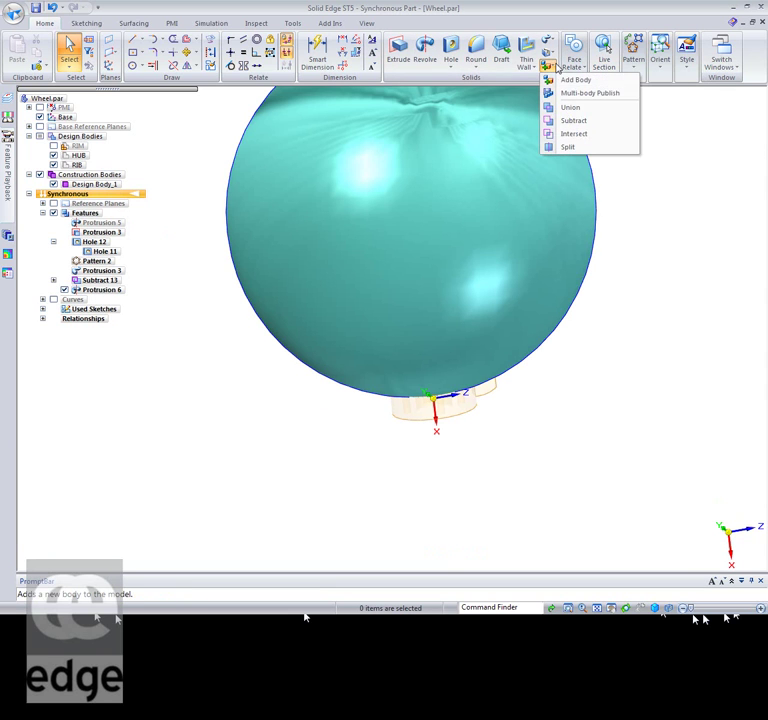
click(620, 120)
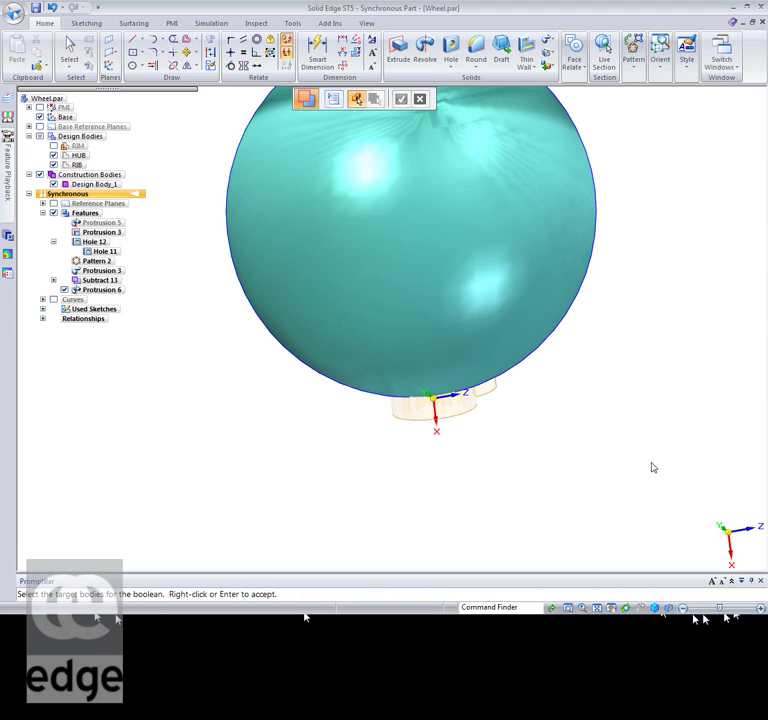
click(487, 390)
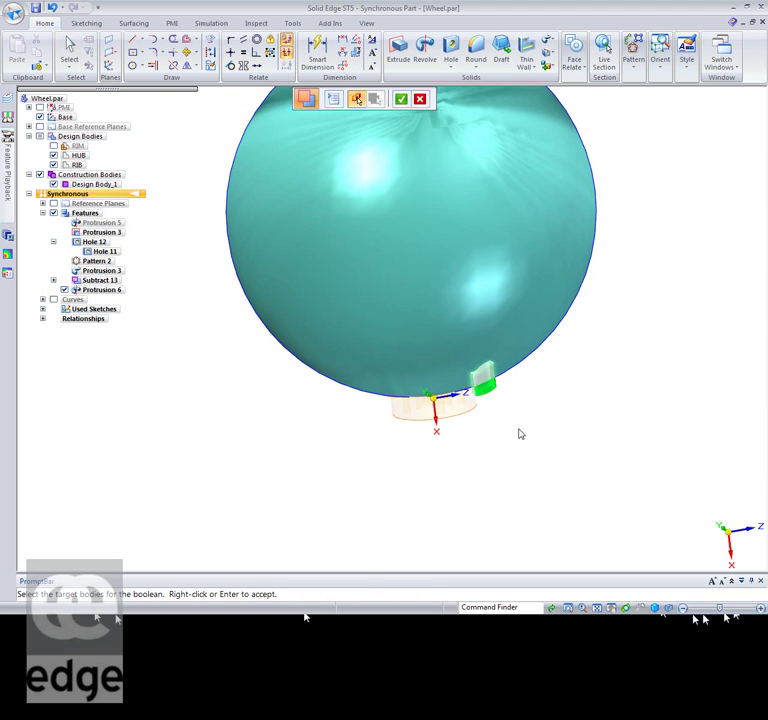
click(459, 413)
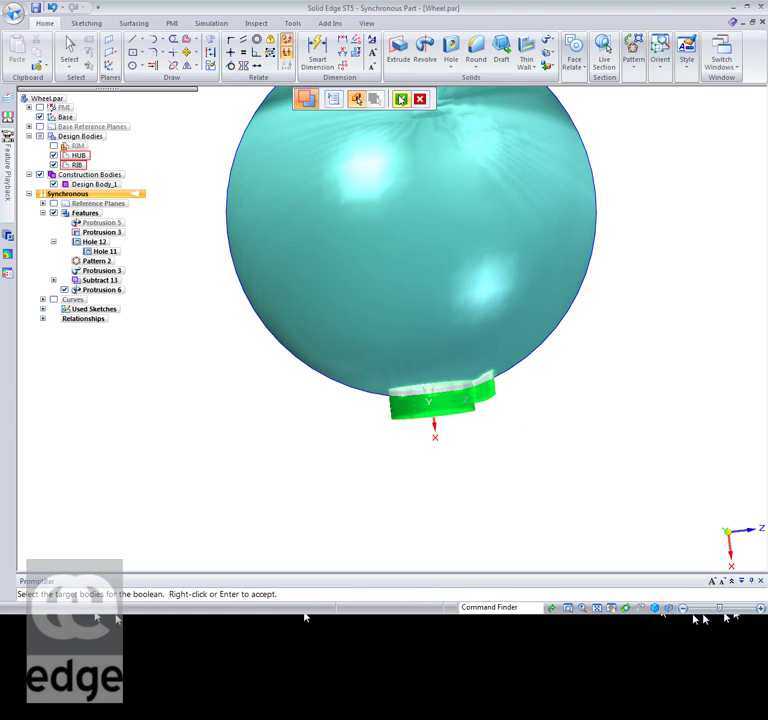
click(401, 99)
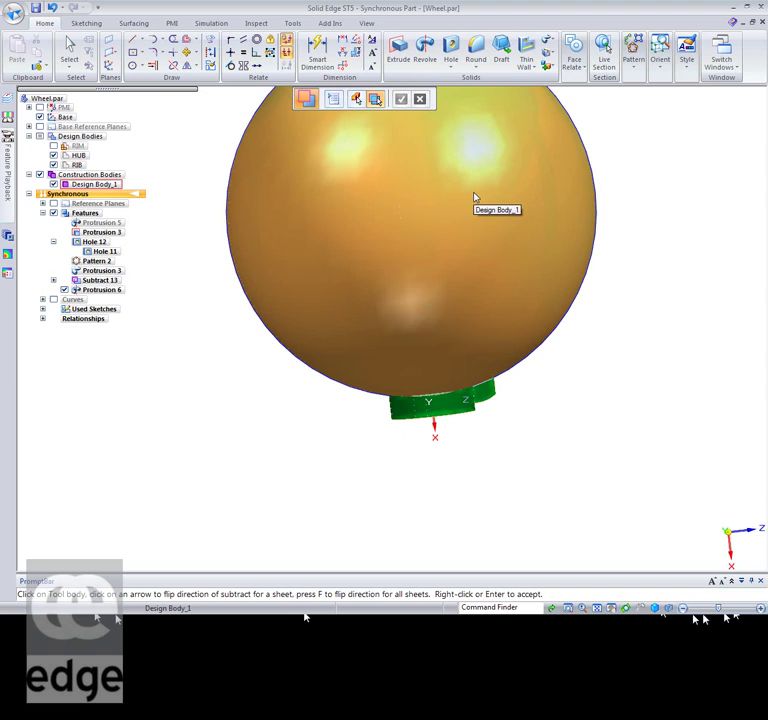
click(475, 197)
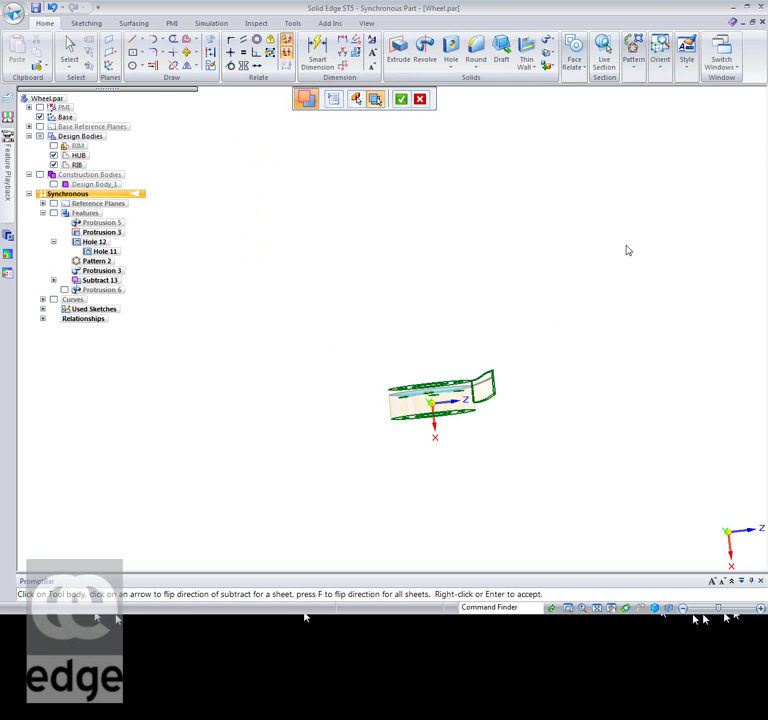
key(ctrl+i)
scroll(456, 435, up, 2)
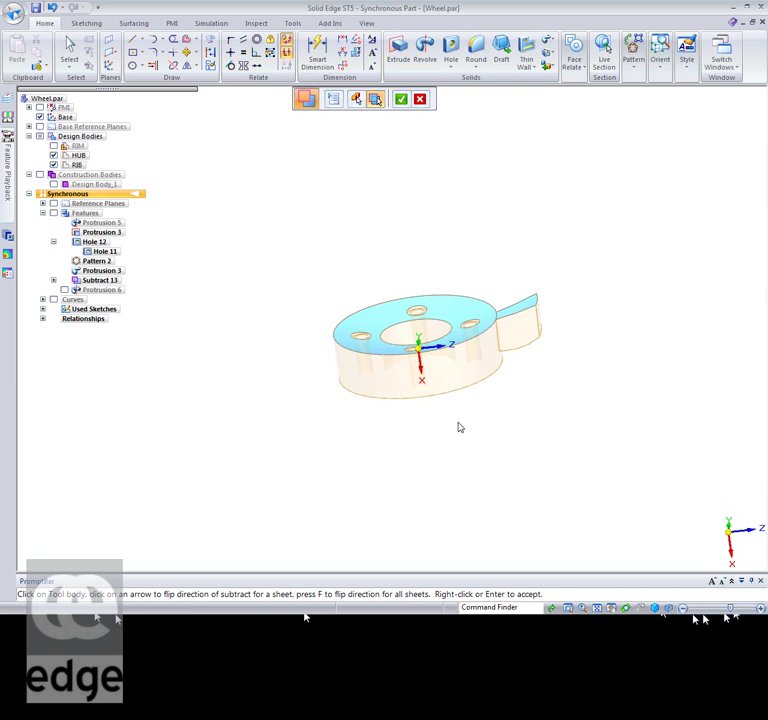
scroll(459, 427, up, 1)
mouse_move(645, 305)
middle_down()
mouse_move(643, 286)
mouse_move(647, 293)
middle_up()
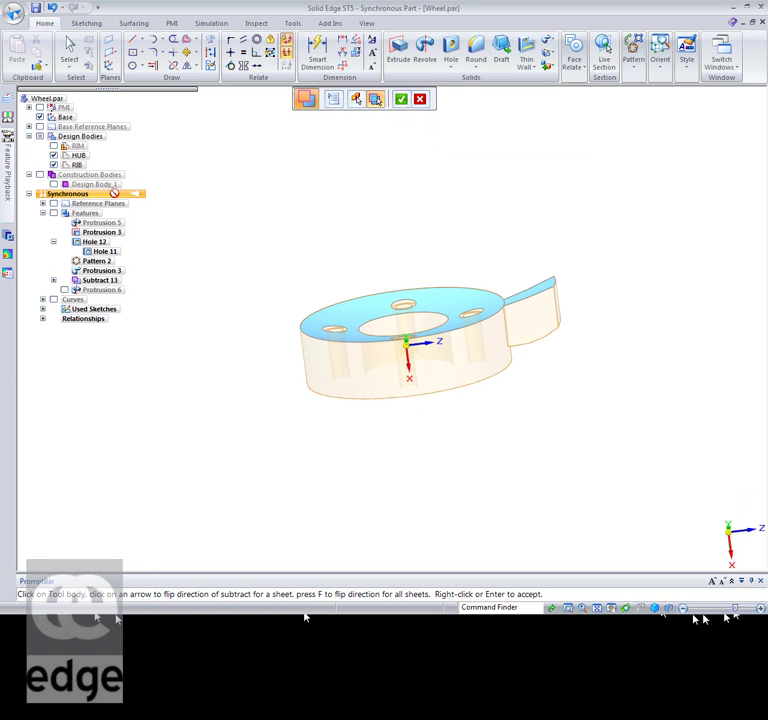
click(400, 100)
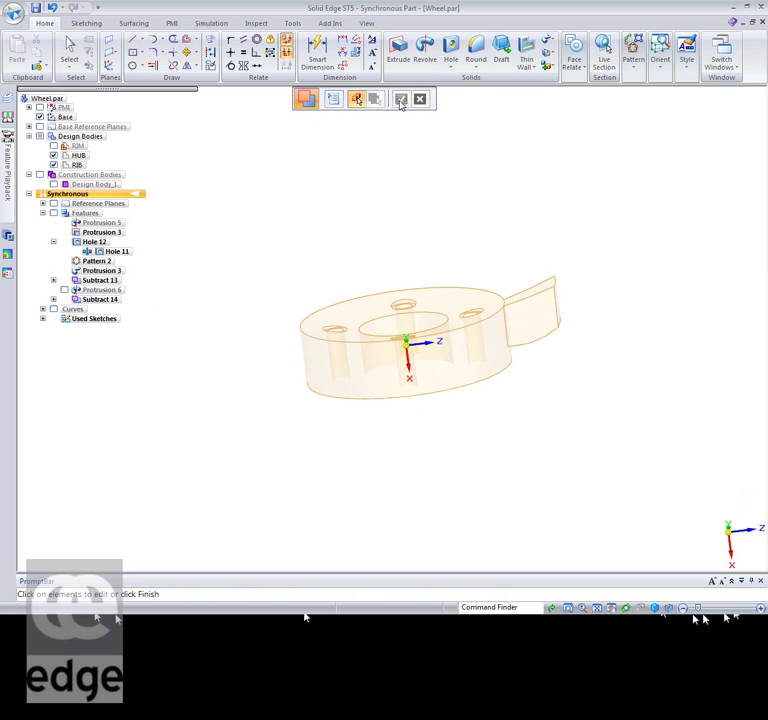
Show Design Body_1 against the cut hub and rib, and hide it again.
middle_drag(593, 228, 657, 287)
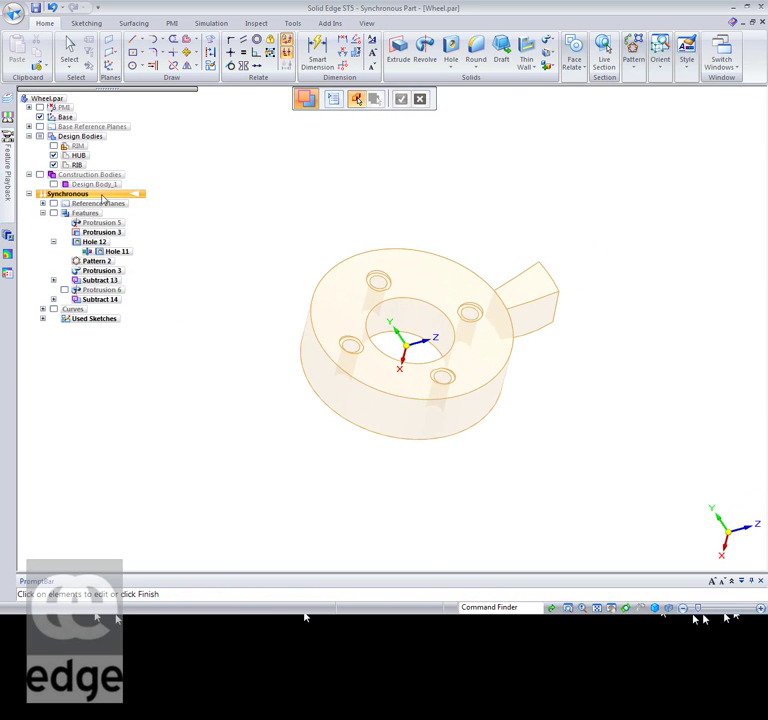
click(53, 185)
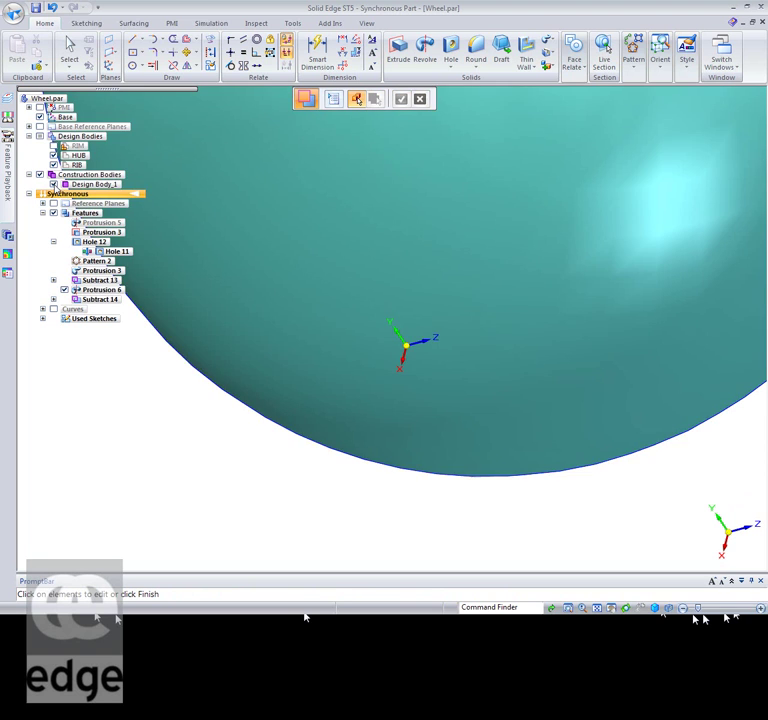
click(53, 185)
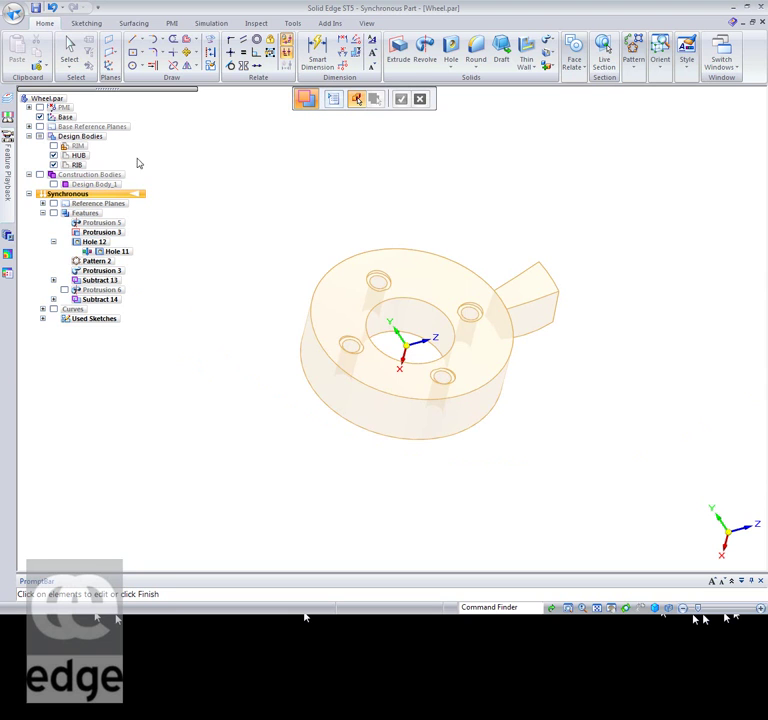
Leave the Subtract command and make HUB the active assembly body.
click(76, 156)
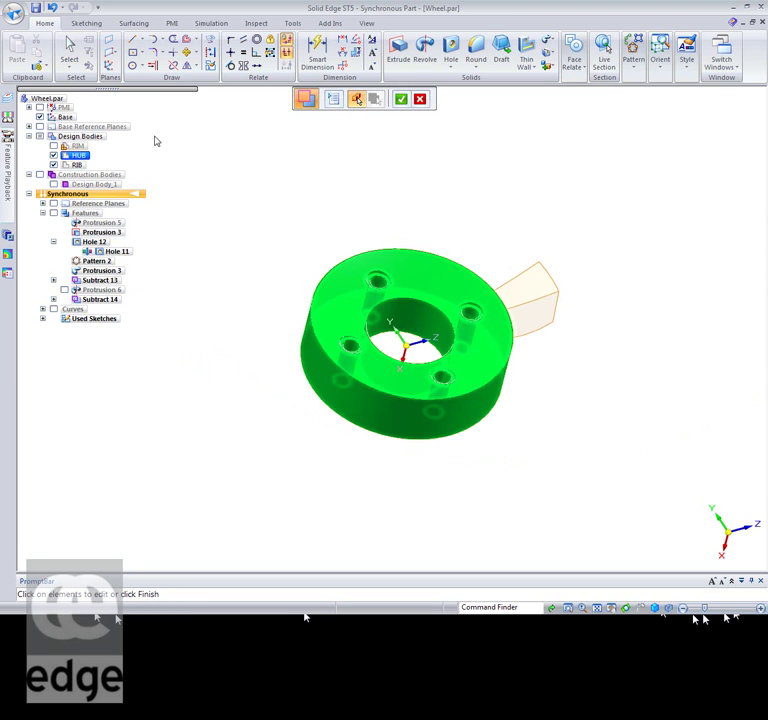
click(69, 48)
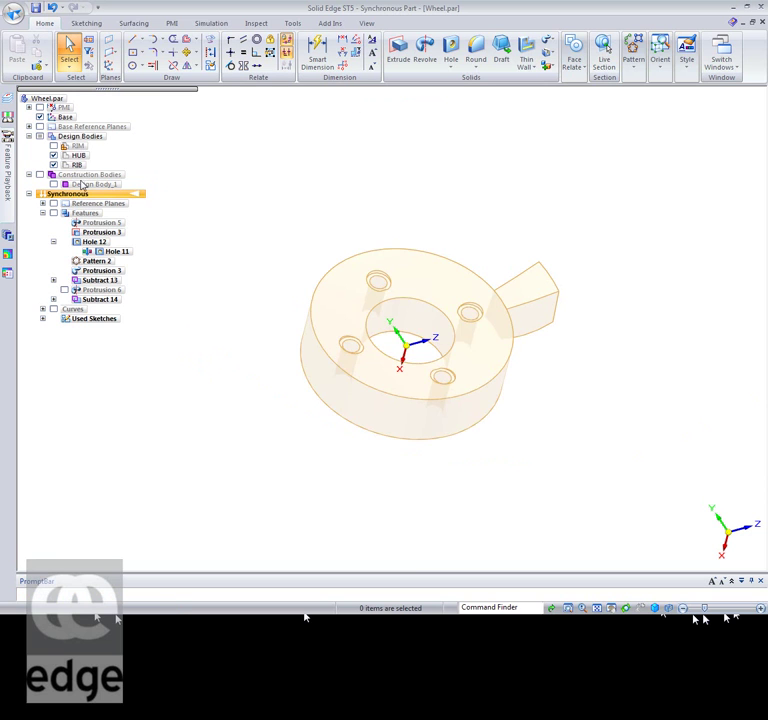
right_click(76, 156)
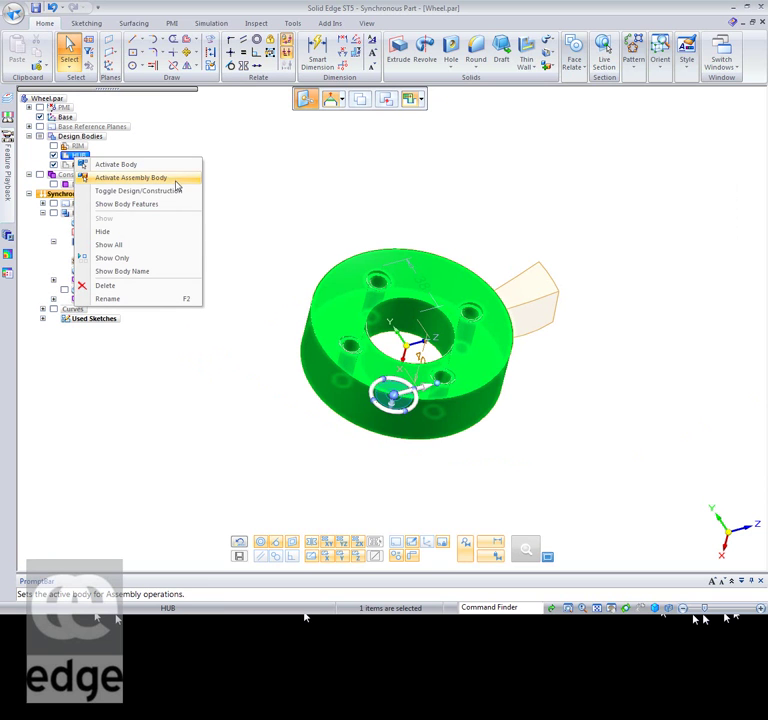
click(148, 179)
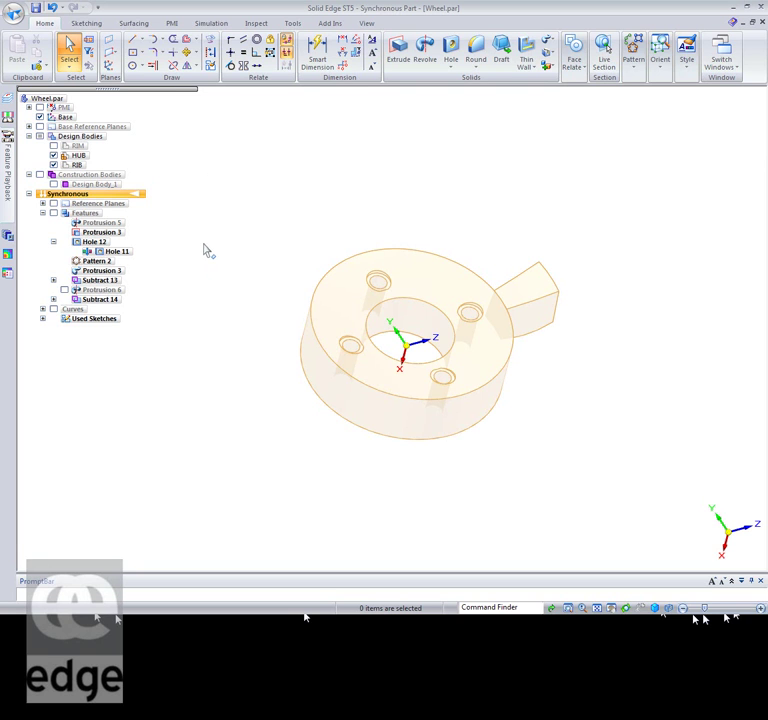
Edit the hub's patterned holes, setting the counterbore diameter to 20 mm and entering a new counterbore depth.
middle_drag(202, 248, 183, 228)
scroll(549, 549, up, 2)
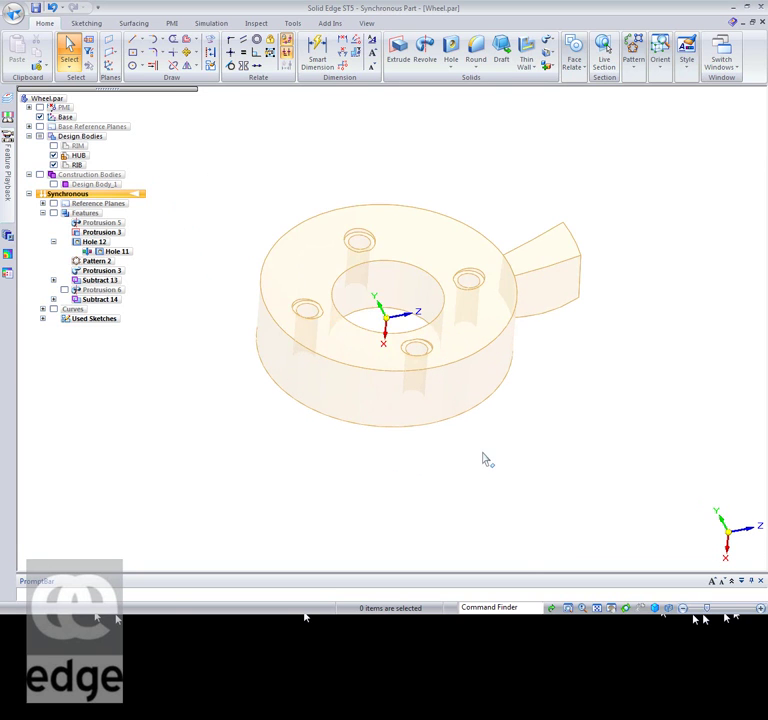
click(365, 251)
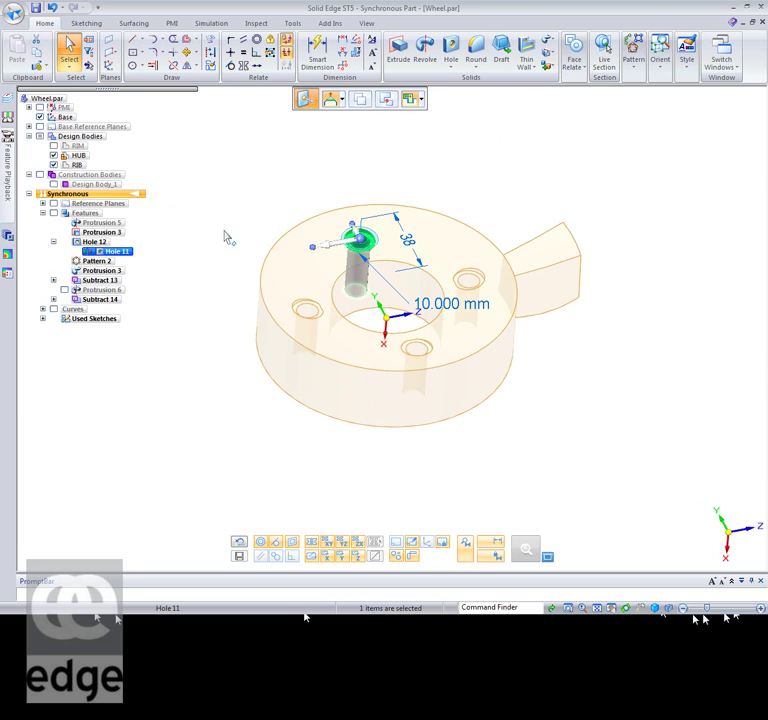
click(563, 352)
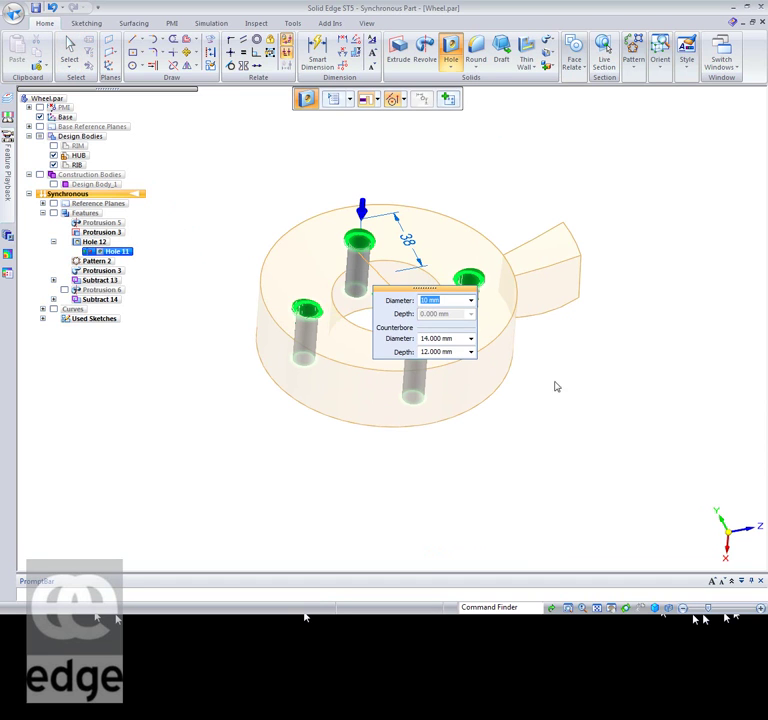
click(453, 342)
text(2)
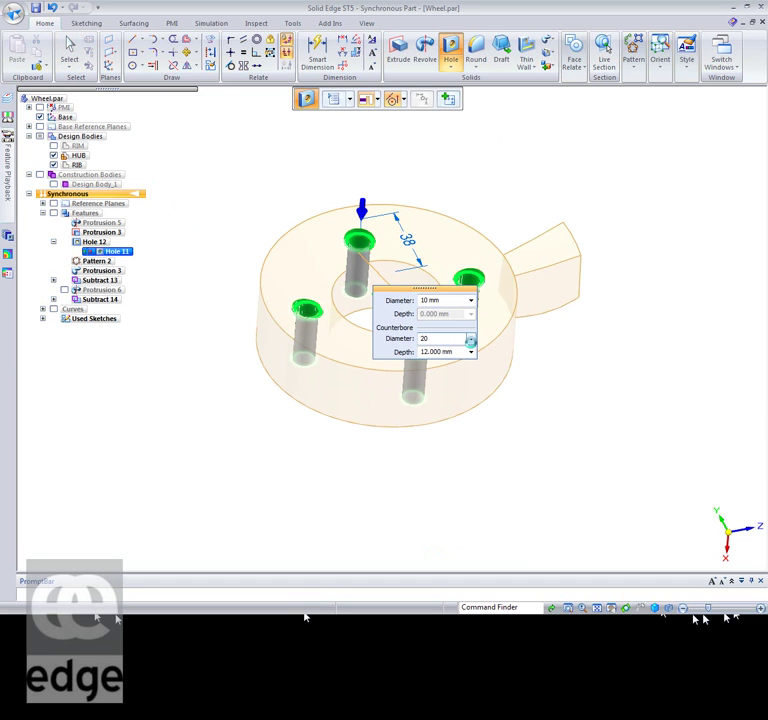
text(0)
key(Tab)
text(1)
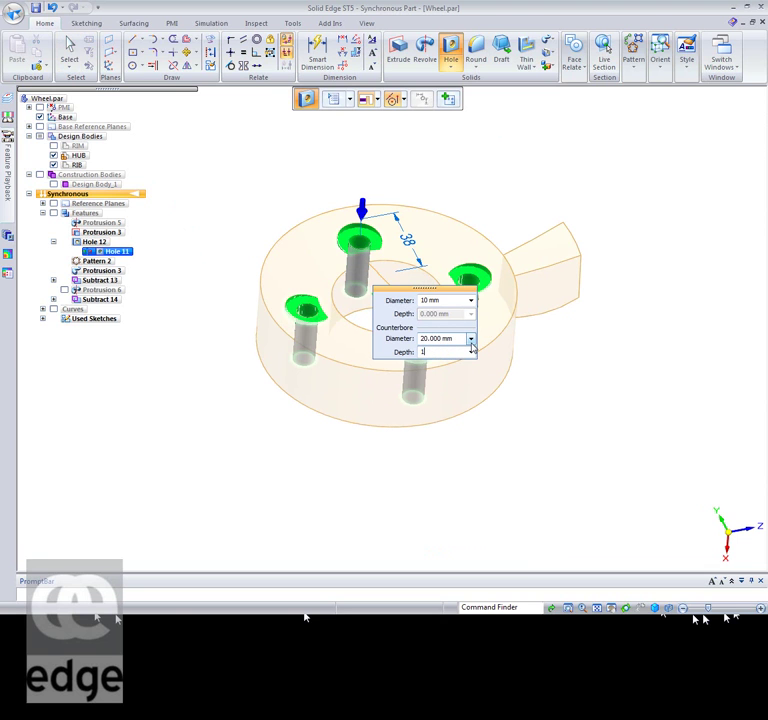
key(Return)
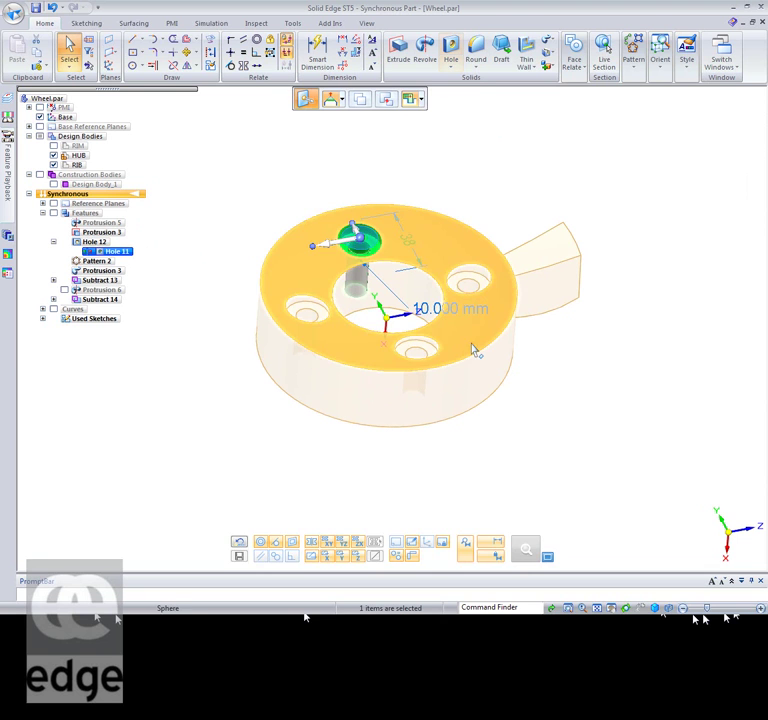
click(333, 508)
mouse_move(235, 454)
middle_down()
mouse_move(269, 425)
mouse_move(242, 455)
middle_up()
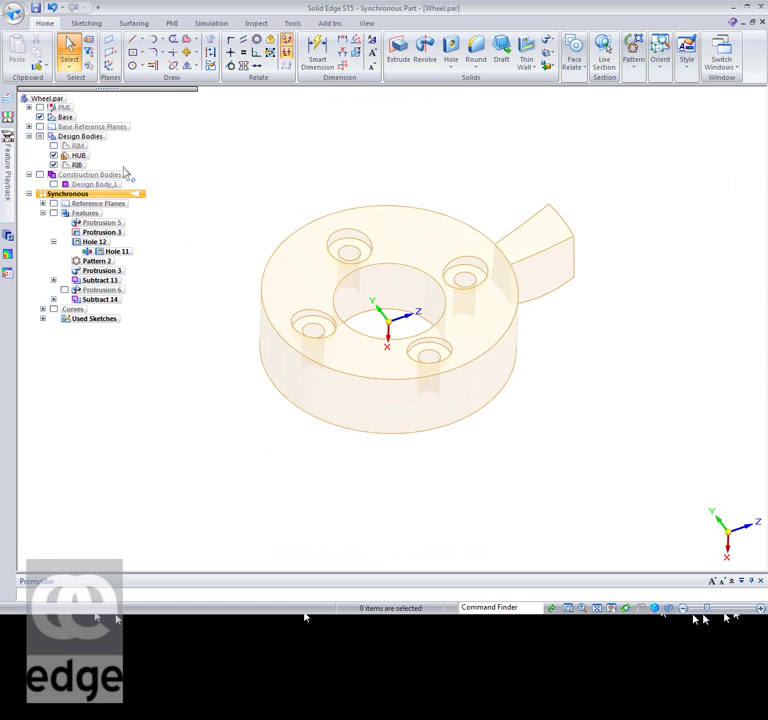
Make RIM the active assembly body in place of HUB.
click(87, 158)
right_click(87, 158)
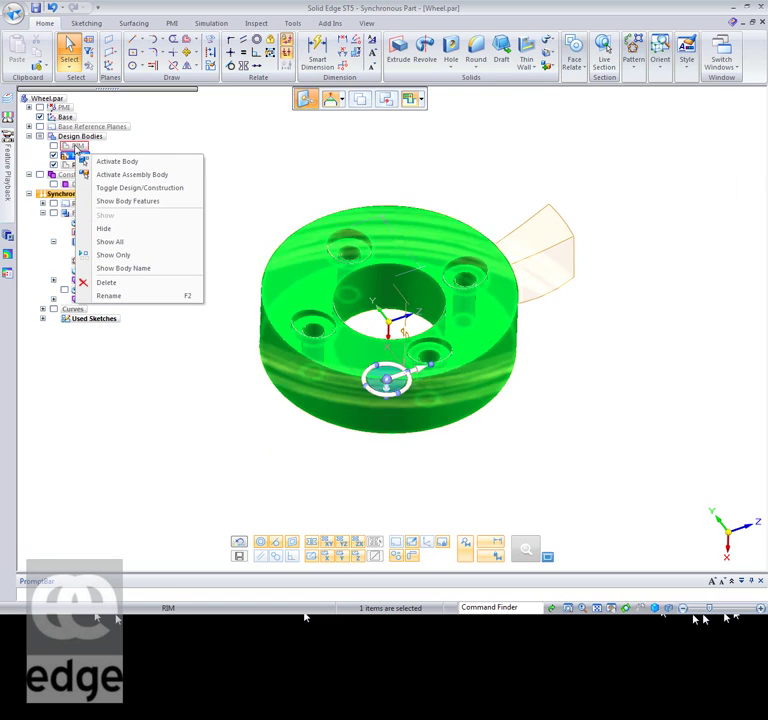
click(76, 147)
right_click(76, 147)
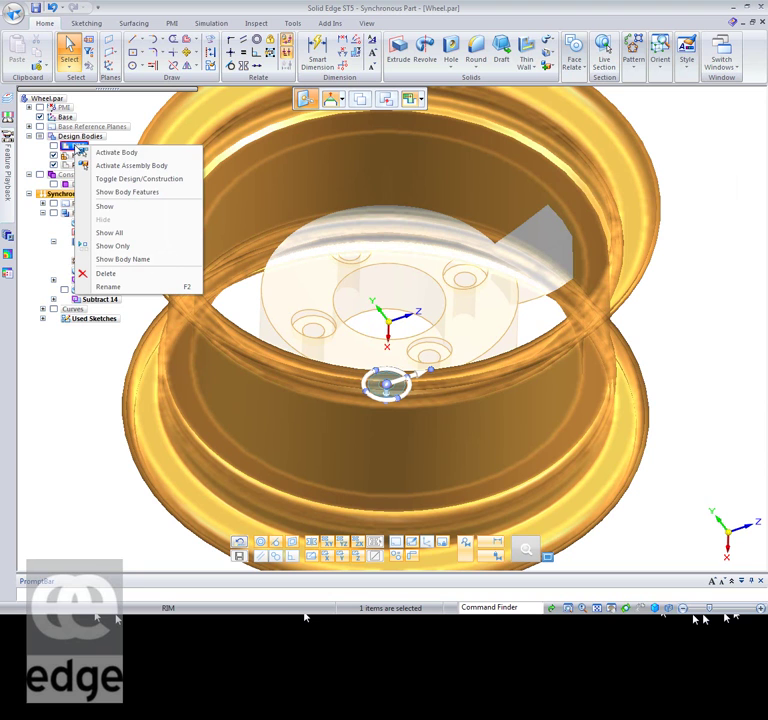
click(131, 166)
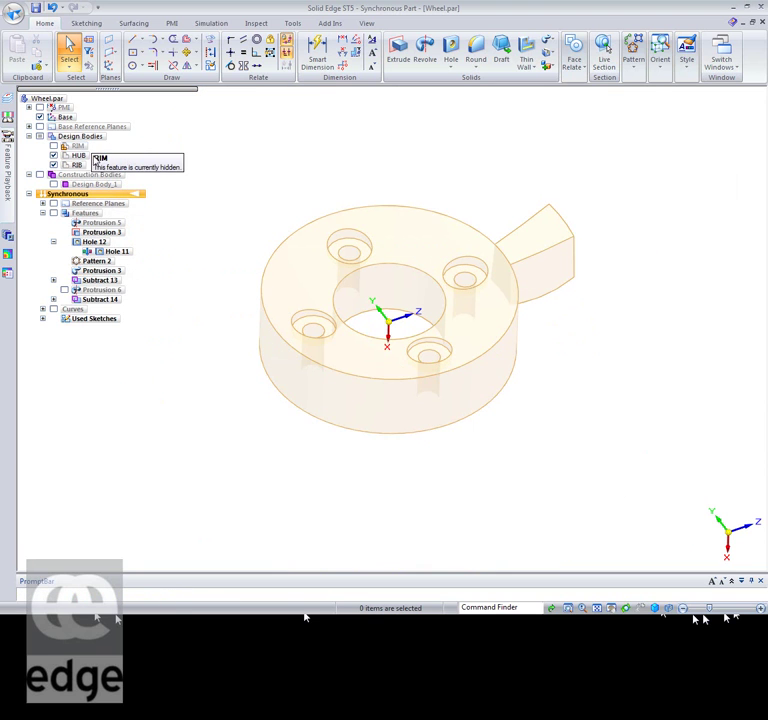
Activate the HUB body for feature addition and inspect its counterbored holes.
right_click(78, 160)
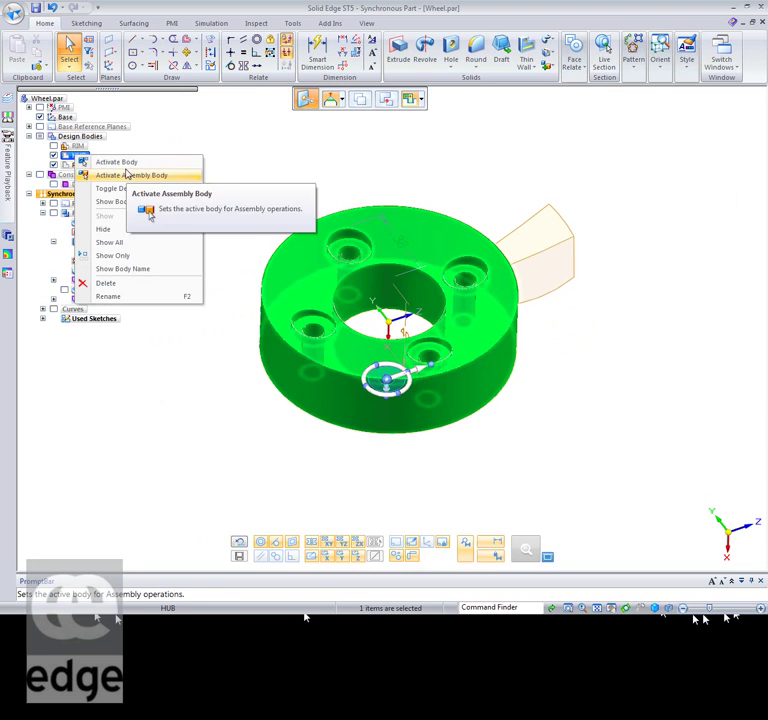
click(120, 164)
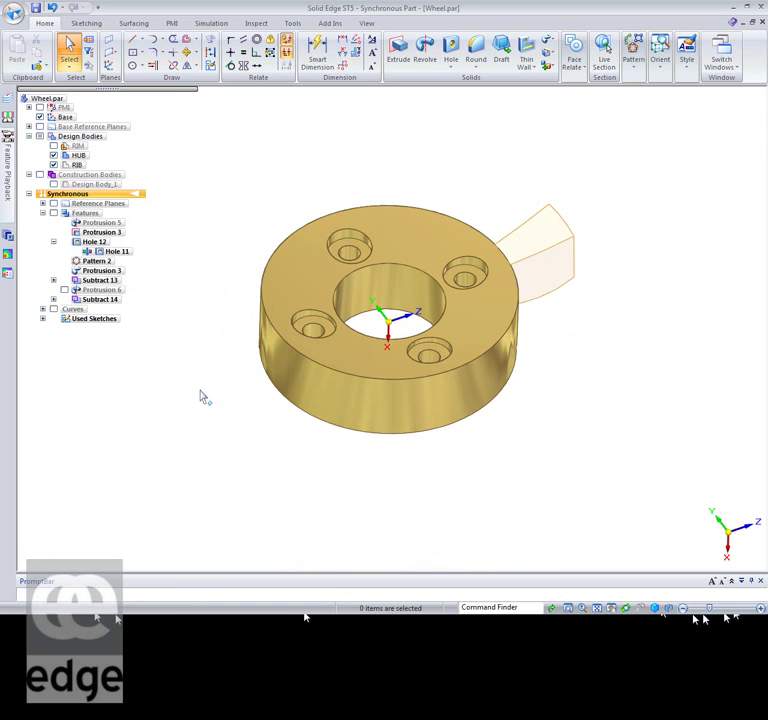
middle_drag(239, 406, 233, 441)
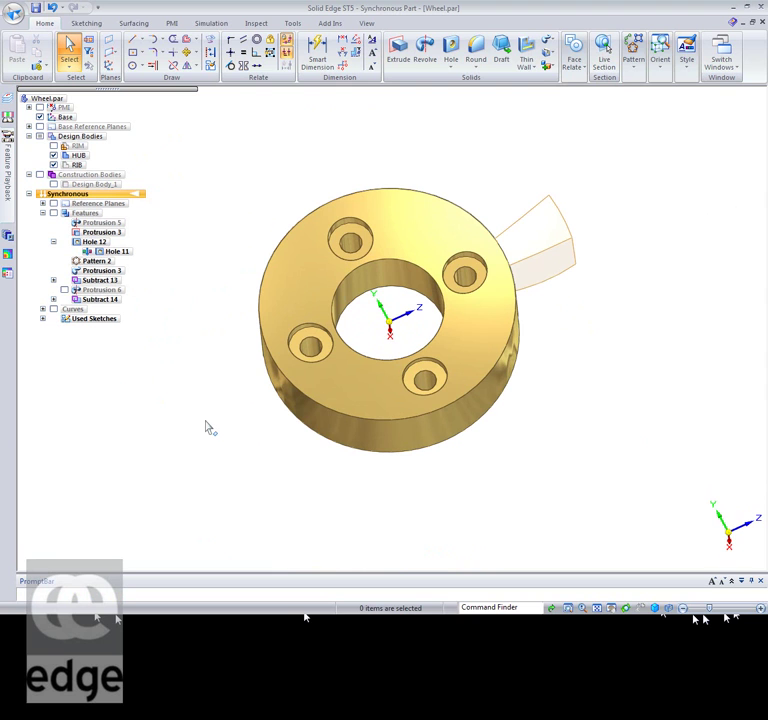
middle_drag(206, 442, 213, 398)
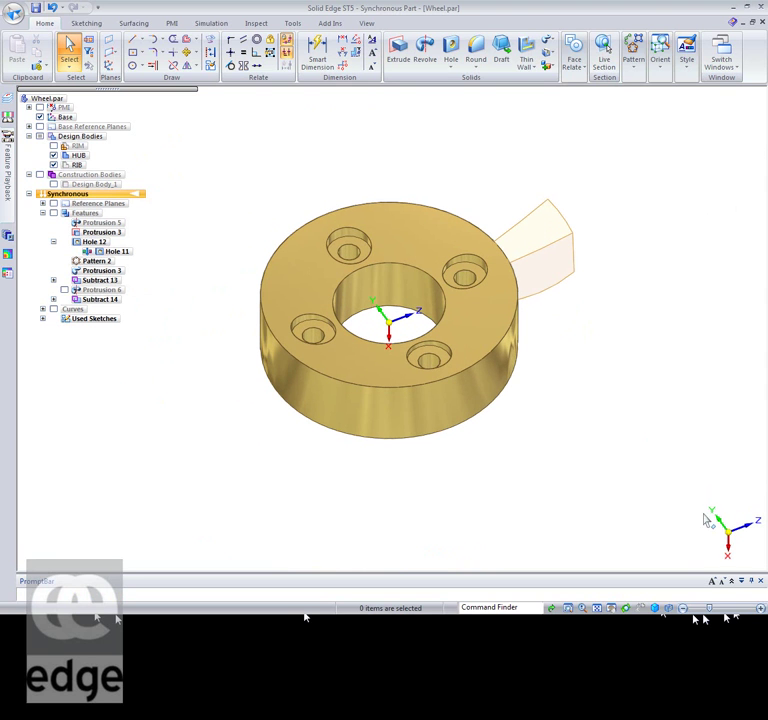
Activate the RIB body for feature addition.
middle_drag(569, 507, 605, 478)
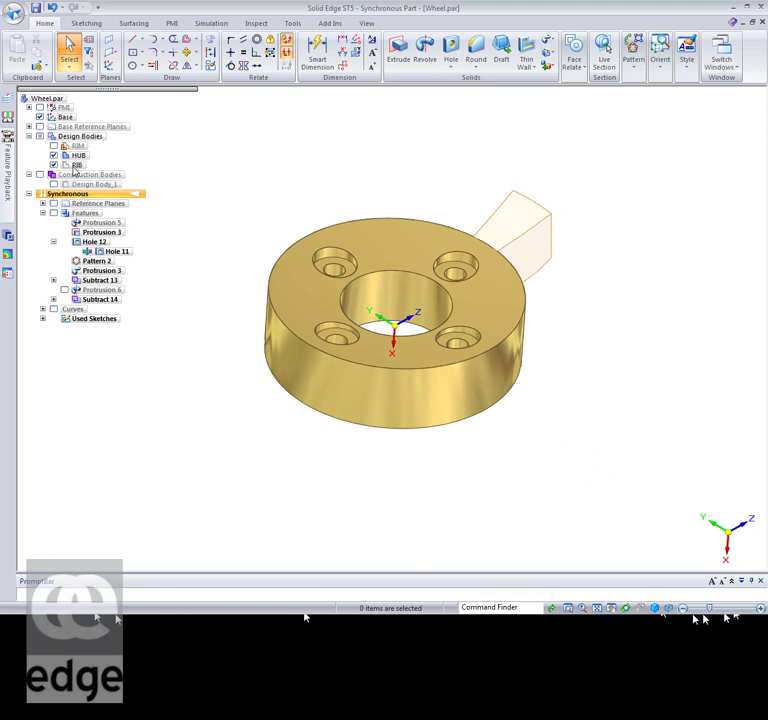
right_click(76, 166)
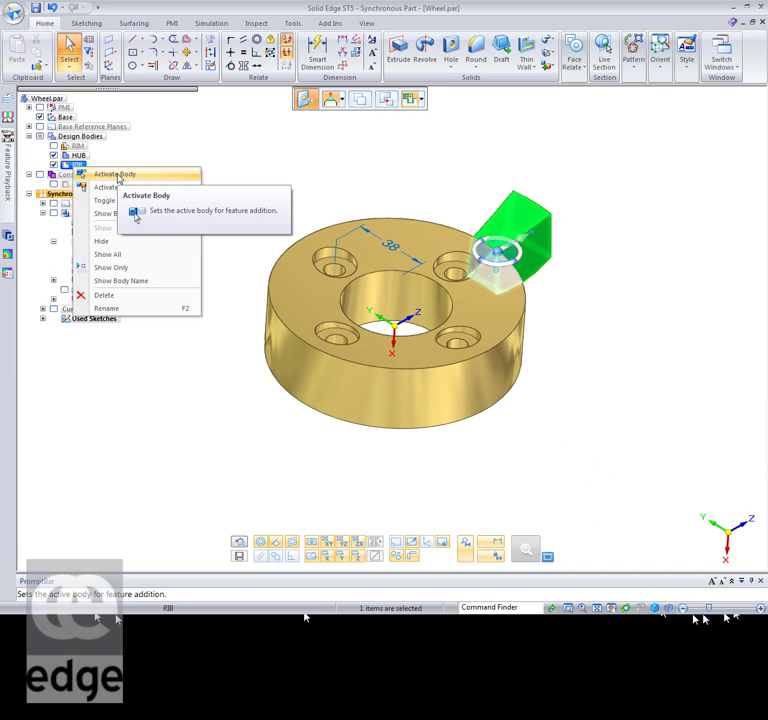
click(117, 175)
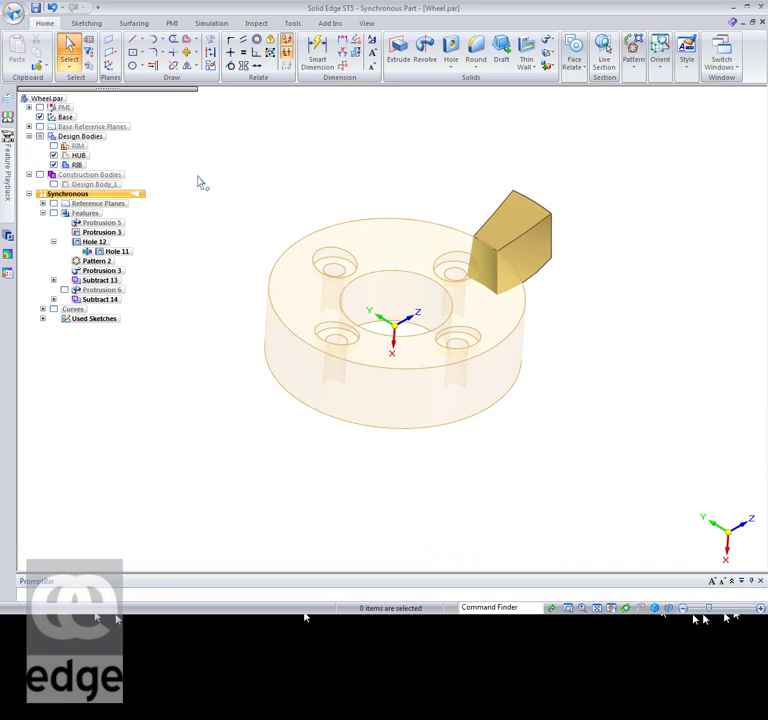
Try rounding the rib's upper side edges with a 5 mm radius, and undo the round.
middle_drag(612, 331, 612, 305)
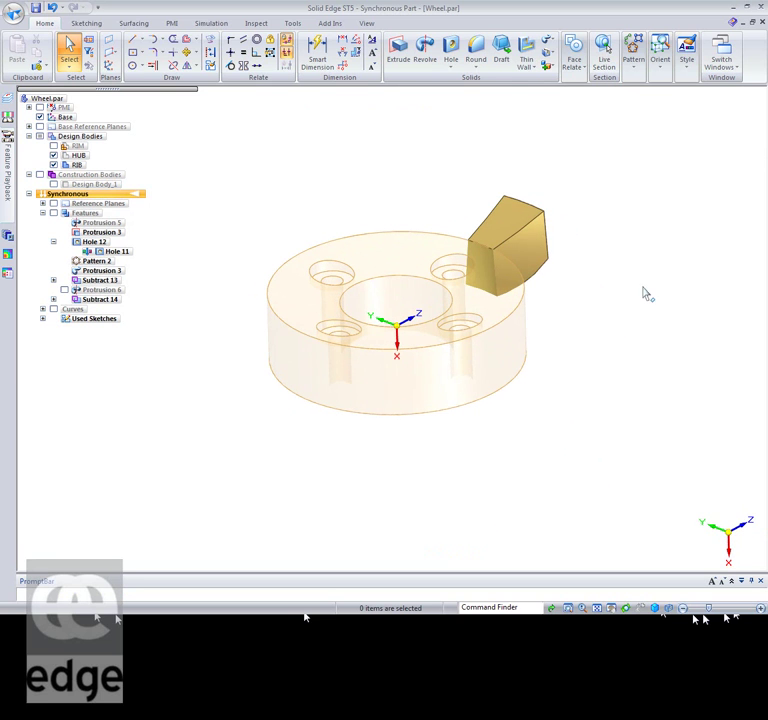
click(475, 48)
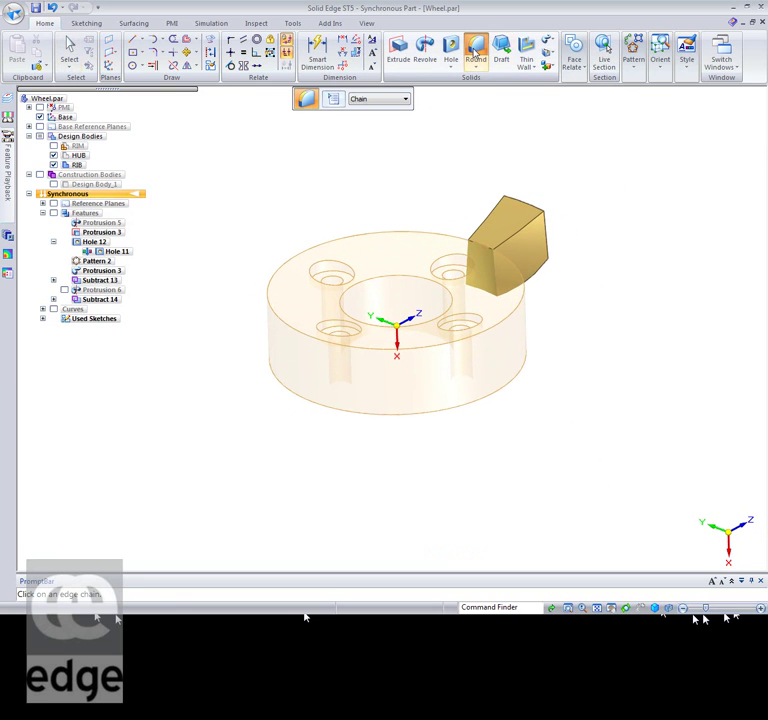
click(492, 219)
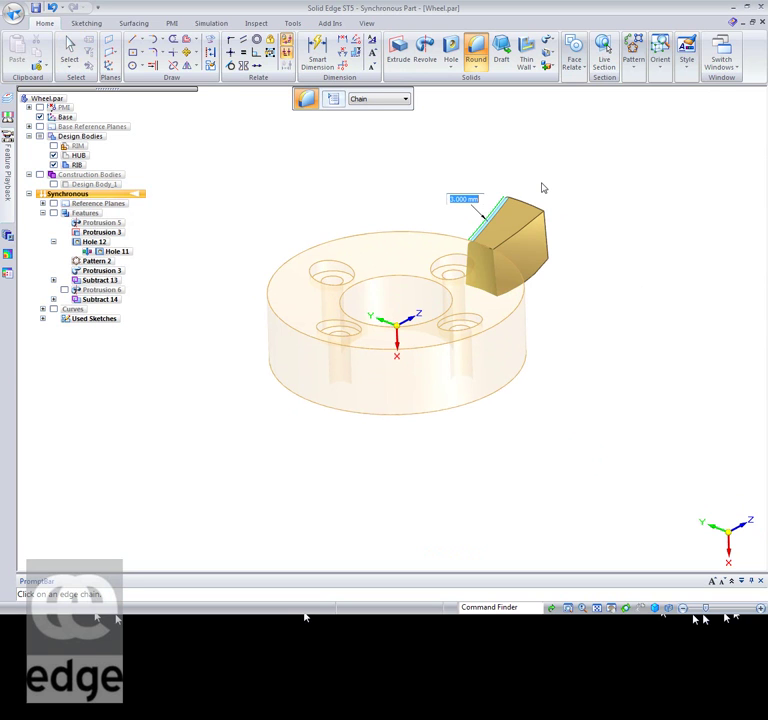
text(5)
key(Return)
right_click(605, 258)
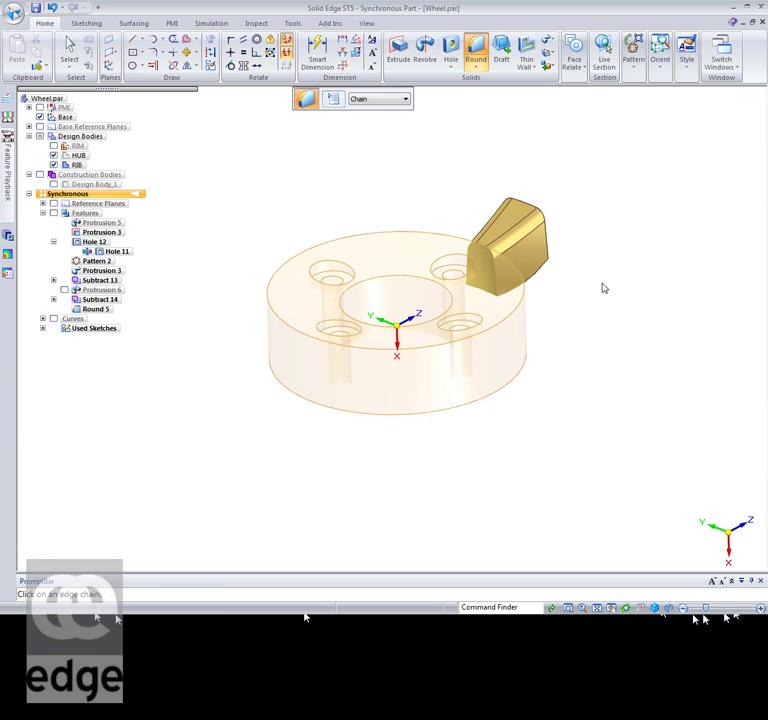
scroll(603, 288, up, 3)
middle_drag(636, 288, 626, 268)
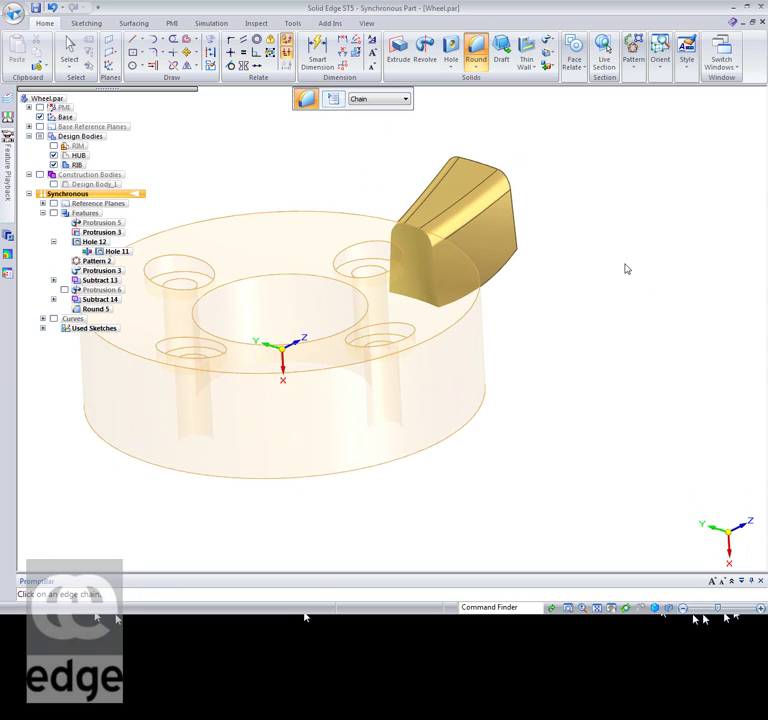
click(51, 8)
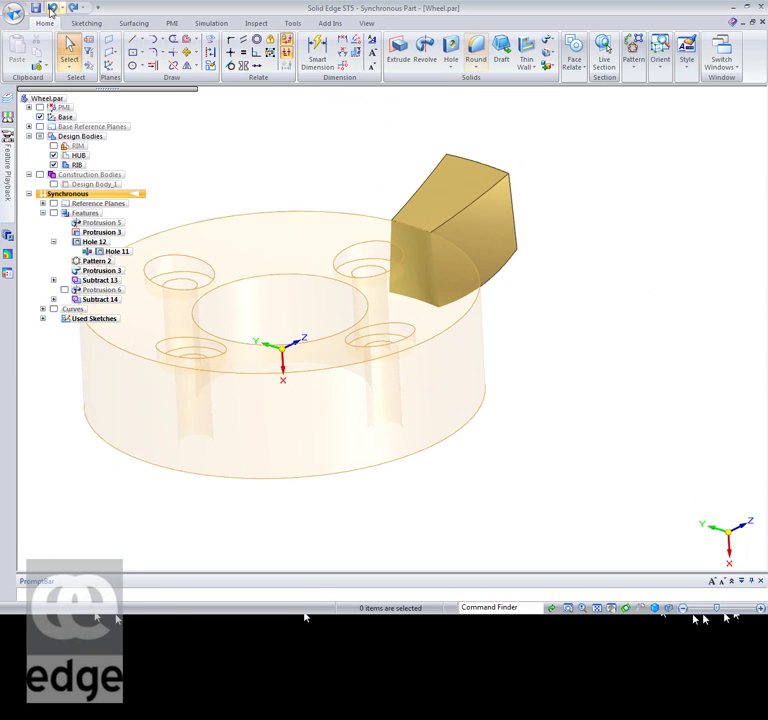
Rotate the rib's side face 10° about its upper long edge with the steering wheel.
click(500, 235)
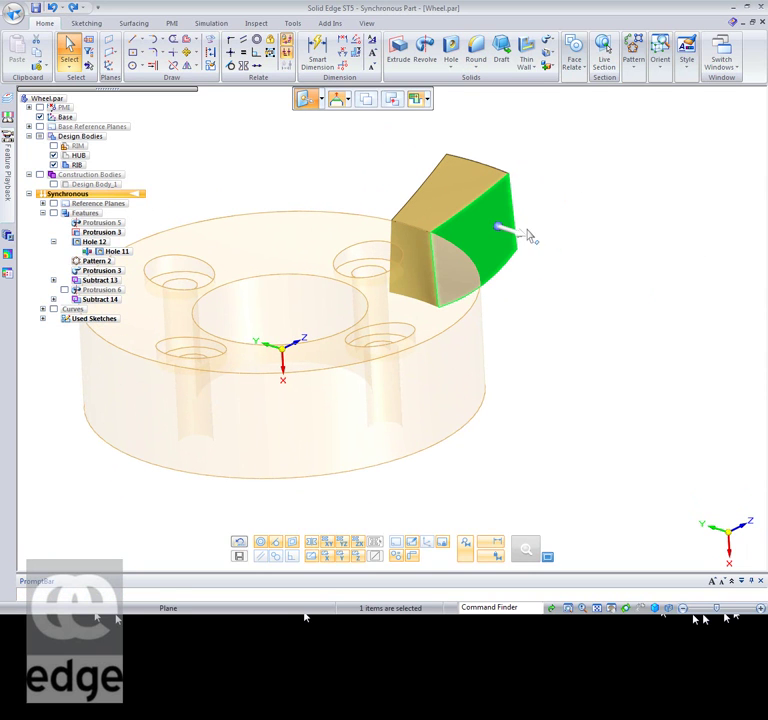
drag(498, 228, 448, 271)
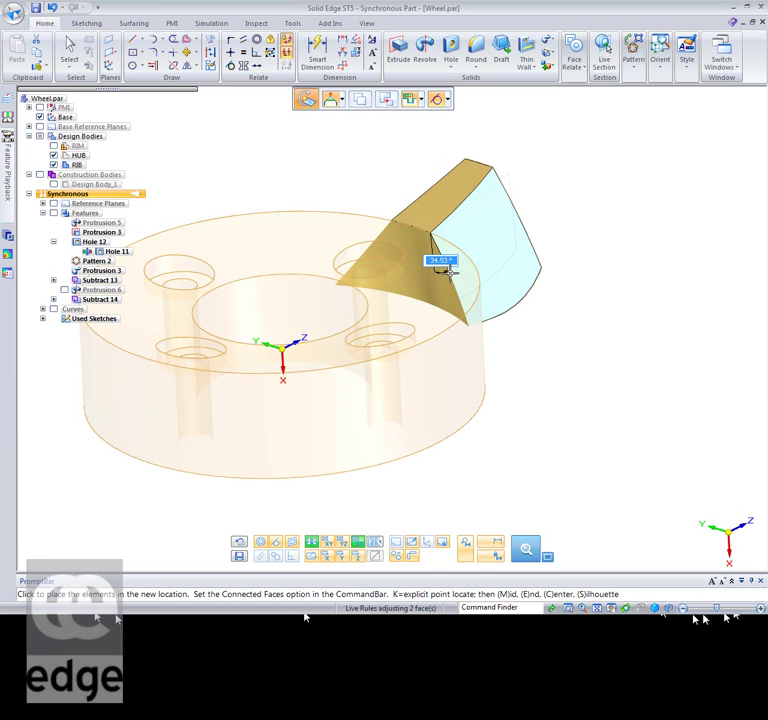
text(10)
key(Return)
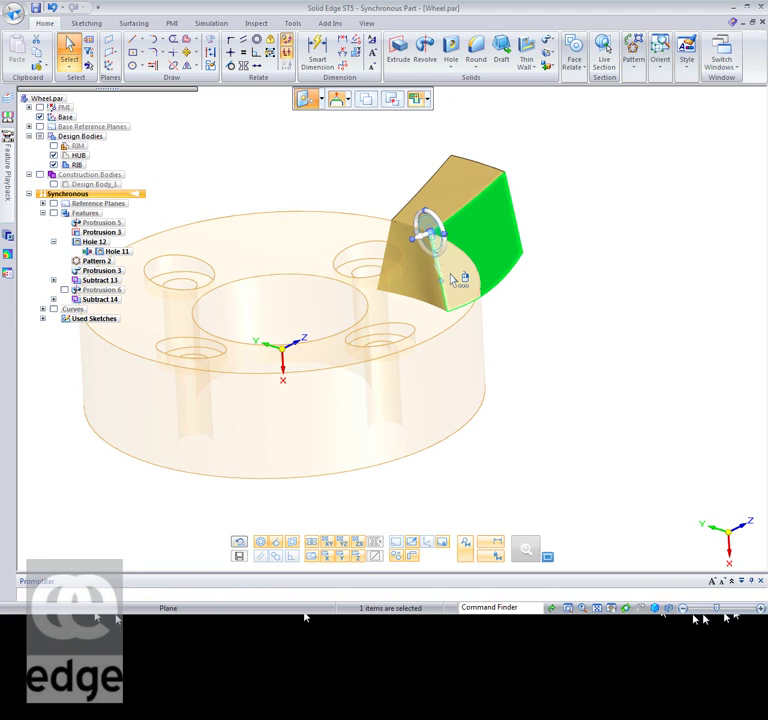
Rotate the same rib side face 5° about its hub-side edge so the rib widens outward.
click(440, 235)
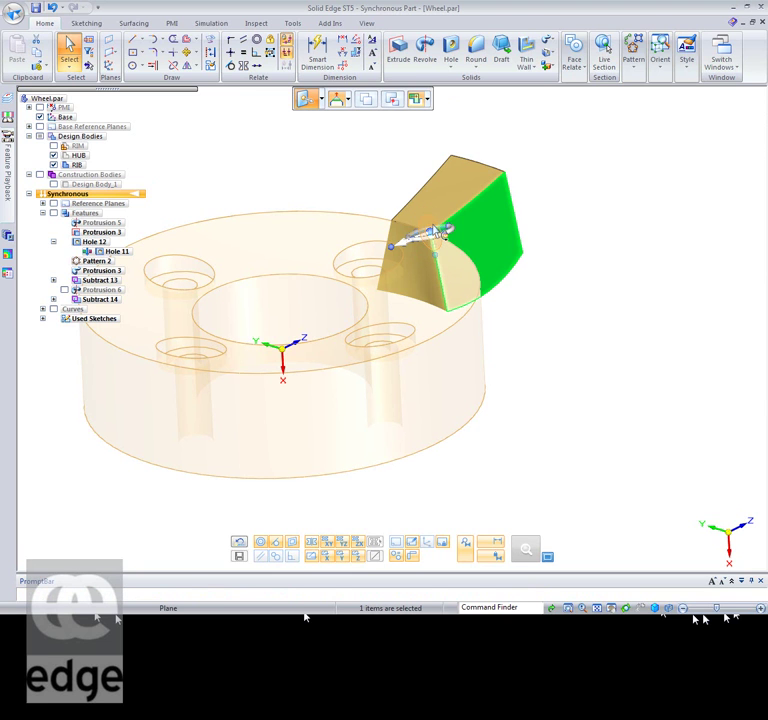
middle_drag(597, 273, 537, 252)
click(428, 218)
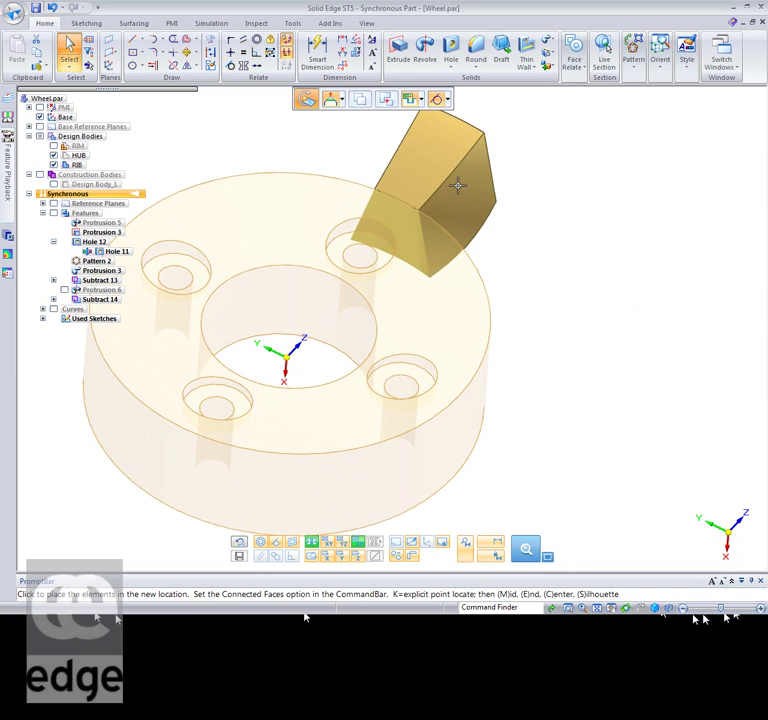
text(5)
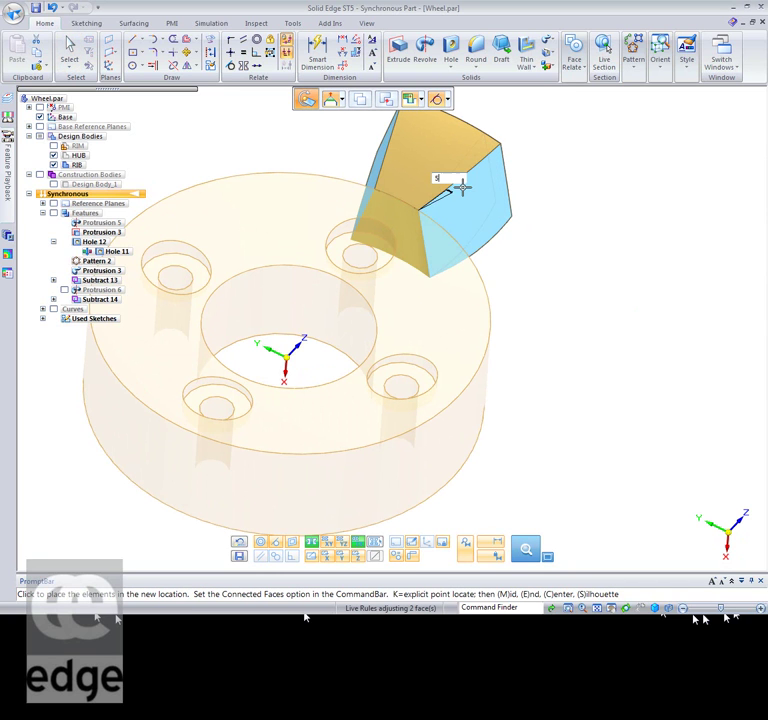
key(Return)
key(Escape)
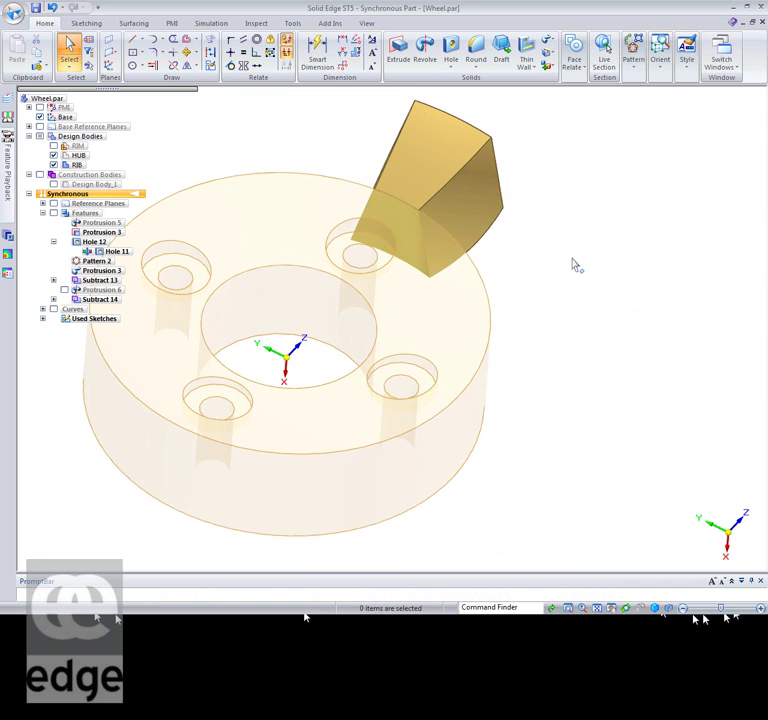
Round the rib's two upper side edges with a 5 mm radius.
click(476, 64)
click(495, 77)
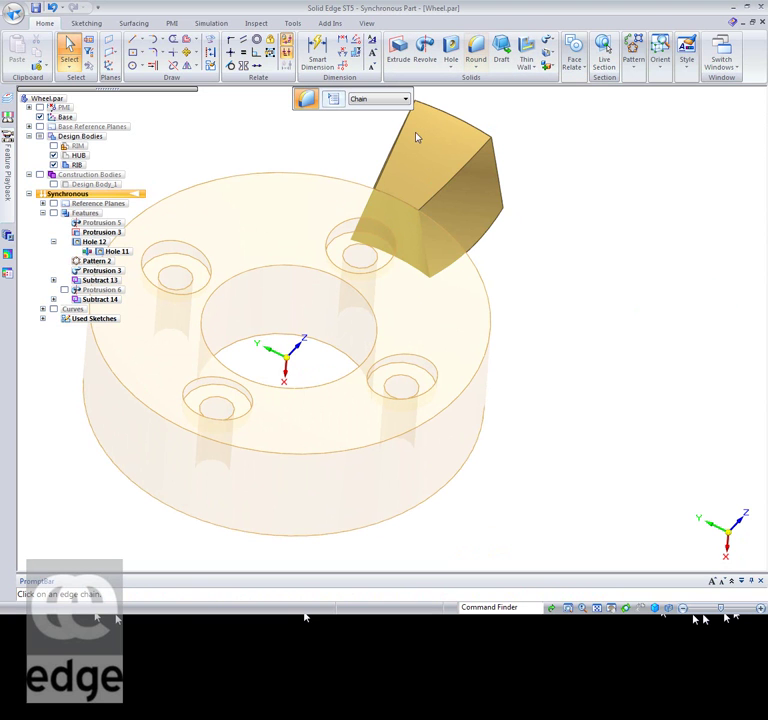
middle_drag(398, 150, 381, 148)
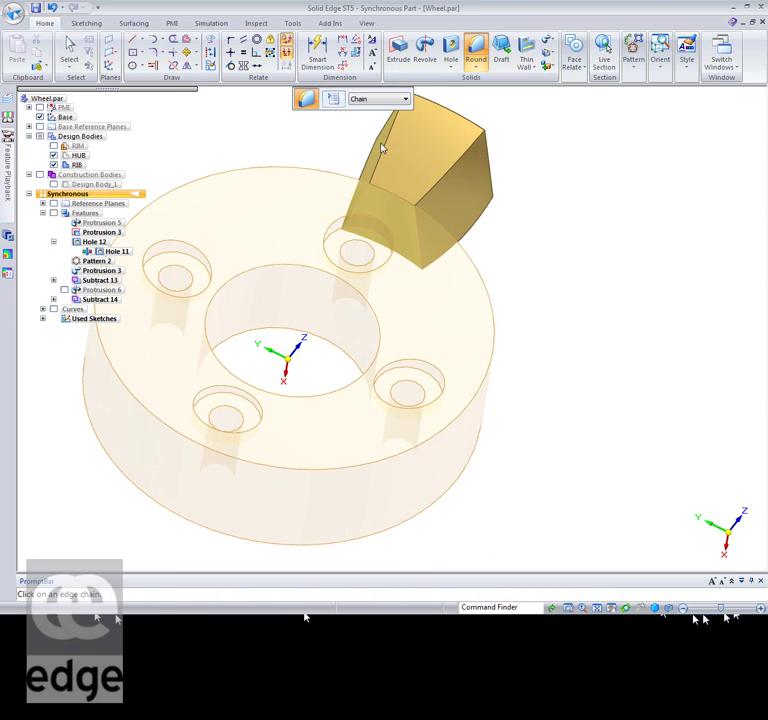
click(387, 154)
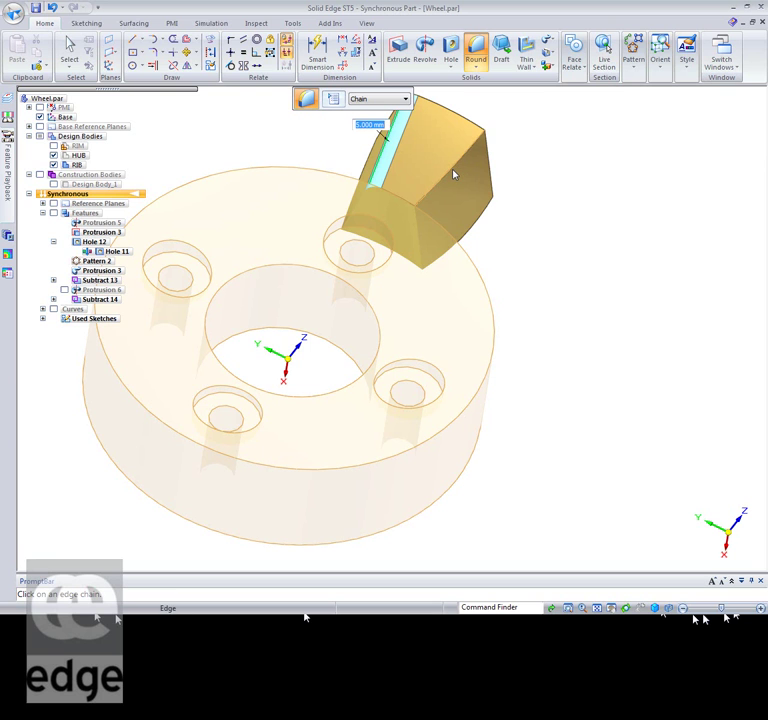
click(453, 175)
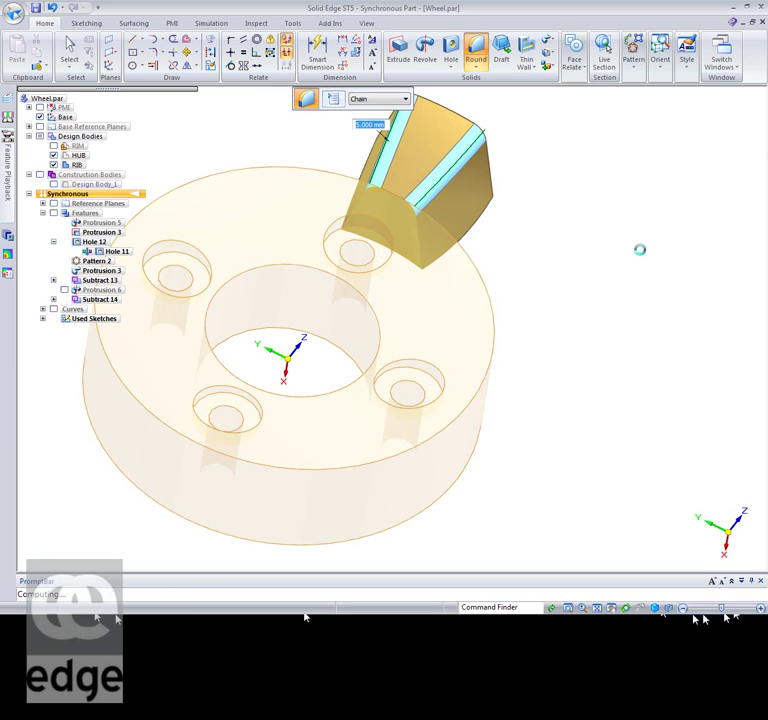
right_click(663, 351)
middle_drag(663, 351, 650, 259)
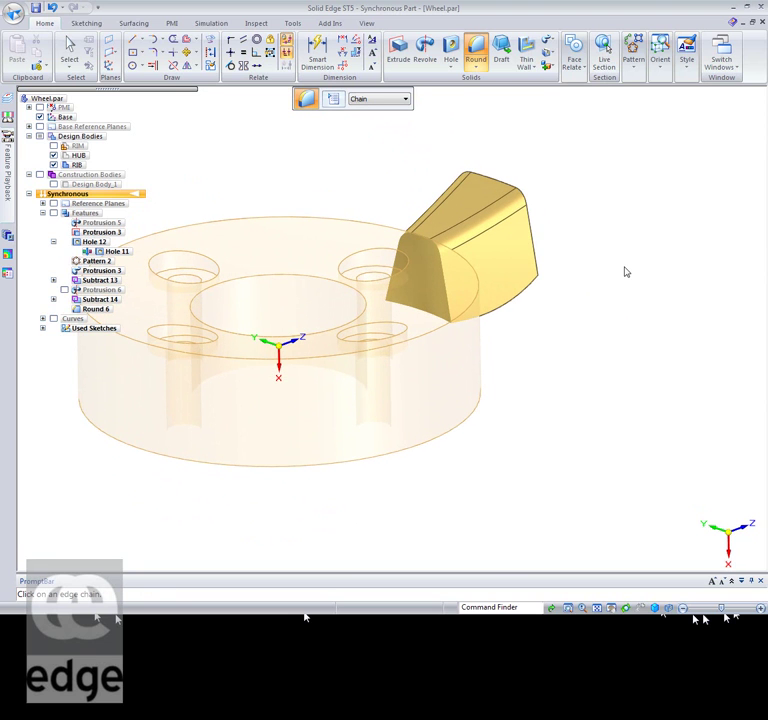
middle_drag(626, 284, 617, 300)
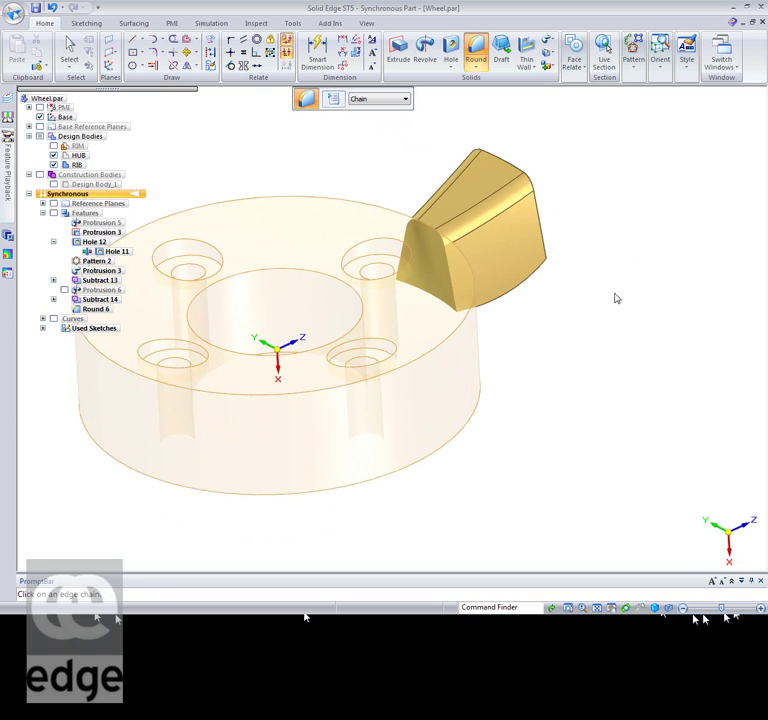
right_click(602, 279)
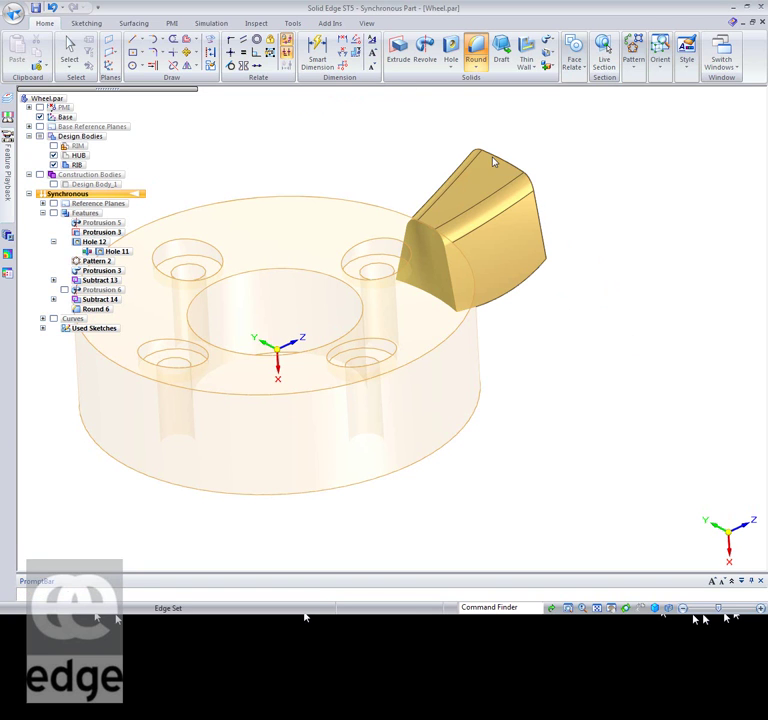
key(Escape)
Transition the model to the ordered environment and begin a thin wall on the rib with a 2 mm common thickness.
right_click(624, 211)
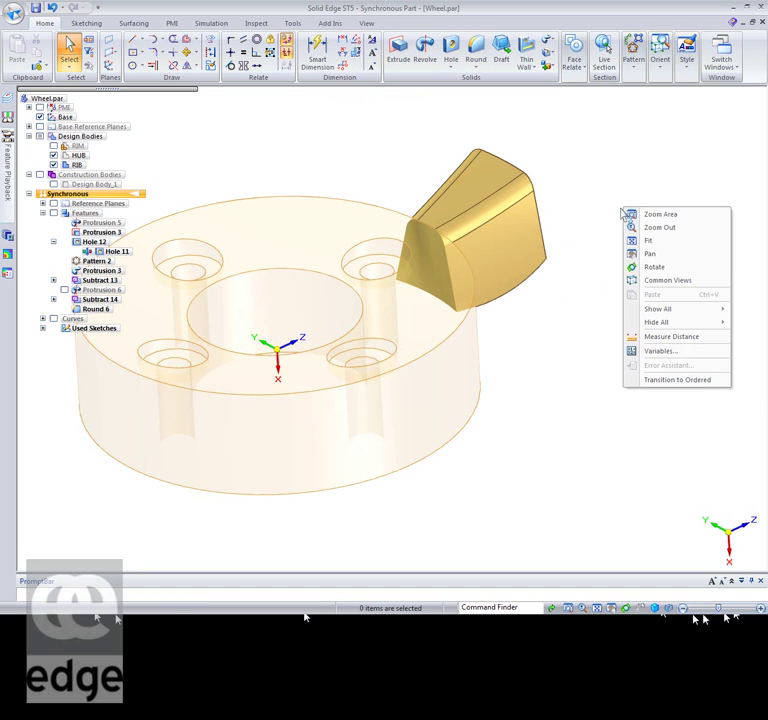
click(676, 380)
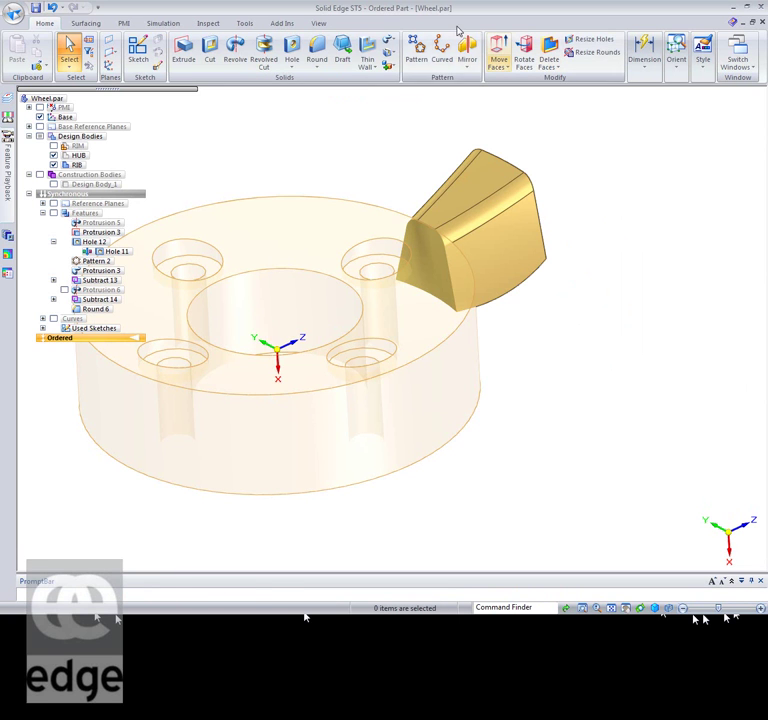
click(368, 55)
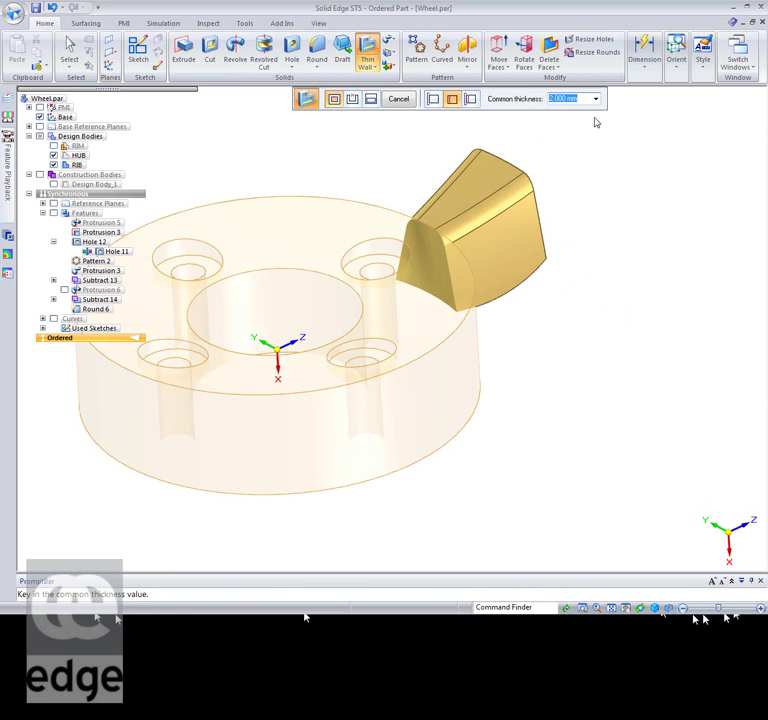
key(Return)
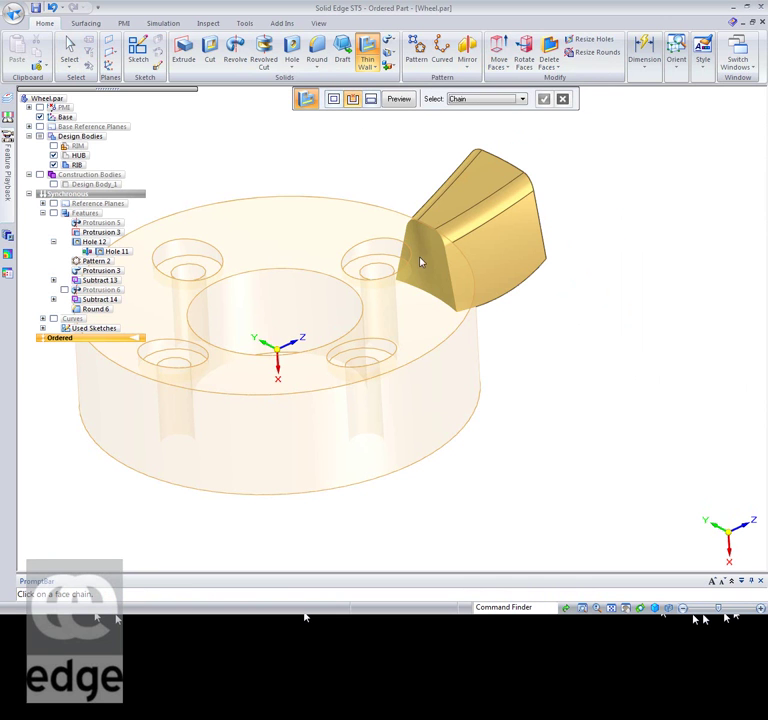
Finish the rib's thin wall with its hub-side, bottom and outer end faces left open, and check the hollowed shape.
click(425, 262)
middle_drag(591, 353, 569, 216)
click(526, 398)
middle_drag(612, 386, 567, 358)
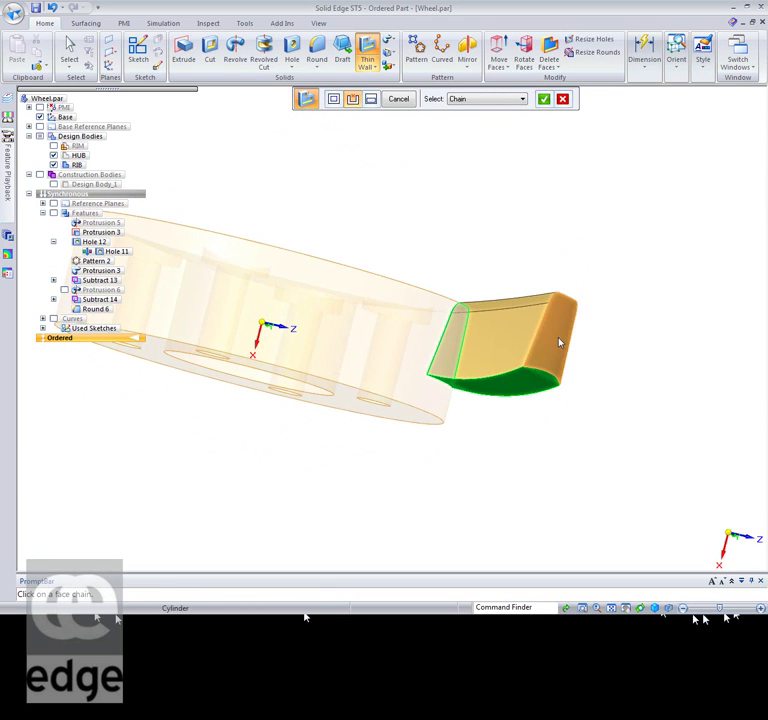
click(572, 345)
right_click(645, 350)
right_click(645, 350)
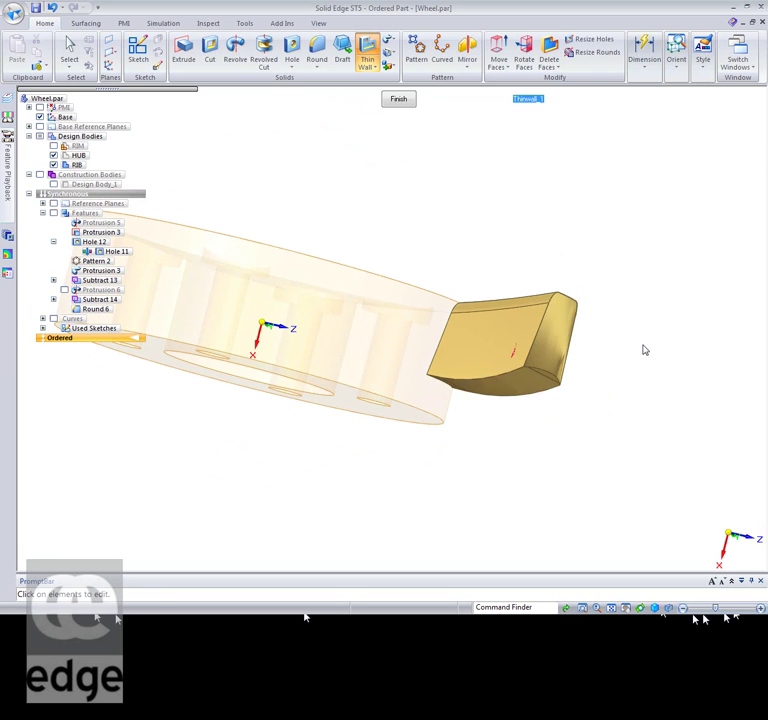
key(Escape)
middle_drag(569, 436, 686, 478)
middle_drag(653, 353, 576, 369)
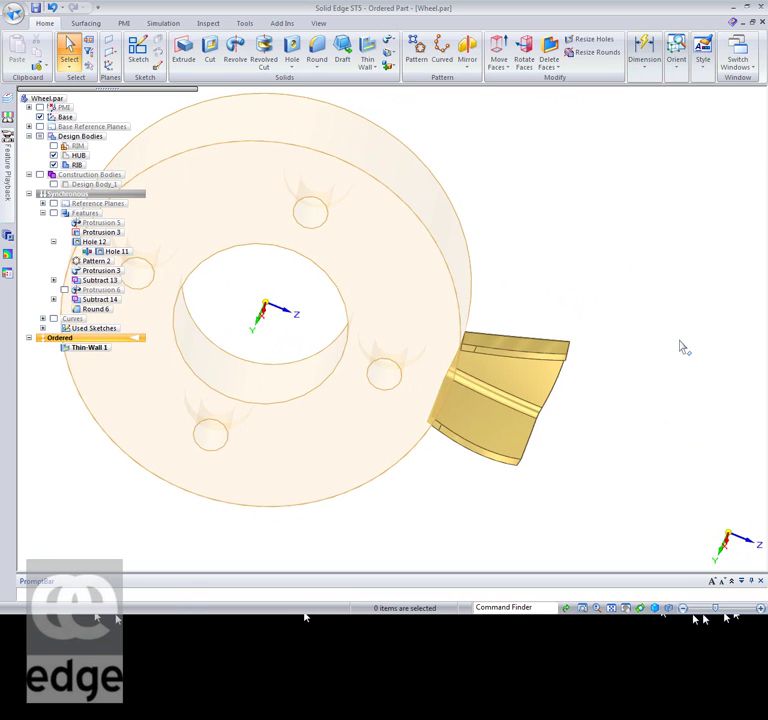
middle_drag(567, 212, 614, 362)
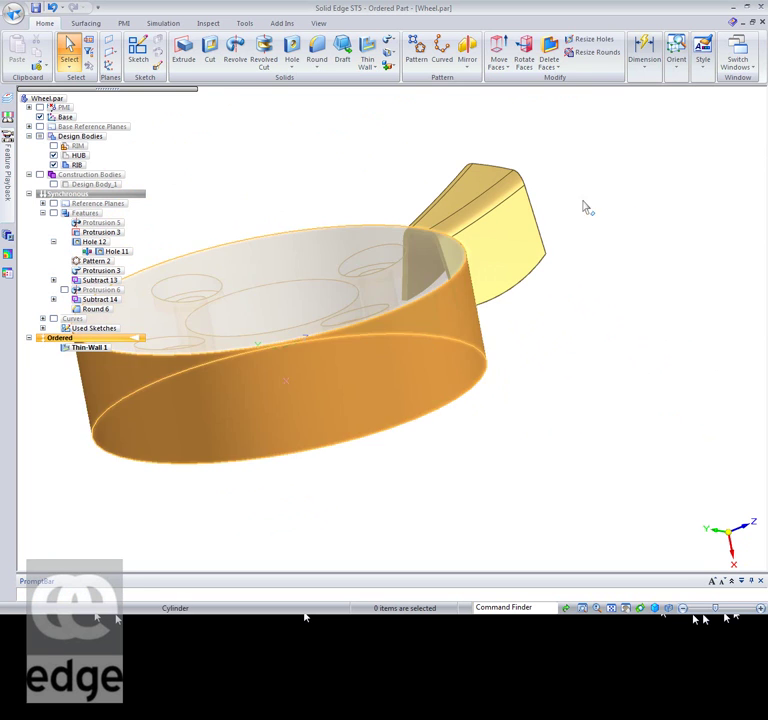
middle_drag(634, 312, 639, 351)
scroll(606, 364, down, 2)
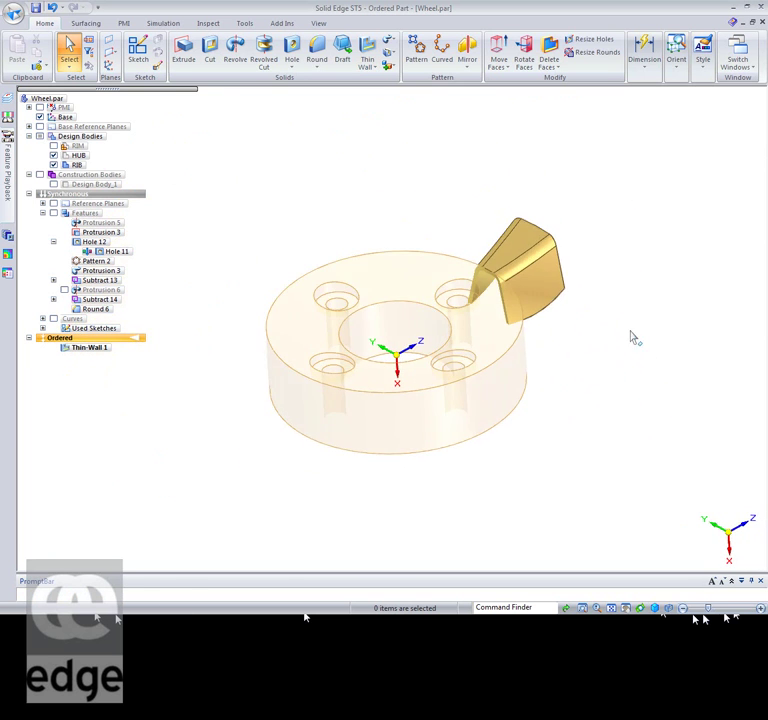
Show which features belong to the RIB body, and clear the selection.
click(416, 50)
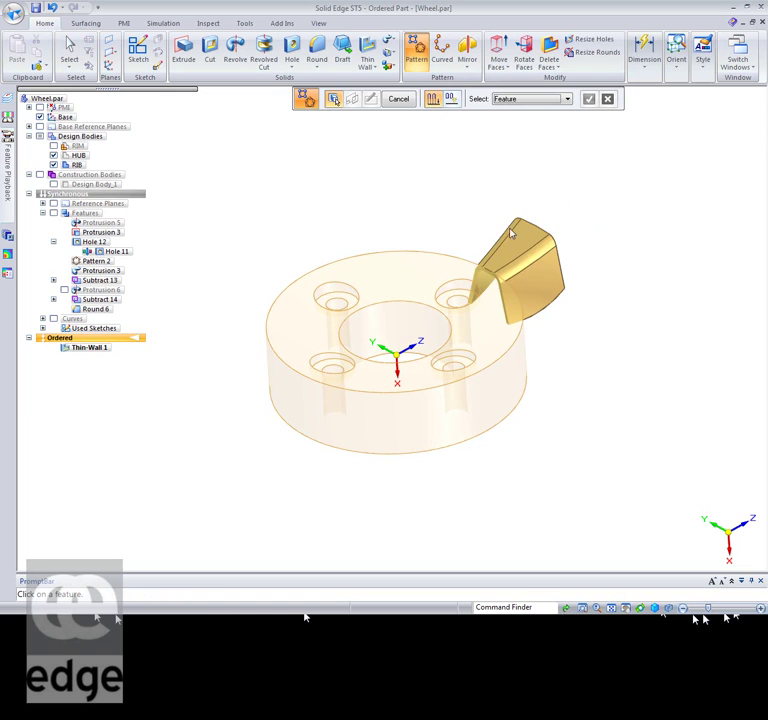
key(Escape)
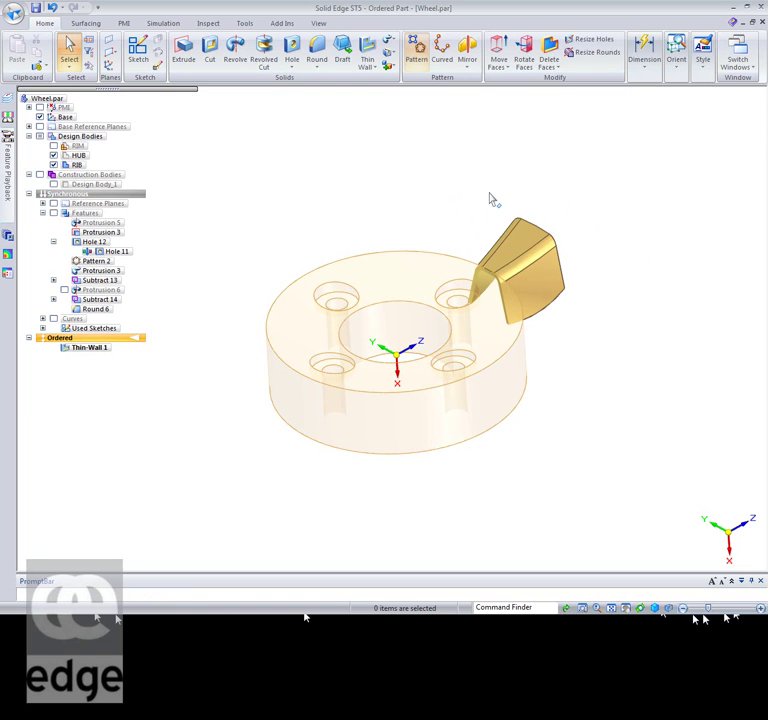
click(77, 165)
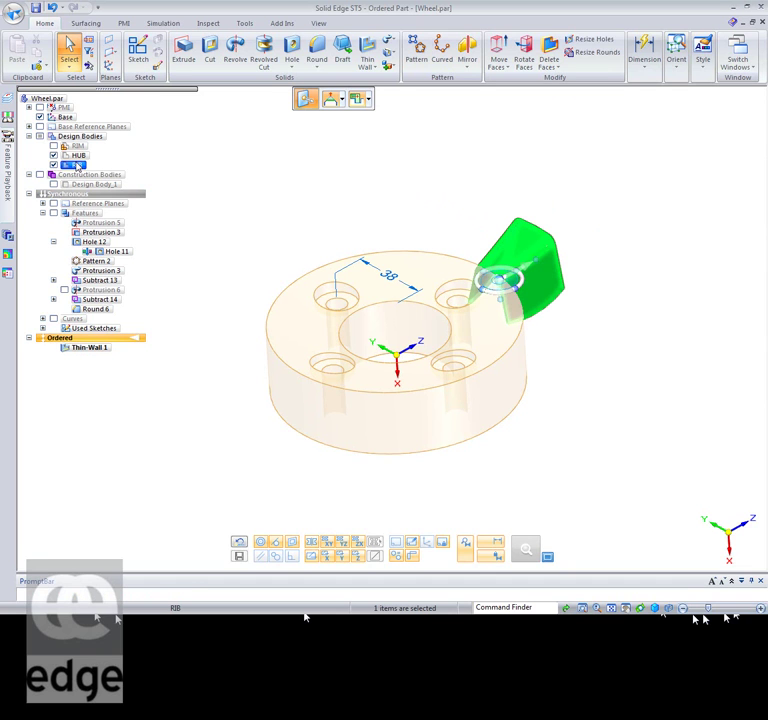
right_click(78, 167)
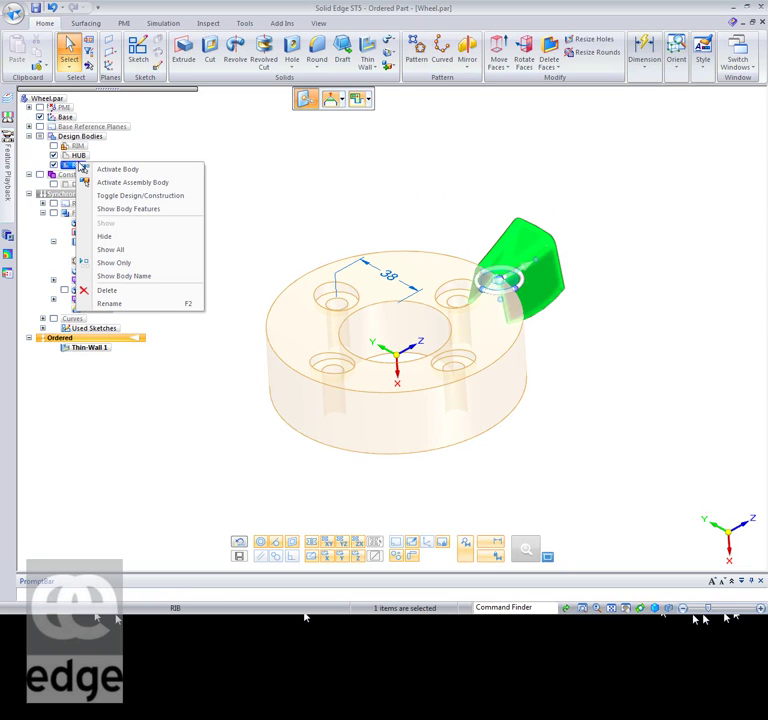
click(145, 211)
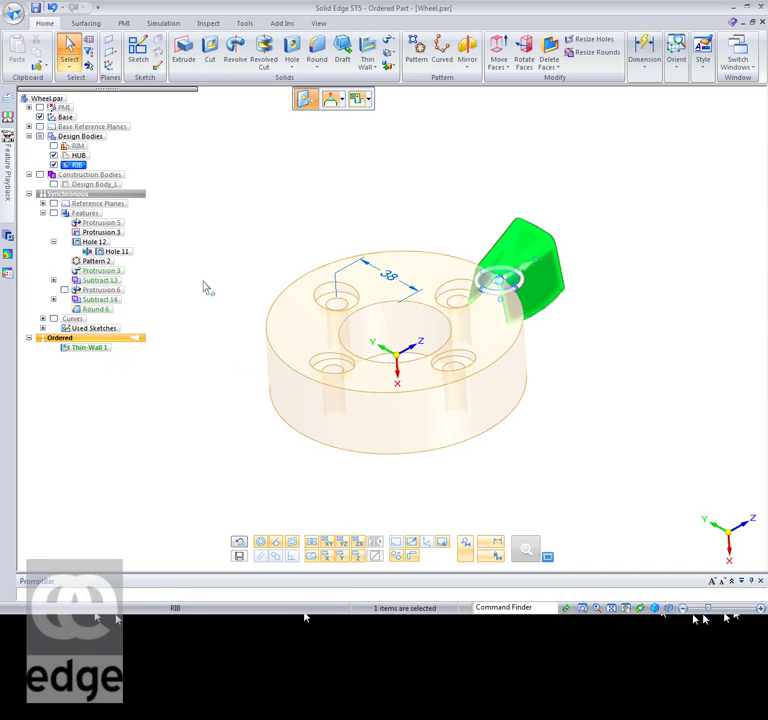
click(280, 208)
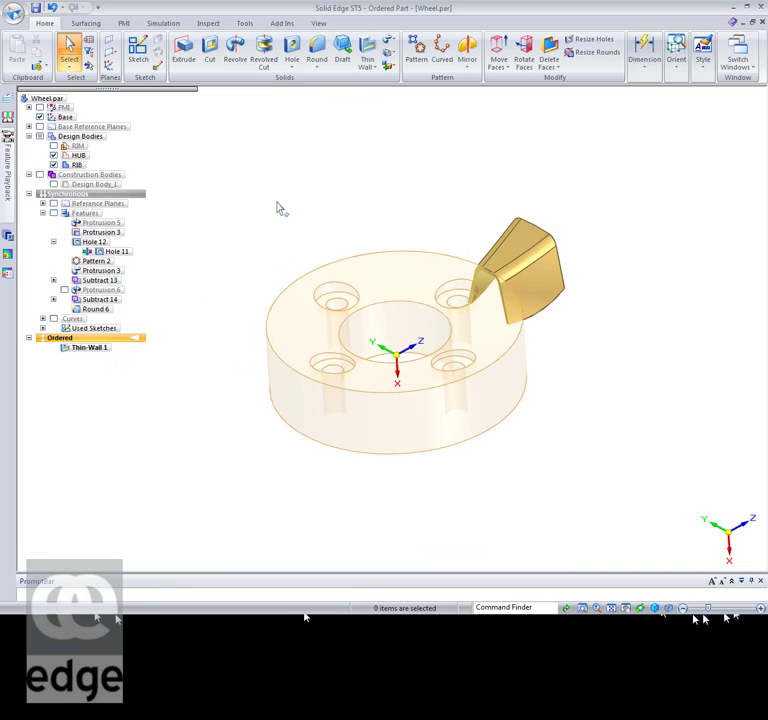
Start a body pattern of the RIB body with its profile on the base coordinate system's YZ plane.
click(416, 50)
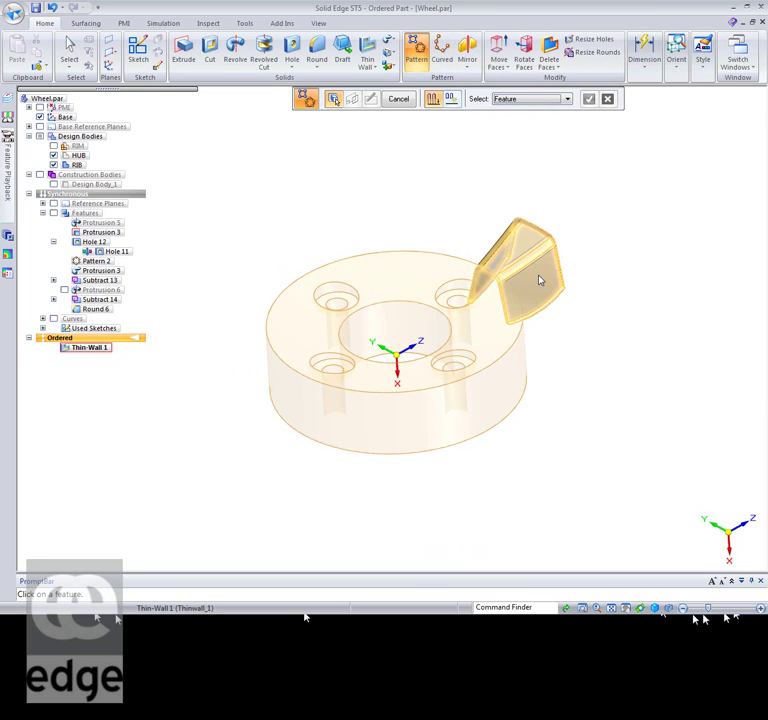
click(566, 99)
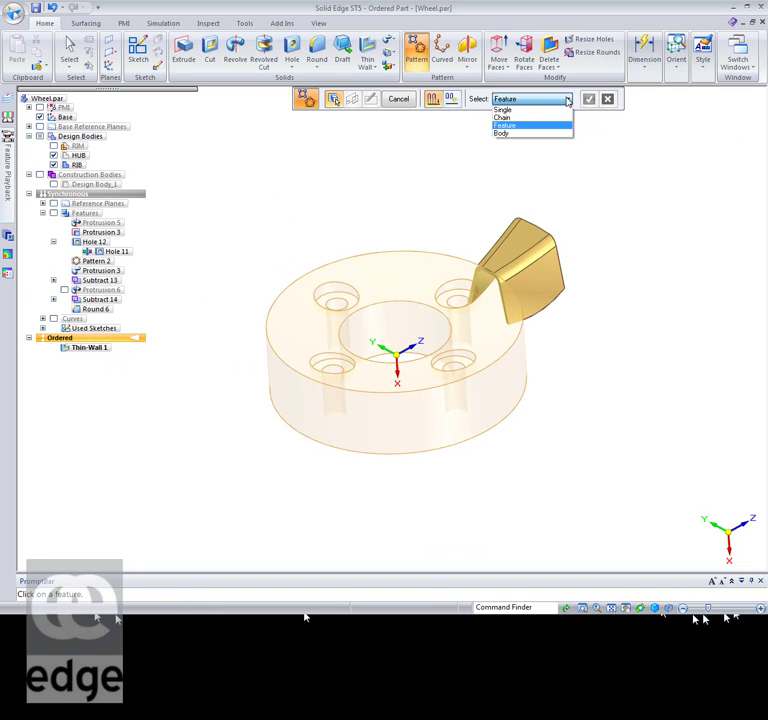
click(505, 134)
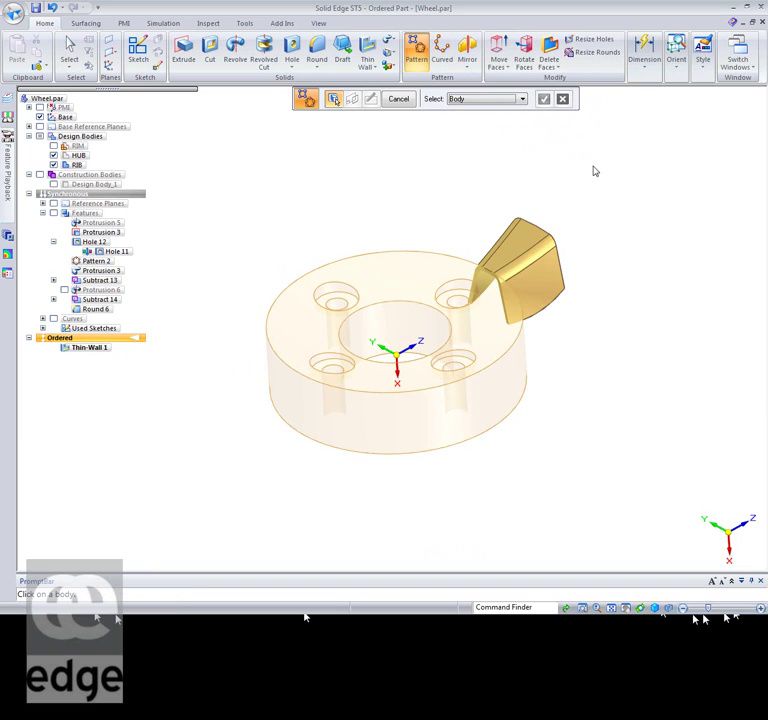
click(526, 245)
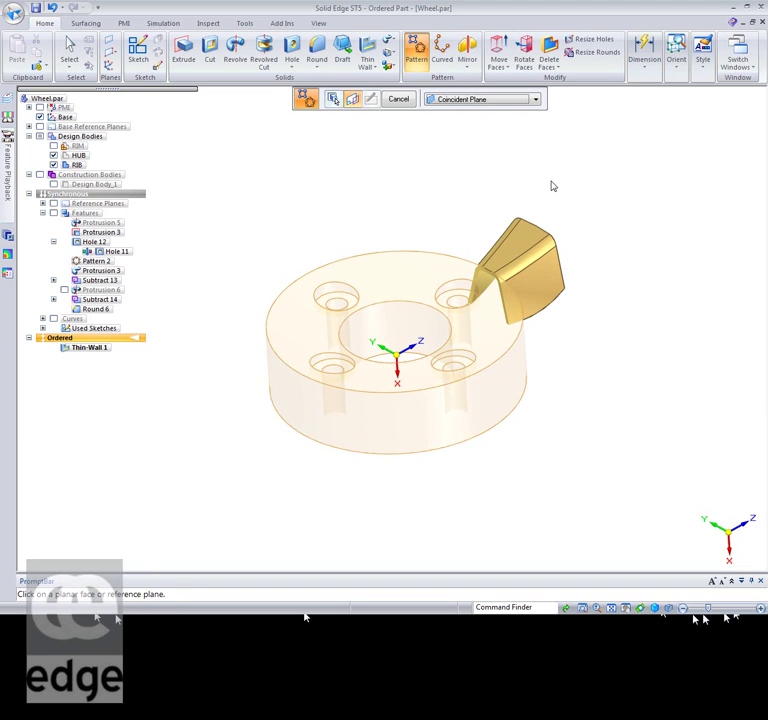
middle_drag(516, 151, 573, 218)
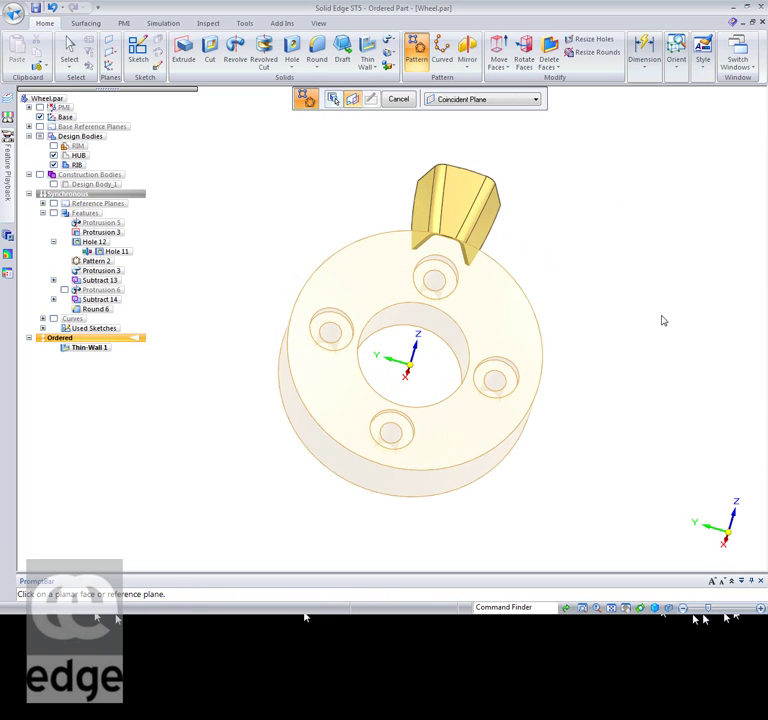
click(403, 355)
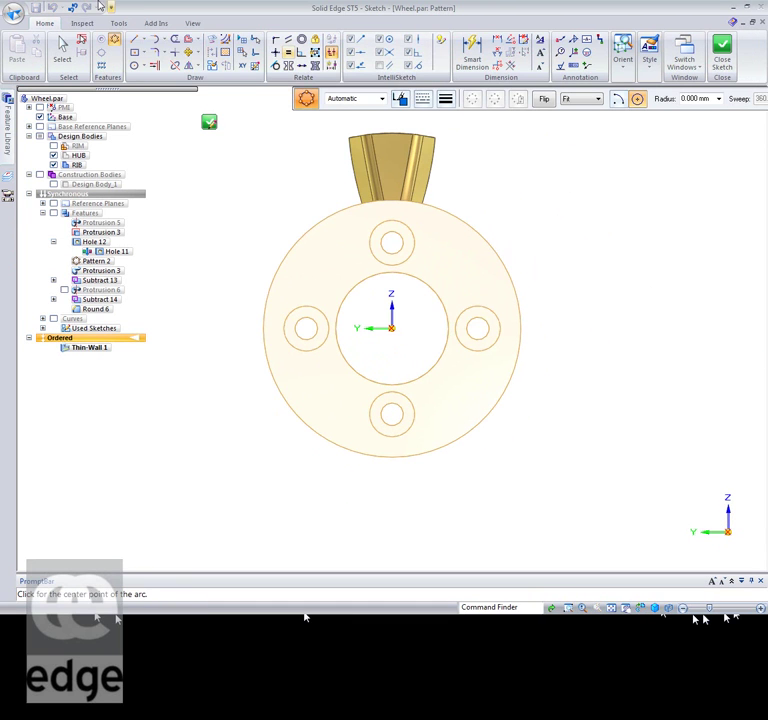
Draw a full-circle pattern profile centred on the origin with a radius of about 17 mm.
click(392, 329)
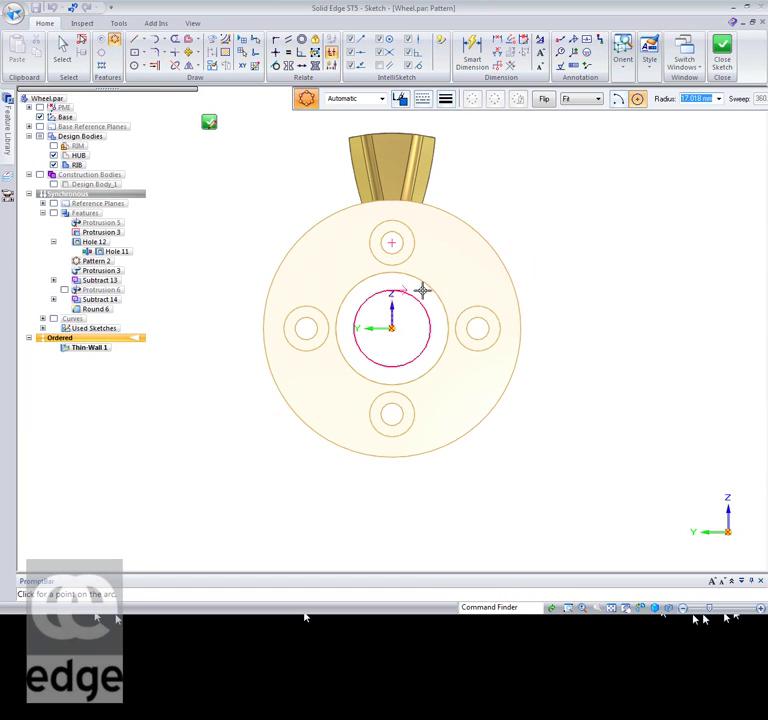
click(392, 291)
key(Escape)
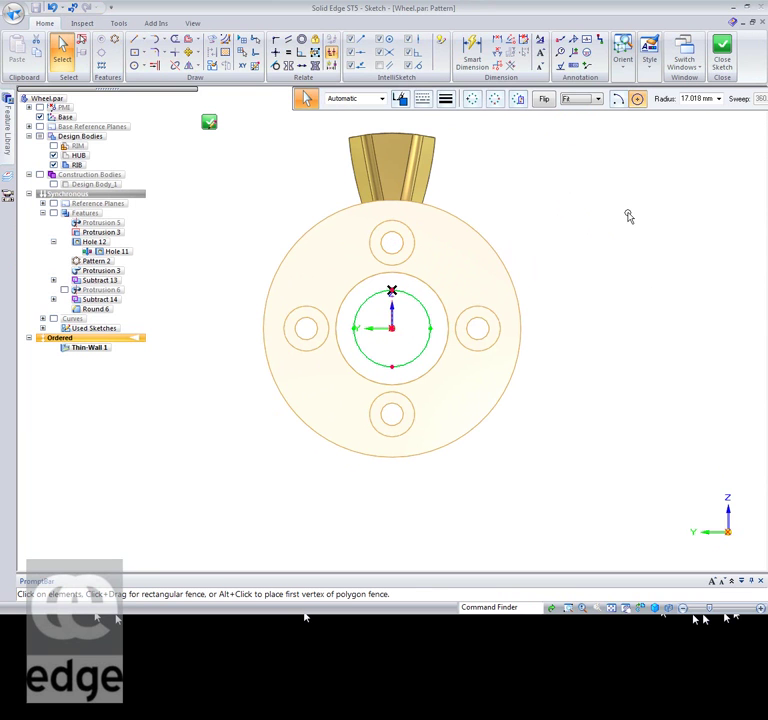
key(Escape)
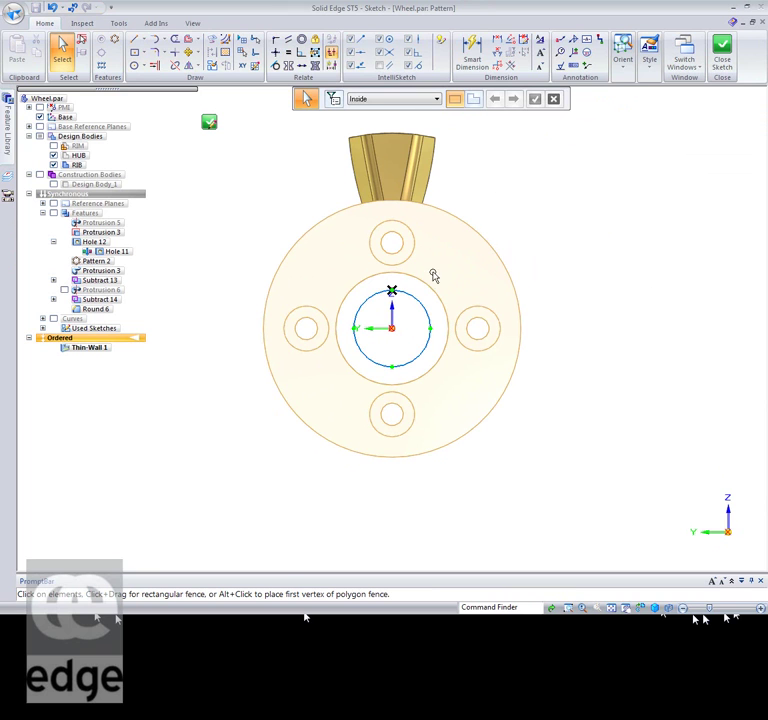
Set the circular pattern's count to 8 and complete the rib body pattern.
click(421, 305)
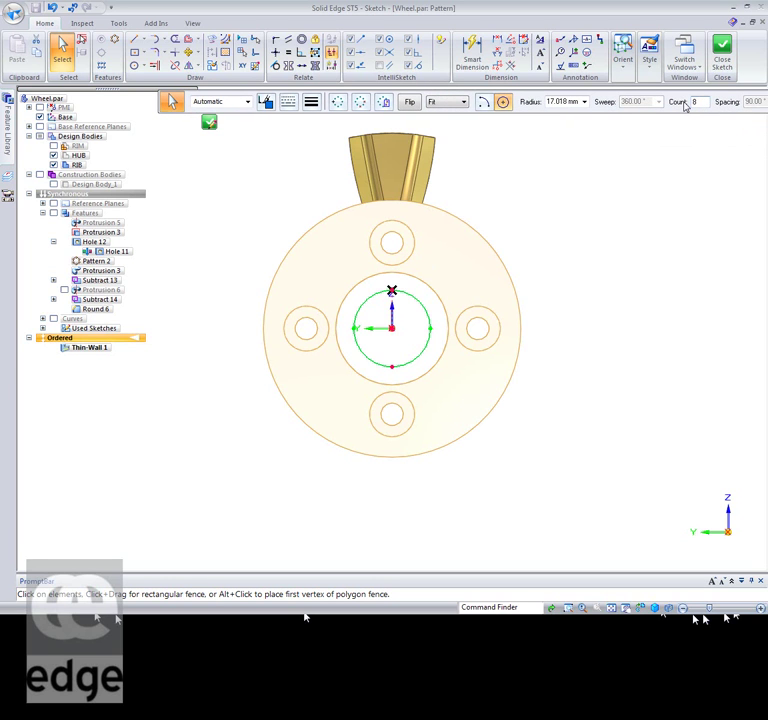
key(Return)
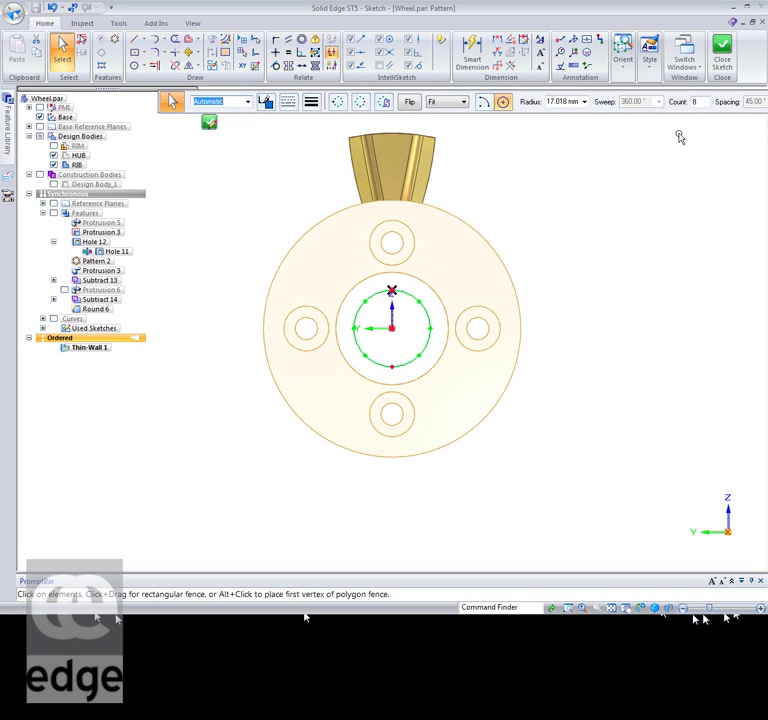
click(211, 123)
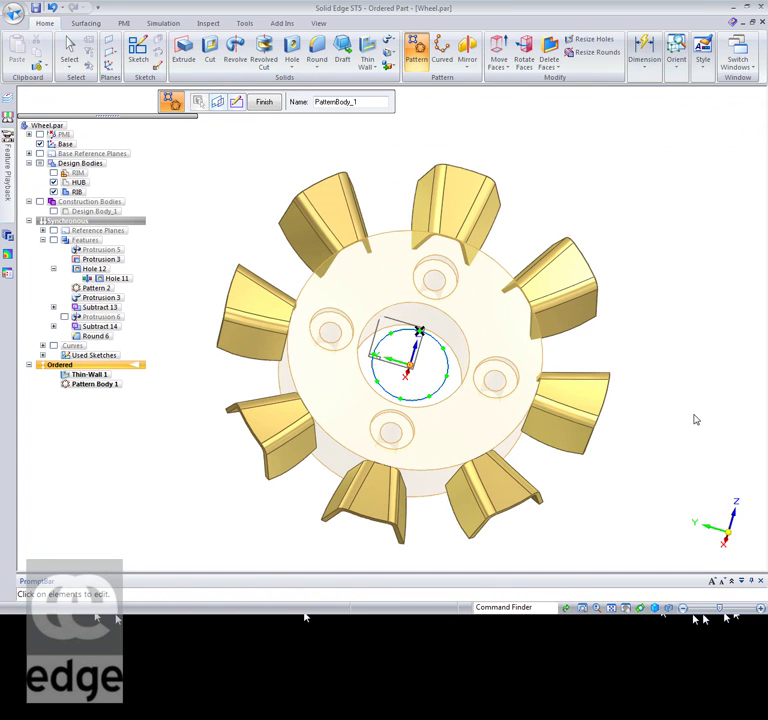
key(Escape)
middle_drag(665, 405, 585, 378)
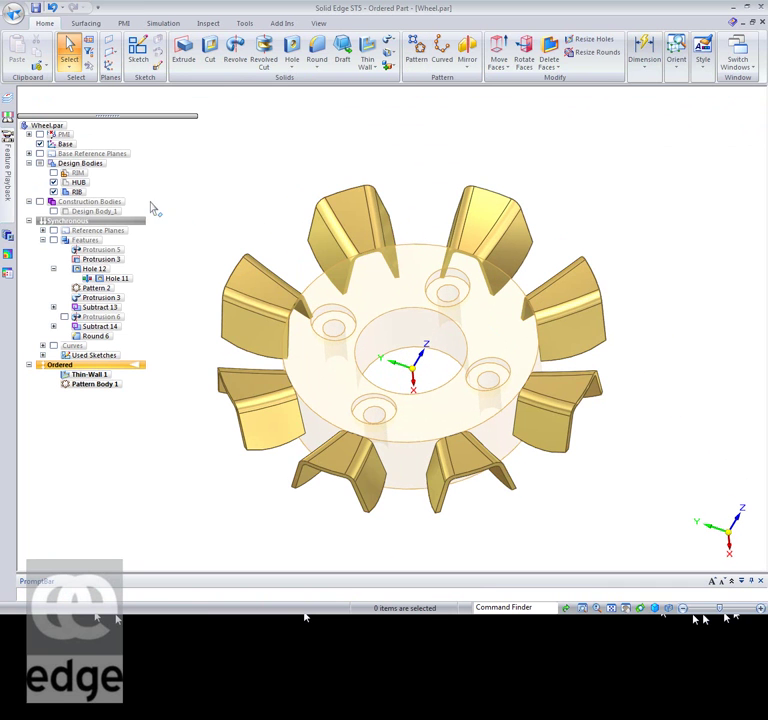
Show the RIM body and start a Union with the RIM as the target body.
click(54, 173)
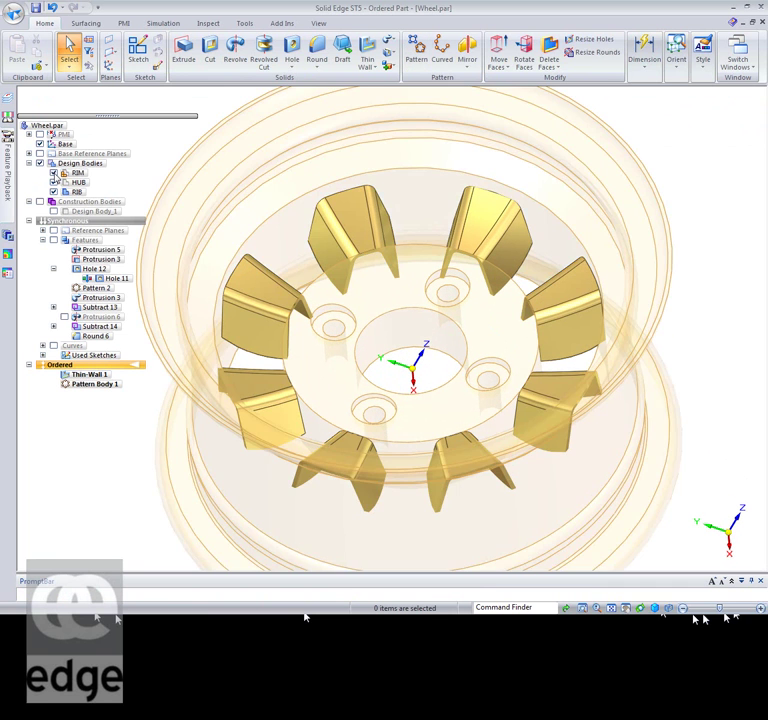
middle_drag(117, 485, 151, 465)
scroll(151, 465, down, 2)
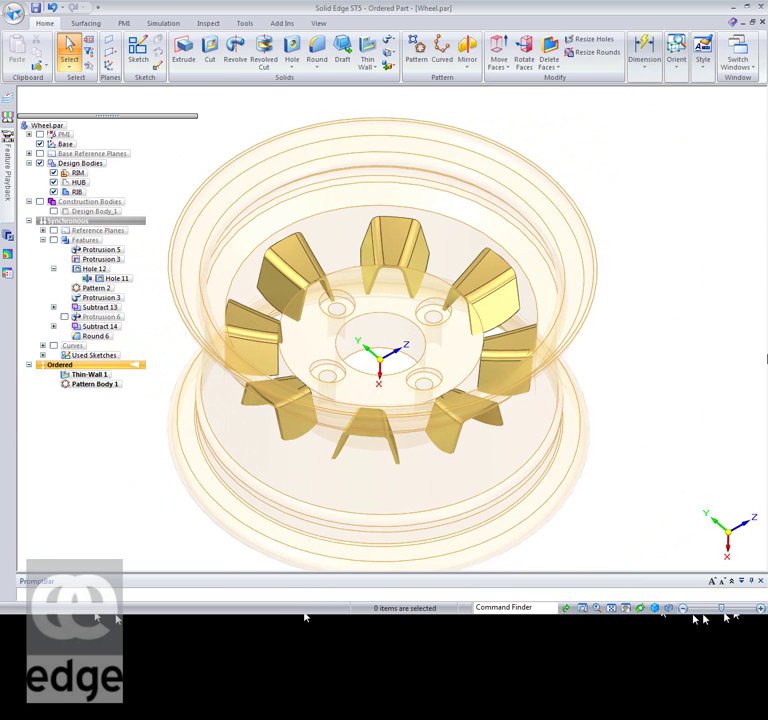
click(392, 70)
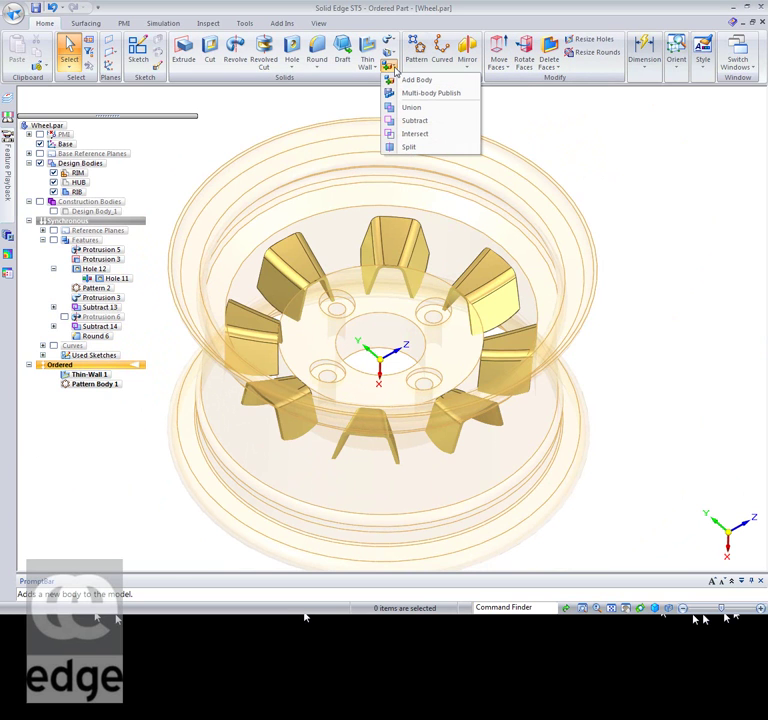
click(414, 109)
click(308, 146)
right_click(308, 146)
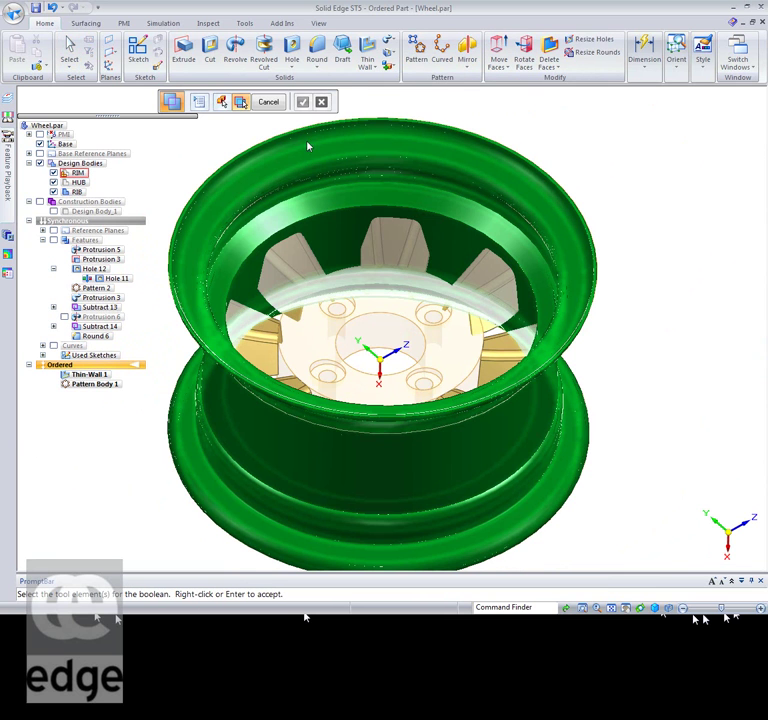
Use the patterned RIB and the HUB as the tool bodies and finish the union with the RIM.
click(255, 349)
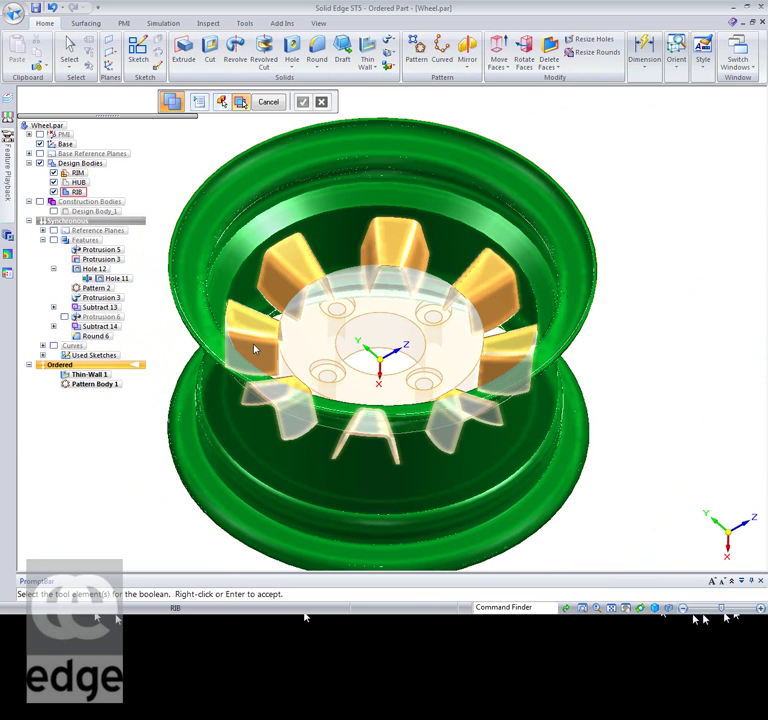
right_click(255, 346)
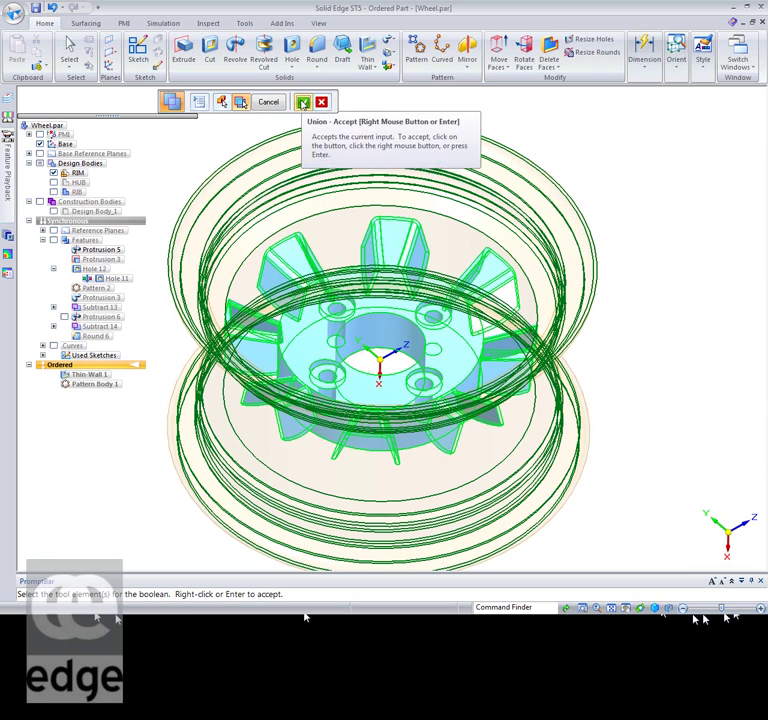
click(303, 102)
mouse_move(75, 178)
mouse_down()
mouse_move(73, 162)
mouse_move(75, 168)
mouse_up()
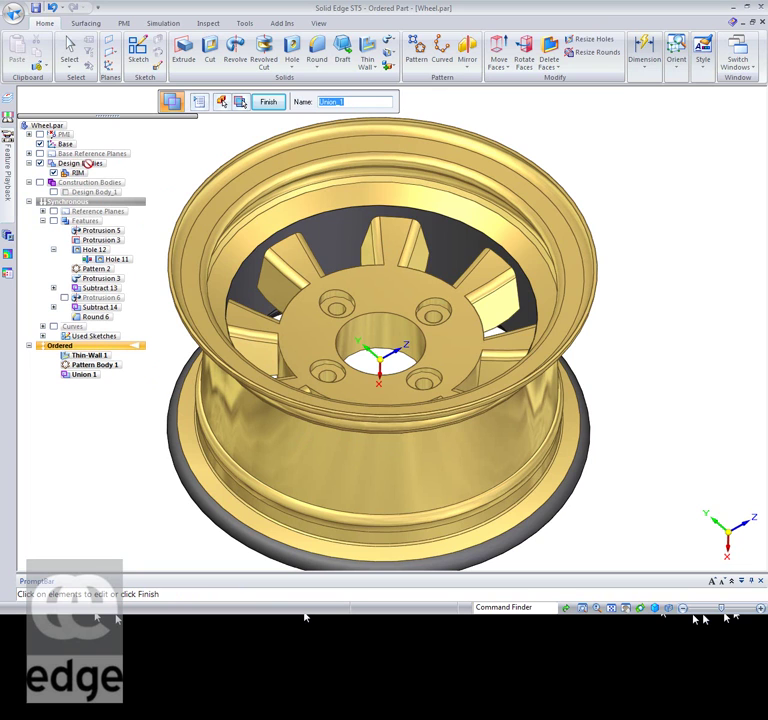
click(266, 102)
click(266, 102)
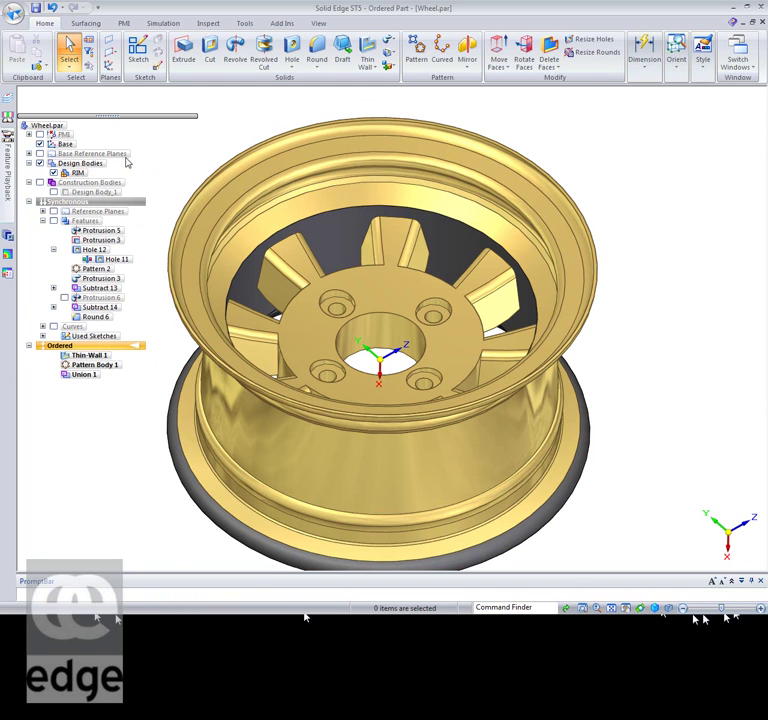
Set the distance from the hub's counterbored hole to the wheel centre to 40 mm.
middle_drag(142, 526, 129, 551)
click(341, 298)
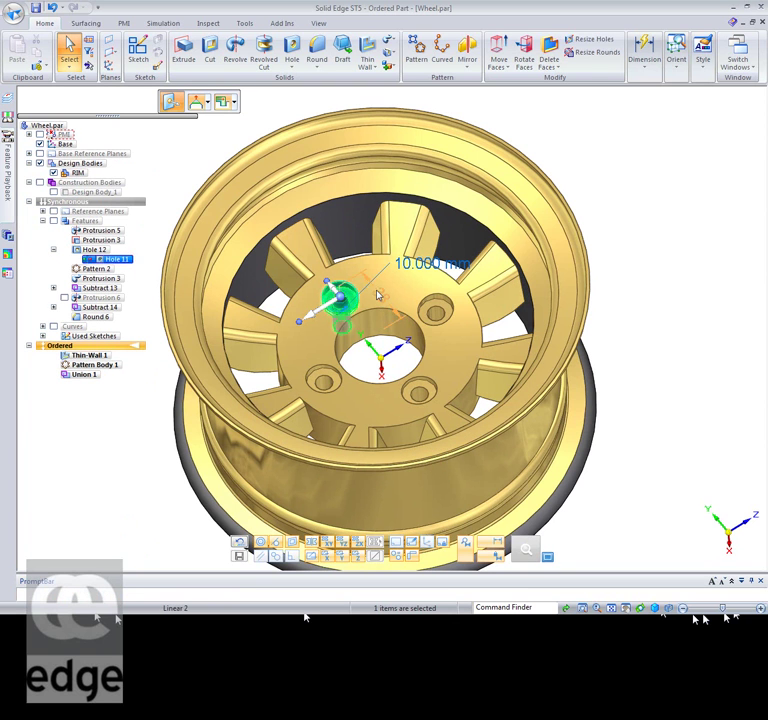
click(393, 309)
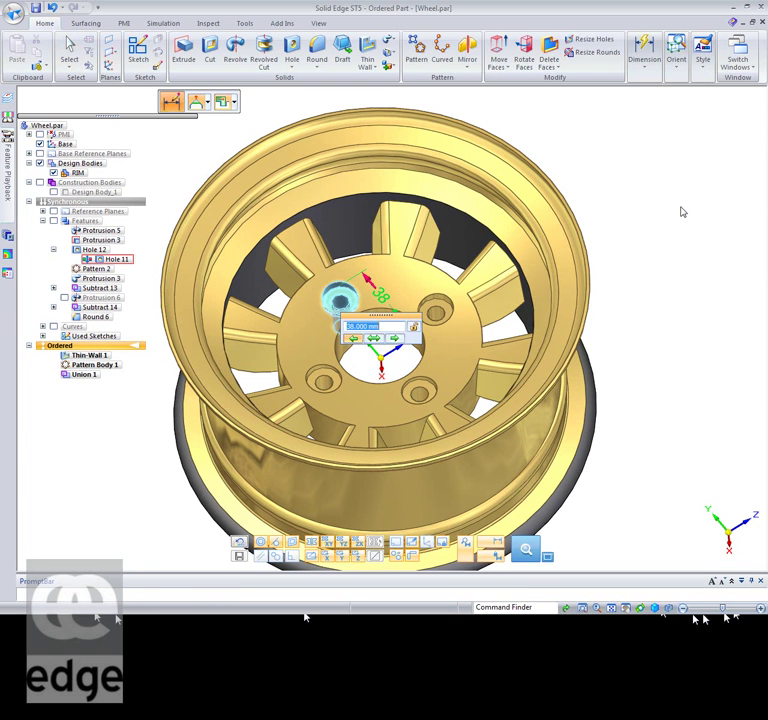
text(40)
key(Return)
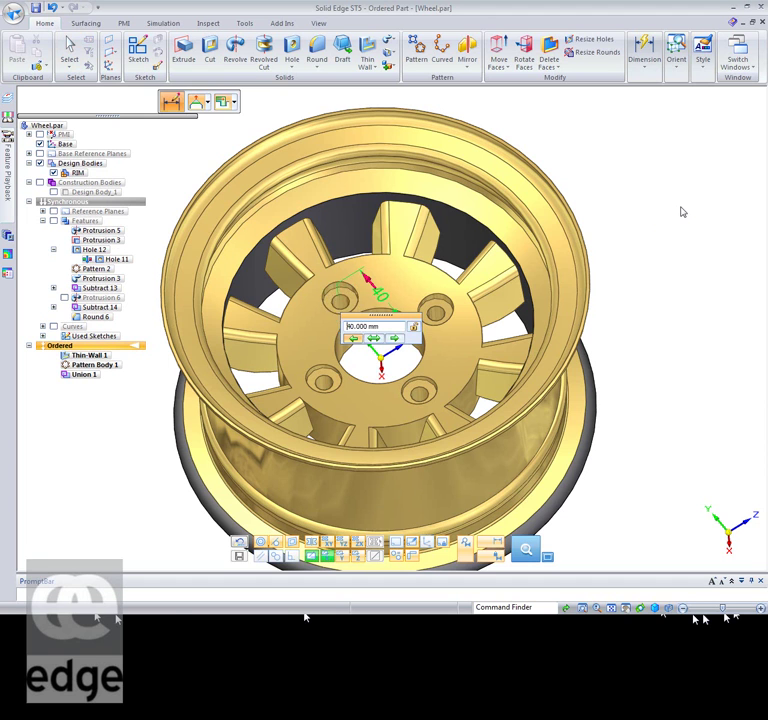
key(Escape)
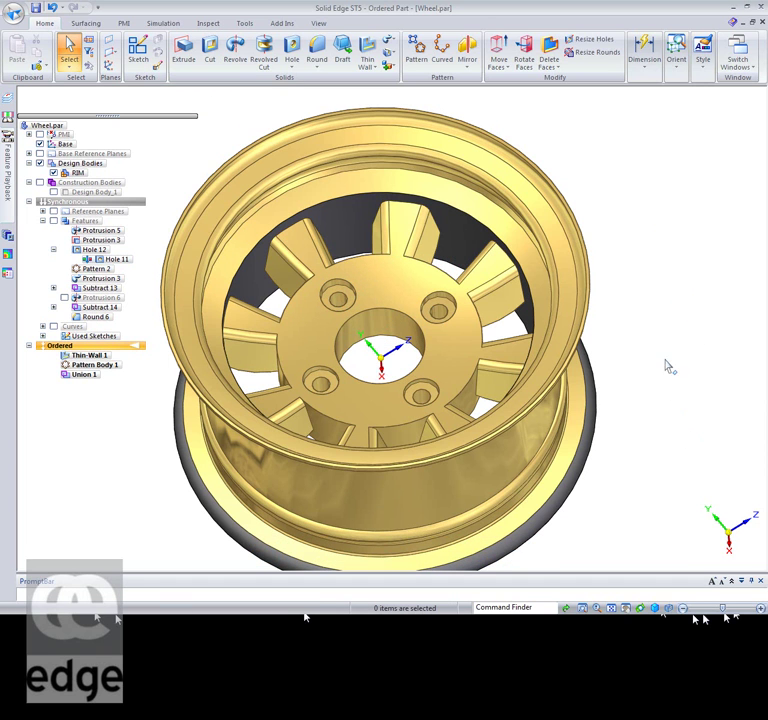
Move the flat side plane of a rib by about 0.4 mm and clear the selection.
scroll(624, 316, up, 3)
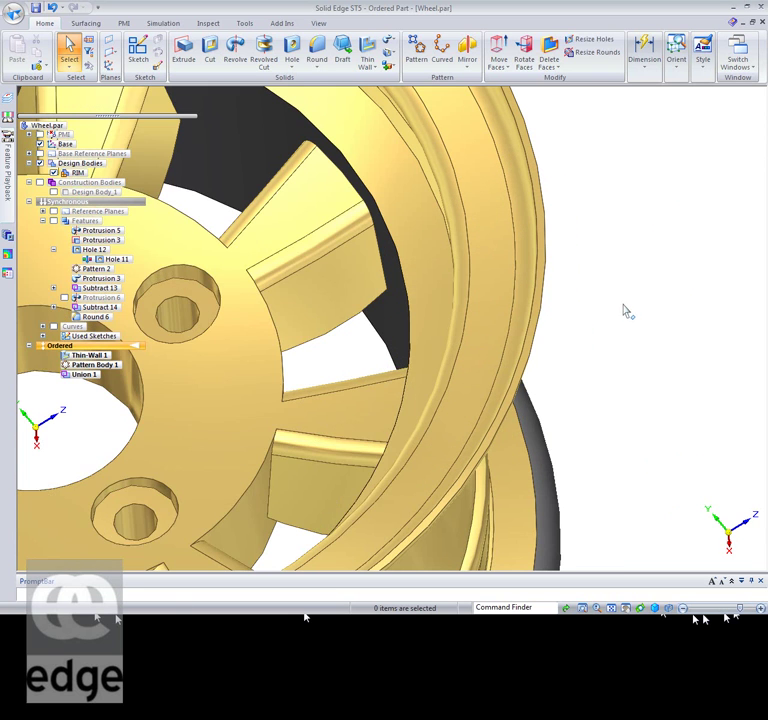
right_click(323, 299)
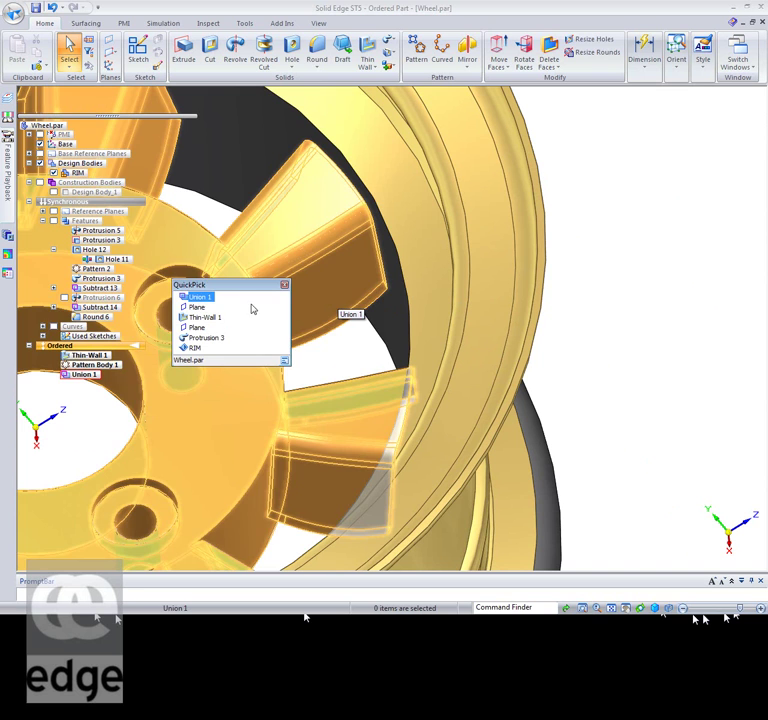
click(195, 307)
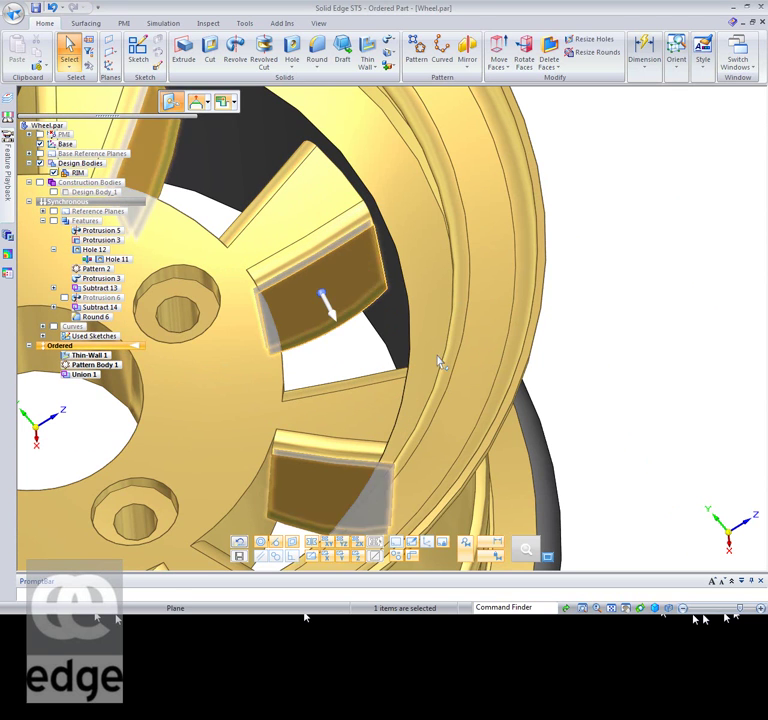
click(331, 313)
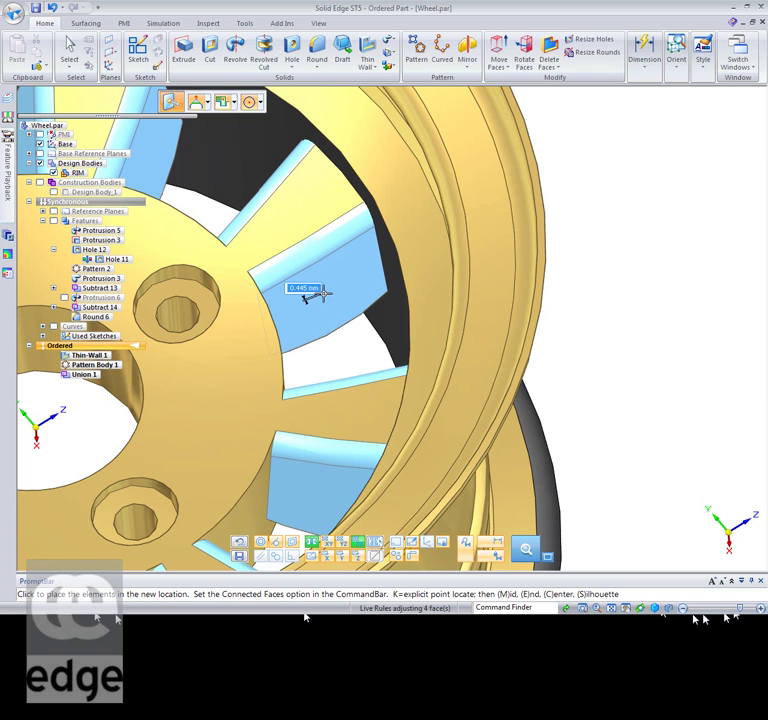
click(320, 294)
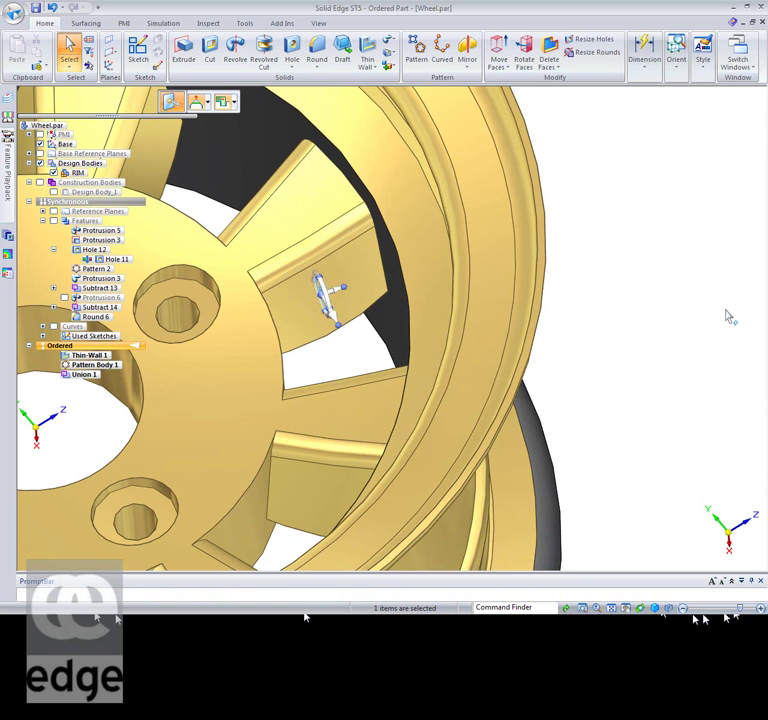
key(Escape)
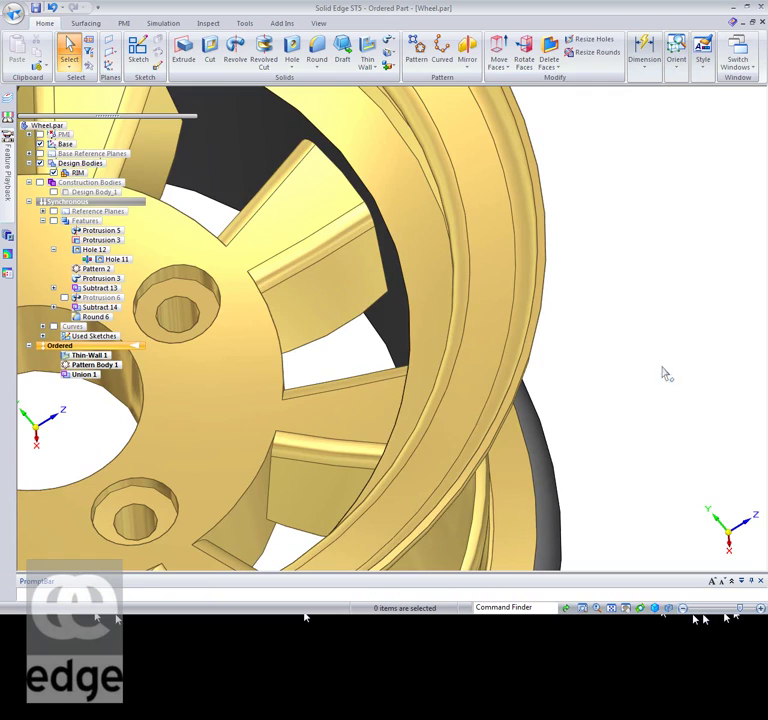
Edit the circular rib body pattern so that it has 5 occurrences around the hub.
middle_drag(660, 380, 722, 137)
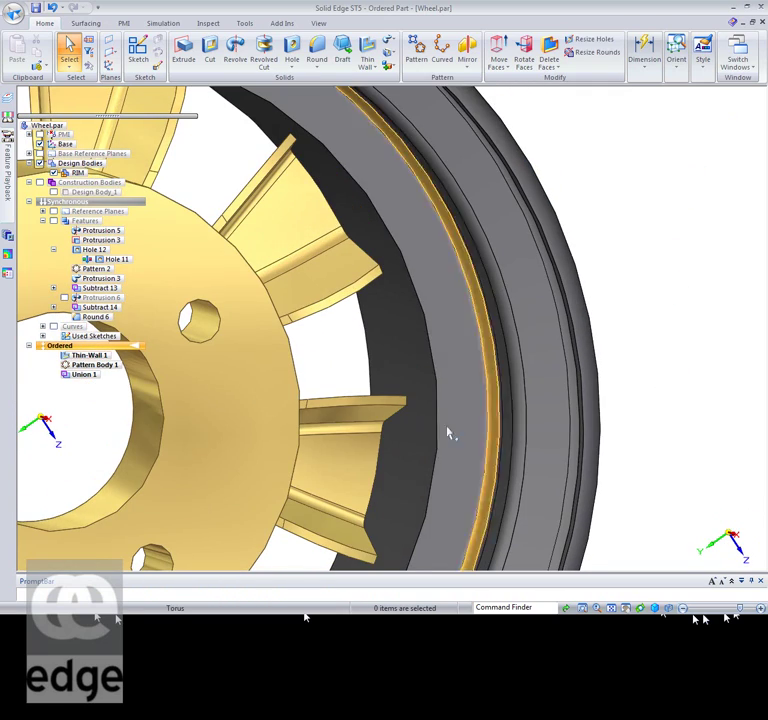
middle_drag(432, 430, 603, 317)
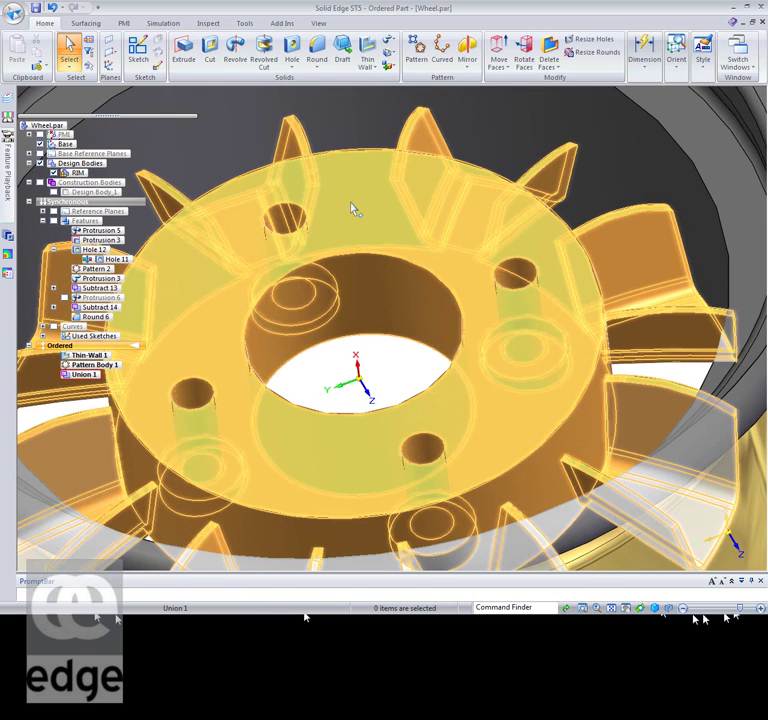
middle_drag(393, 212, 389, 557)
middle_drag(407, 175, 418, 381)
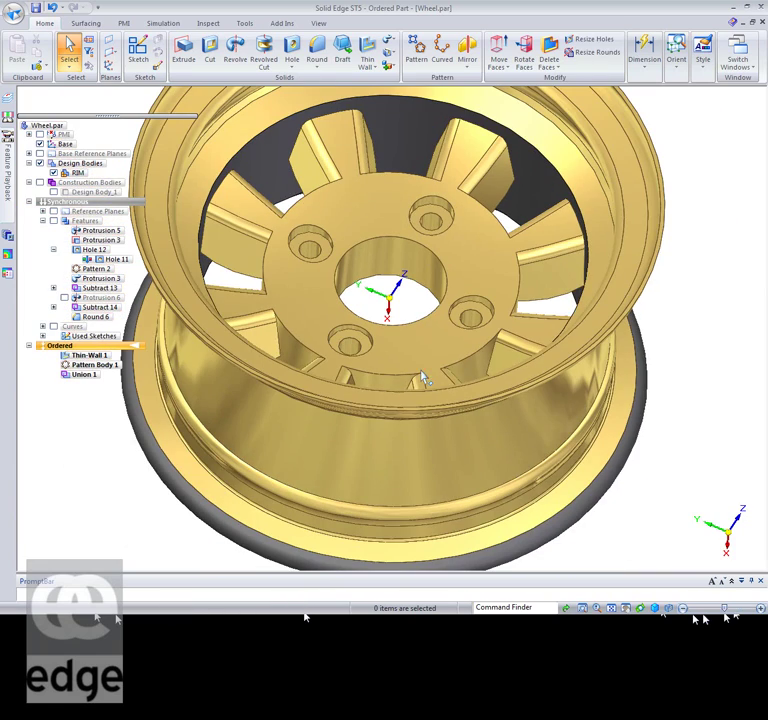
click(96, 366)
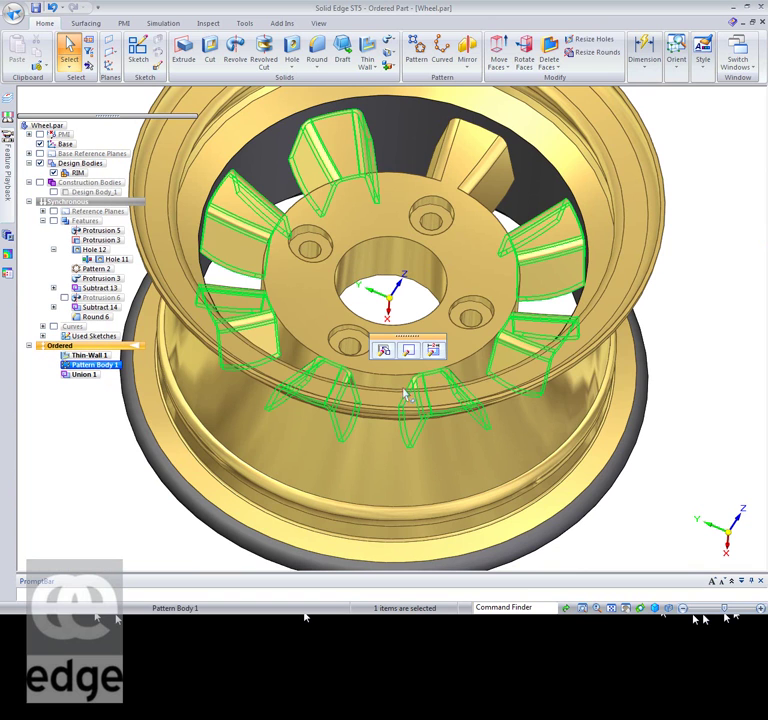
click(434, 350)
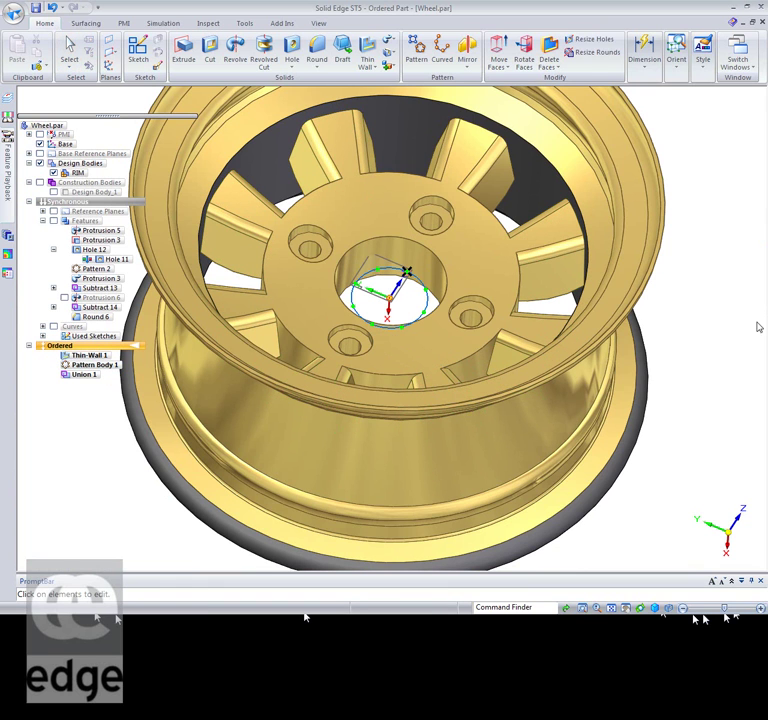
click(420, 284)
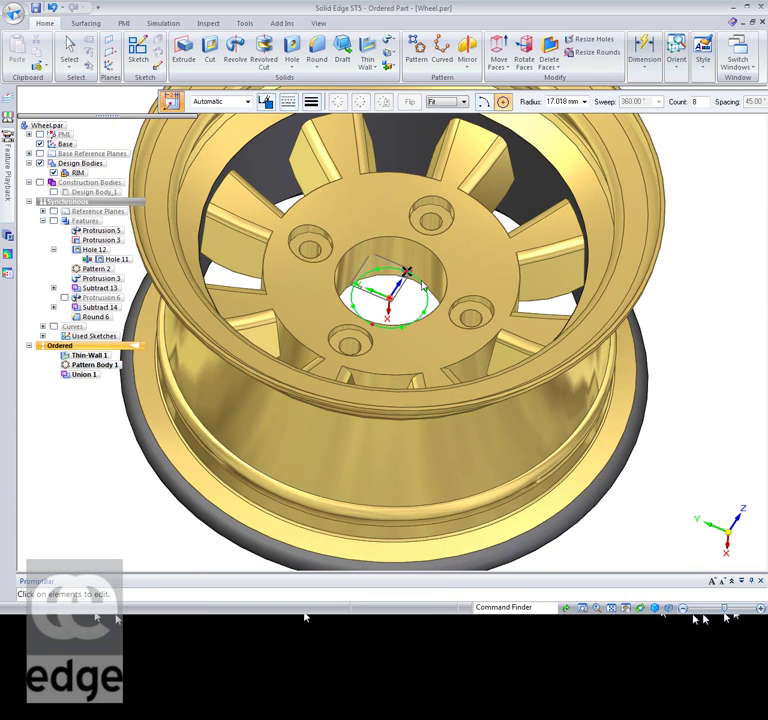
click(694, 103)
key(Return)
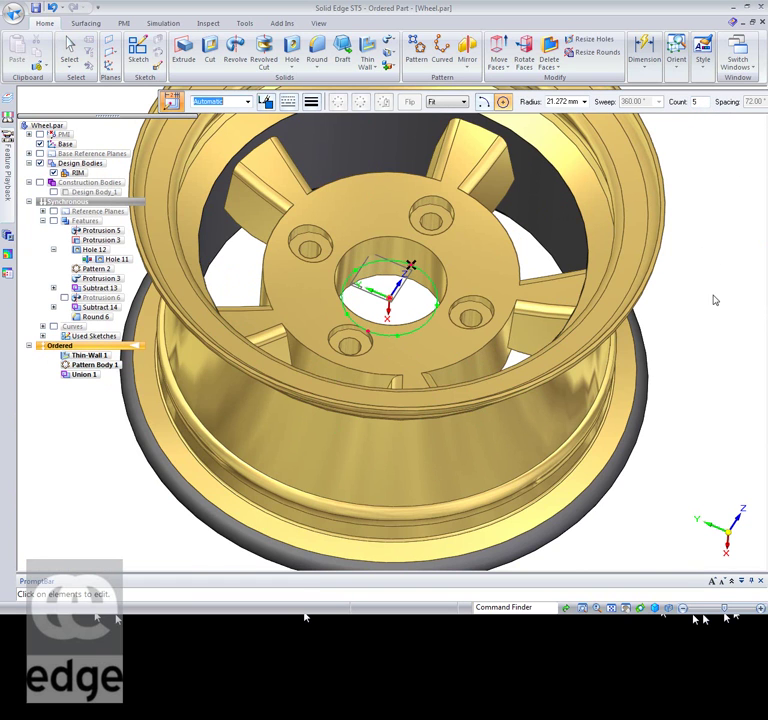
key(Escape)
middle_drag(722, 303, 722, 328)
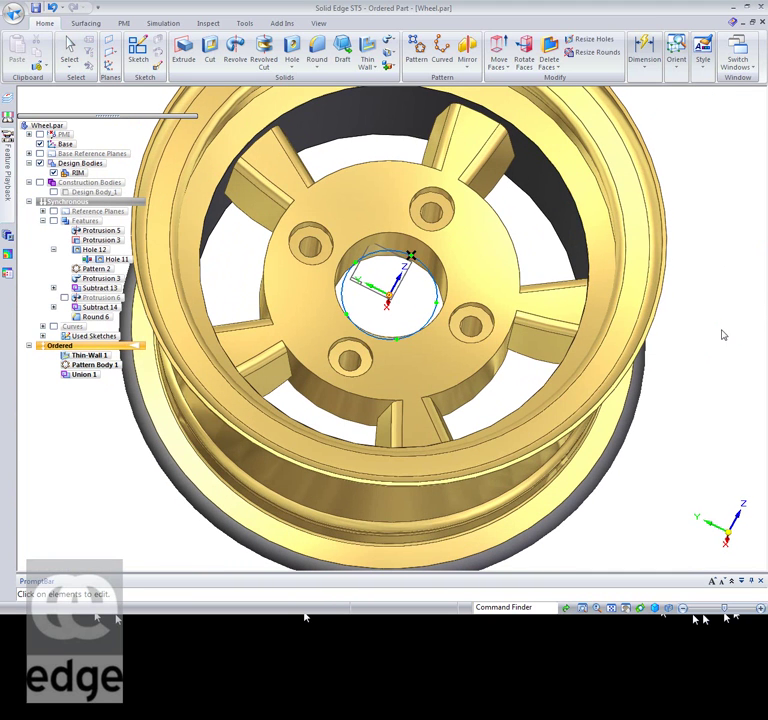
Set the wall thickness of the rib's ordered Thin-Wall feature to 5 mm and clear the selection.
click(95, 364)
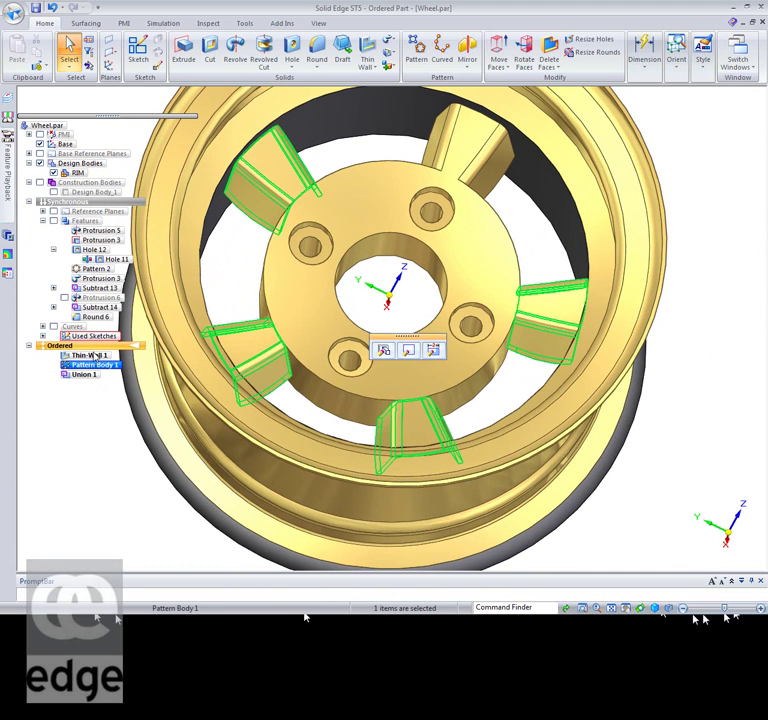
click(95, 356)
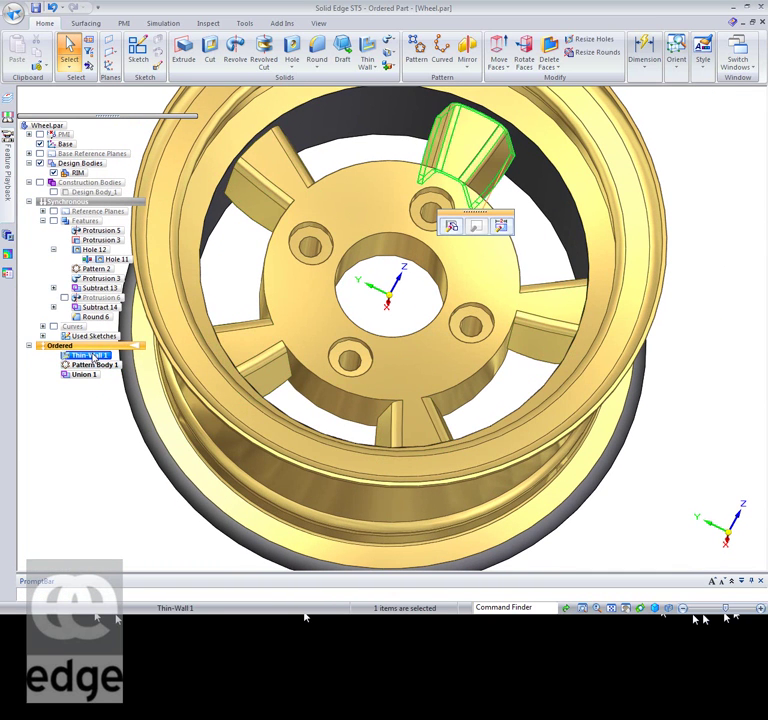
click(505, 228)
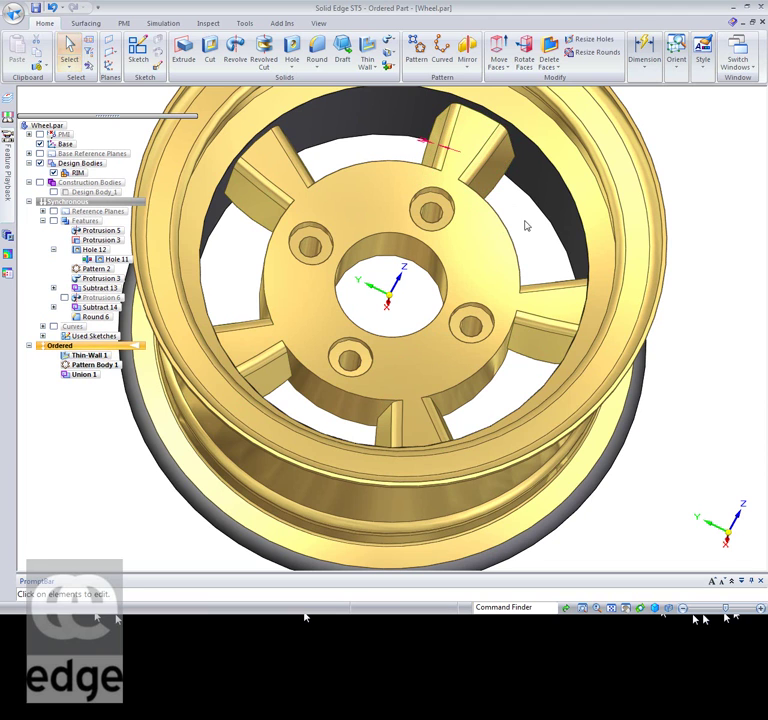
click(424, 149)
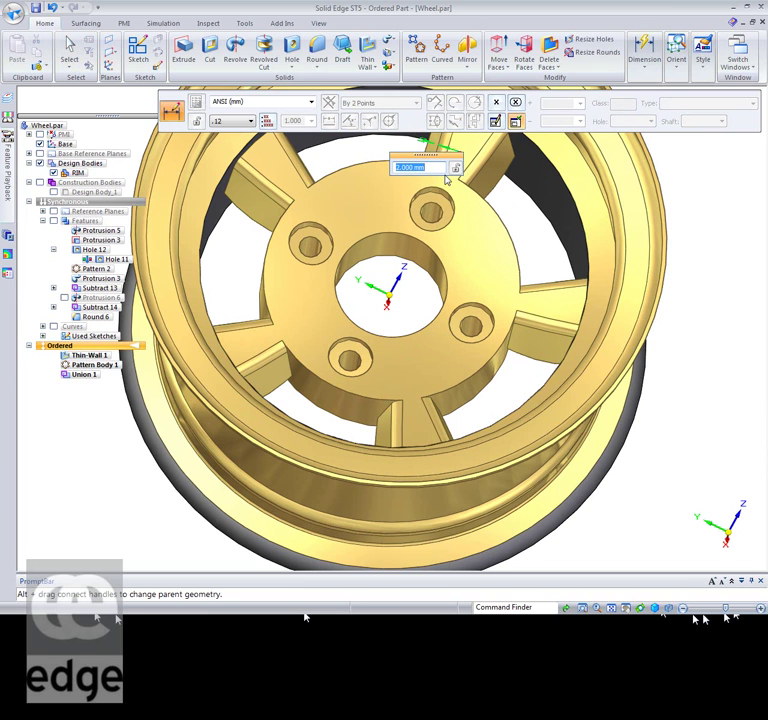
text(5)
key(Return)
middle_drag(683, 389, 587, 285)
middle_drag(753, 316, 438, 216)
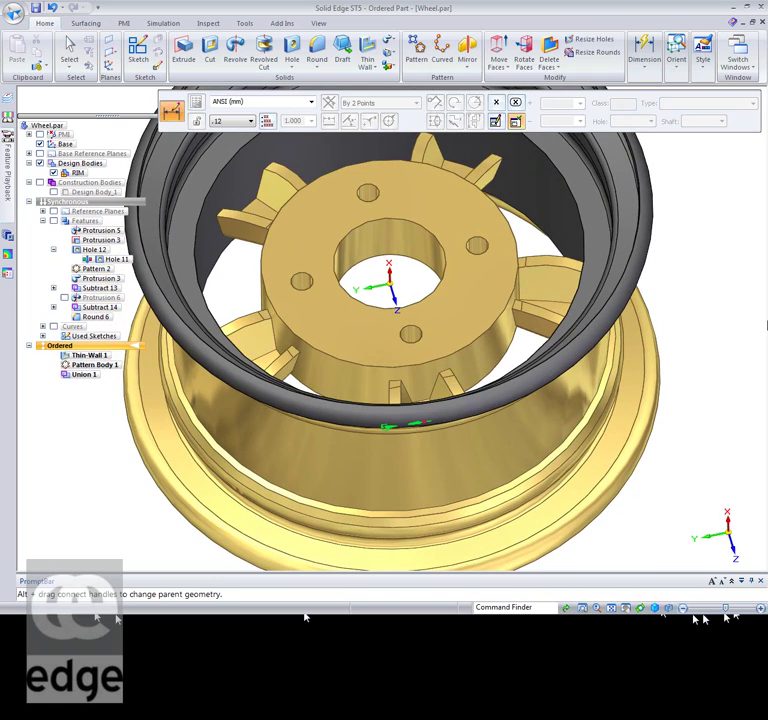
key(Escape)
key(Escape)
middle_drag(747, 245, 694, 480)
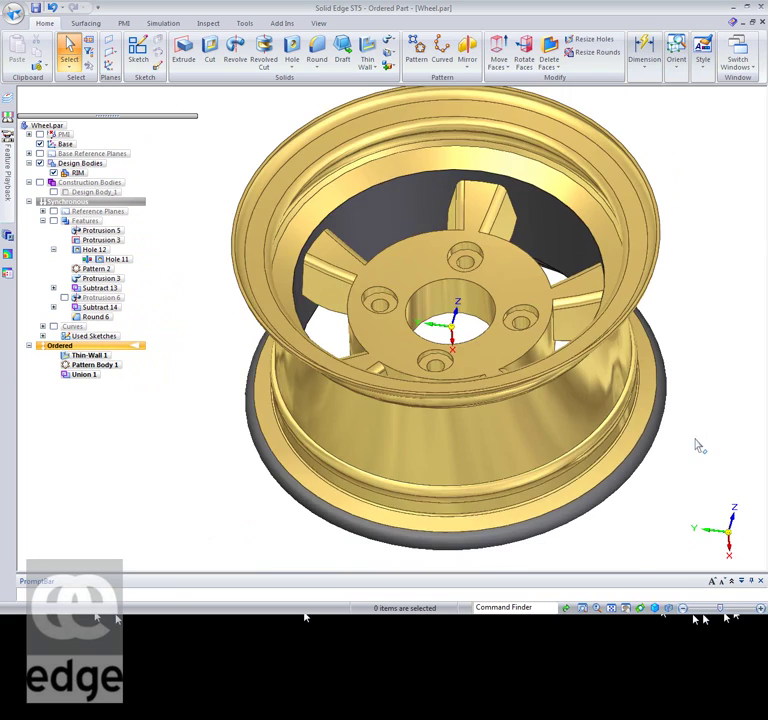
middle_drag(749, 291, 729, 352)
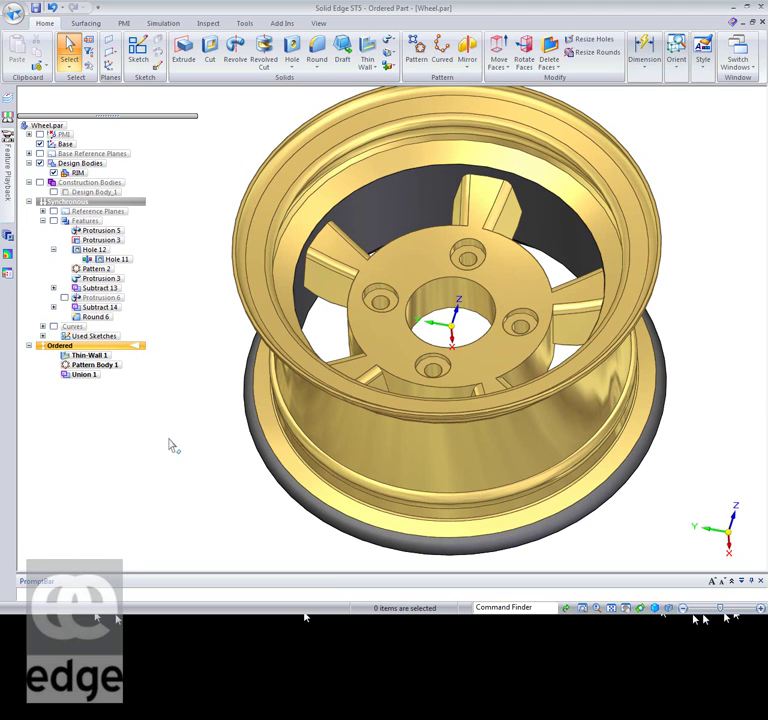
mouse_move(154, 451)
middle_down()
mouse_move(165, 429)
mouse_move(163, 443)
middle_up()
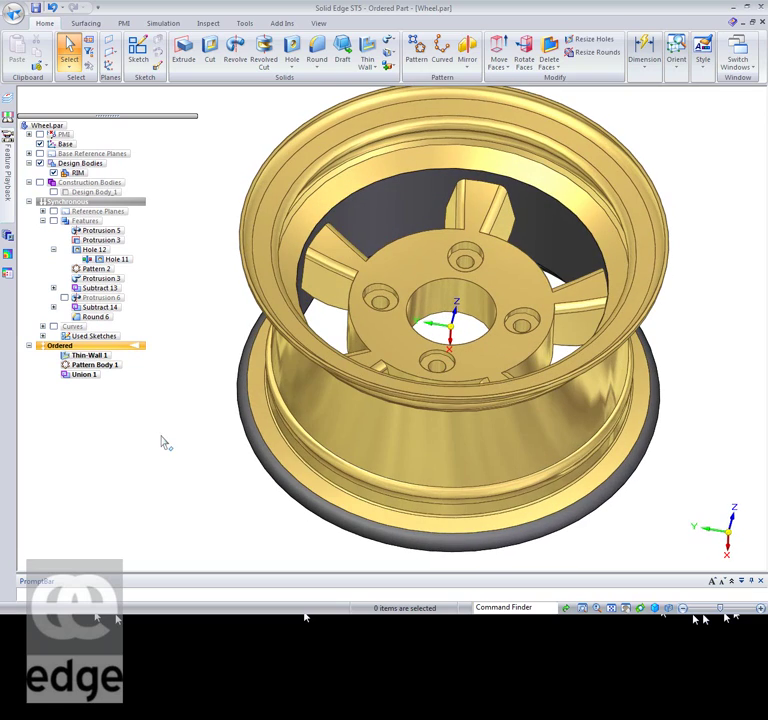
mouse_move(156, 507)
middle_down()
mouse_move(173, 310)
mouse_move(152, 492)
middle_up()
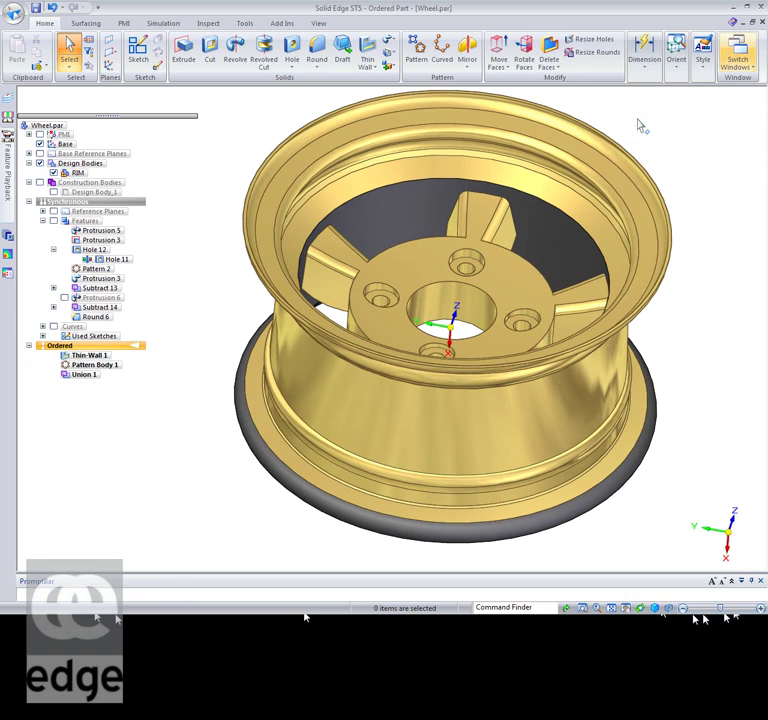
Switch from the wheel part to the presentation and advance it to the Assembly Modeling slide.
click(738, 52)
click(705, 135)
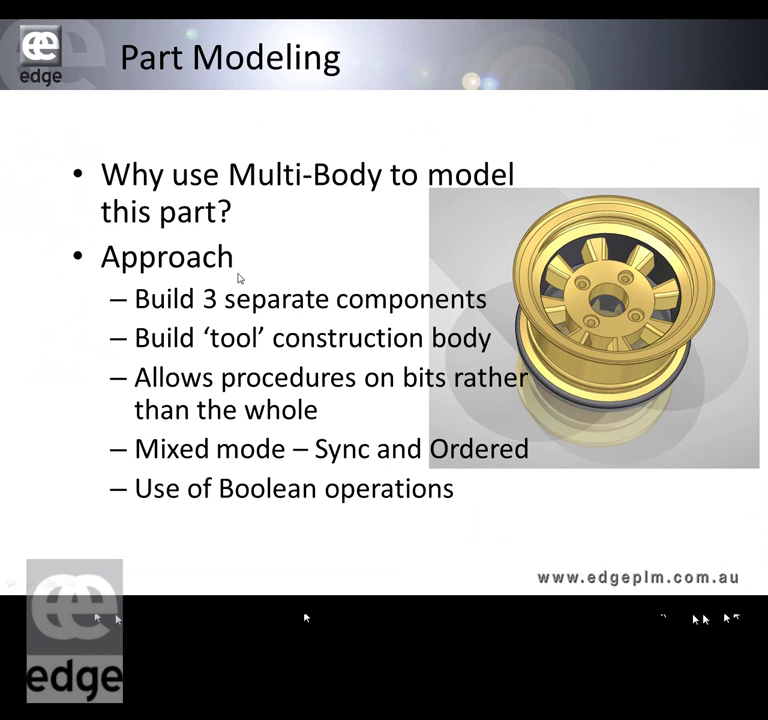
click(252, 258)
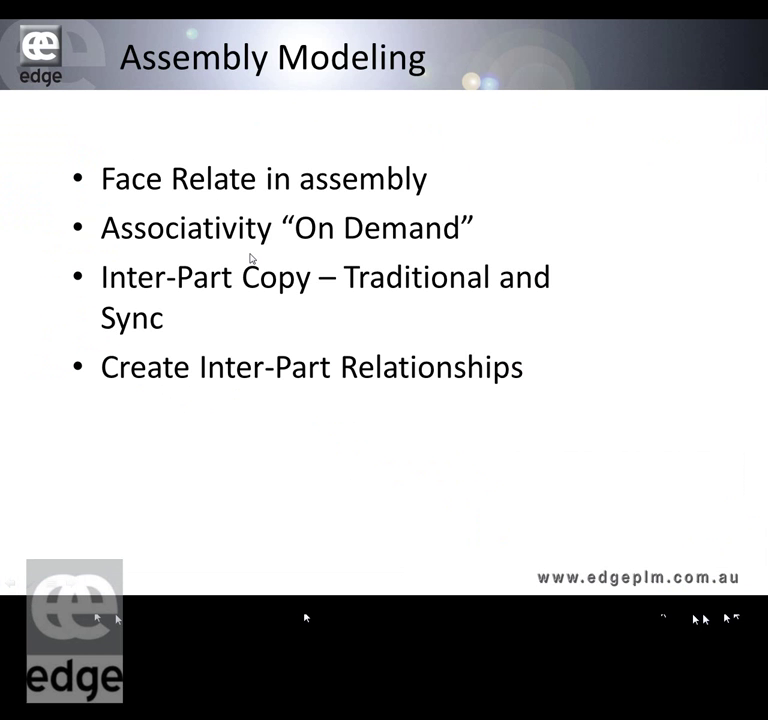
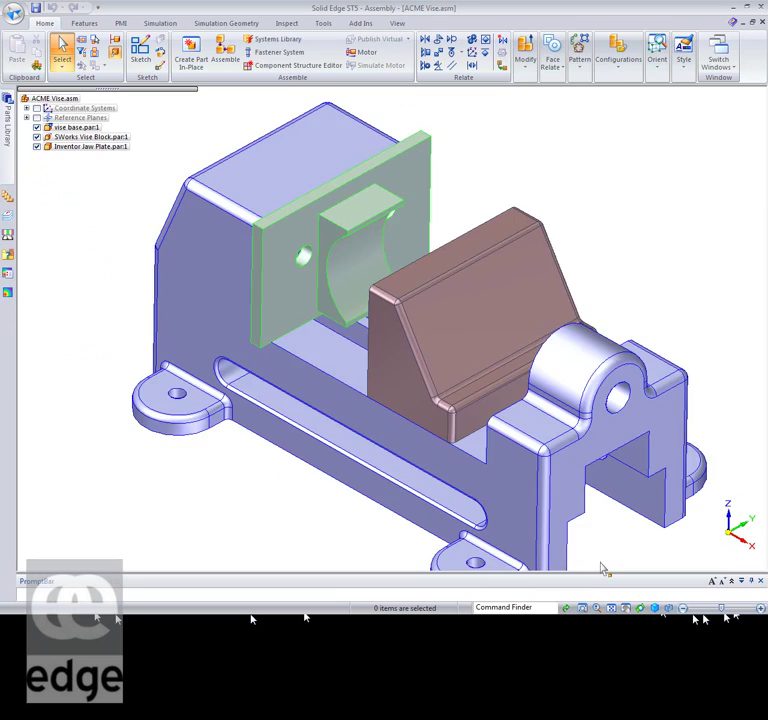
middle_drag(602, 568, 595, 505)
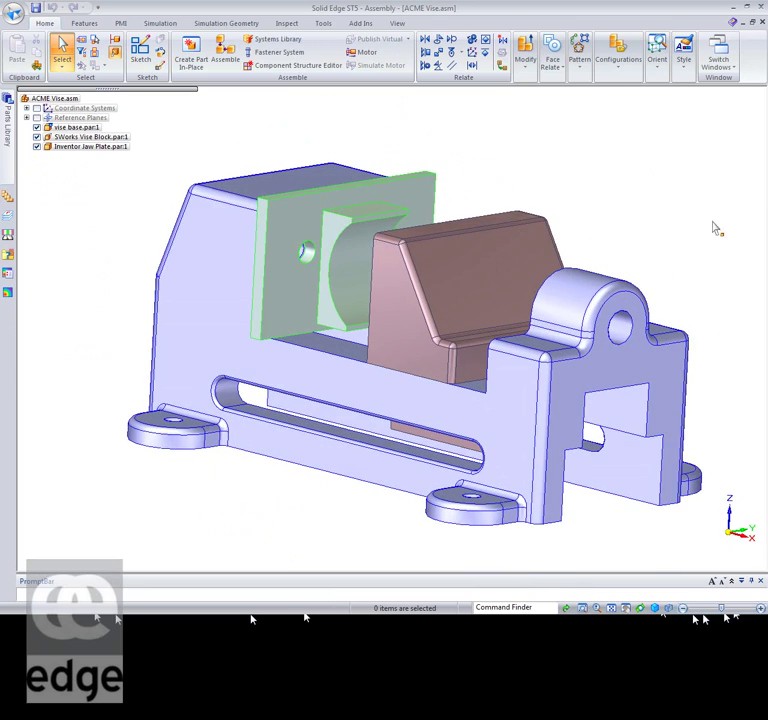
click(762, 22)
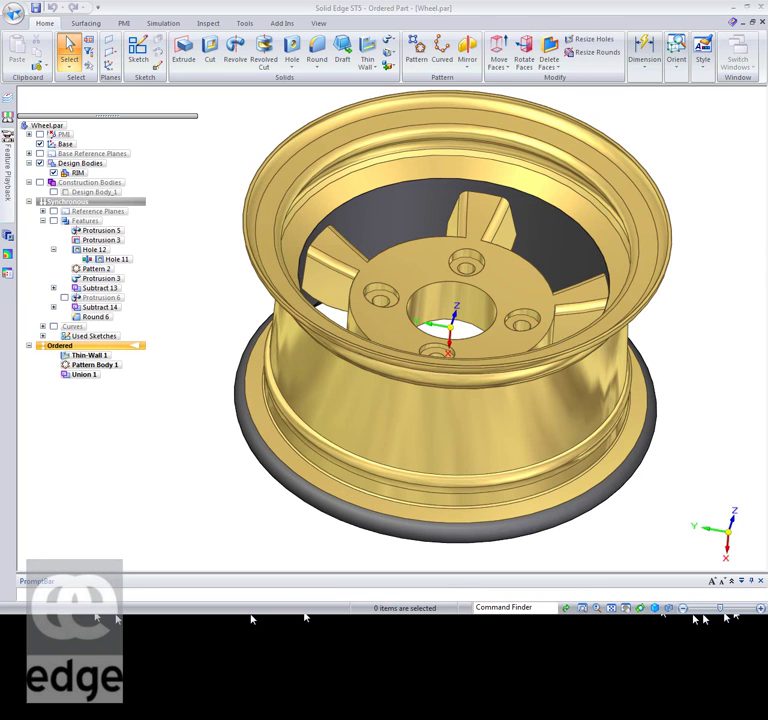
key(ctrl+Tab)
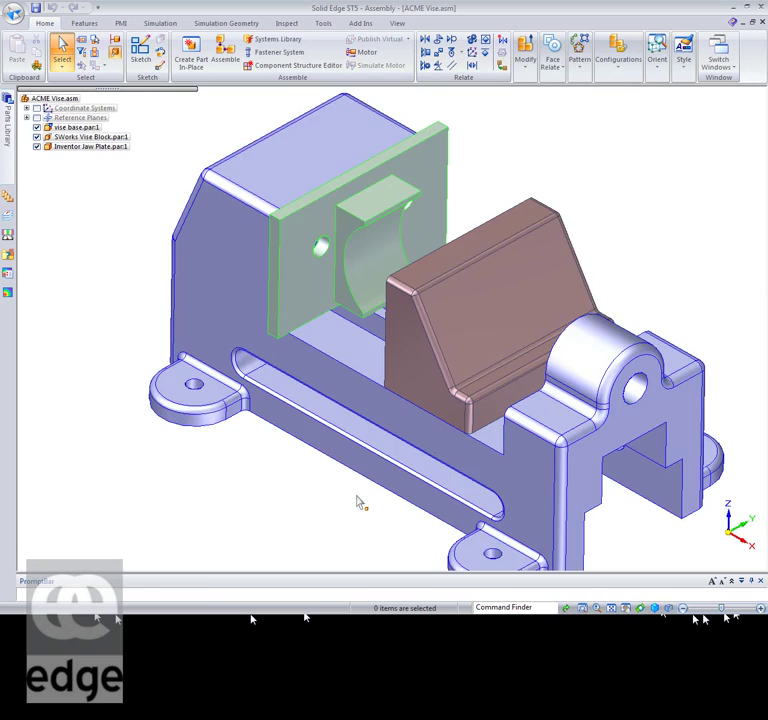
Examine how the vise block fits the base's channel from below and set selection to Face Priority.
middle_drag(358, 503, 389, 438)
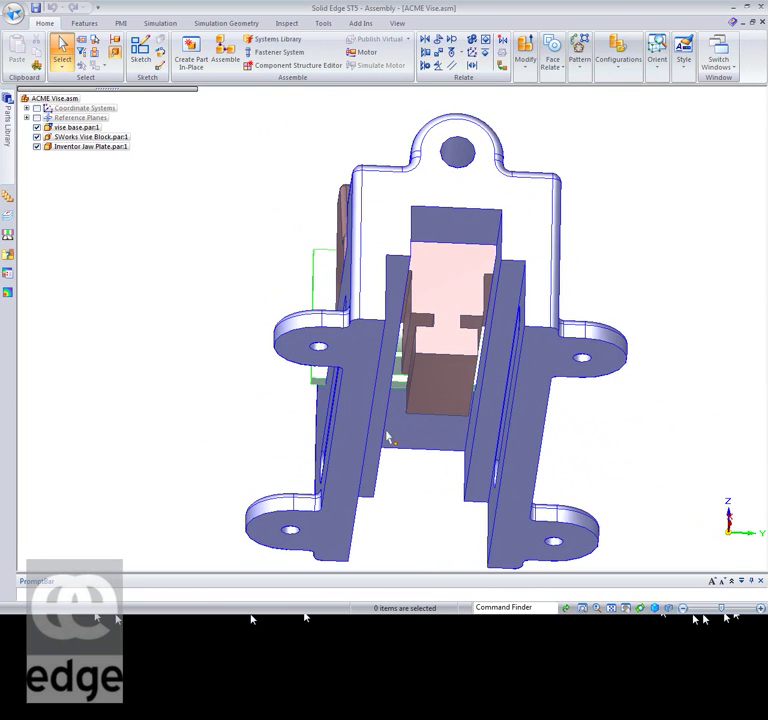
middle_drag(727, 310, 507, 323)
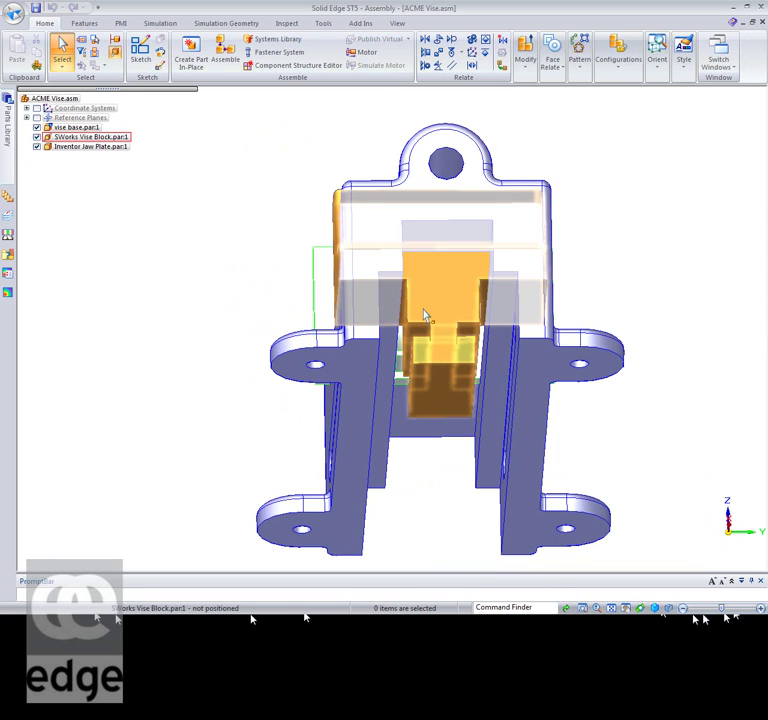
middle_drag(726, 266, 723, 300)
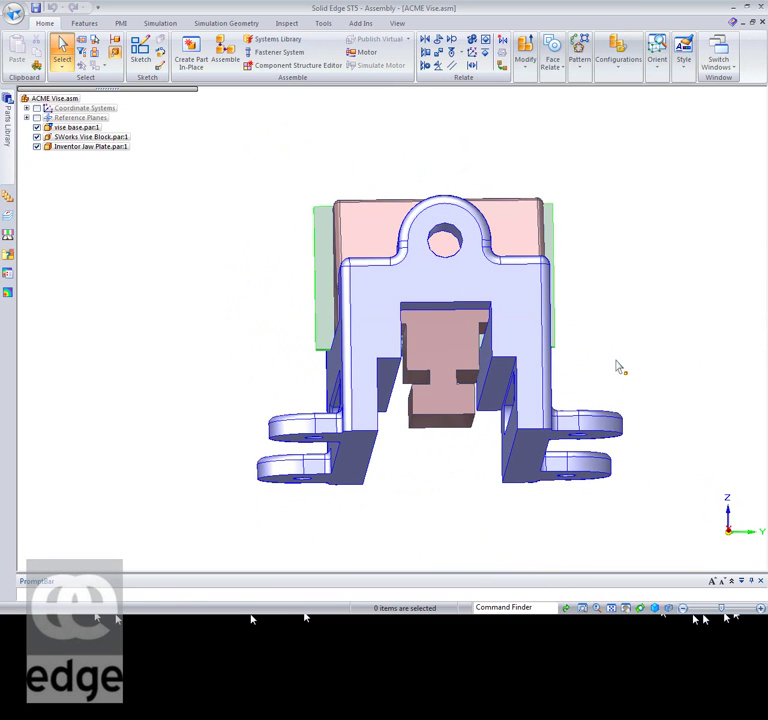
middle_drag(749, 297, 765, 309)
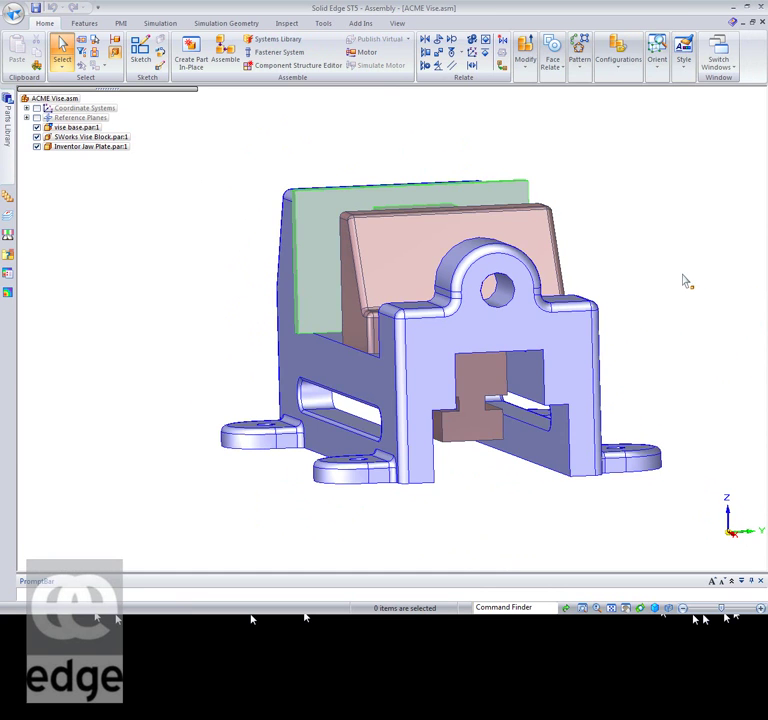
middle_drag(684, 279, 613, 229)
scroll(613, 229, up, 2)
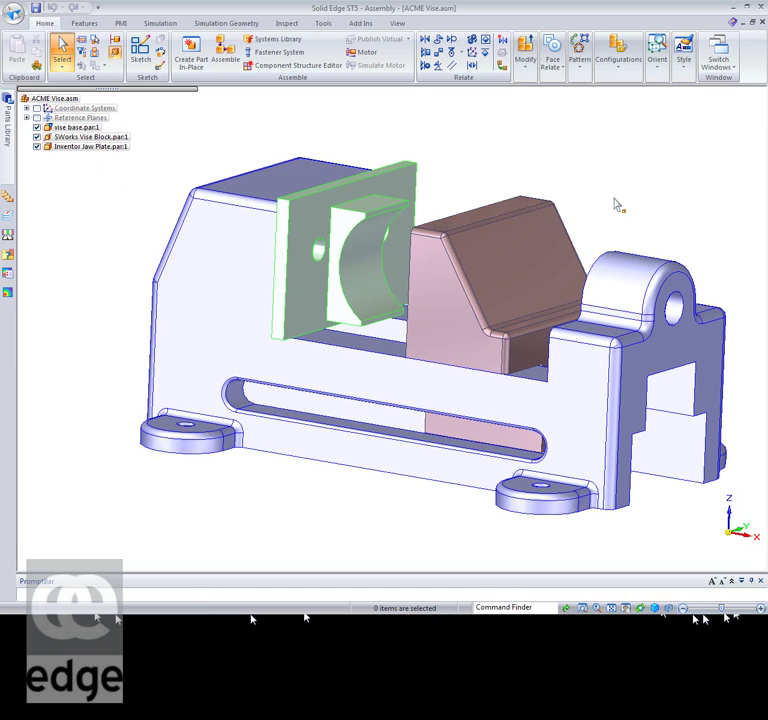
middle_drag(615, 204, 635, 162)
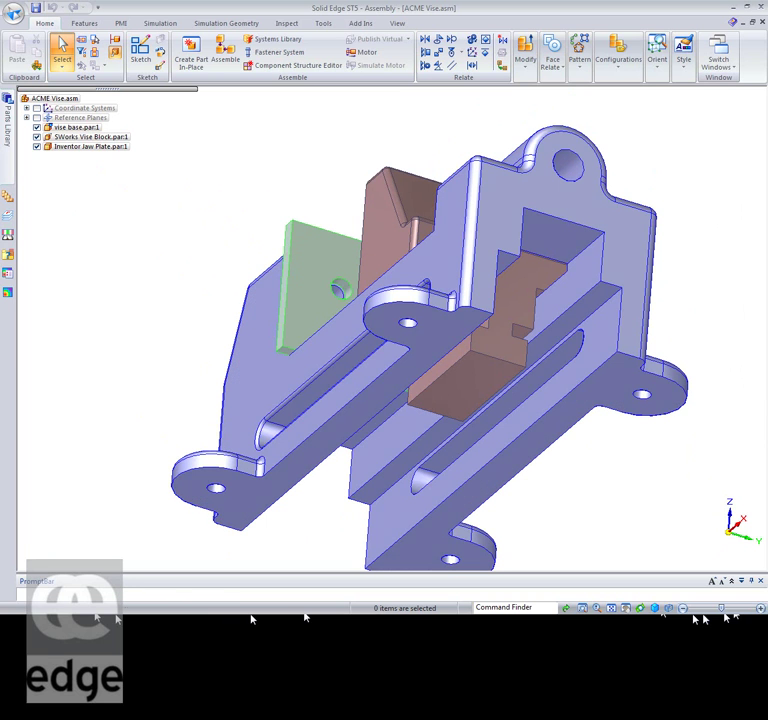
click(62, 63)
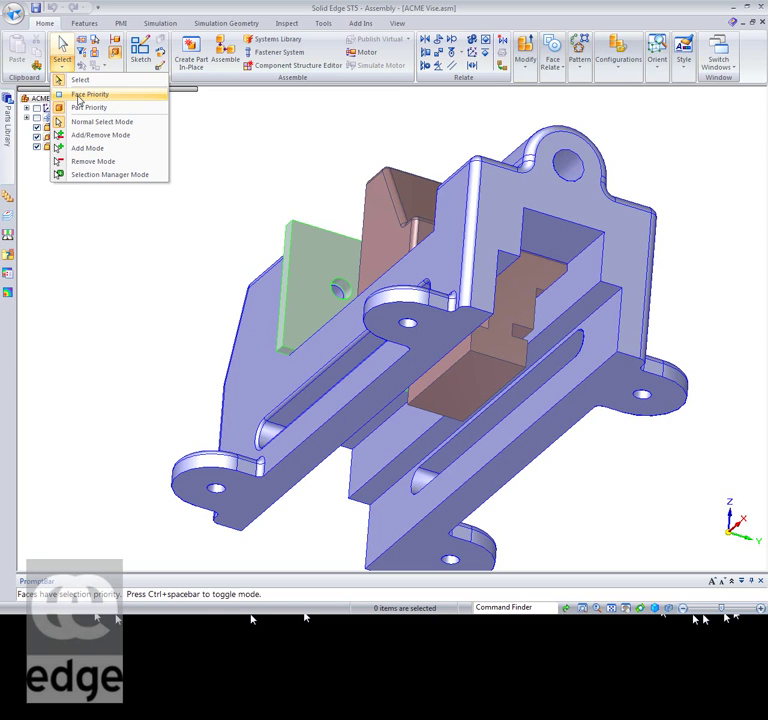
click(79, 95)
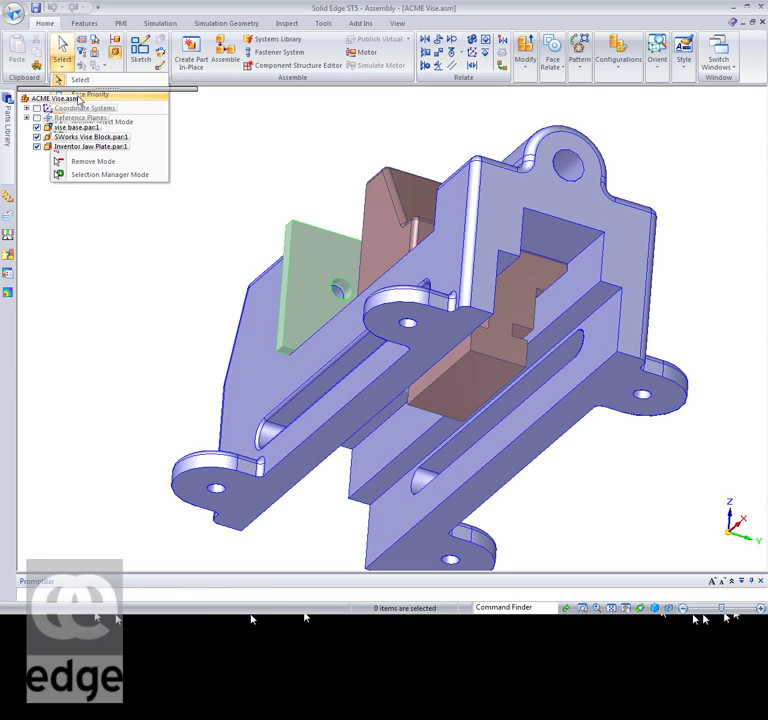
Try to move the inner side face of the vise base's channel outward by about 4.6 mm.
click(583, 290)
click(566, 271)
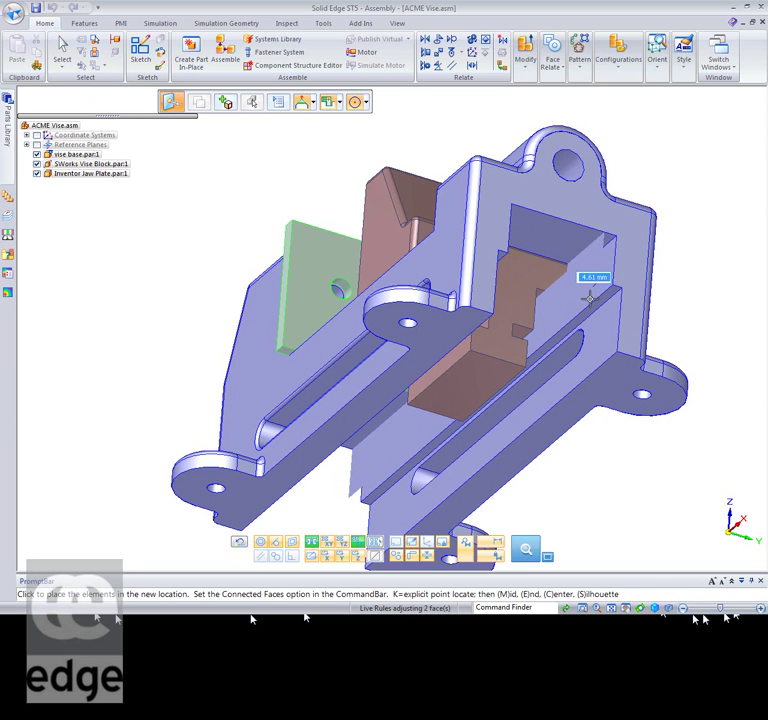
click(585, 297)
key(Escape)
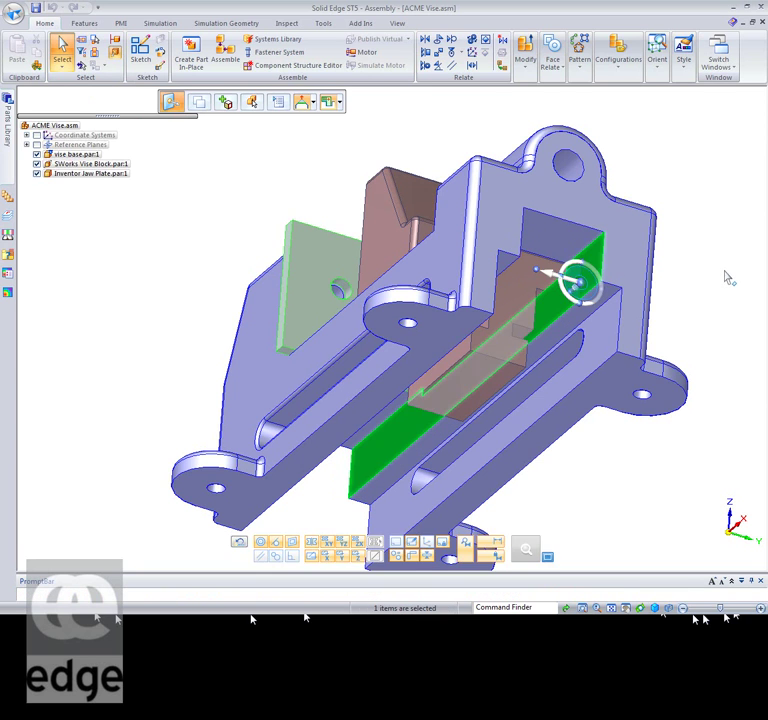
key(Escape)
middle_drag(715, 285, 660, 288)
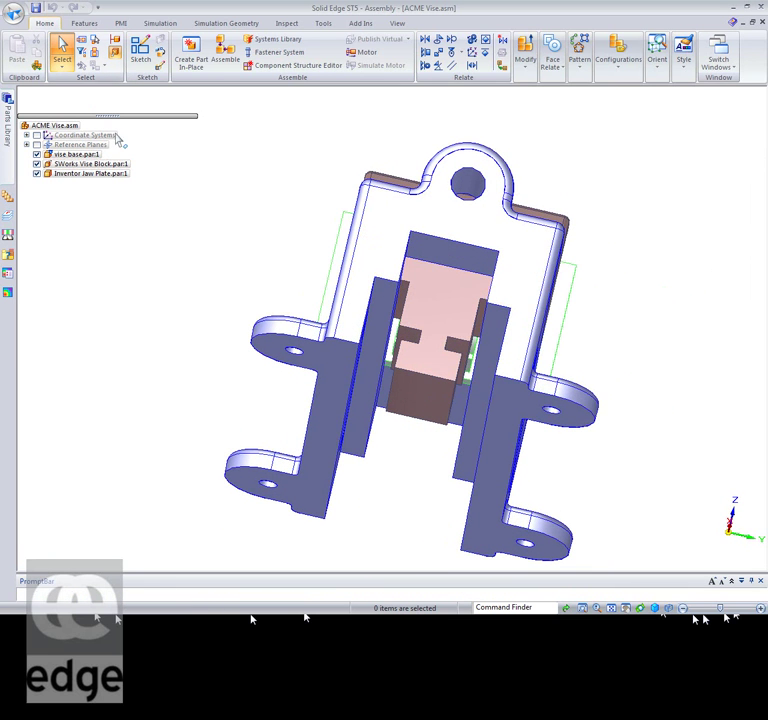
middle_drag(225, 260, 181, 278)
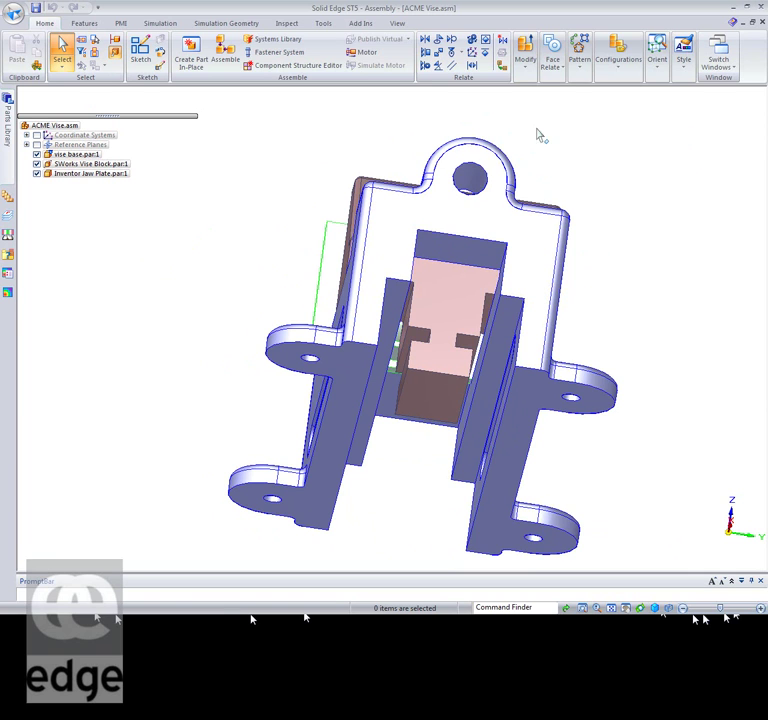
Start a Coplanar face relation with the vise block's upper side face, lower side face and adjoining slot ledge as the faces to reposition.
click(553, 64)
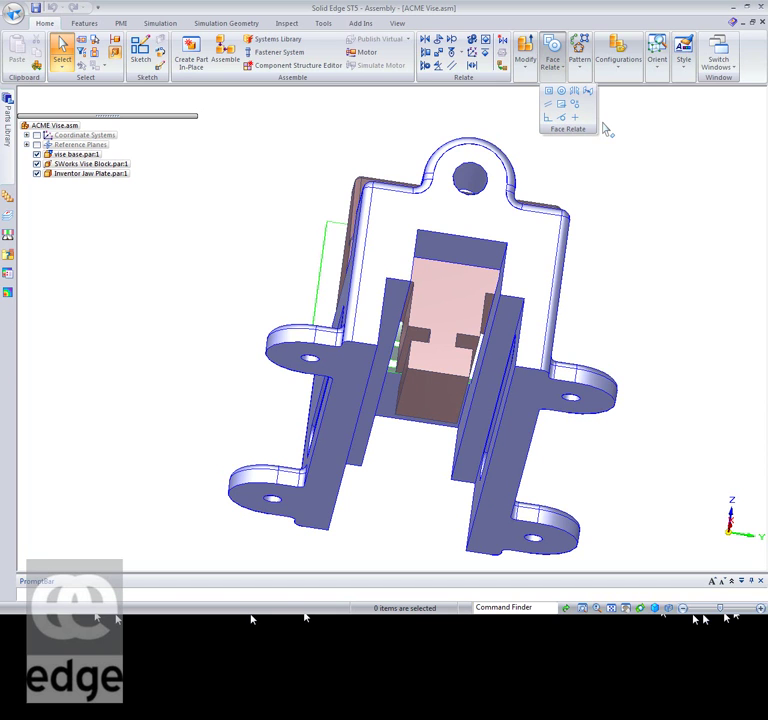
click(549, 90)
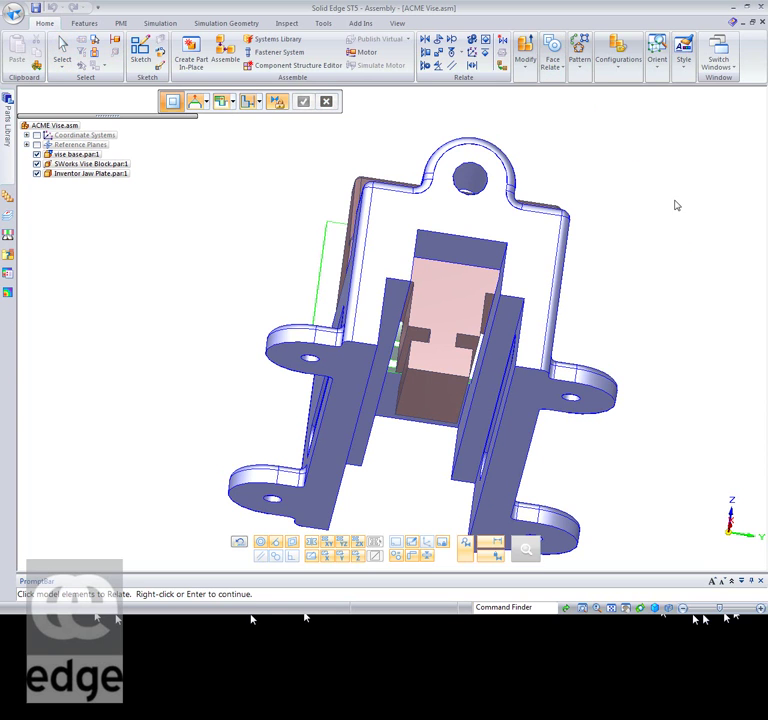
click(553, 66)
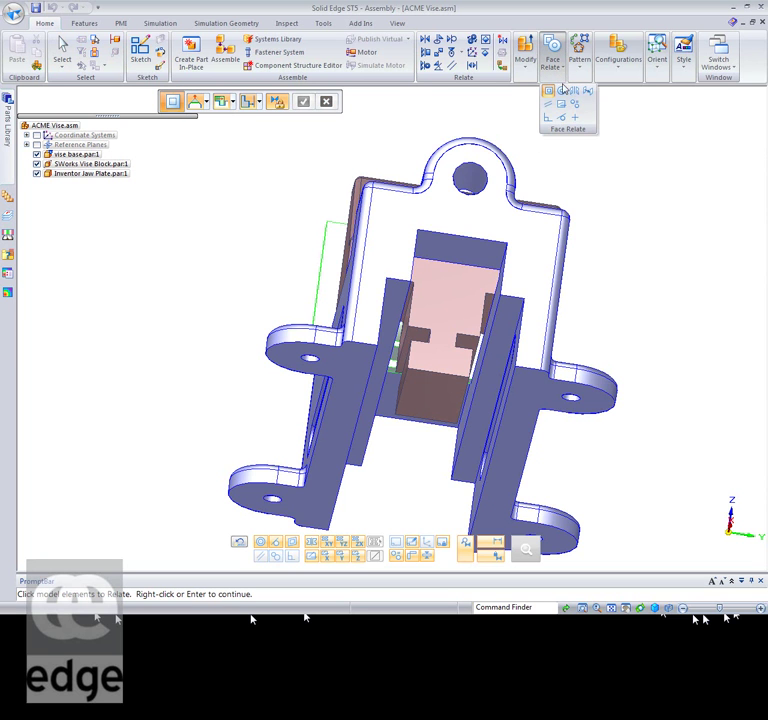
middle_drag(663, 288, 683, 321)
click(469, 299)
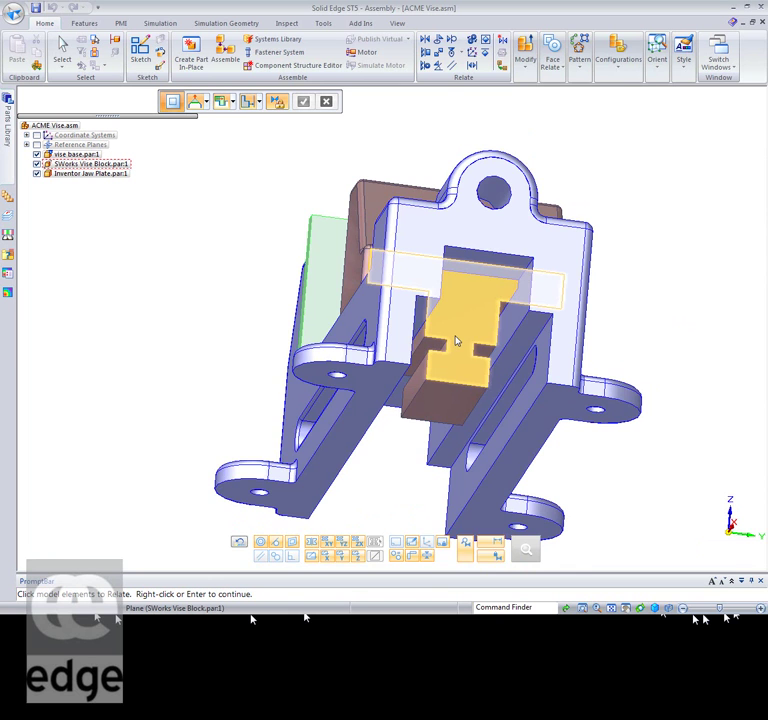
scroll(454, 337, up, 4)
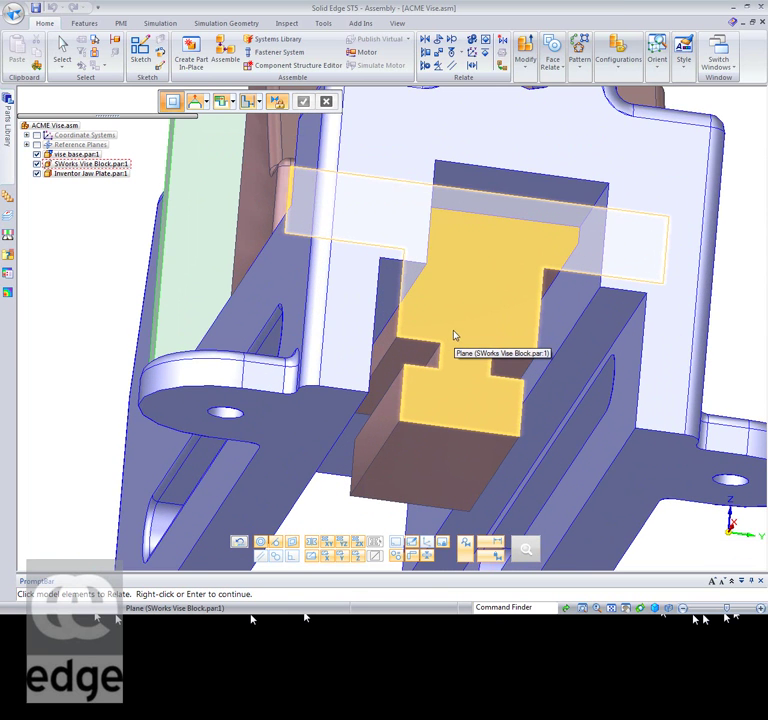
click(401, 335)
click(386, 349)
middle_drag(469, 424, 463, 351)
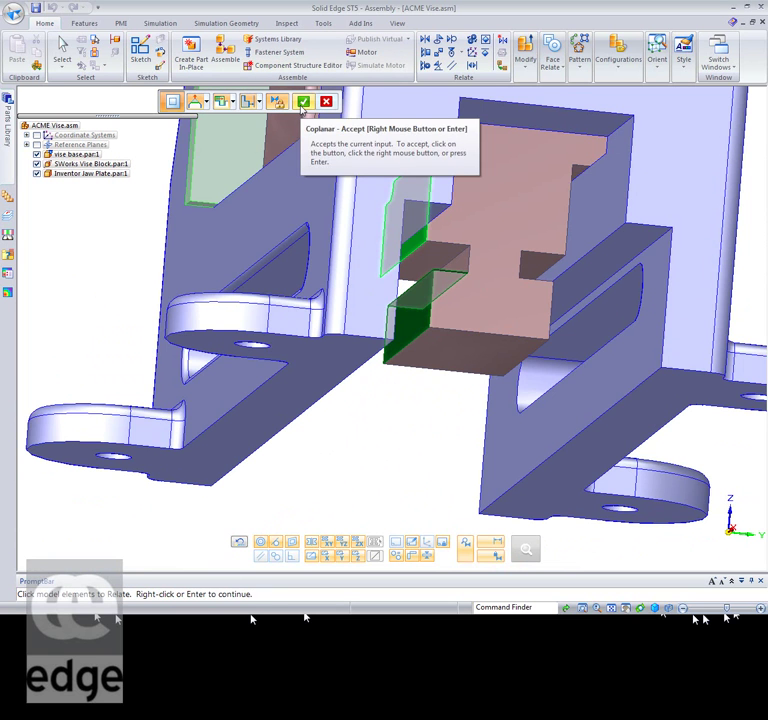
click(303, 102)
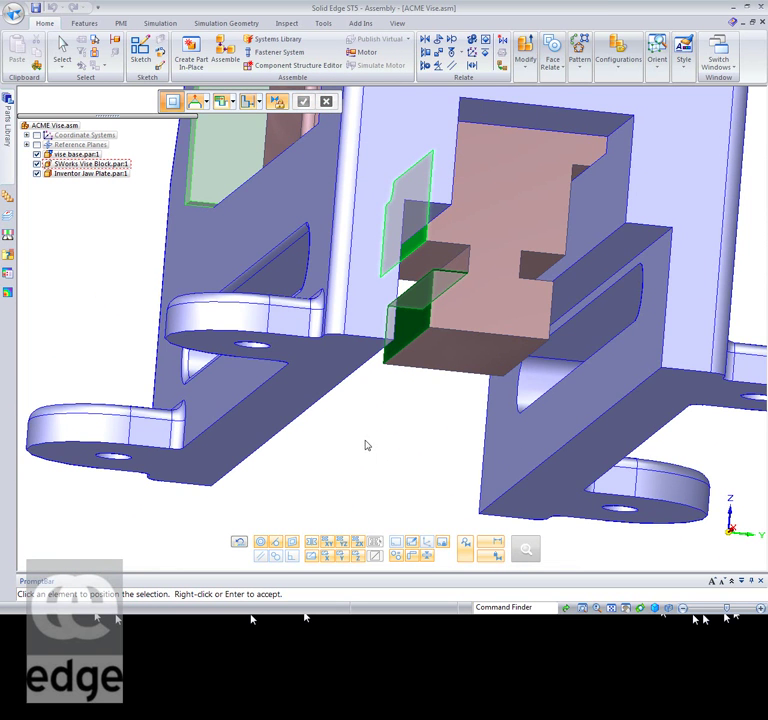
Make the vise block's upper side face coplanar with the upper inner side wall of the base's channel.
middle_drag(418, 430, 397, 450)
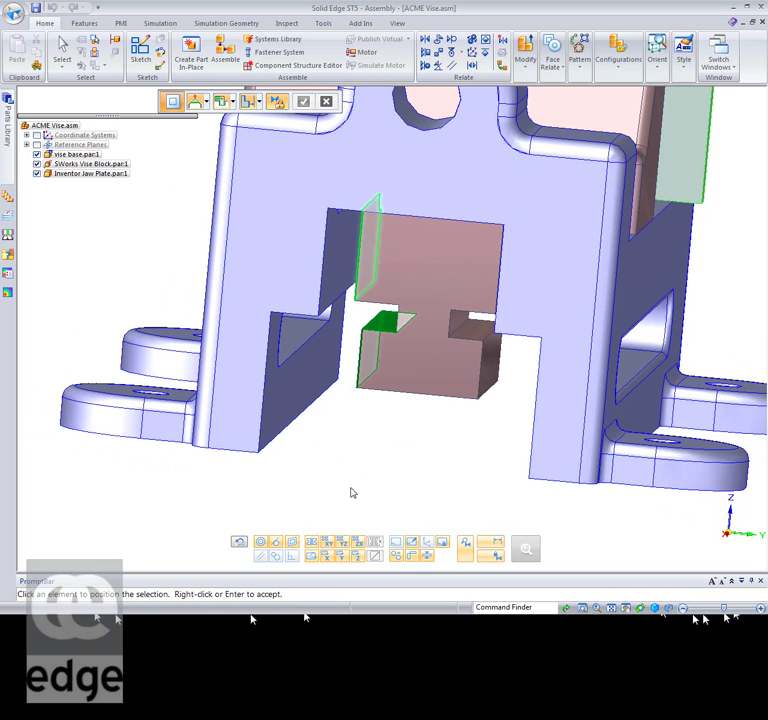
click(336, 265)
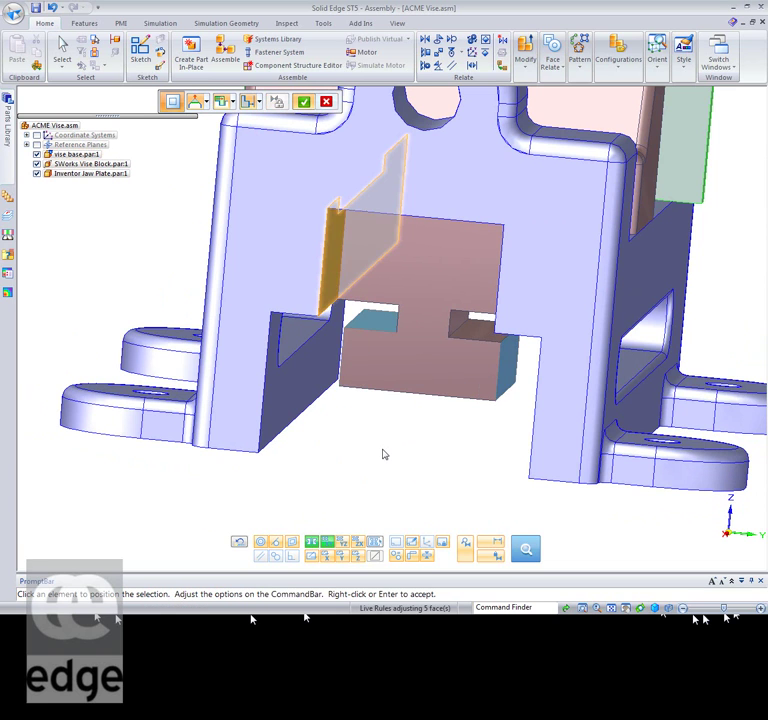
click(304, 101)
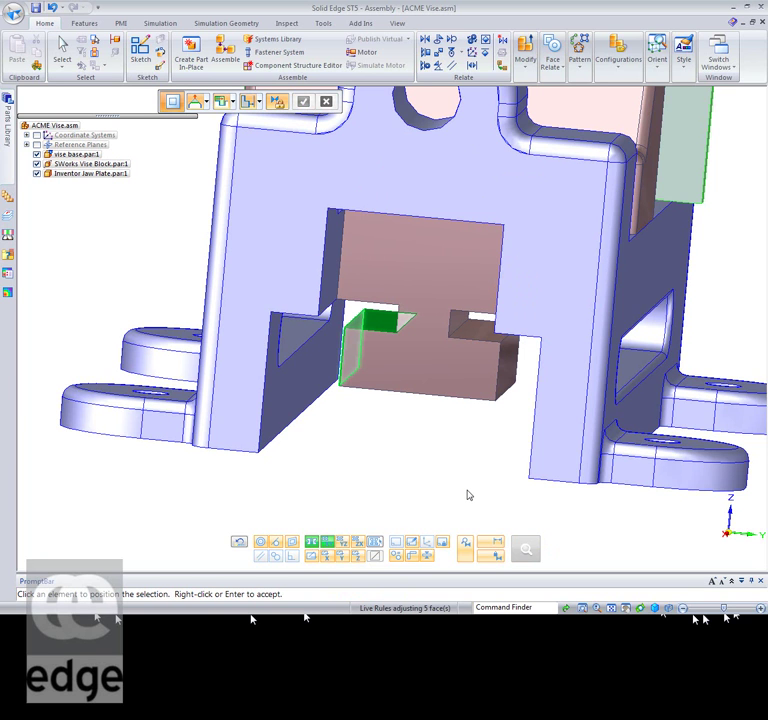
Make the vise block's lower side face coplanar with the lower inner side wall of the base's channel.
middle_drag(409, 446, 427, 436)
scroll(429, 429, up, 3)
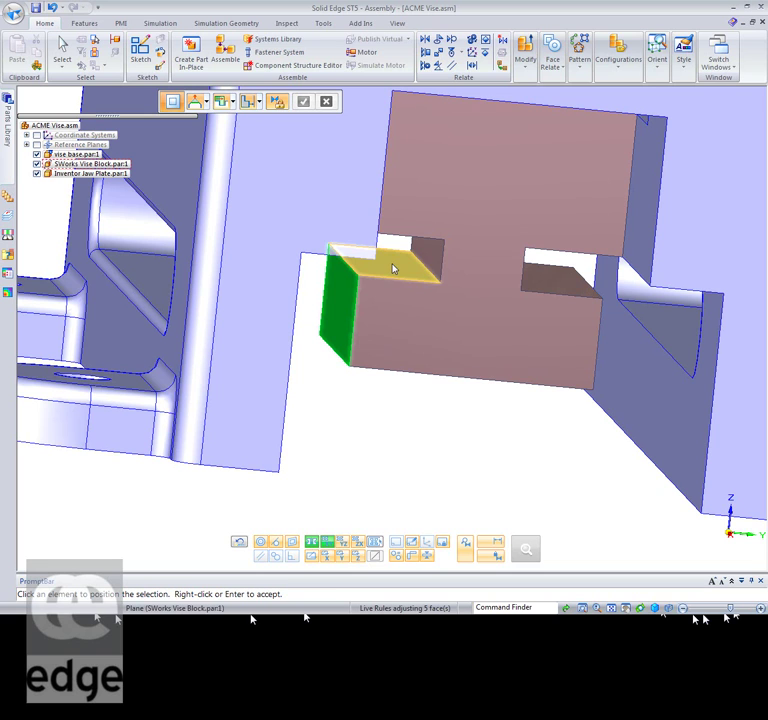
click(398, 268)
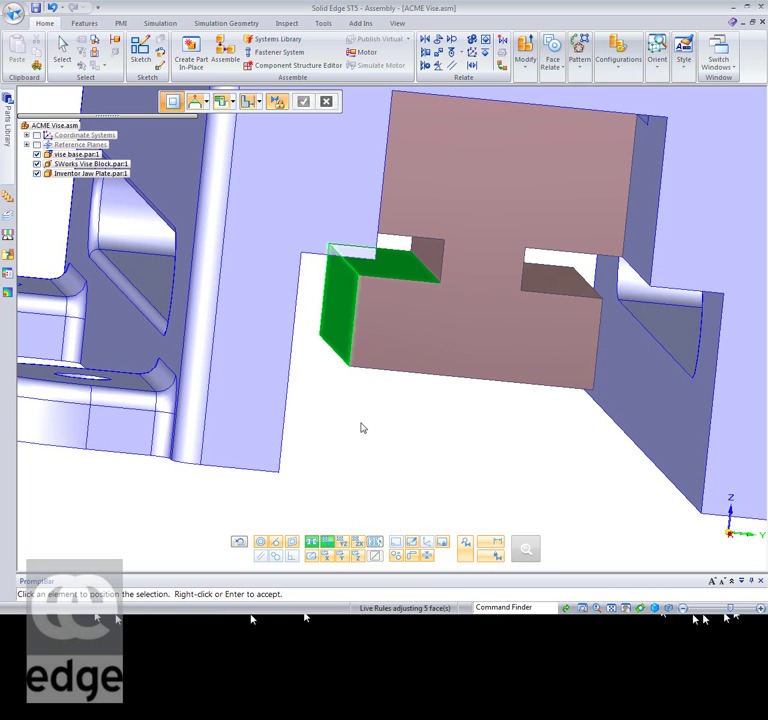
middle_drag(378, 437, 351, 432)
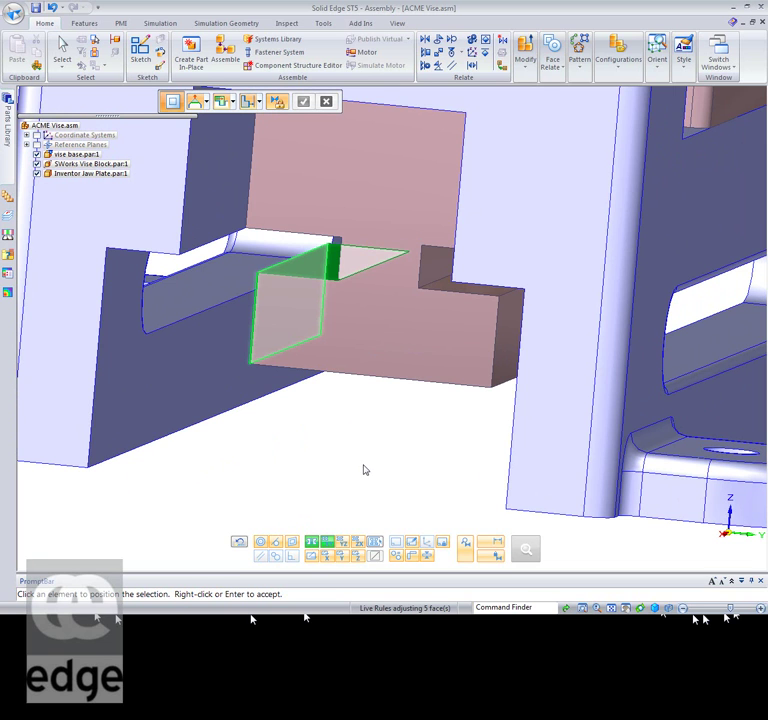
click(199, 381)
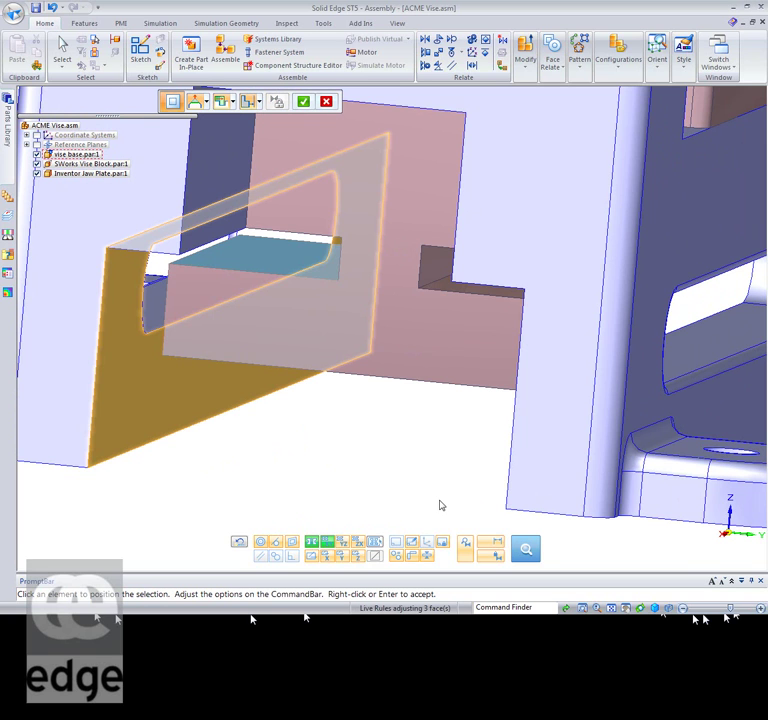
click(303, 101)
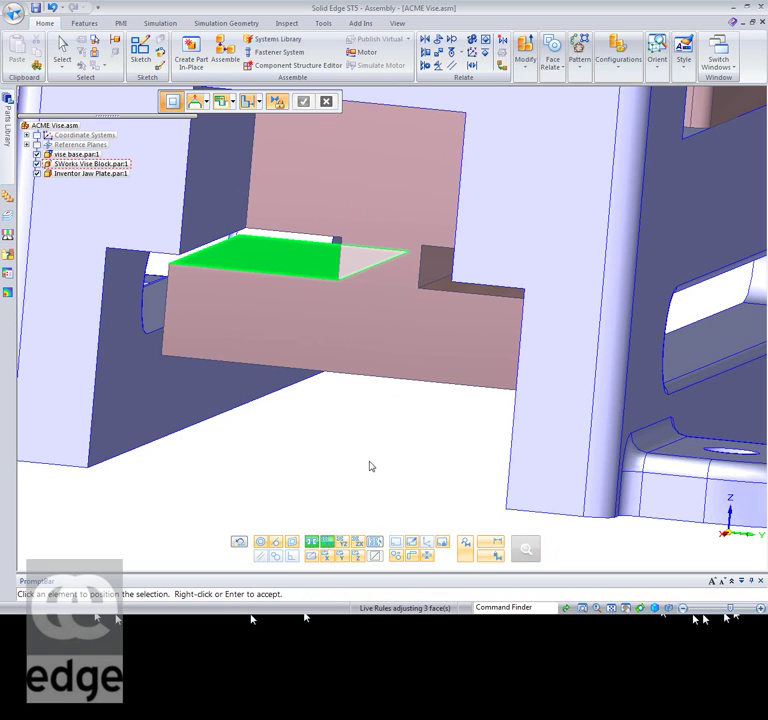
Make the slot ledge face of the vise block coplanar with the downward-facing step of the base's channel.
click(259, 261)
mouse_move(370, 450)
middle_down()
mouse_move(387, 432)
mouse_move(384, 446)
mouse_move(375, 432)
middle_up()
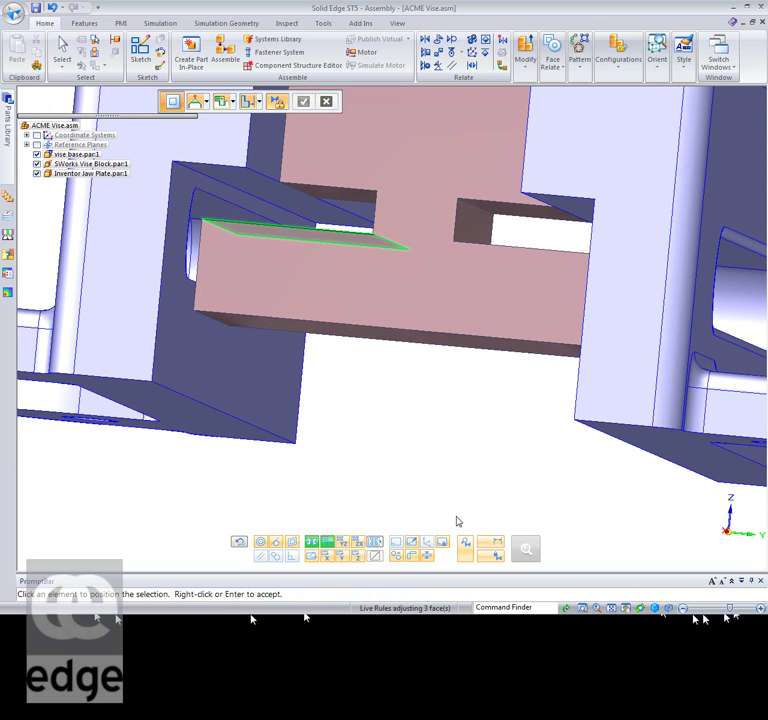
middle_drag(443, 497, 449, 500)
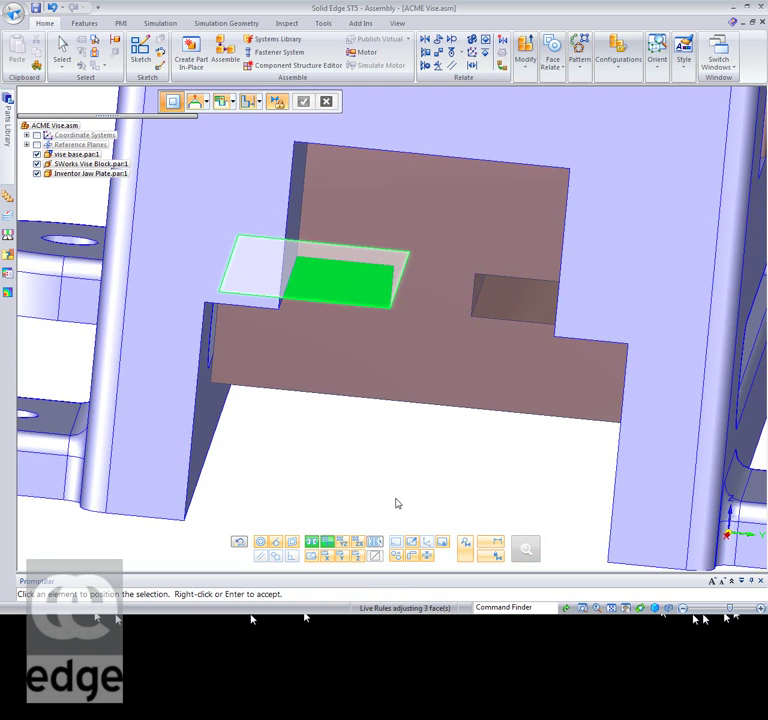
middle_drag(398, 502, 392, 475)
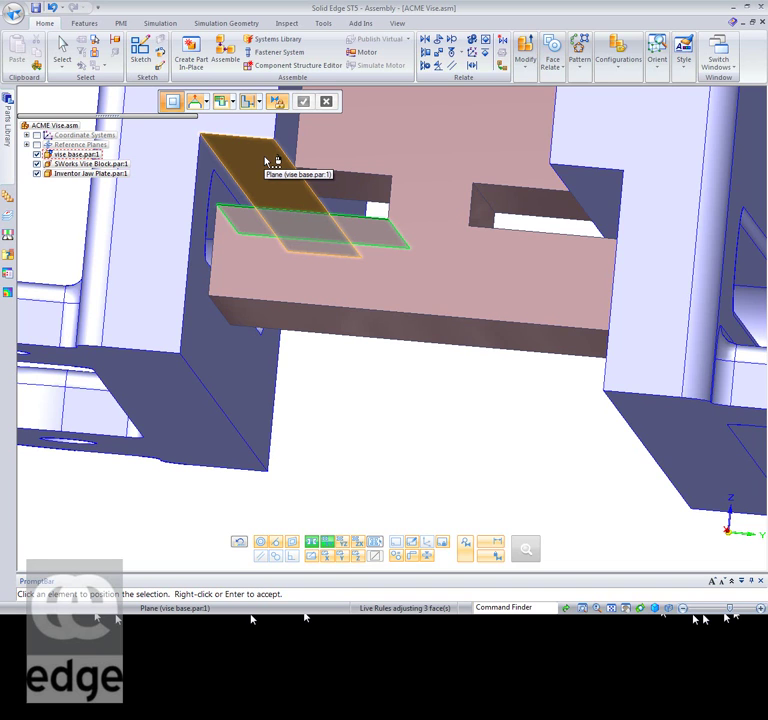
click(266, 162)
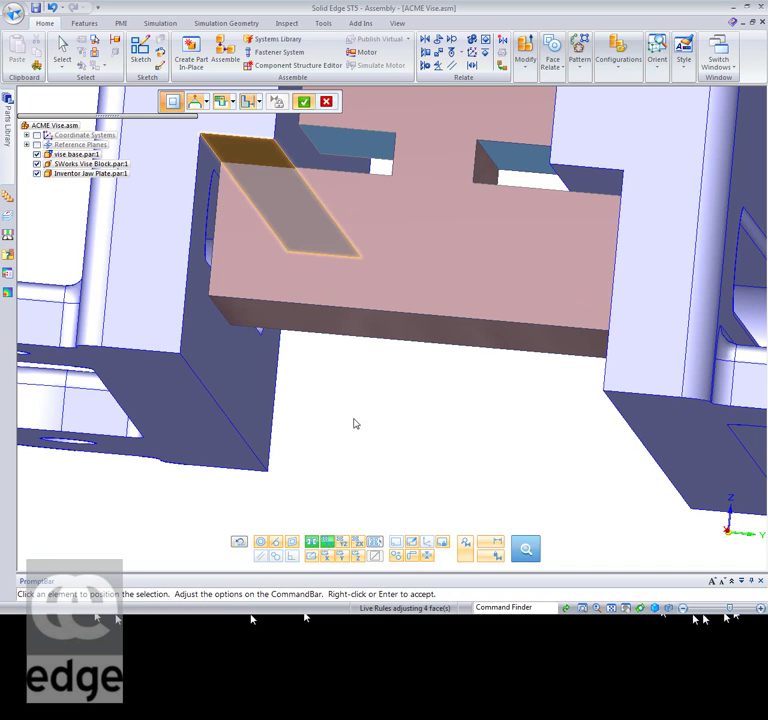
click(304, 101)
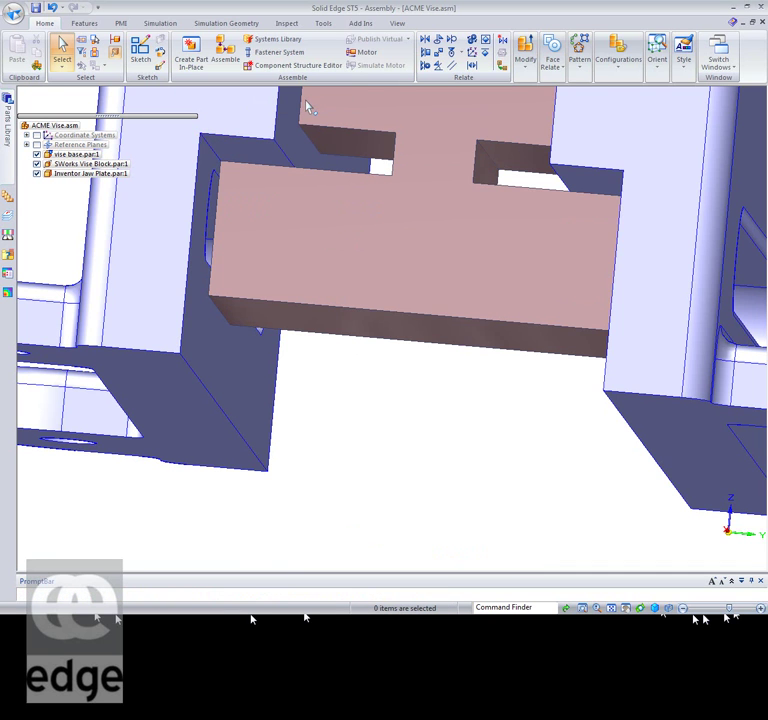
Try moving the lower inner side wall of the base's channel slightly outward, and undo the move.
middle_drag(430, 454, 463, 476)
scroll(447, 477, down, 6)
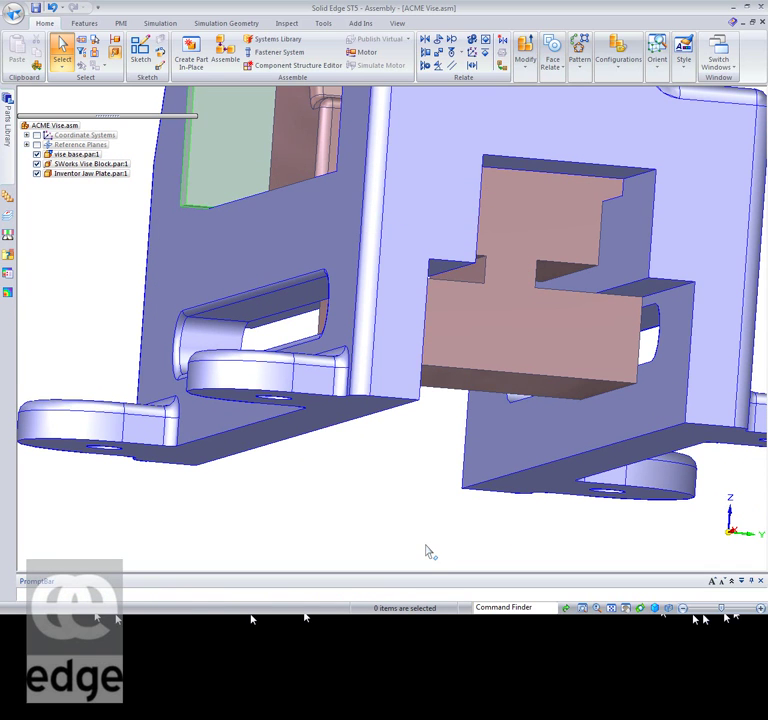
click(566, 442)
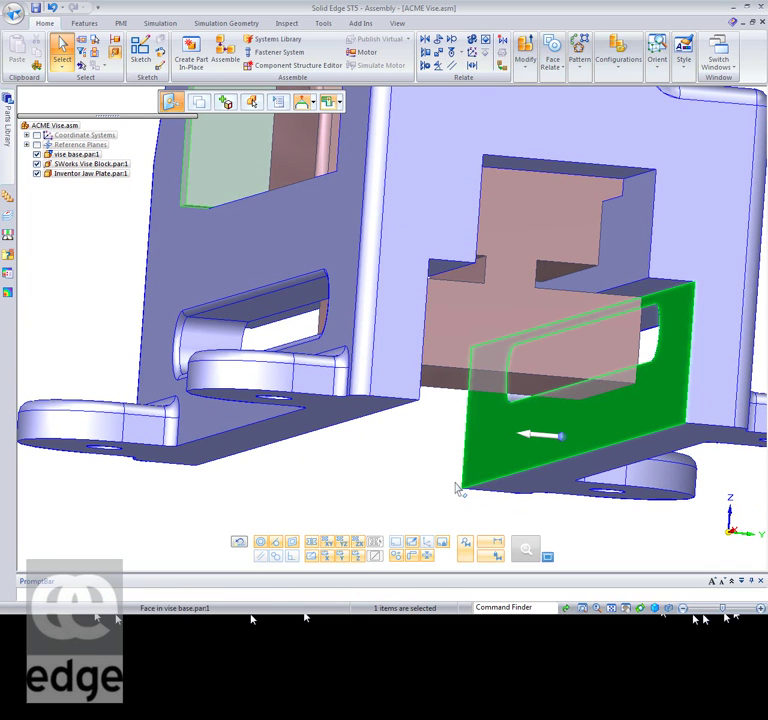
click(540, 436)
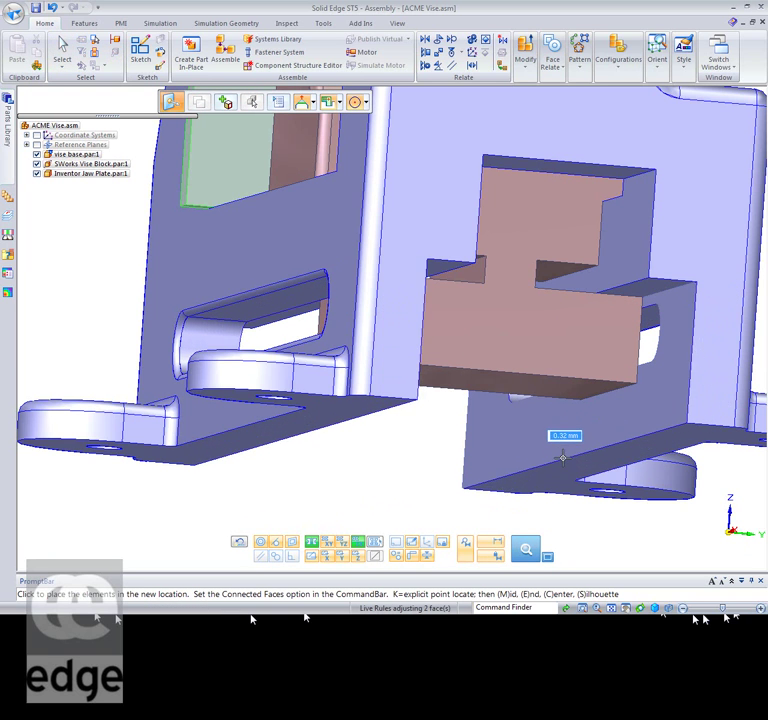
click(569, 457)
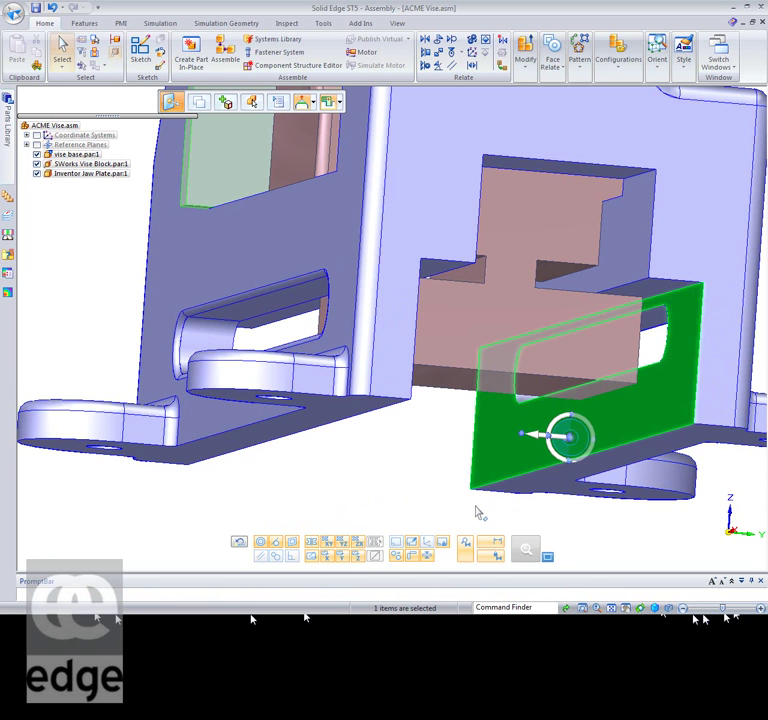
middle_drag(380, 507, 360, 502)
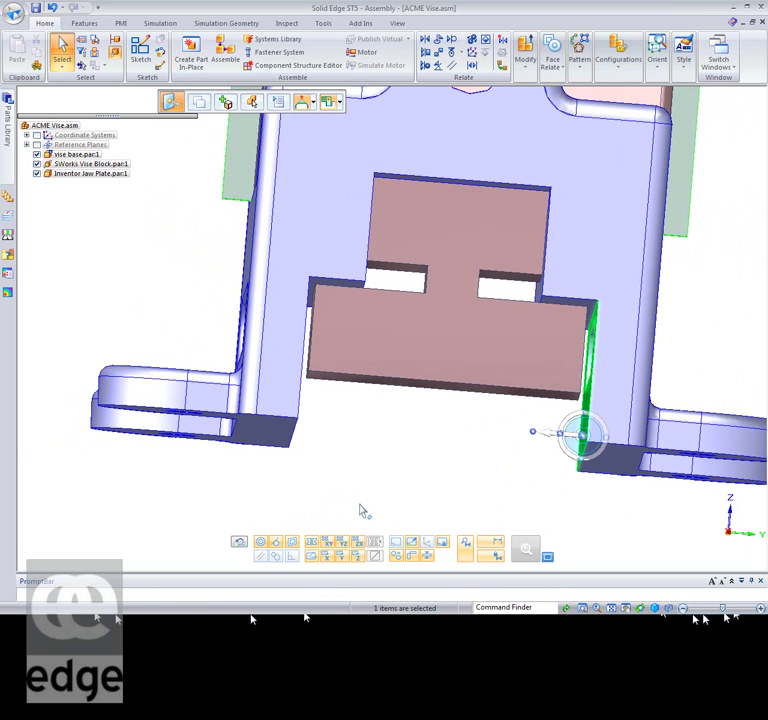
click(51, 9)
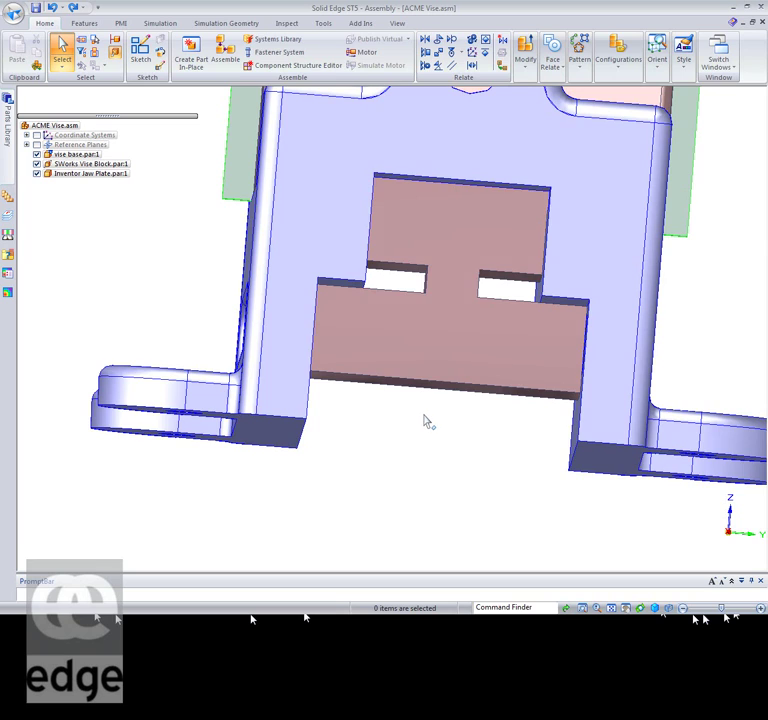
Return to the isometric view and open the SWorks Vise Block part for in-place editing.
key(ctrl+i)
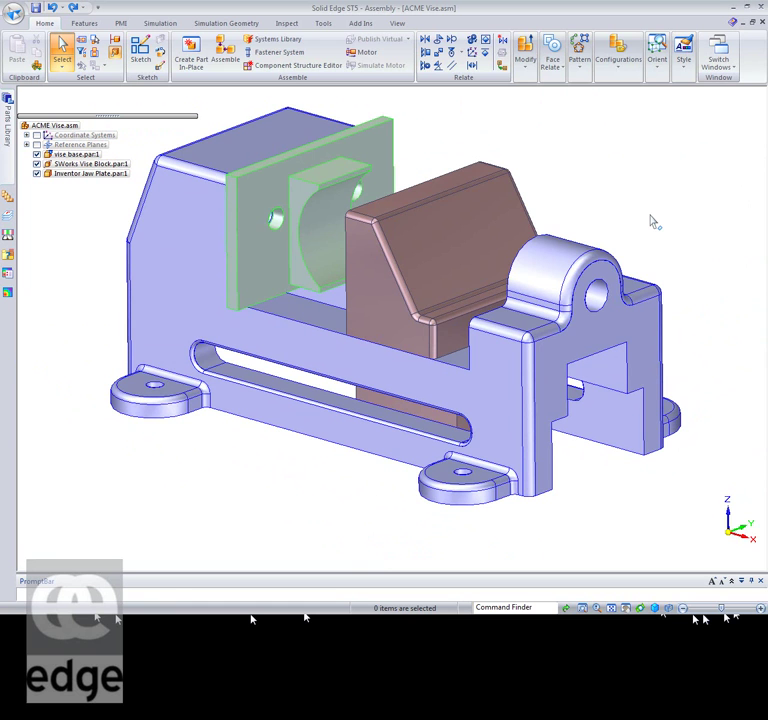
mouse_move(669, 221)
middle_down()
mouse_move(694, 219)
mouse_move(658, 199)
mouse_move(673, 213)
middle_up()
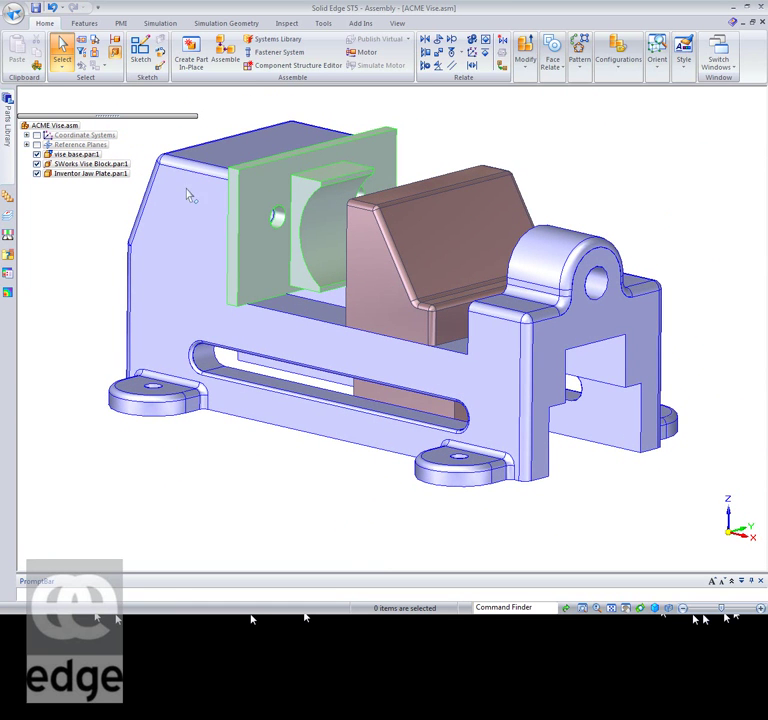
click(71, 165)
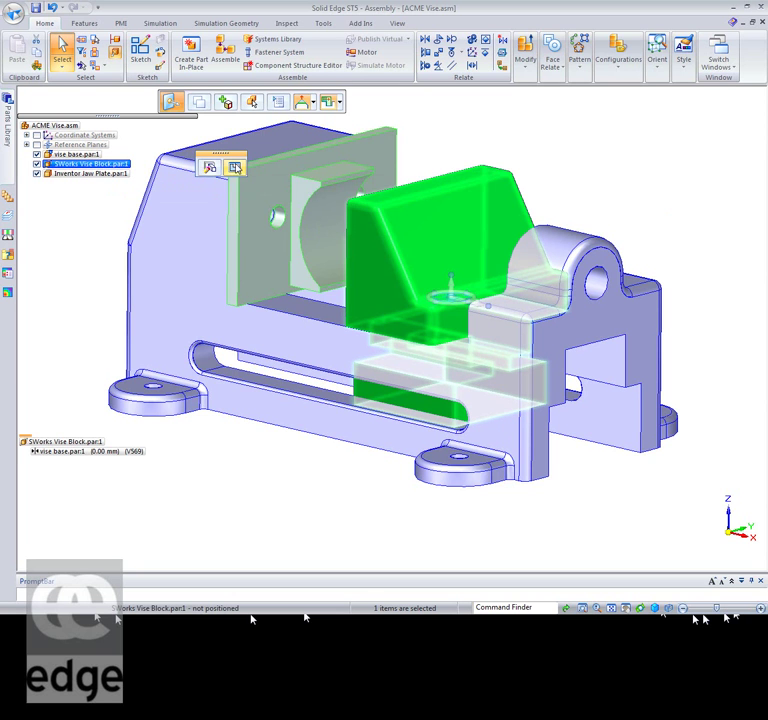
click(236, 167)
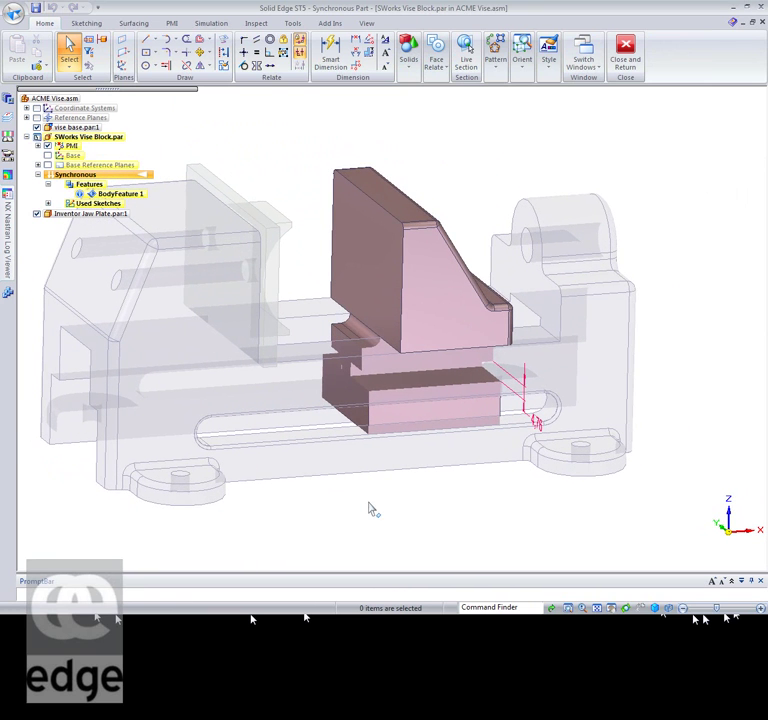
Create an Inter-Part Copy of the vise base's screw-boss end wall face that faces the block.
click(46, 71)
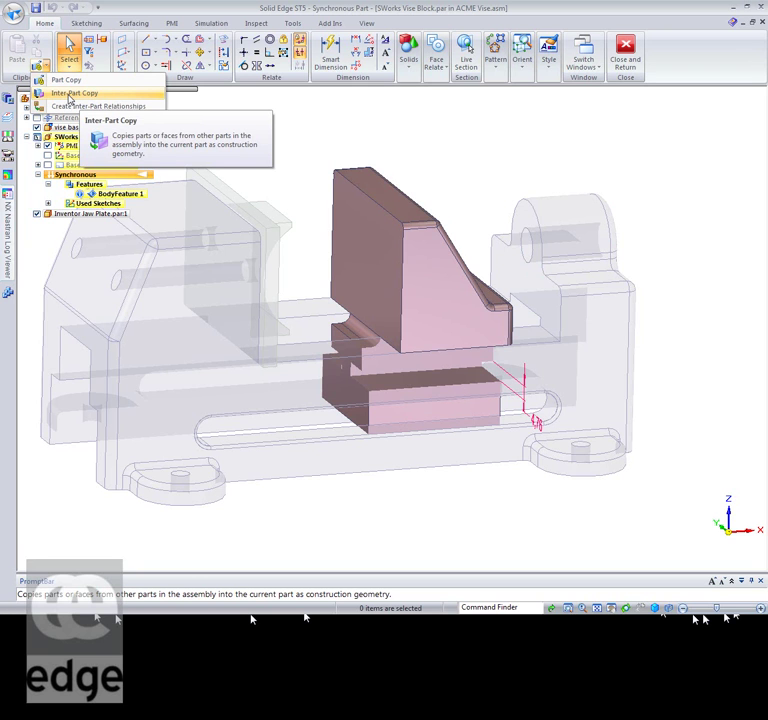
click(70, 93)
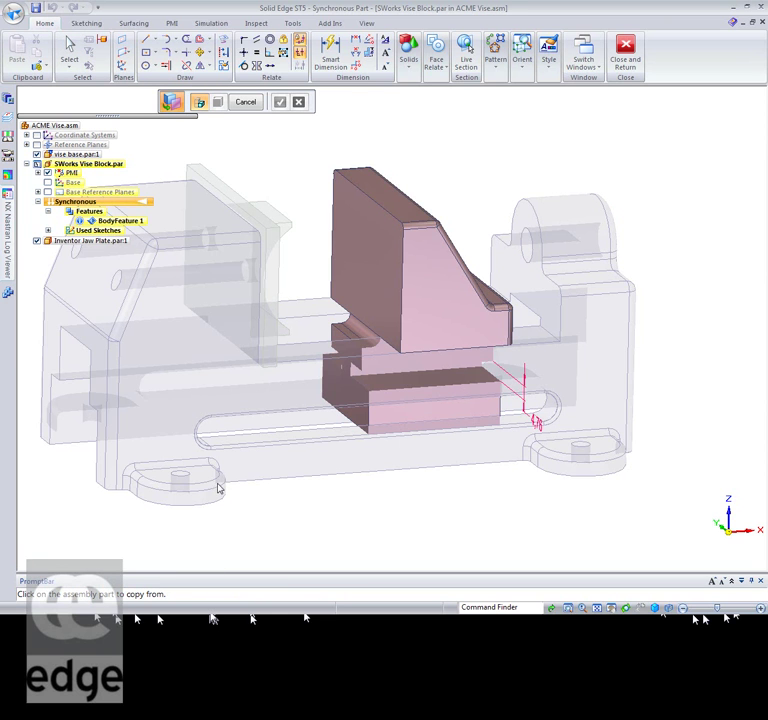
click(254, 476)
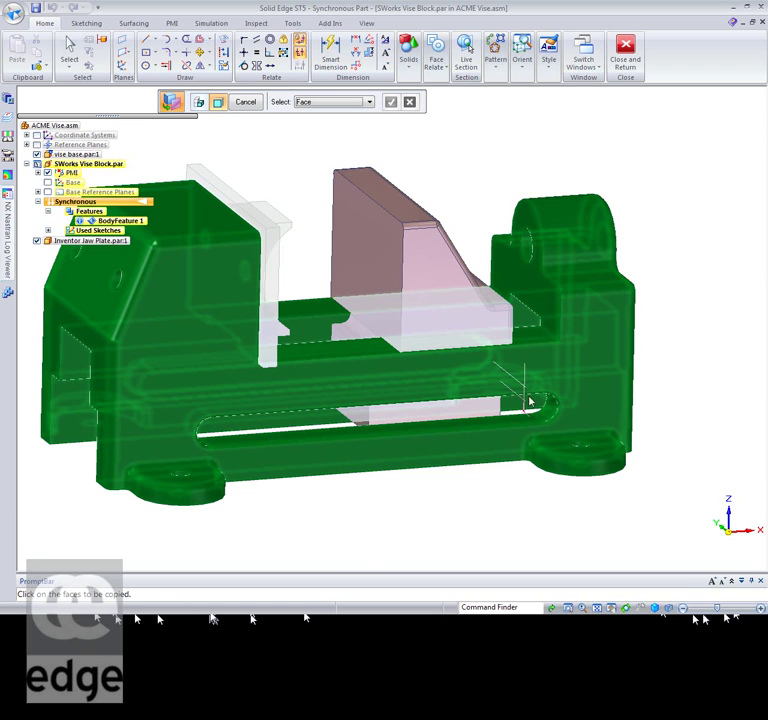
click(537, 290)
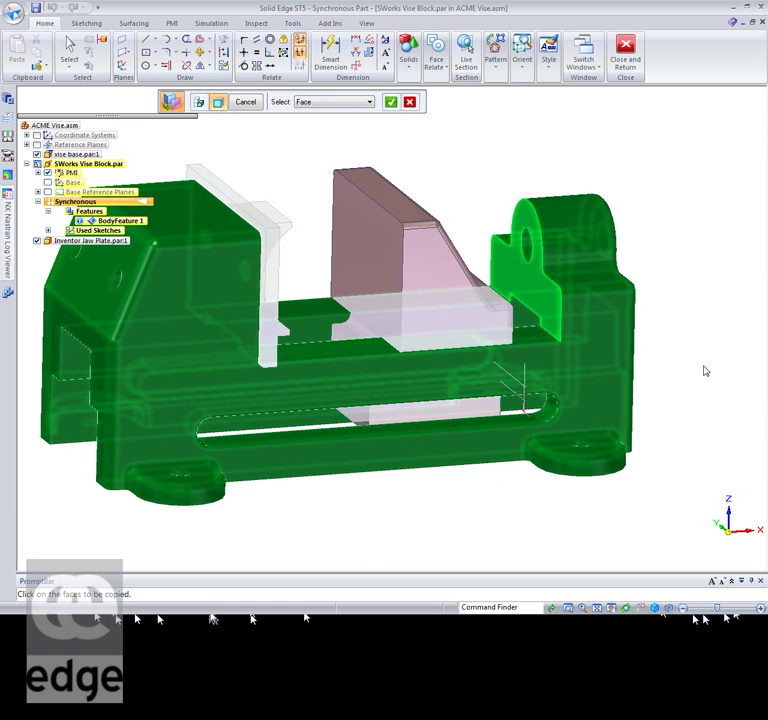
click(391, 103)
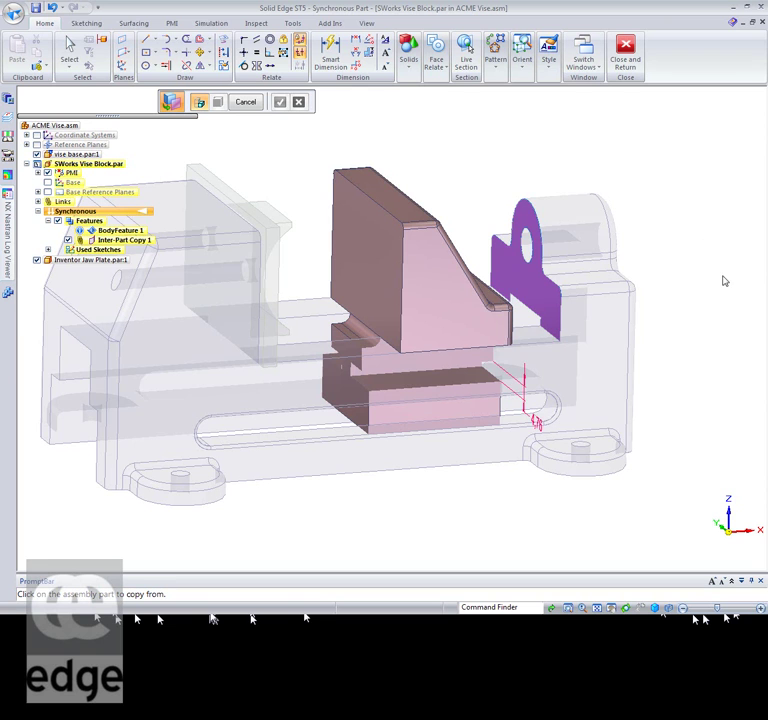
Finish the inter-part copy and hide the vise base and jaw plate so only the block and the copied face are shown.
click(618, 238)
click(69, 50)
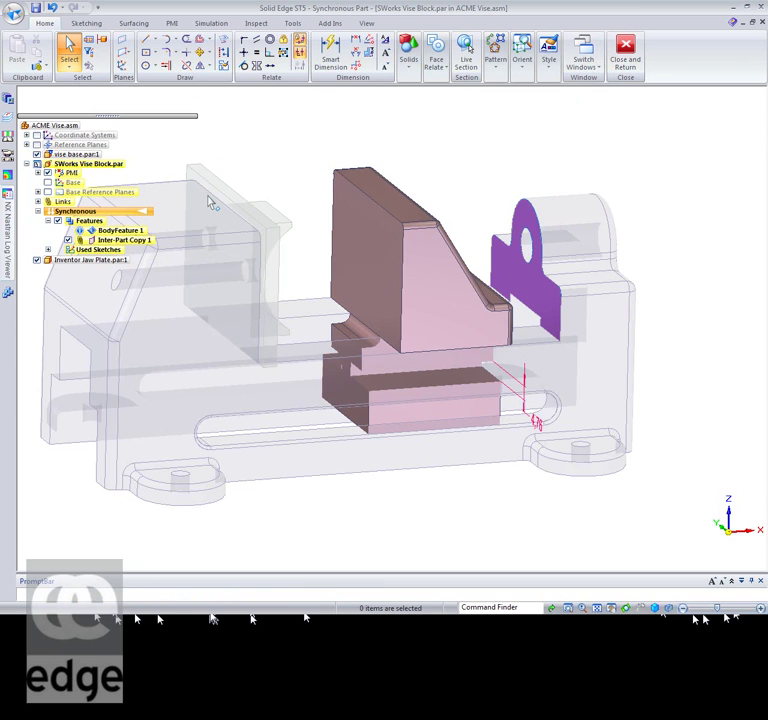
key(ctrl+h)
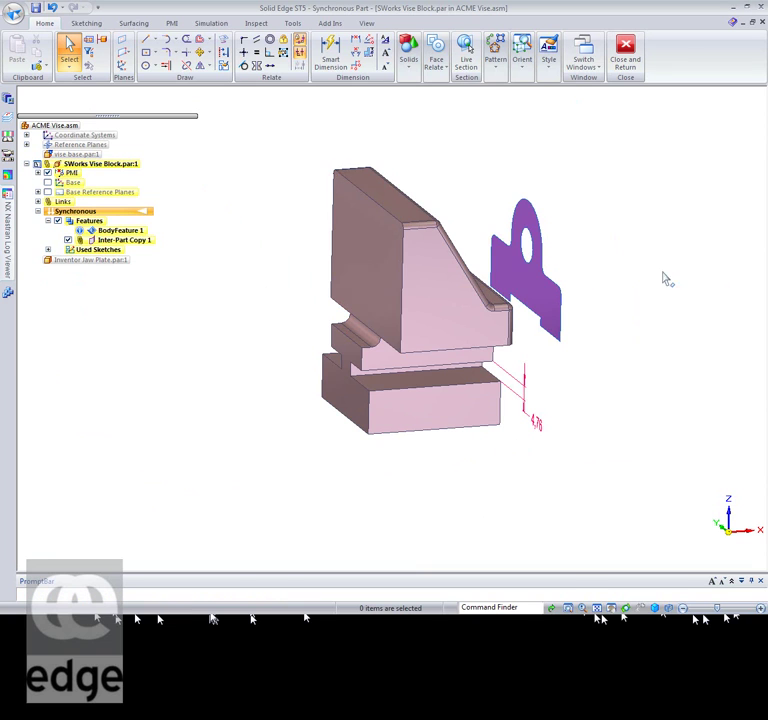
Examine the external link of Inter-Part Copy 1 in the Inter-Part Manager.
click(103, 241)
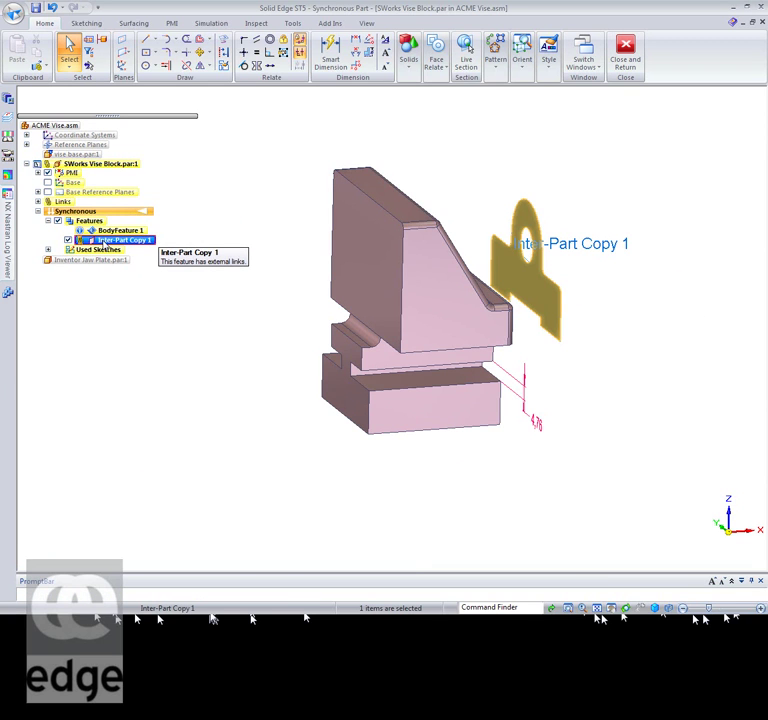
click(185, 424)
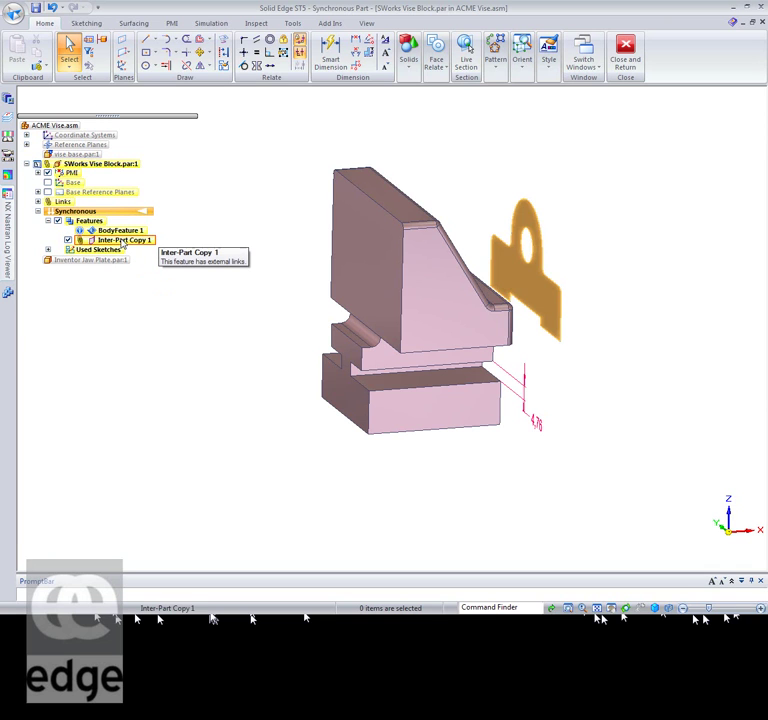
click(292, 23)
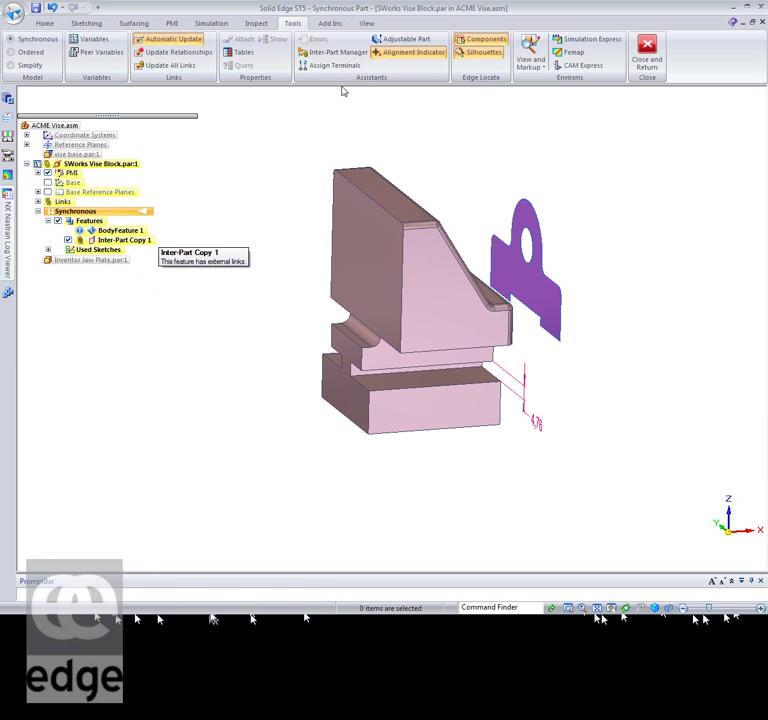
click(326, 53)
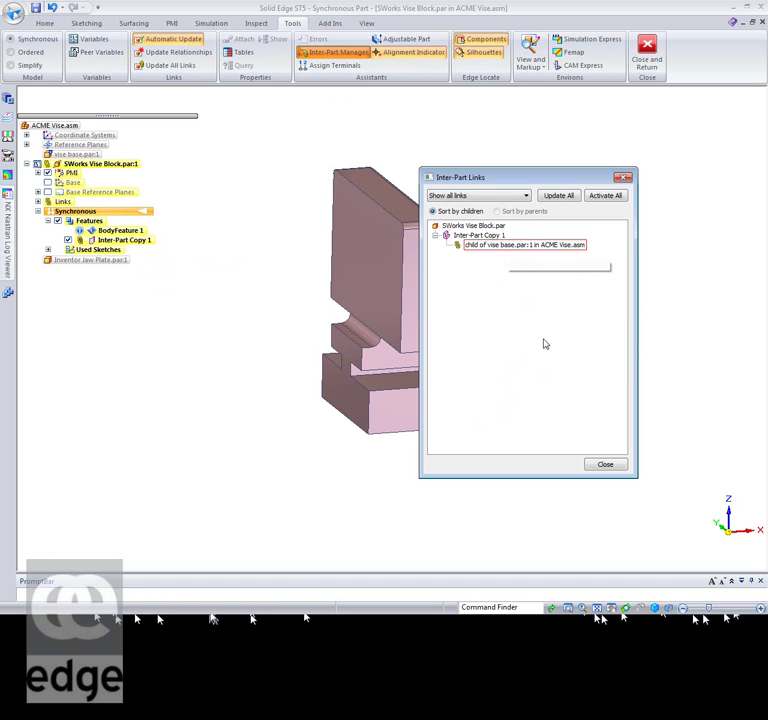
click(606, 466)
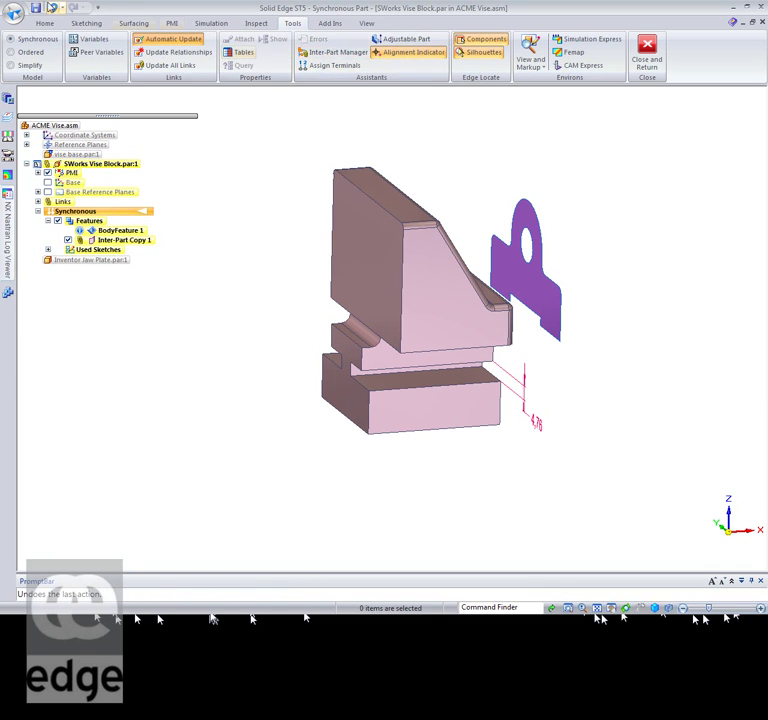
click(42, 23)
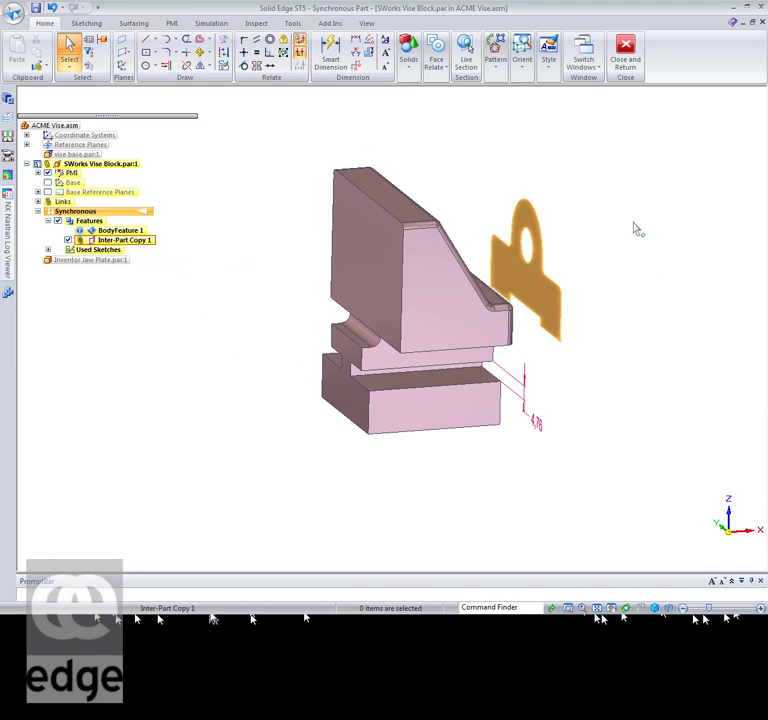
Try projecting the copied face's upper arc, side edge, corner fillet and shoulder edge onto the block's vertical end face with Project to Sketch.
middle_drag(710, 290, 612, 267)
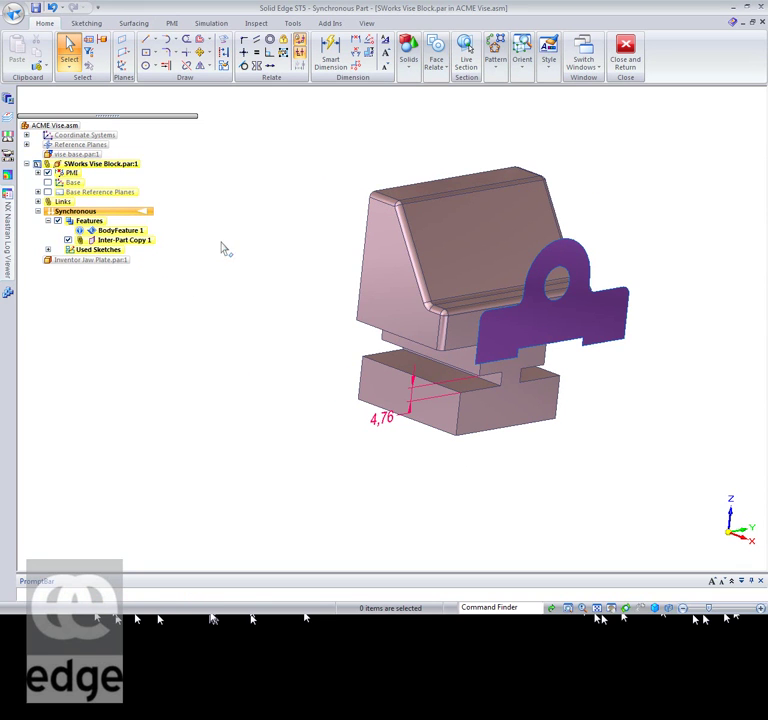
click(223, 42)
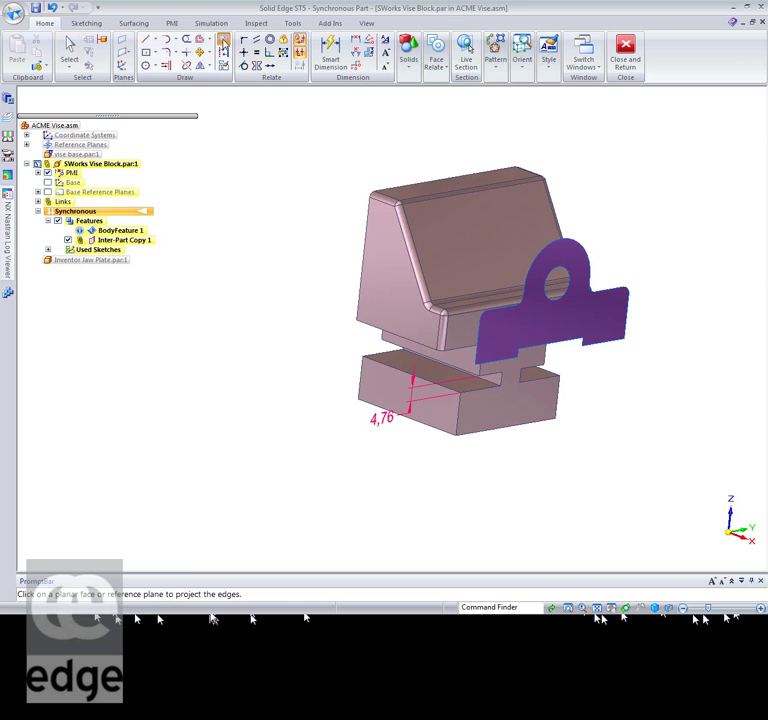
click(465, 335)
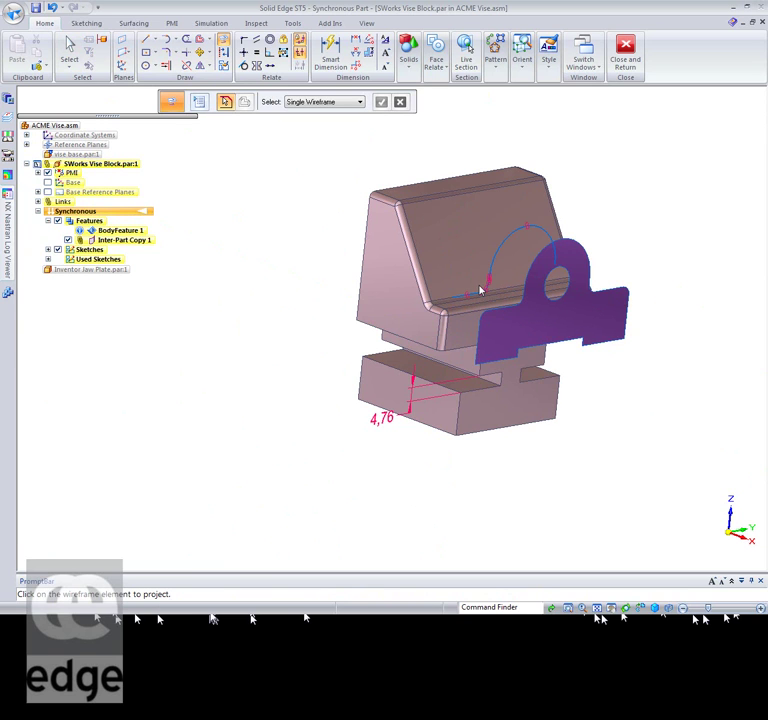
scroll(480, 290, up, 8)
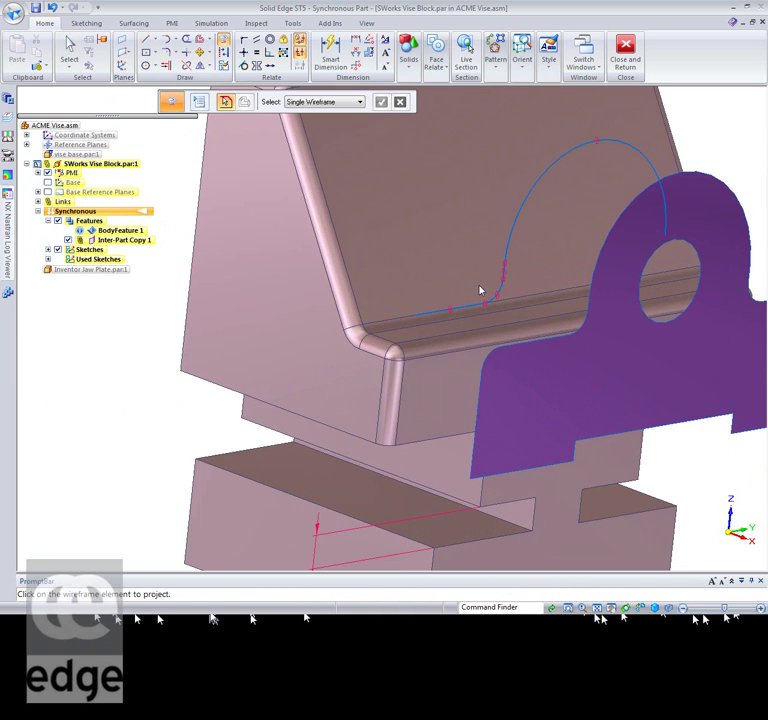
mouse_move(99, 343)
middle_down()
mouse_move(108, 334)
mouse_move(173, 339)
mouse_move(132, 348)
mouse_move(106, 340)
middle_up()
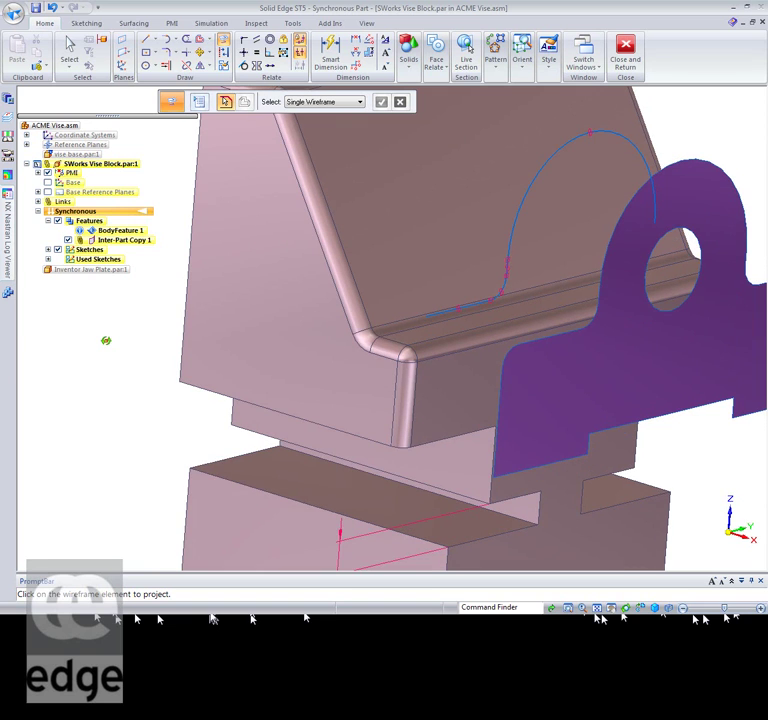
scroll(124, 334, up, 2)
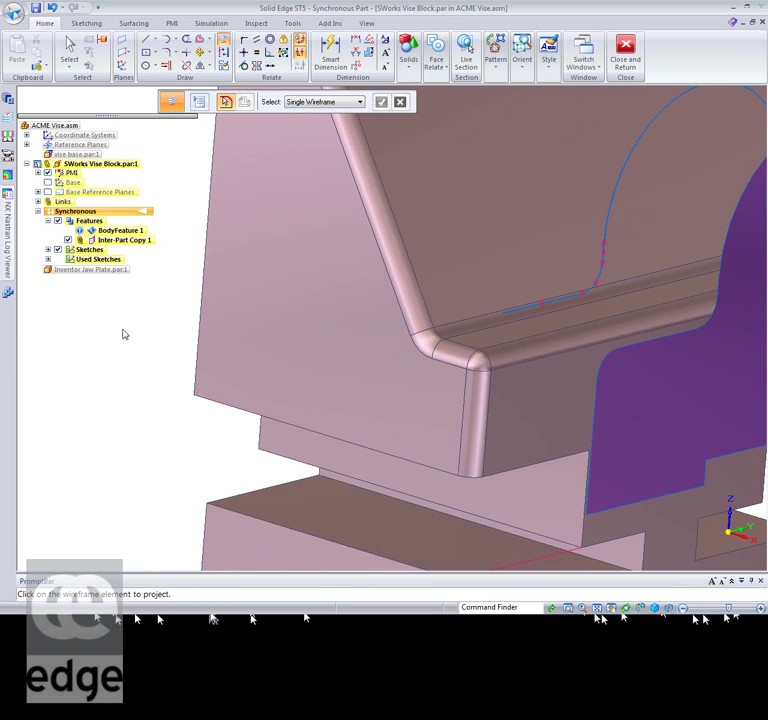
scroll(124, 334, up, 2)
middle_drag(127, 334, 499, 345)
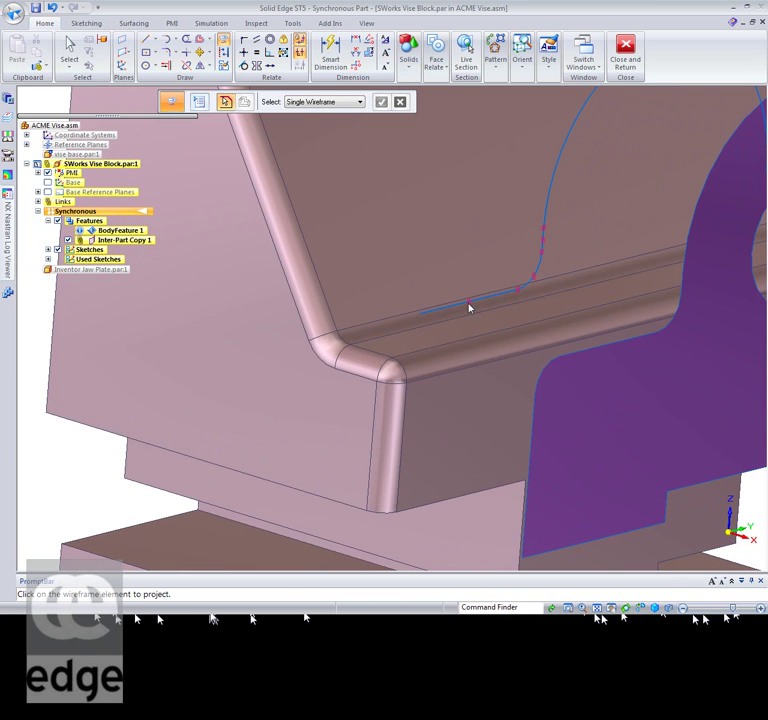
middle_drag(570, 287, 558, 160)
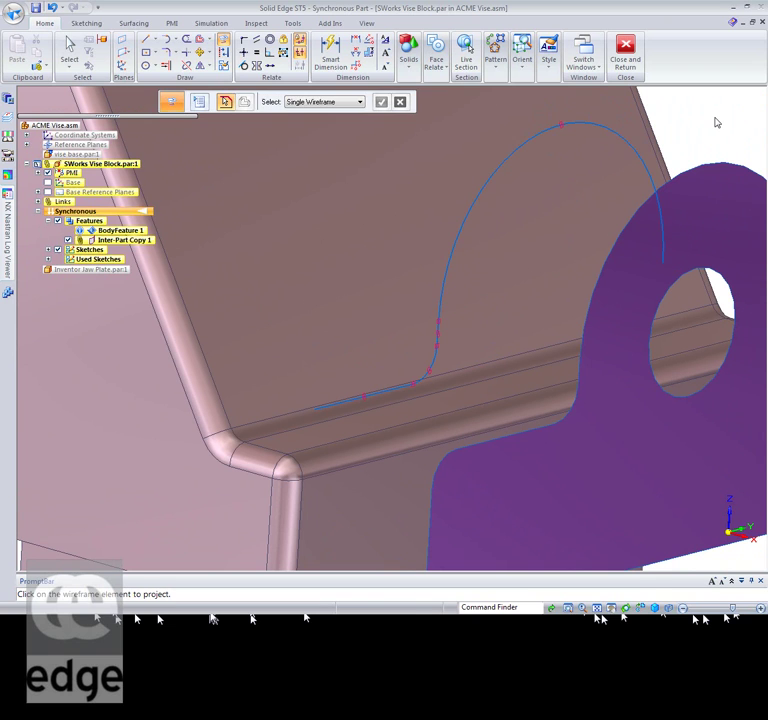
key(Escape)
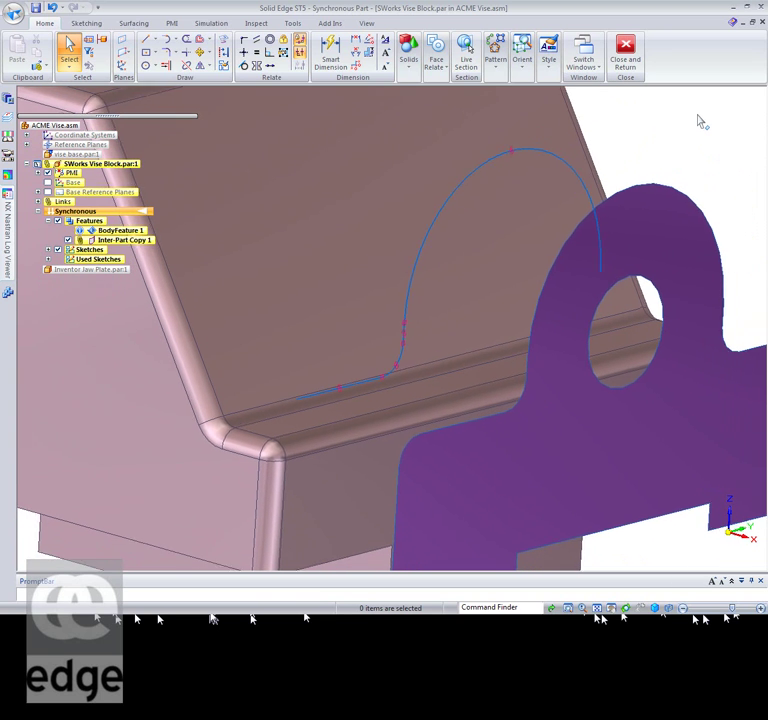
Delete the projected arc and the remaining projected edges from the block's end face.
click(559, 174)
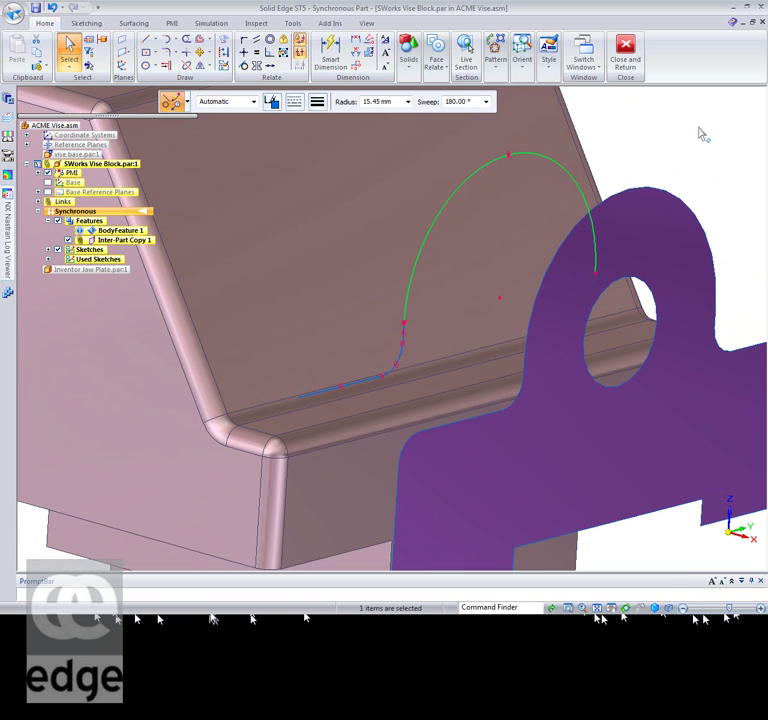
key(Delete)
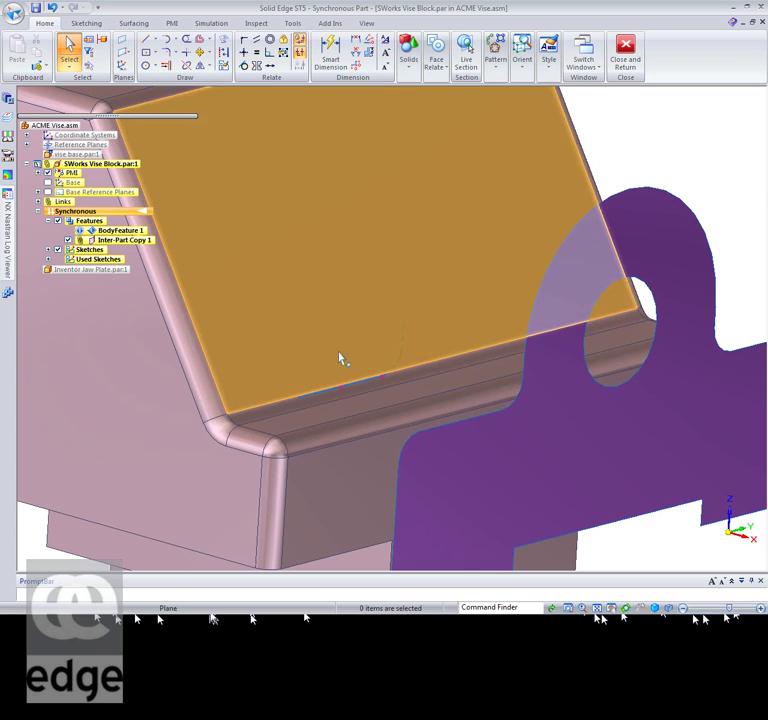
middle_drag(438, 306, 368, 343)
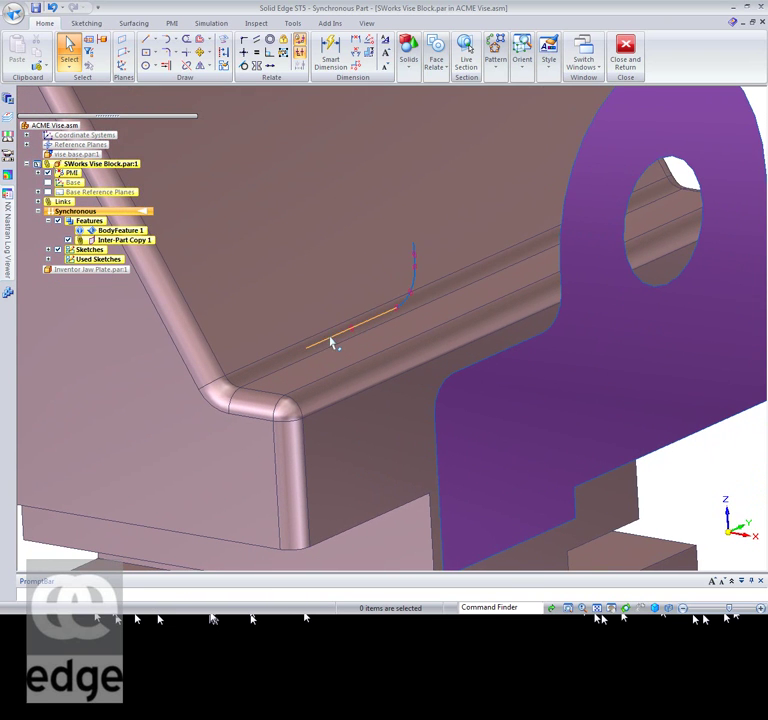
click(333, 351)
key(Escape)
key(ctrl+i)
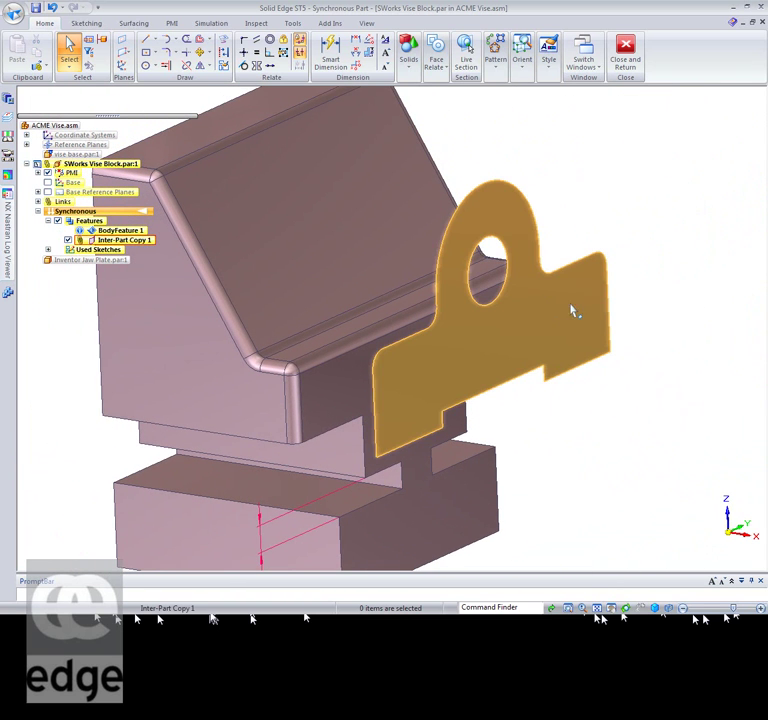
Break Inter-Part Copy 1 into a face set to remove its link to the vise base.
scroll(340, 400, down, 3)
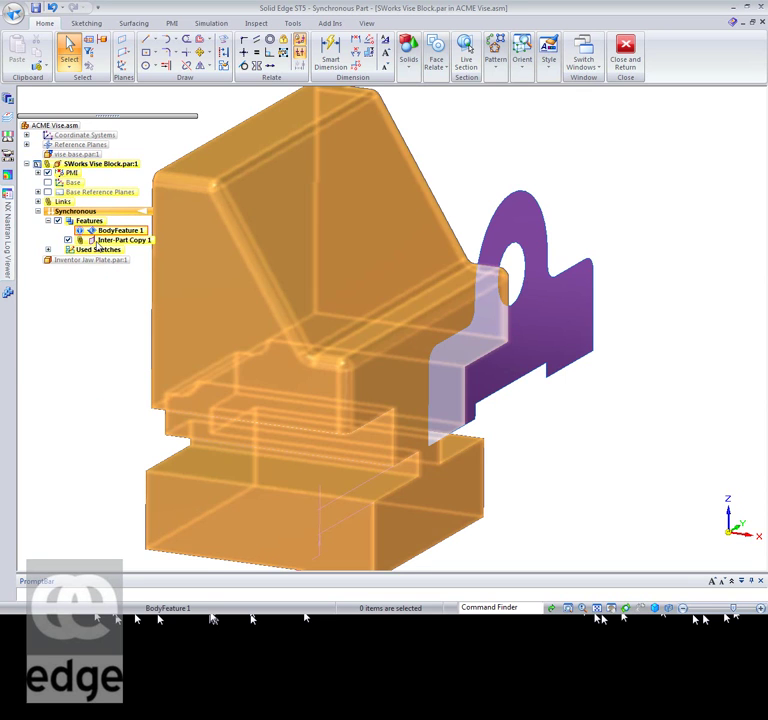
right_click(97, 244)
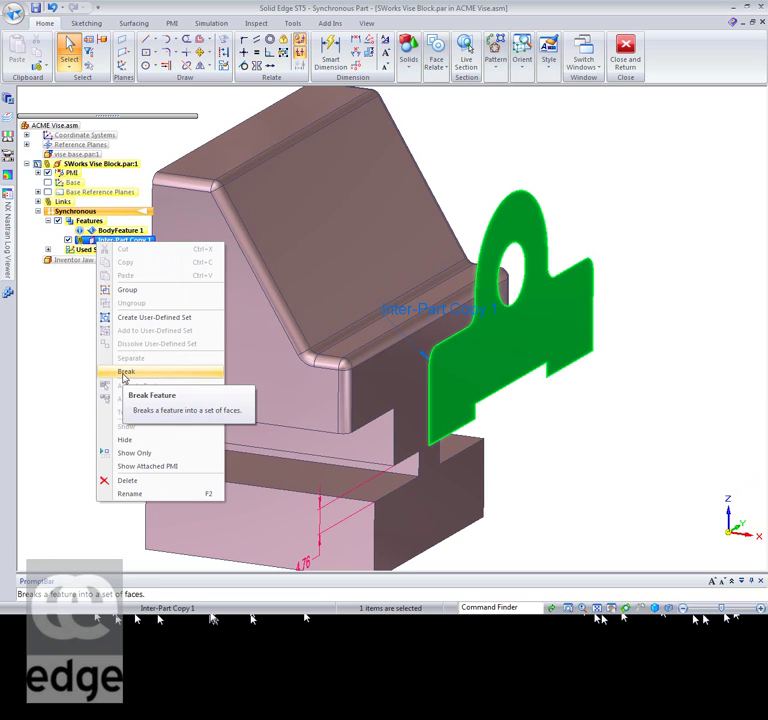
click(124, 373)
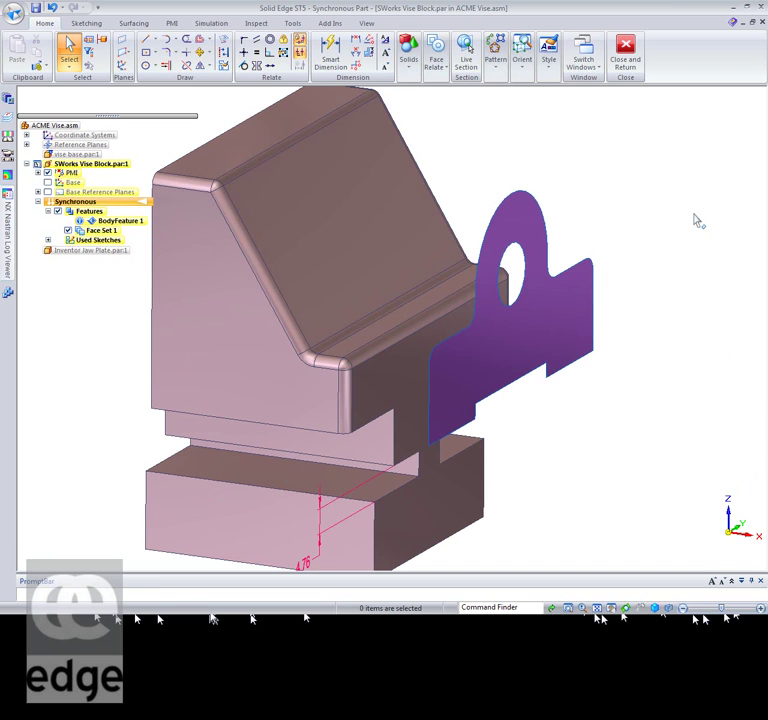
Move the broken-out face onto the plane of the block's vertical end face, using the End Point keypoint option at the ledge corner.
click(576, 328)
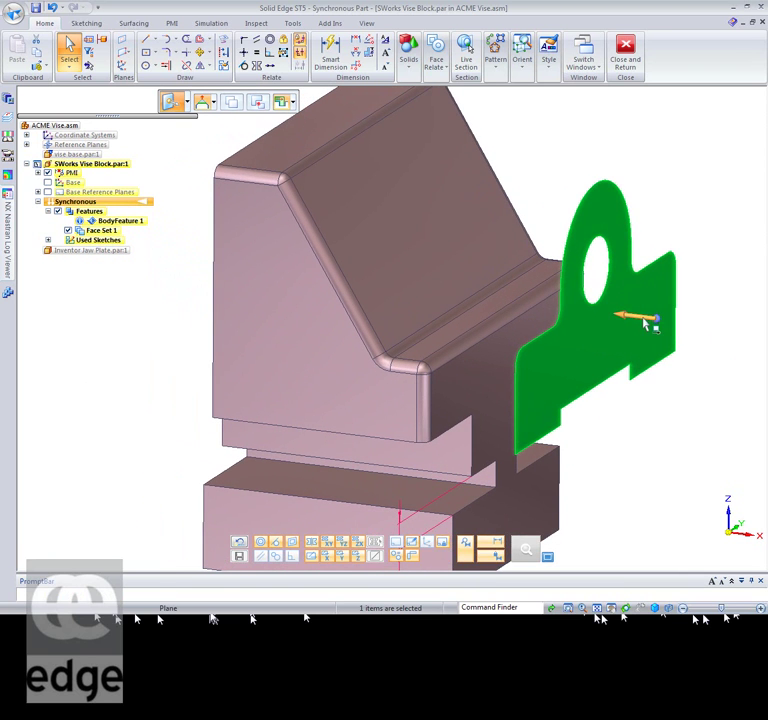
click(645, 322)
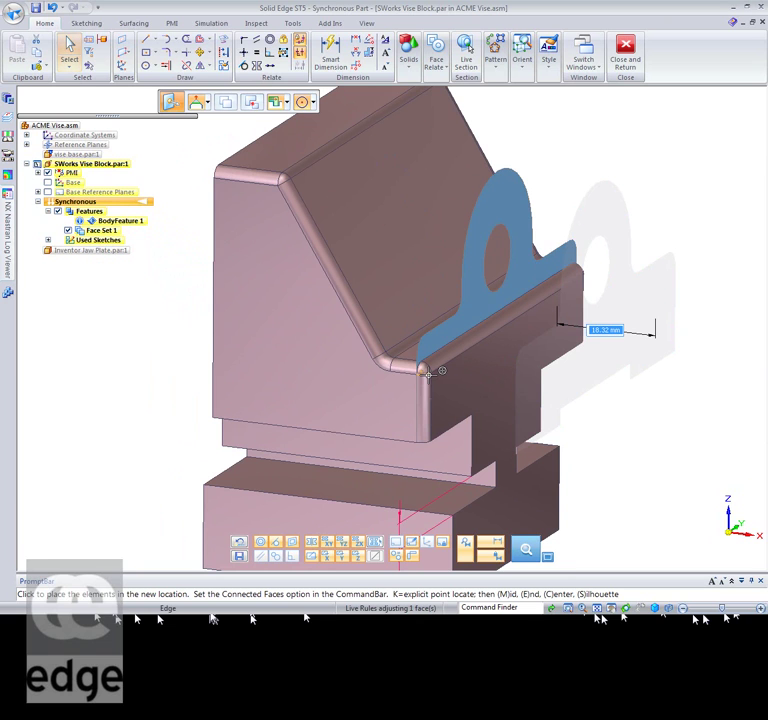
click(432, 367)
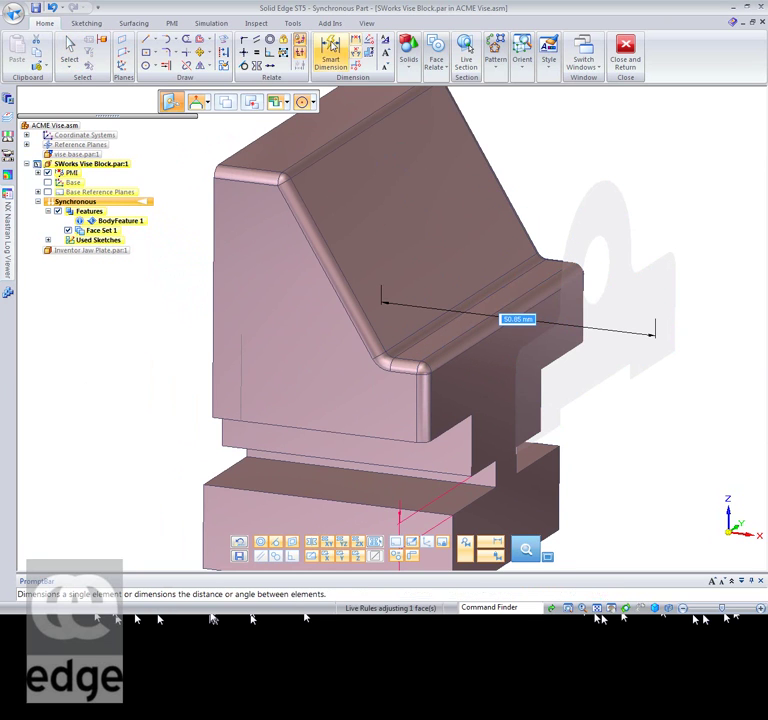
click(312, 103)
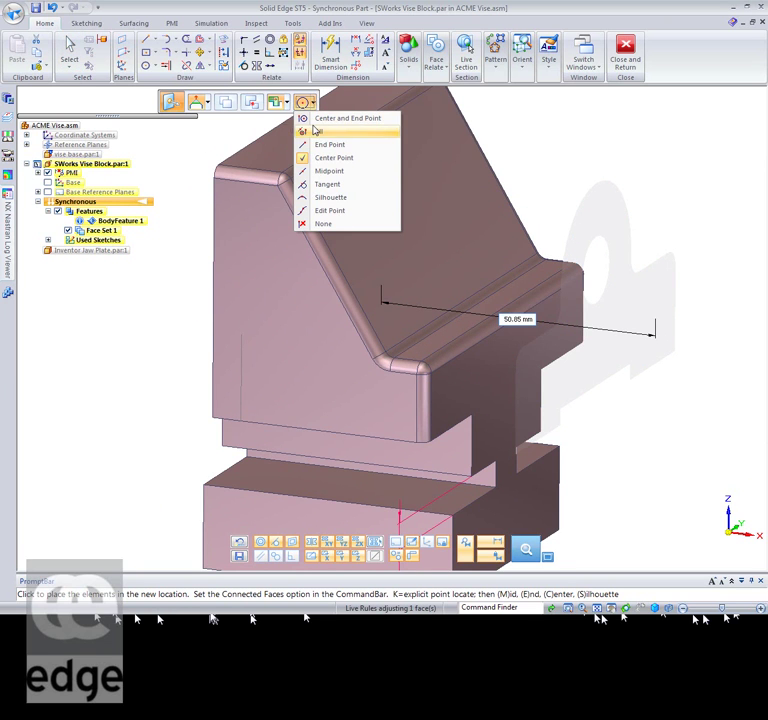
click(336, 146)
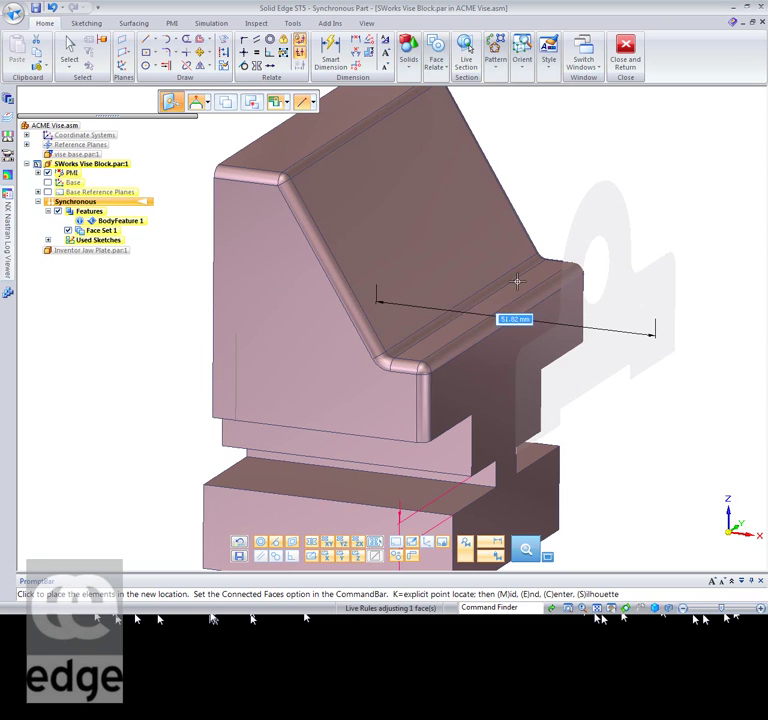
click(431, 373)
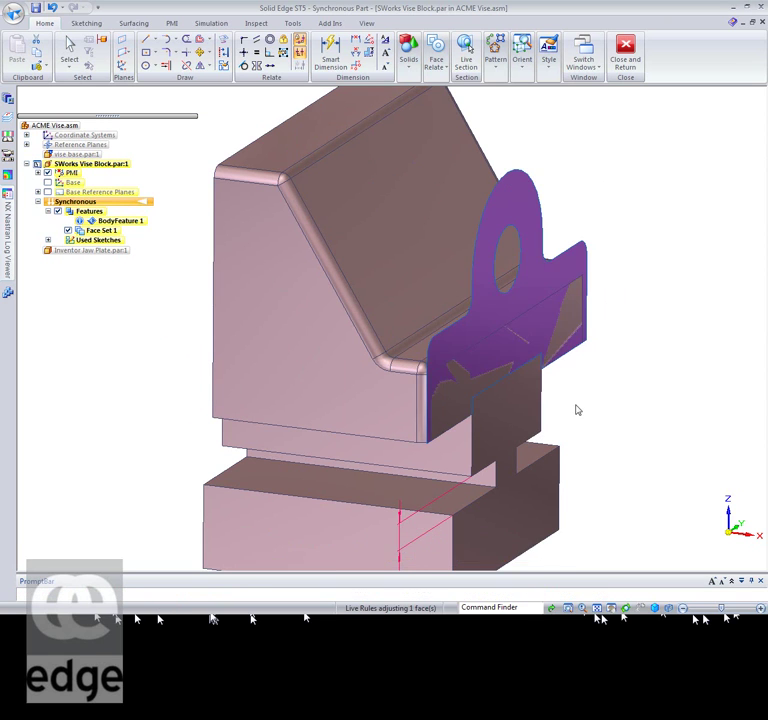
click(729, 397)
key(ctrl+i)
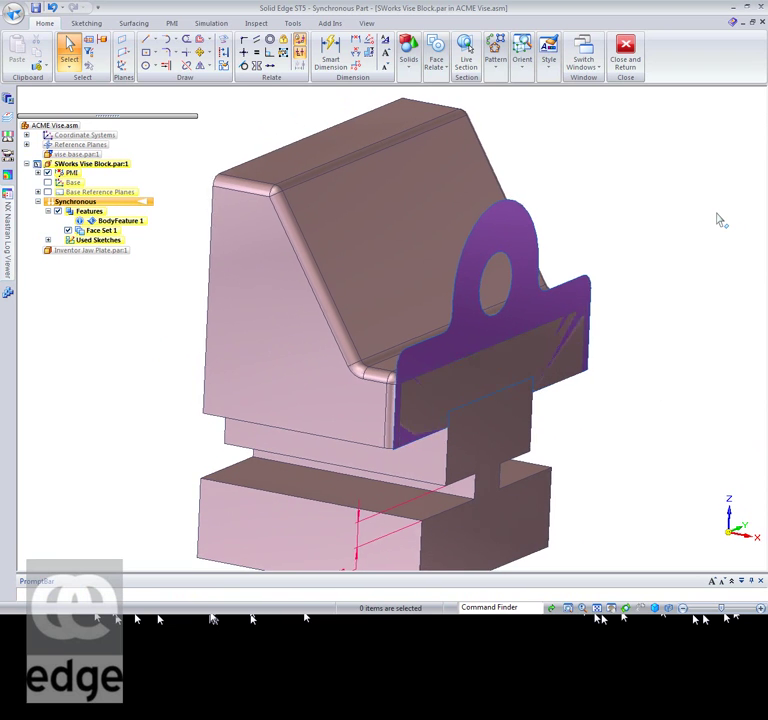
Try extruding the Face Set 1 face into the block up to the vertex at the upper rounded edge, and undo that extrusion.
click(513, 230)
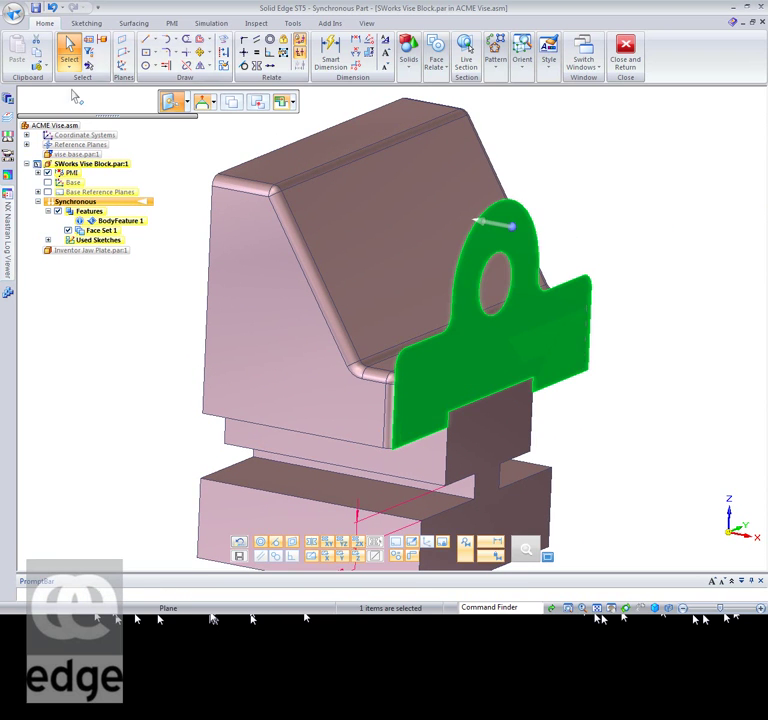
click(183, 102)
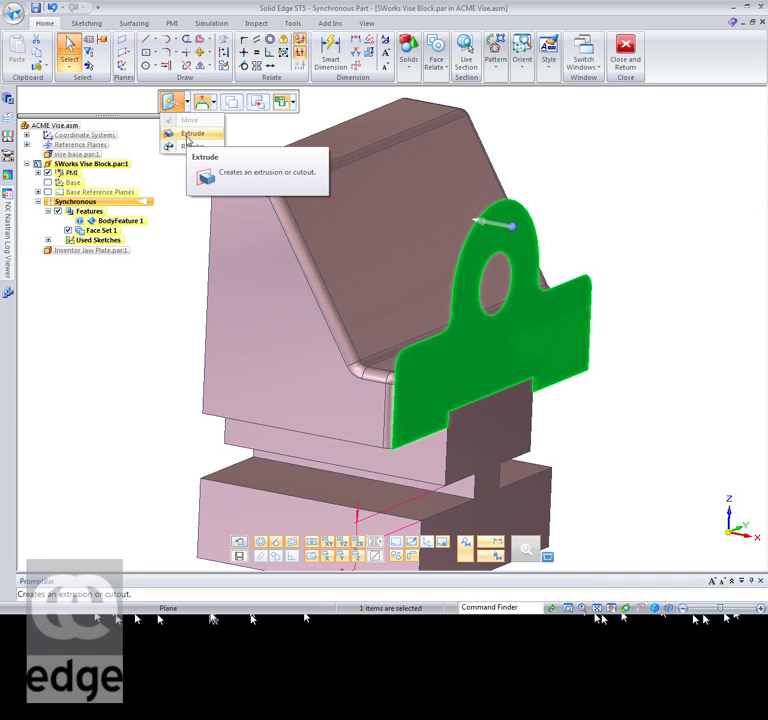
click(187, 137)
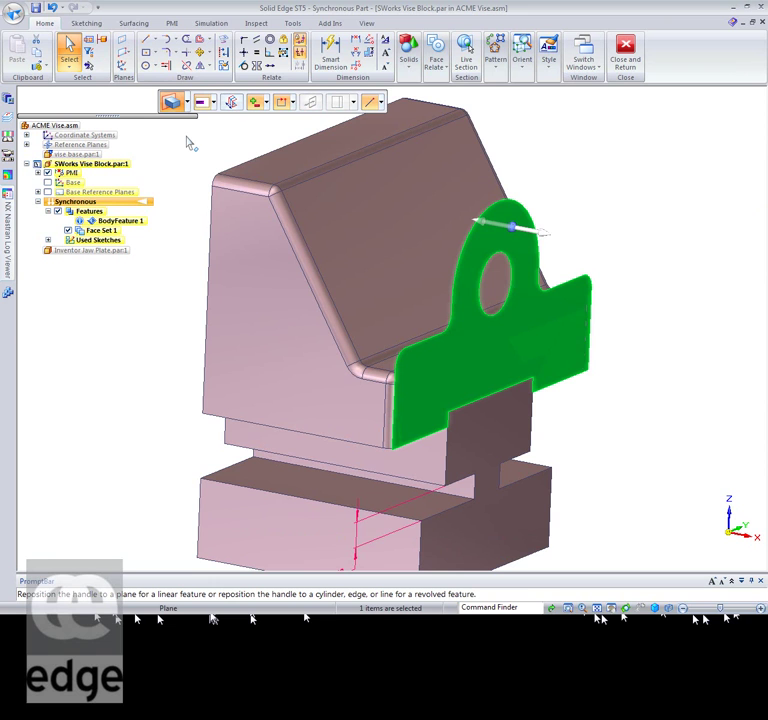
click(497, 224)
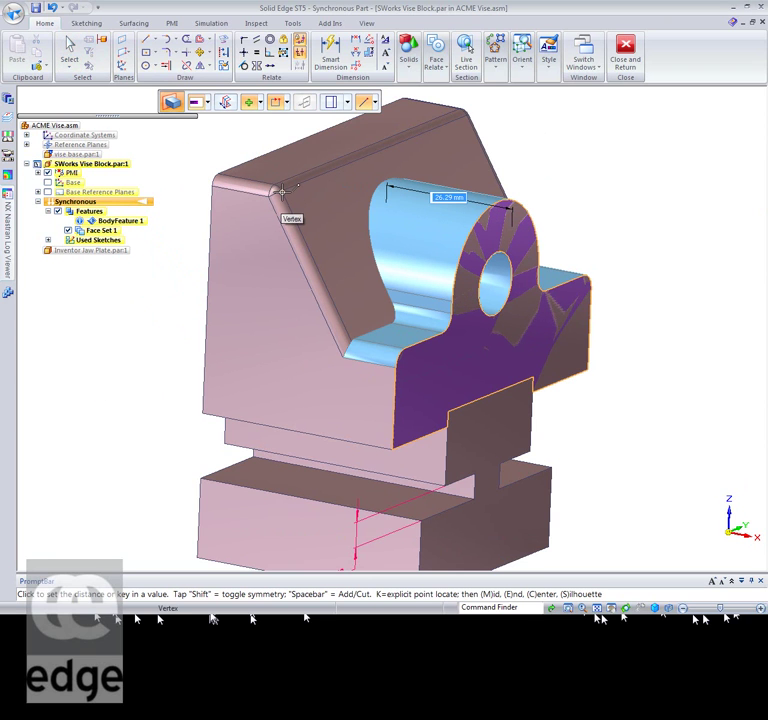
click(283, 191)
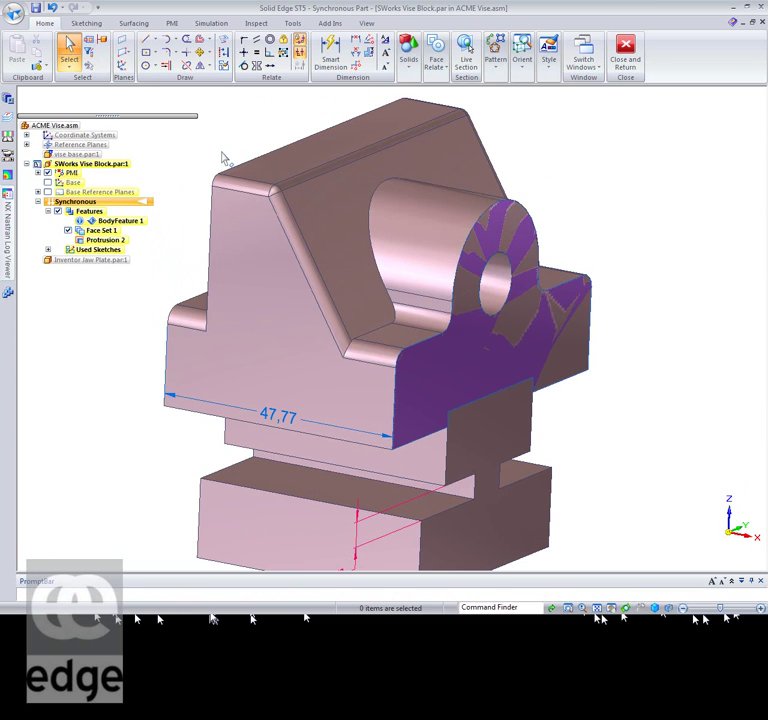
click(52, 7)
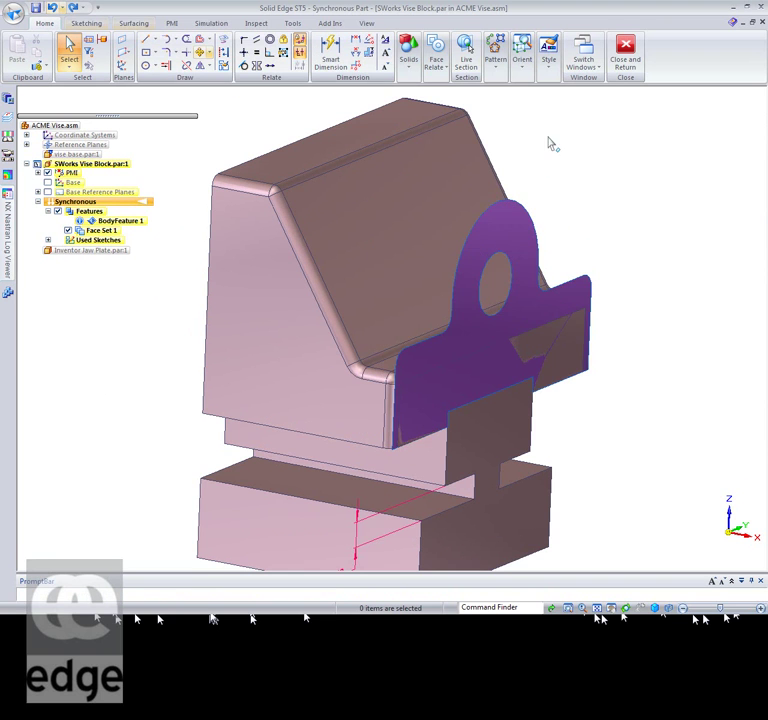
click(531, 214)
click(495, 217)
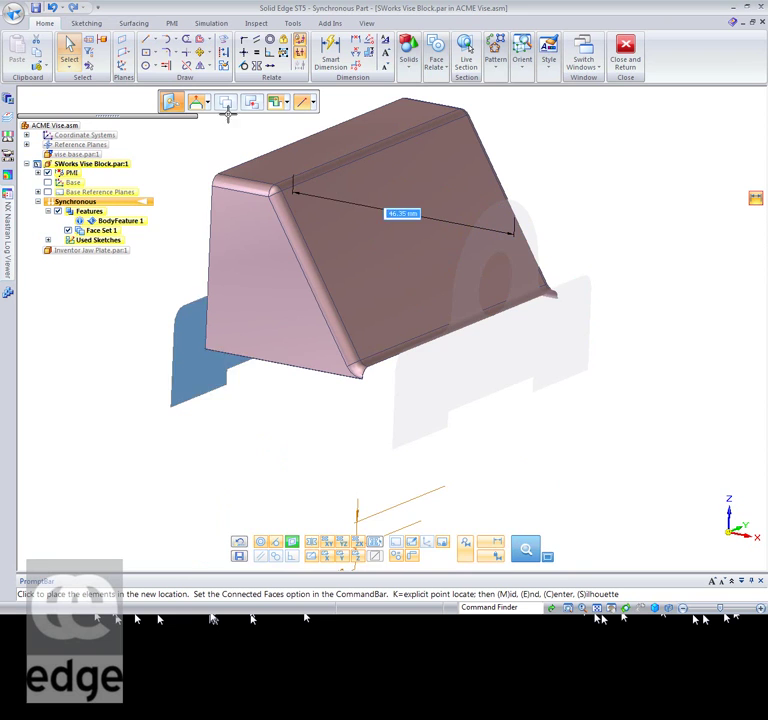
click(197, 104)
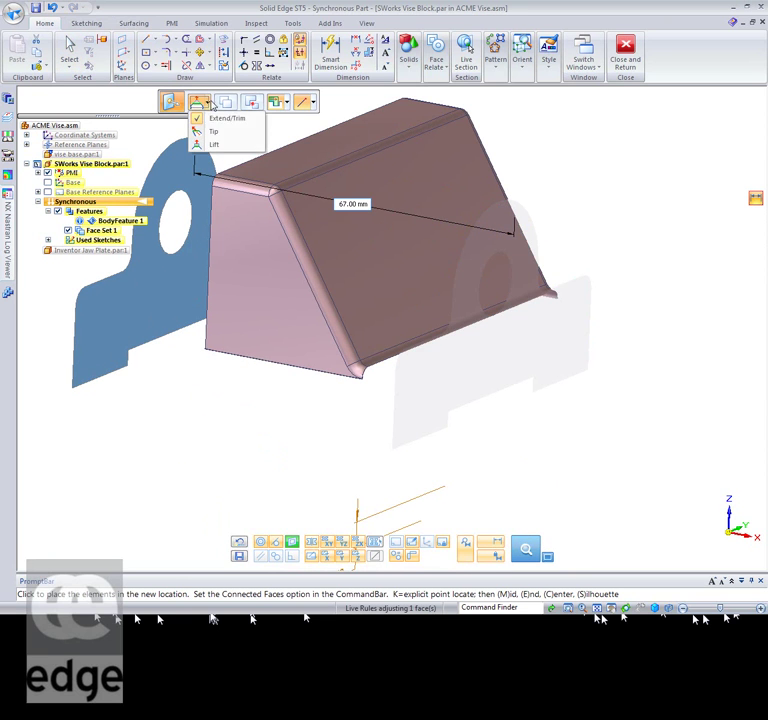
click(588, 146)
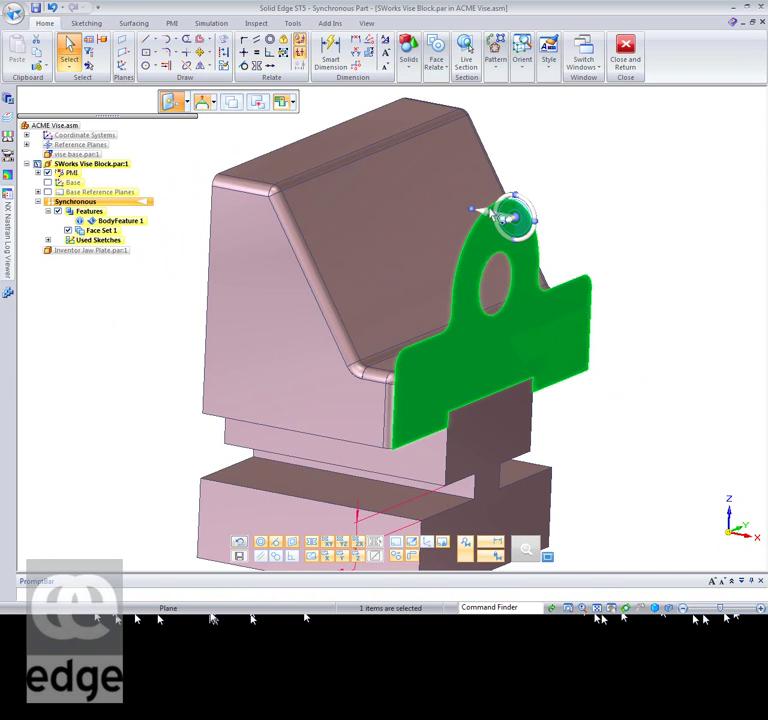
click(490, 212)
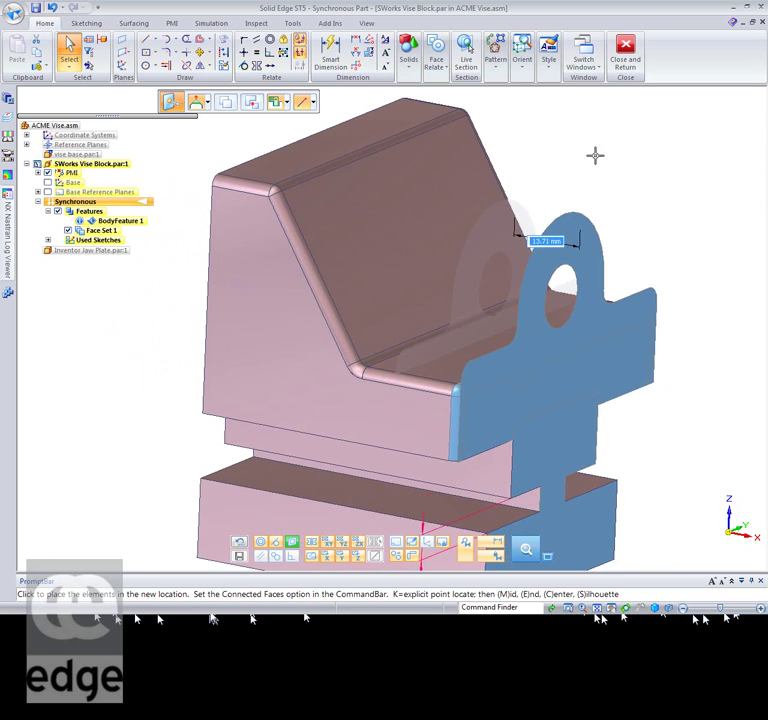
click(627, 151)
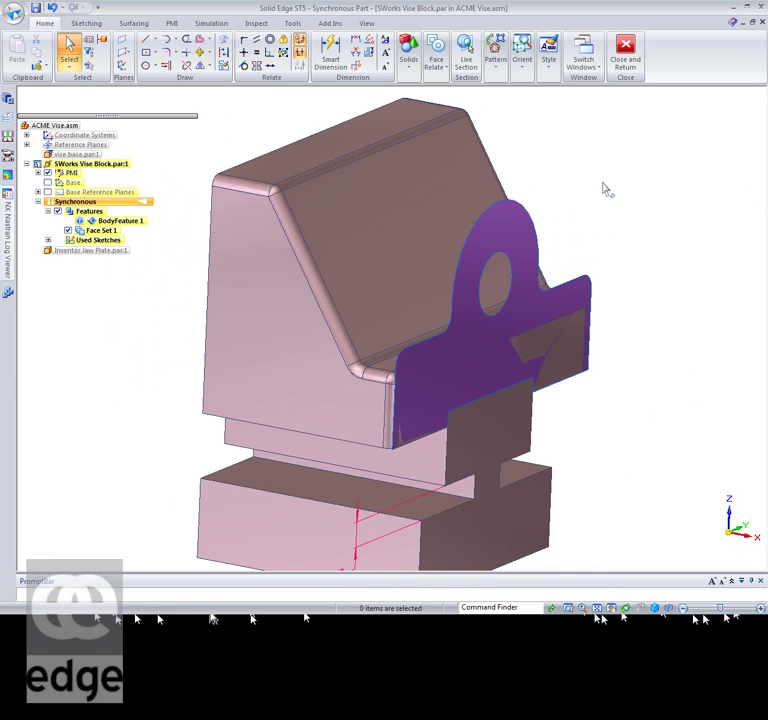
Extrude the Face Set 1 face through the block to its far vertical face, about 39.7 mm deep.
click(535, 230)
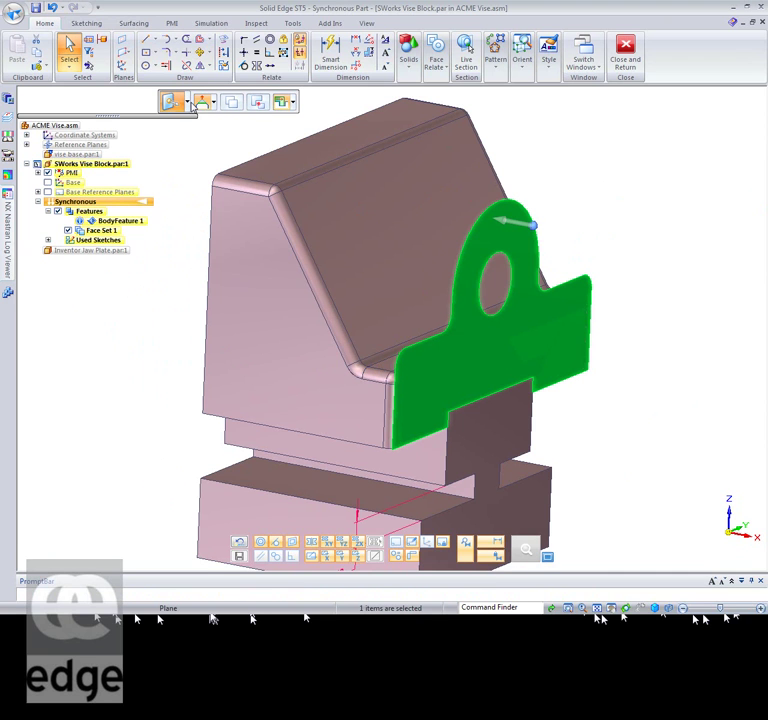
click(181, 102)
click(191, 133)
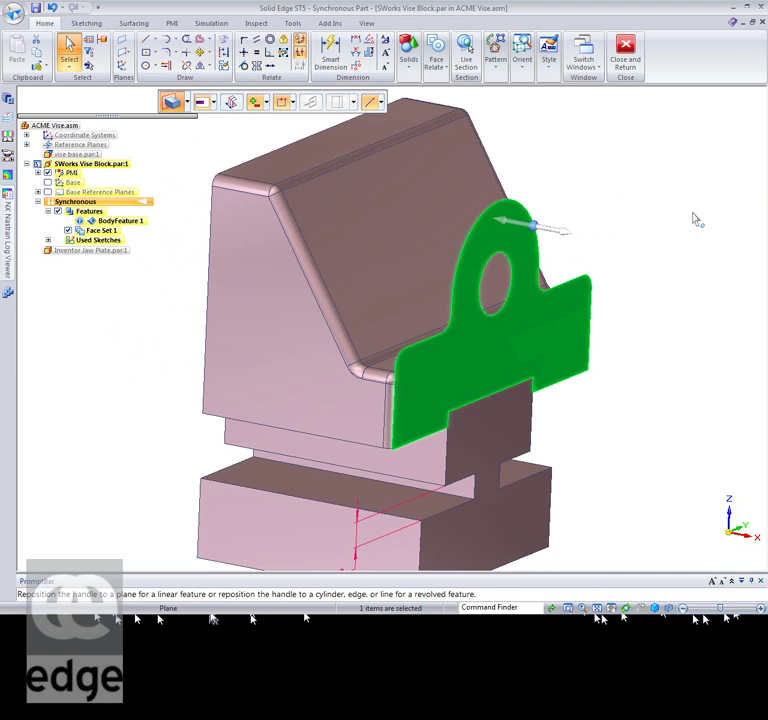
click(519, 227)
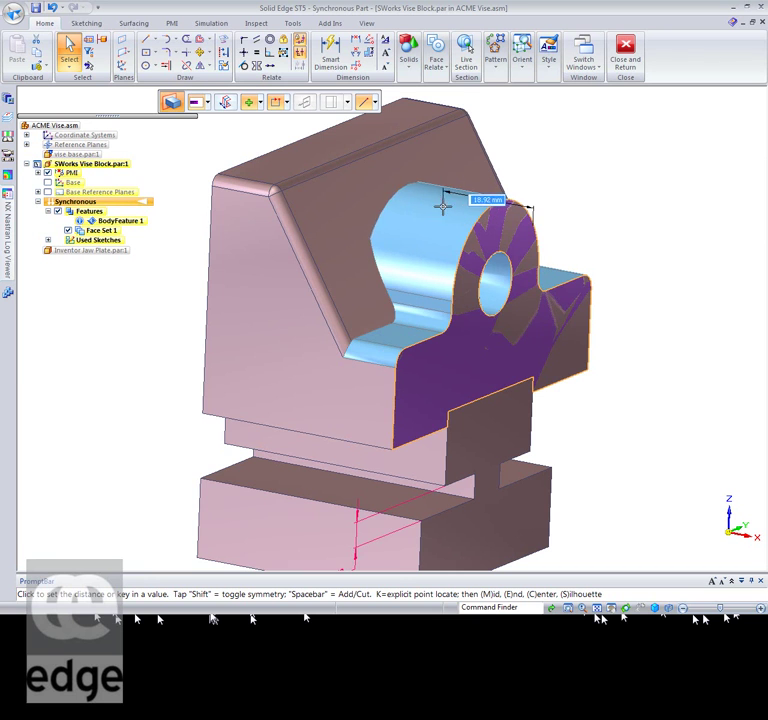
click(410, 195)
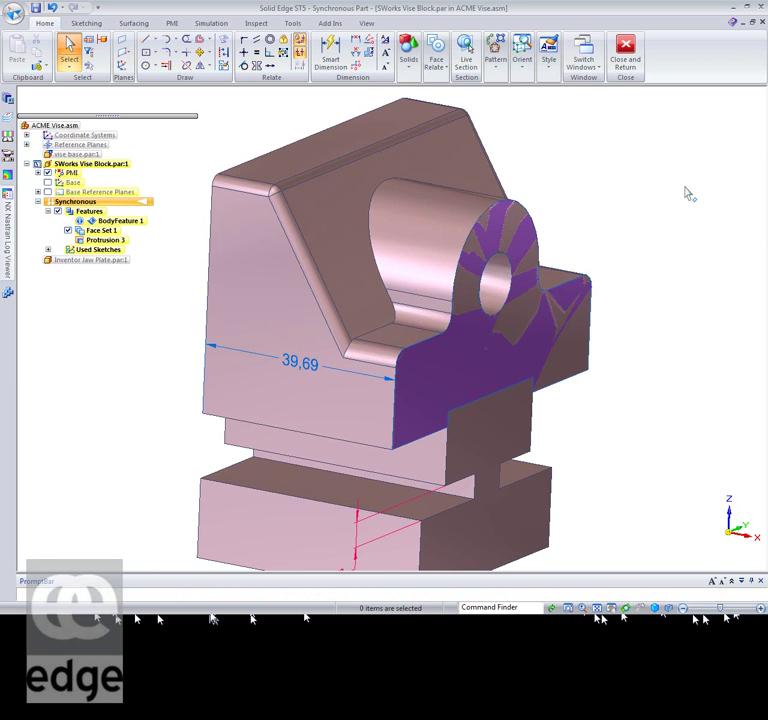
Round the edge chain where the extruded boss and ledge meet the block's sloped face with a 3 mm radius.
middle_drag(707, 198, 680, 211)
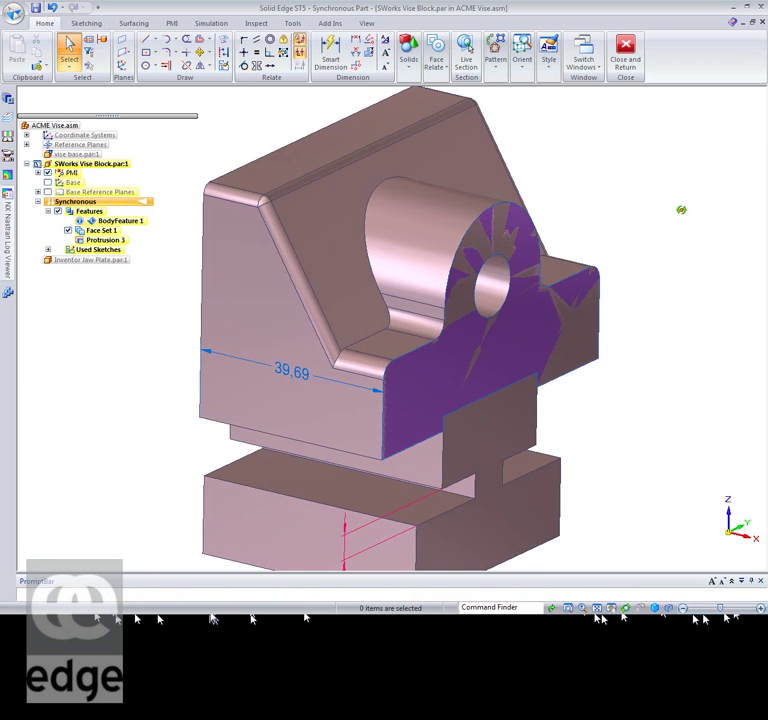
click(411, 62)
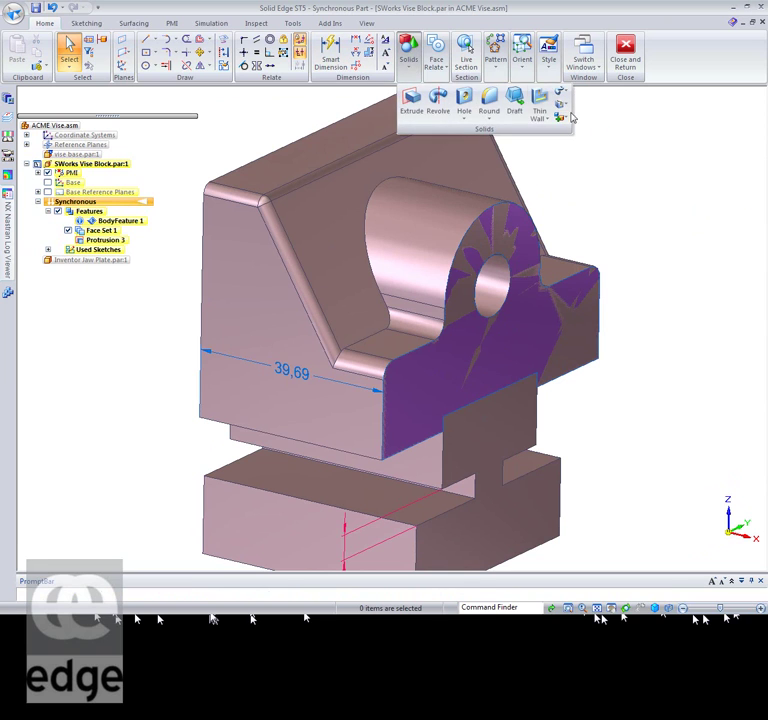
click(493, 100)
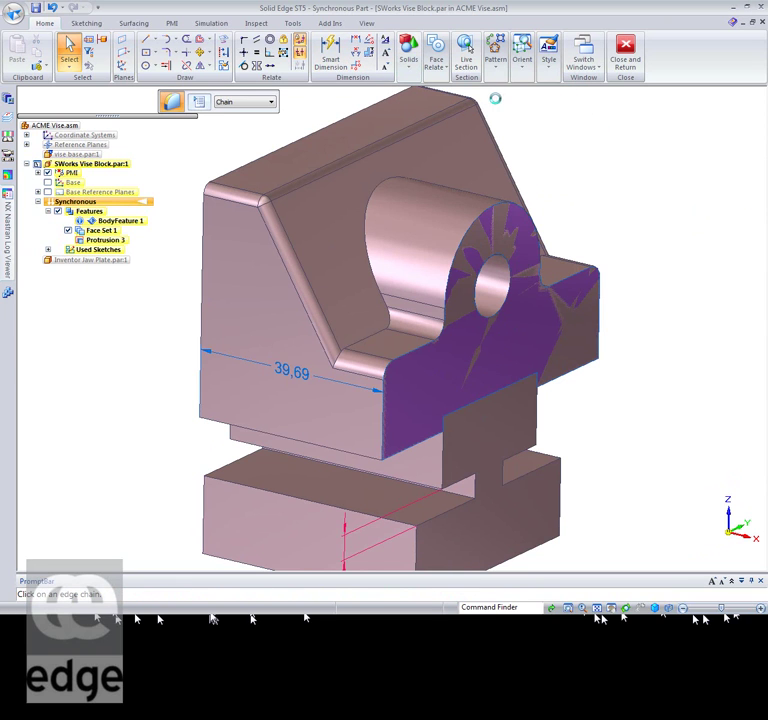
click(393, 182)
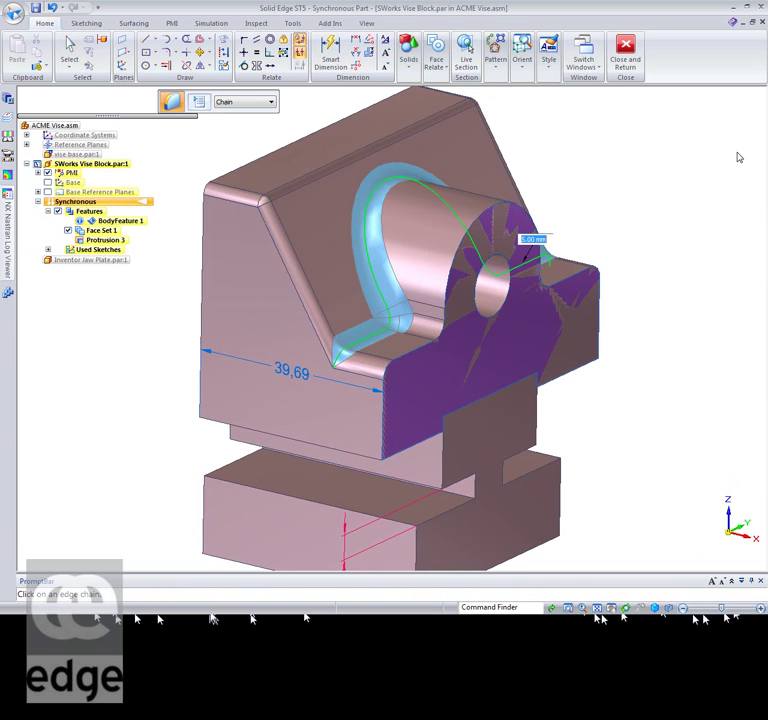
text(3)
key(Return)
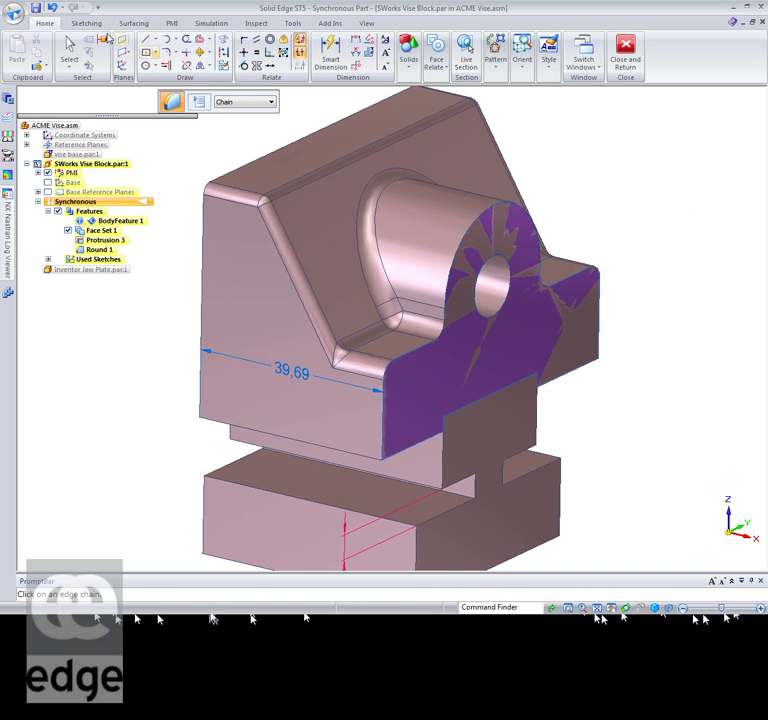
click(69, 52)
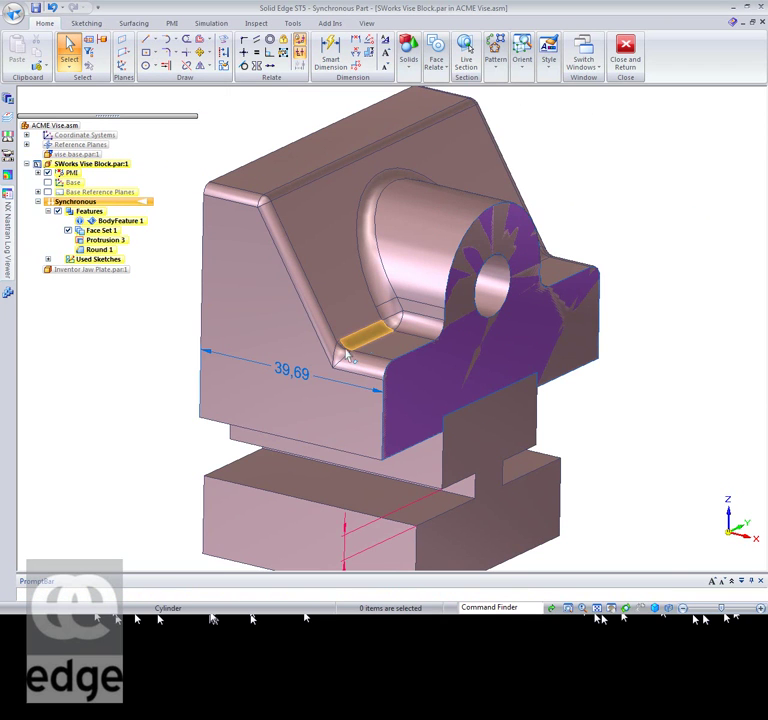
Hide Face Set 1 on the block and delete it from the part.
click(68, 230)
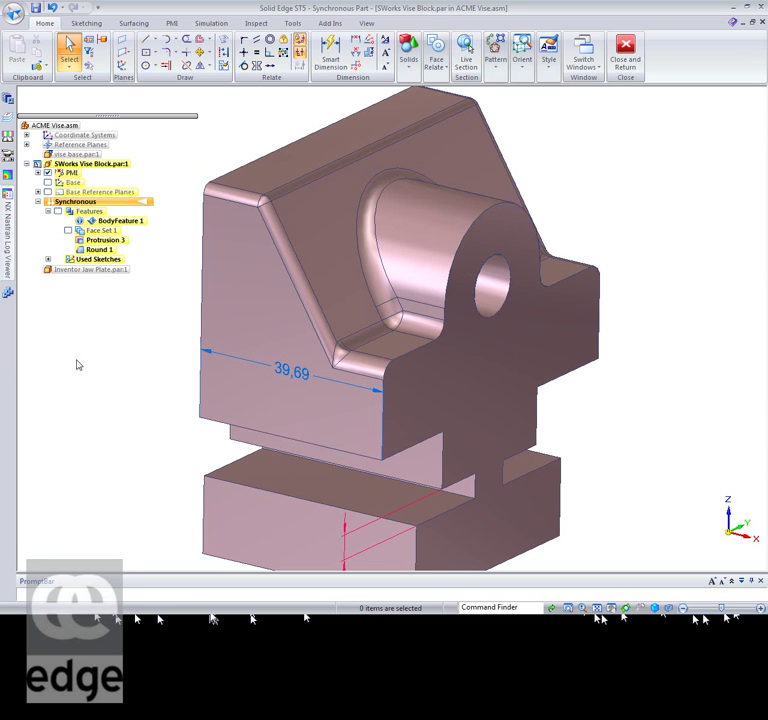
click(106, 233)
right_click(106, 233)
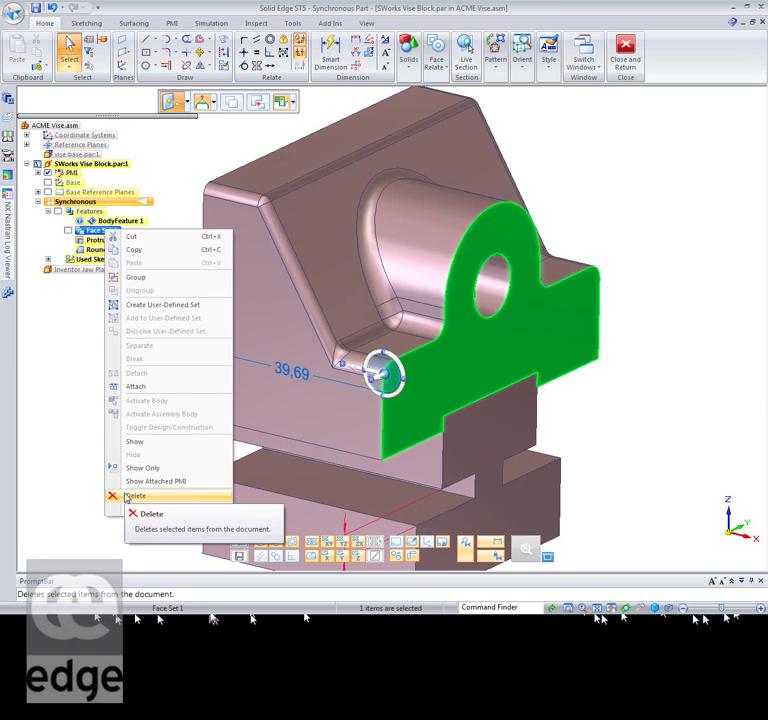
click(112, 495)
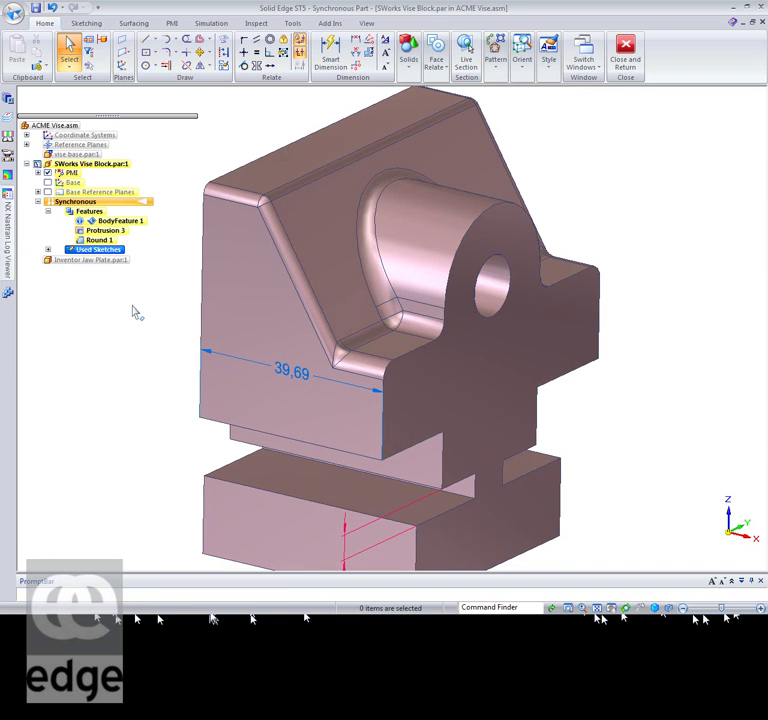
Close the in-place part edit to return to the ACME Vise assembly, and set selection to Face Priority.
click(627, 60)
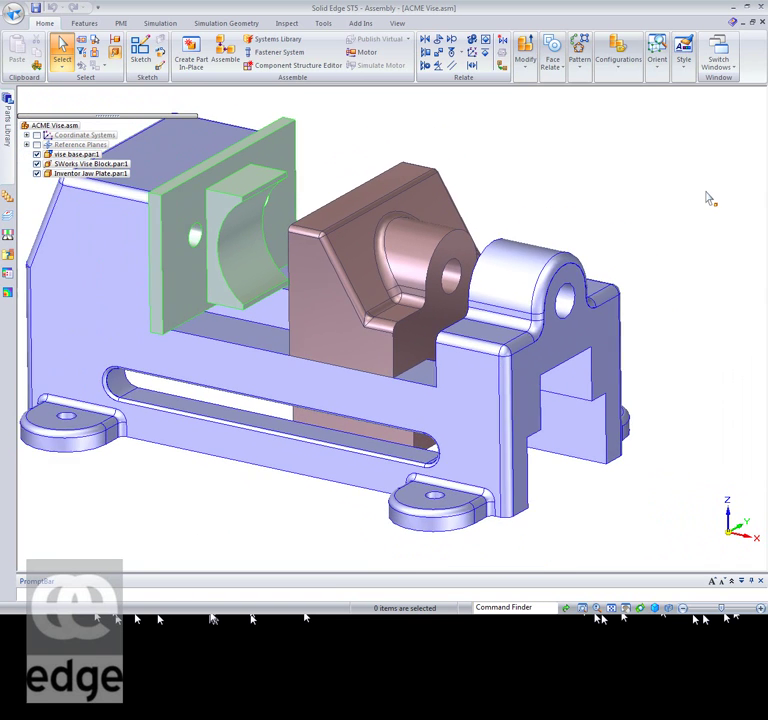
click(62, 64)
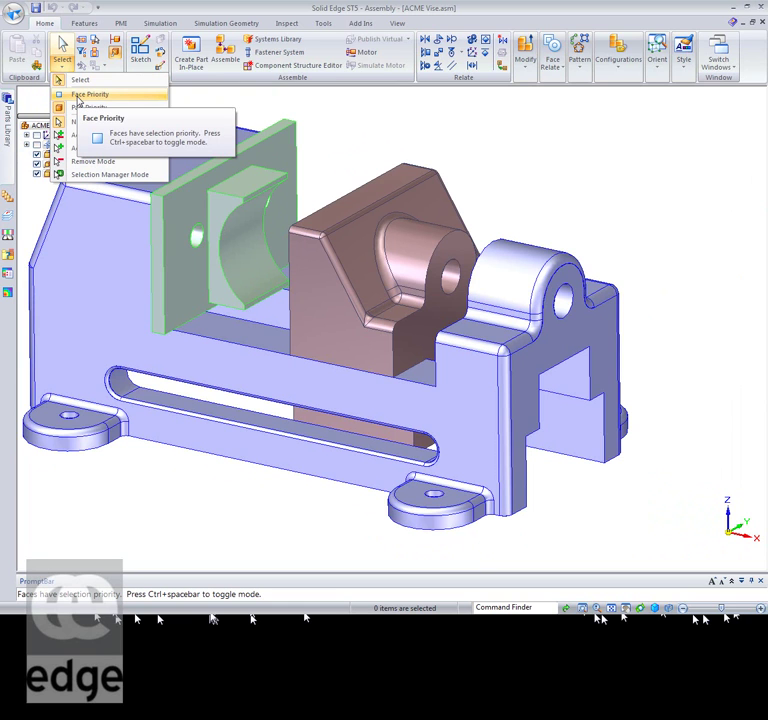
click(78, 96)
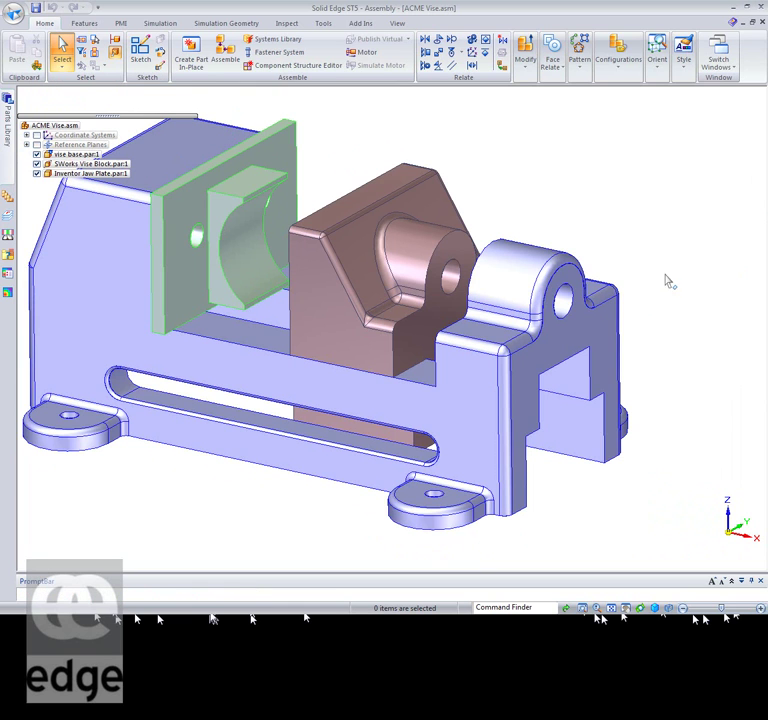
Try moving the vise base's M14 hole and its surrounding boss upward without the block.
click(582, 310)
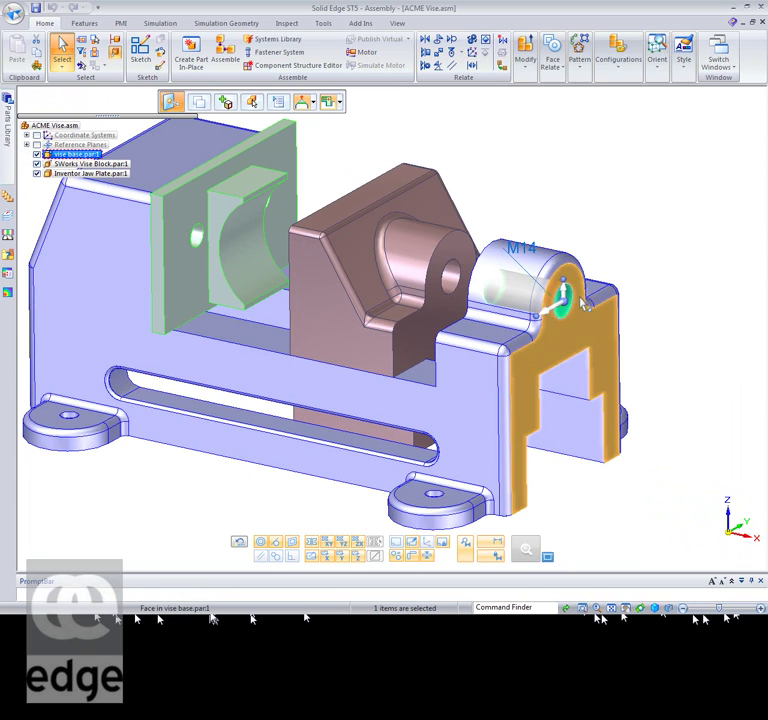
click(565, 295)
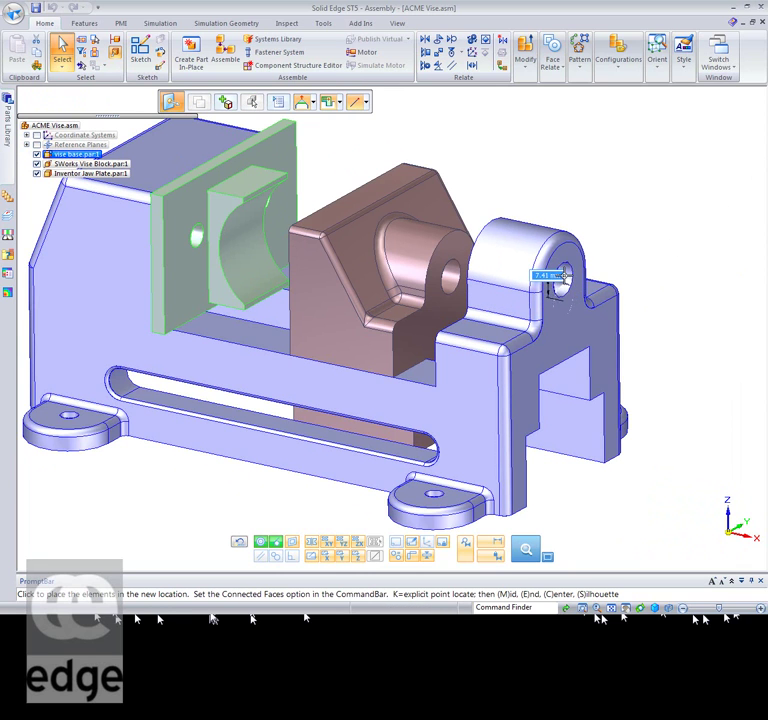
key(Escape)
key(Escape)
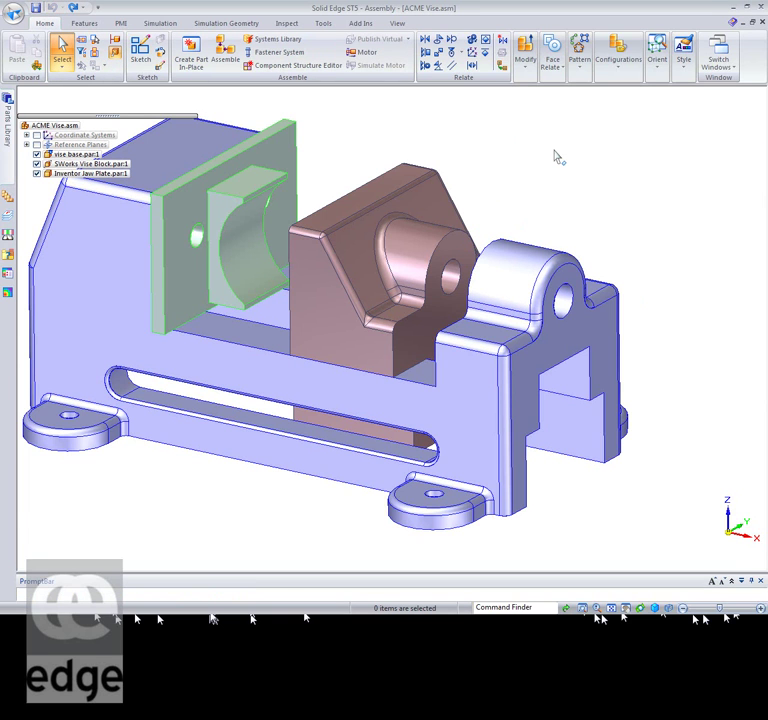
Move the vise base's M14 hole and the block's boss hole upward together by about 4.5 mm.
click(572, 312)
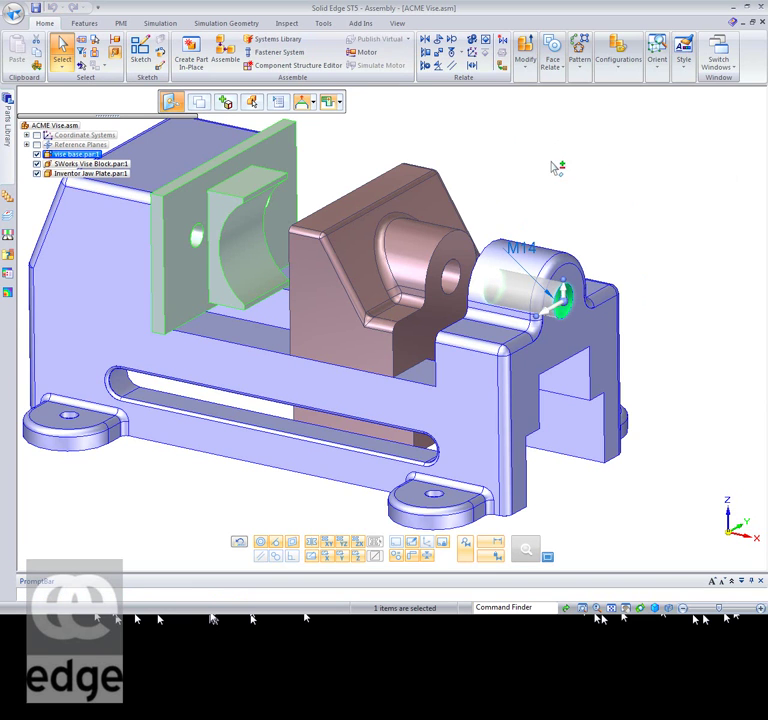
ctrl+click(448, 272)
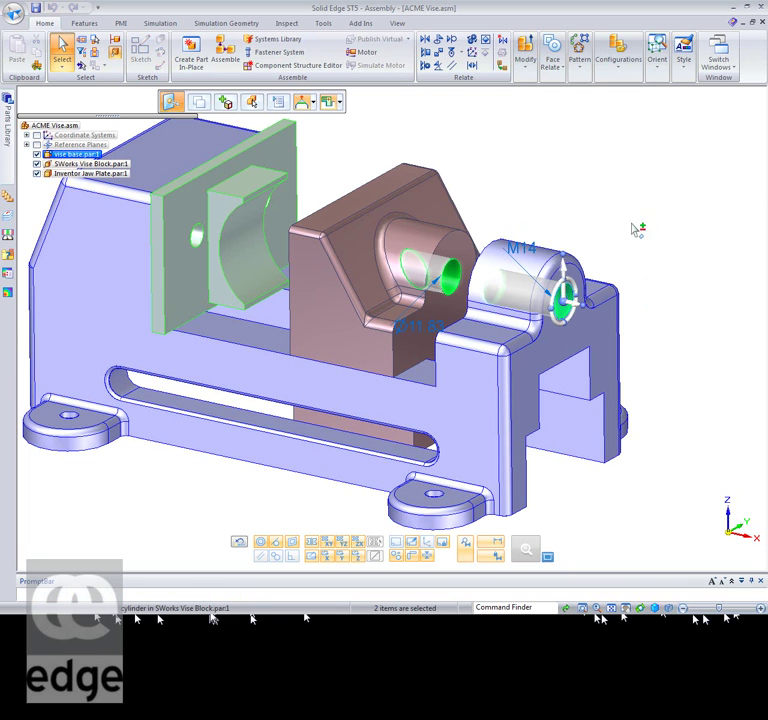
click(564, 307)
click(564, 307)
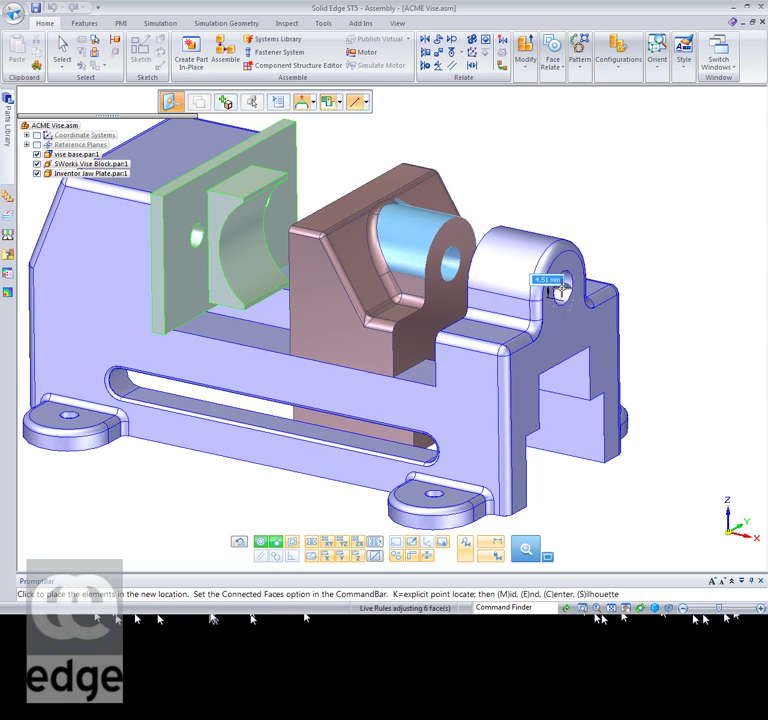
click(561, 289)
click(660, 225)
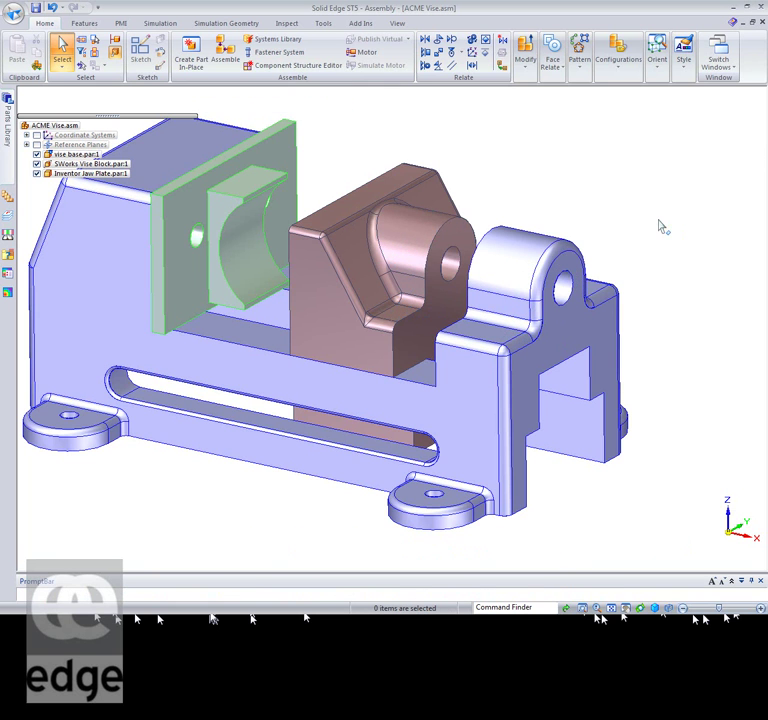
mouse_move(708, 225)
middle_down()
mouse_move(677, 204)
mouse_move(700, 212)
middle_up()
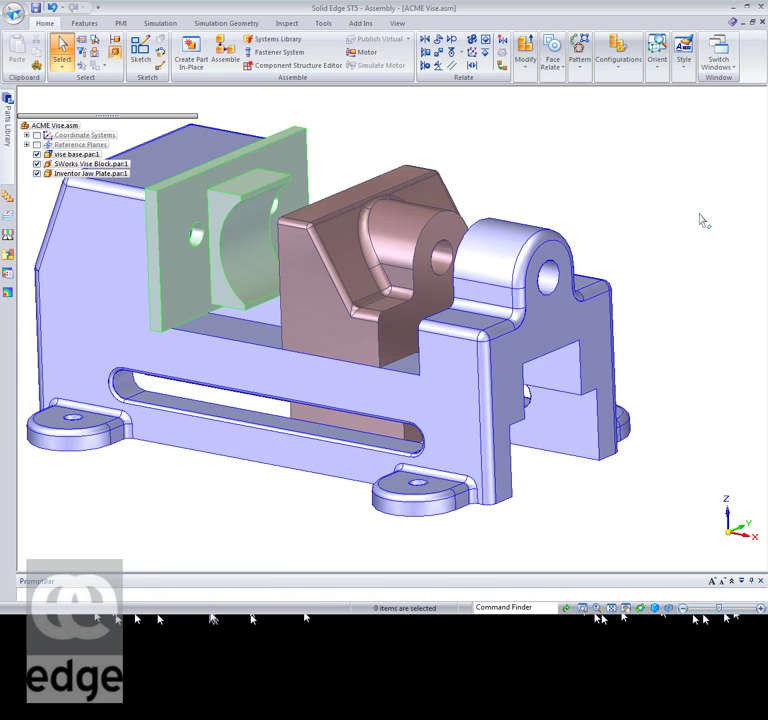
Undo the upward moves of the vise base's M14 hole and the block's boss hole.
click(56, 8)
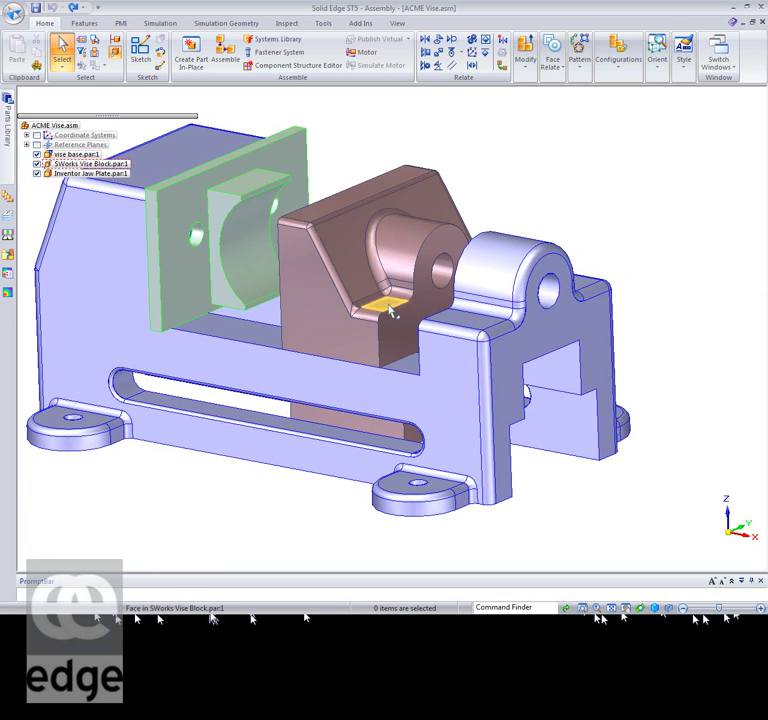
middle_drag(720, 269, 642, 229)
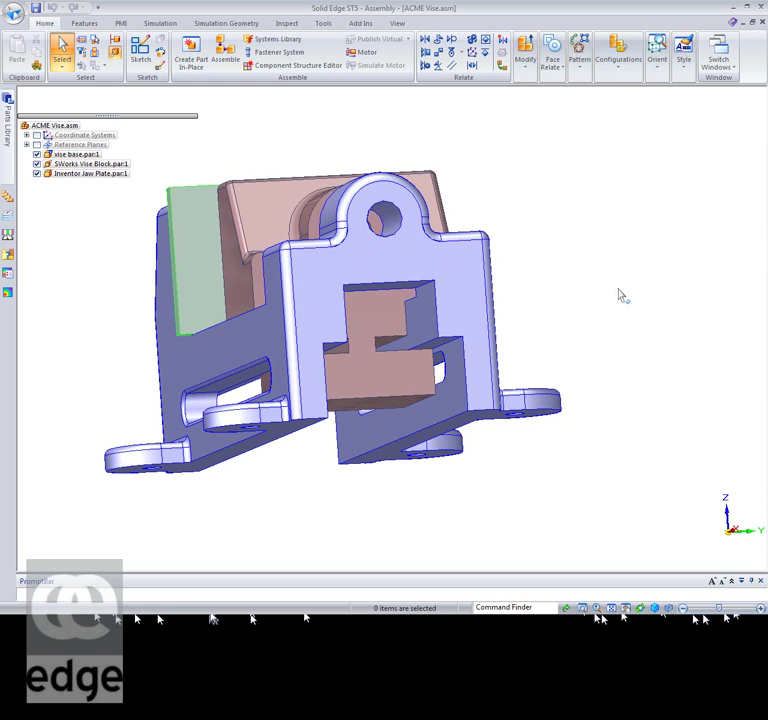
key(ctrl+i)
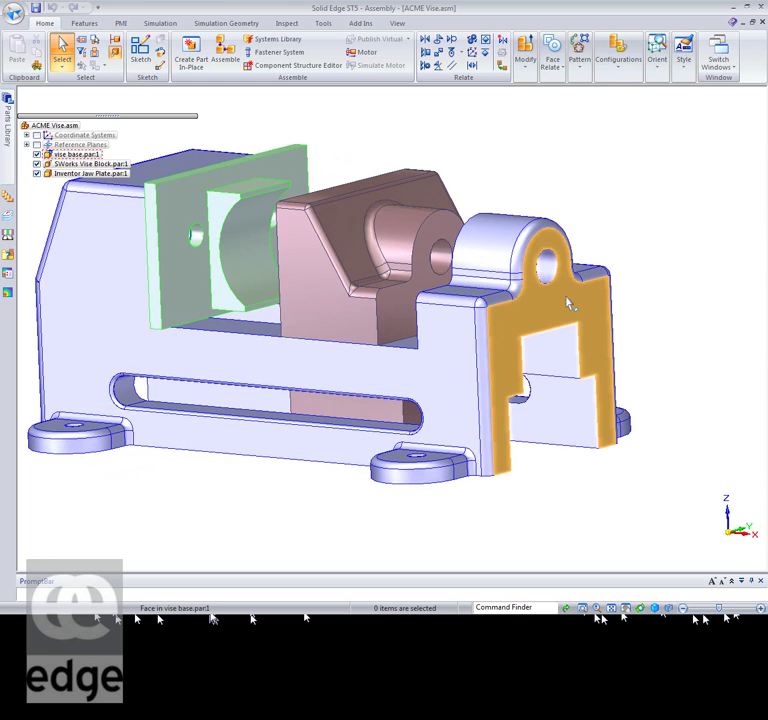
Start inter-part relationships with the SWorks Vise Block as the driven component and the vise base as the driving part.
click(499, 67)
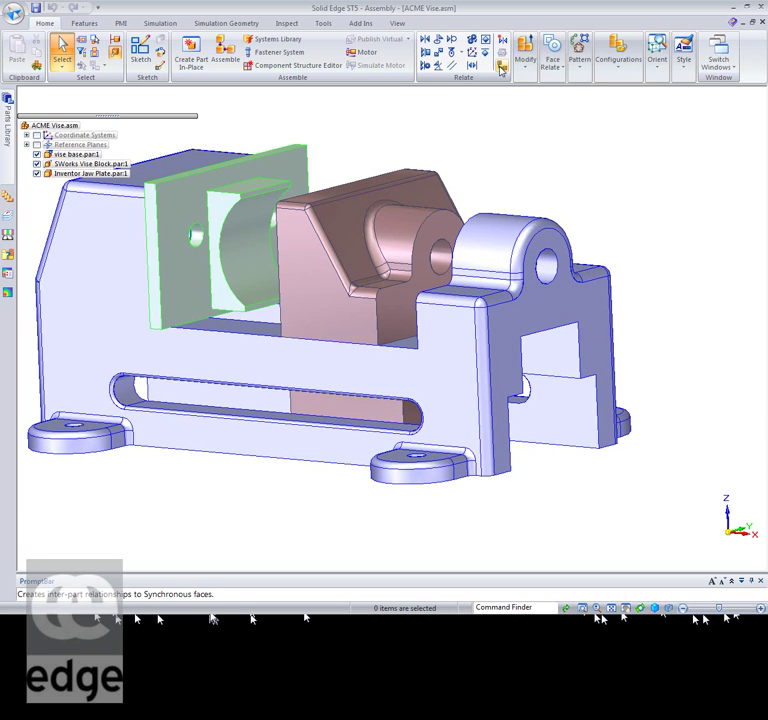
click(499, 67)
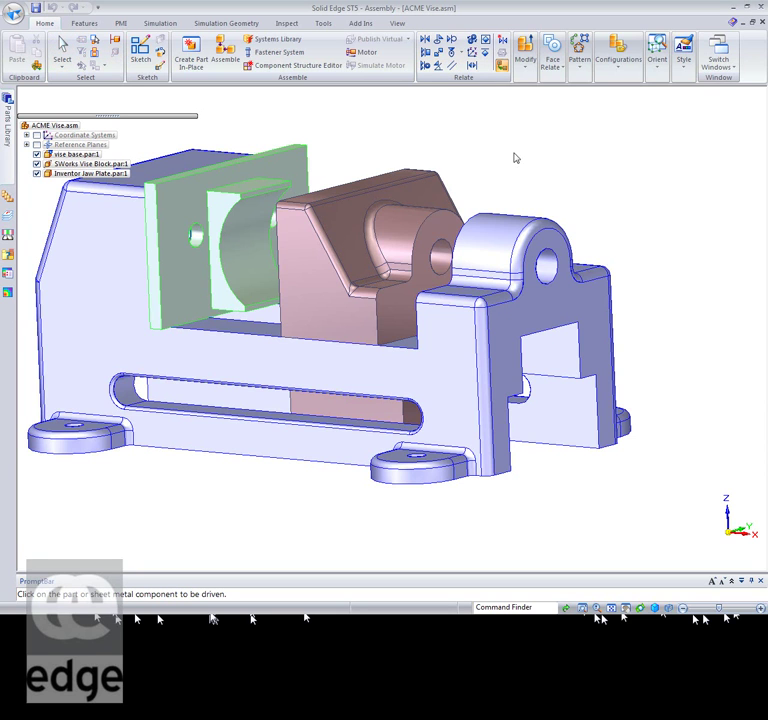
middle_drag(555, 165, 691, 171)
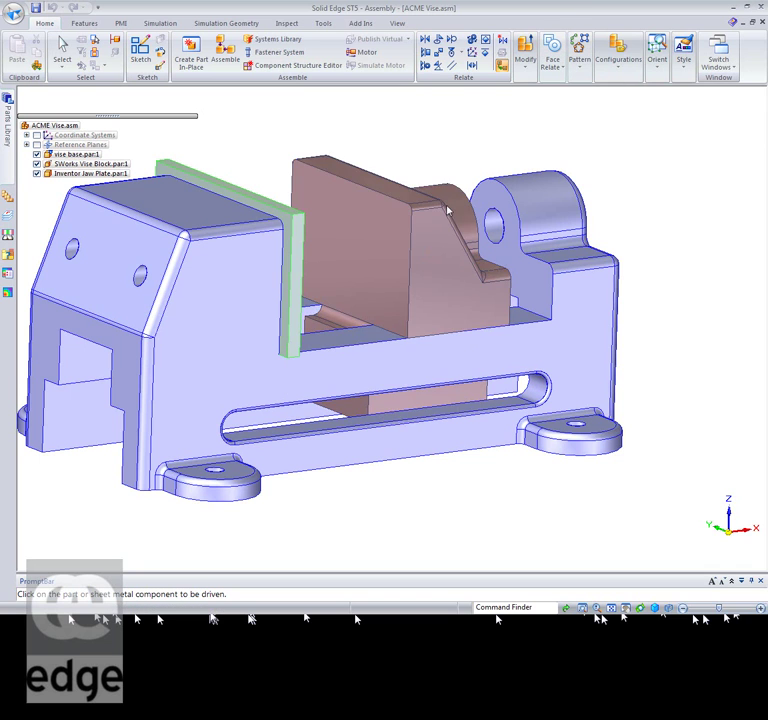
click(416, 258)
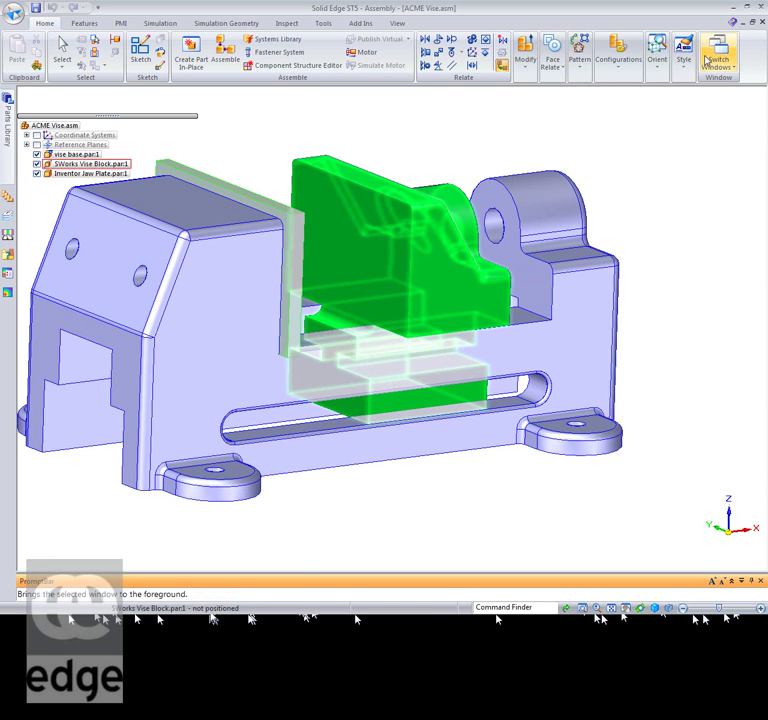
click(563, 289)
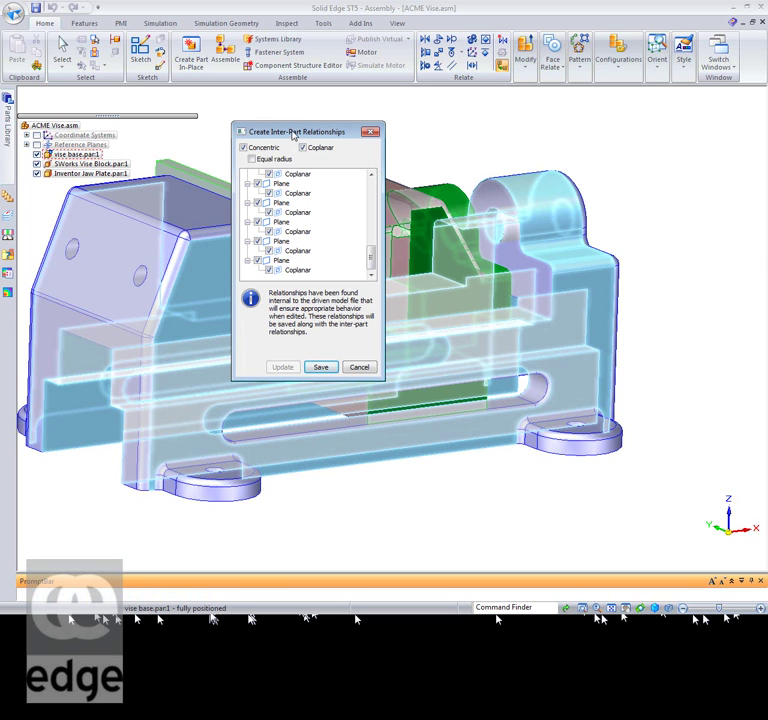
Try including Equal radius among the inter-part relationships, update the list and review its entries.
drag(293, 135, 306, 124)
click(264, 149)
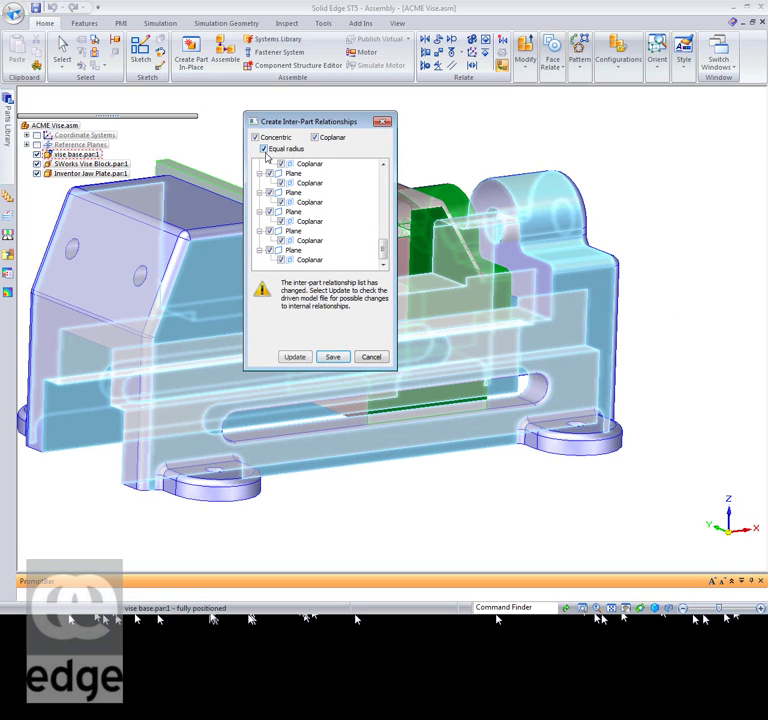
click(290, 358)
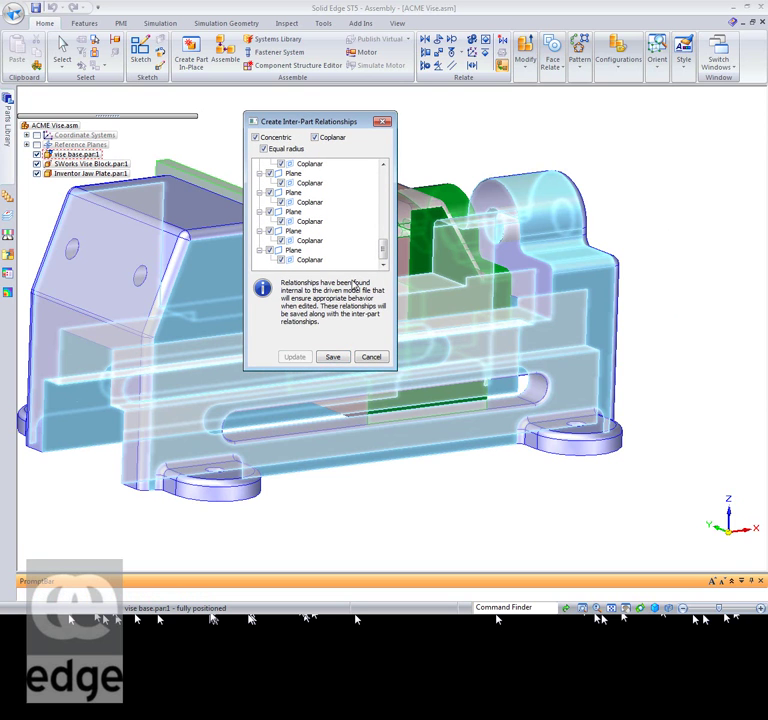
drag(345, 122, 195, 179)
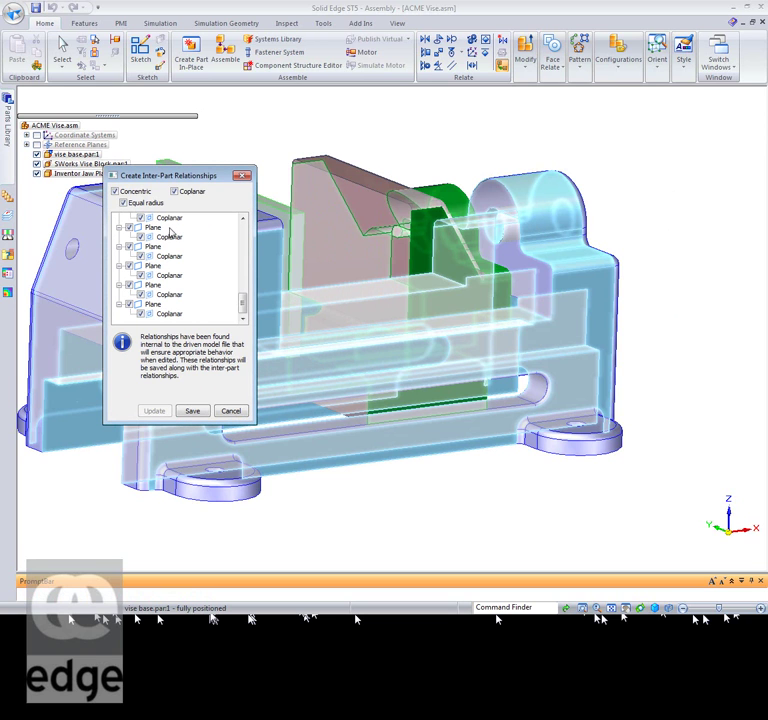
drag(245, 302, 248, 233)
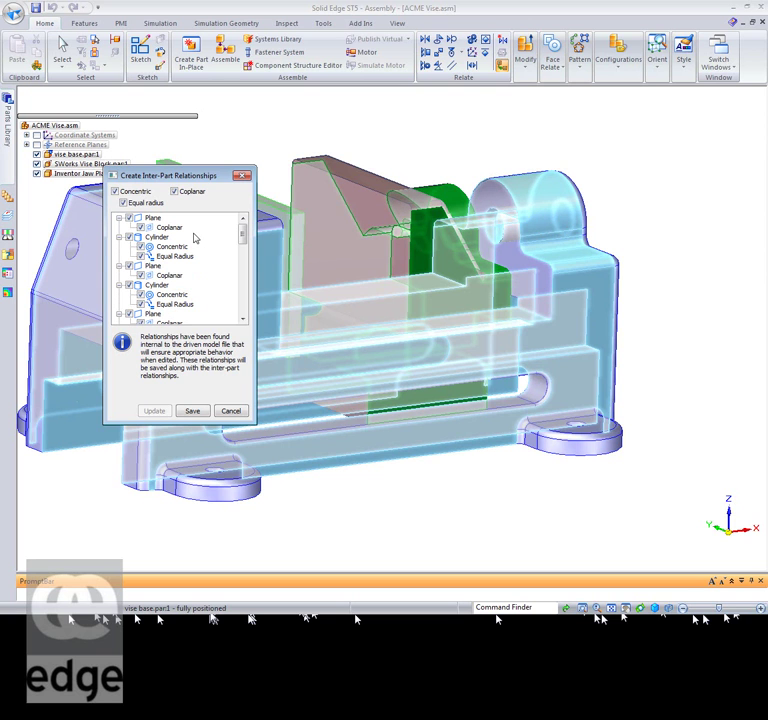
Exclude Equal radius, update the list and save the Concentric and Coplanar inter-part relationships.
click(123, 203)
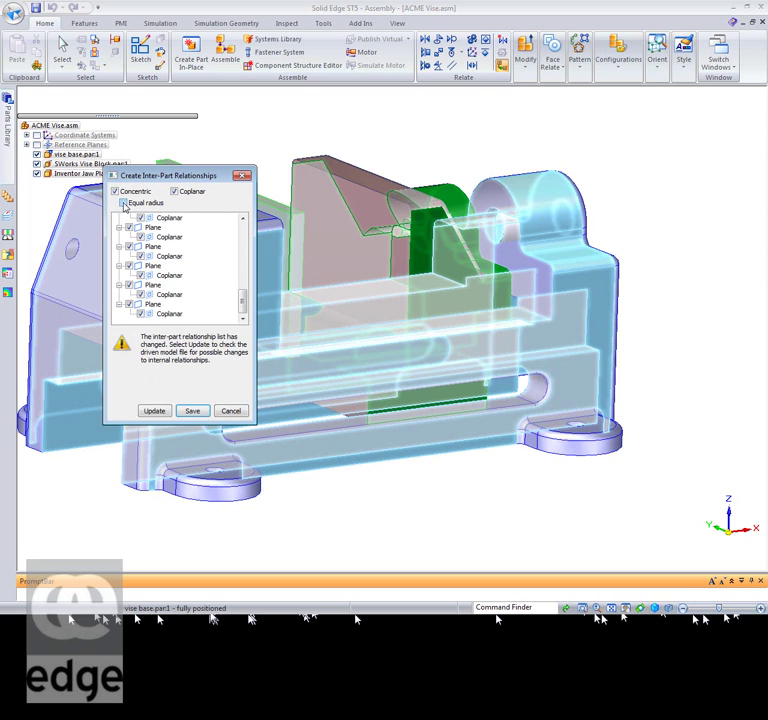
click(153, 411)
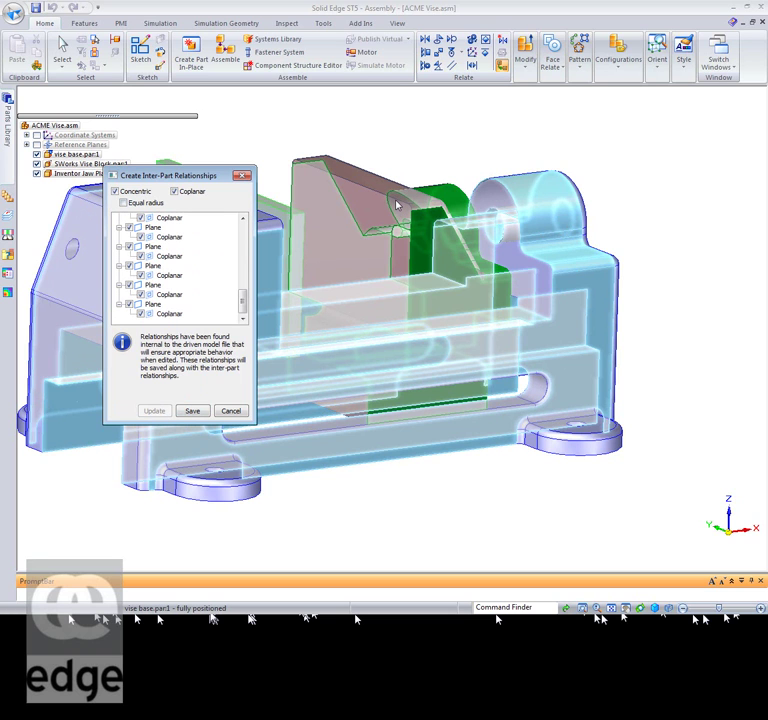
click(193, 412)
Move the vise base's M14 hole and its surrounding boss upward by about 2 mm.
middle_drag(717, 227, 579, 166)
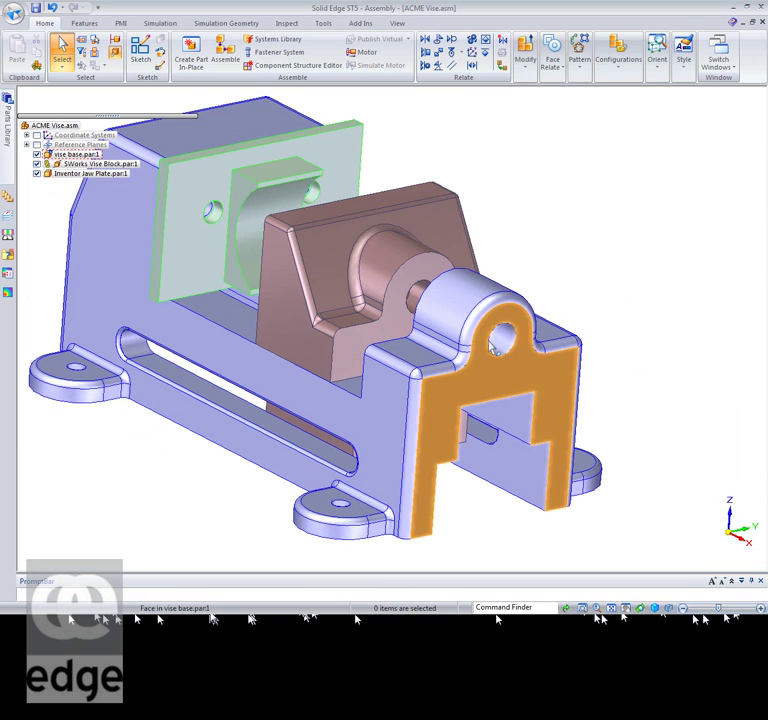
middle_drag(617, 254, 580, 272)
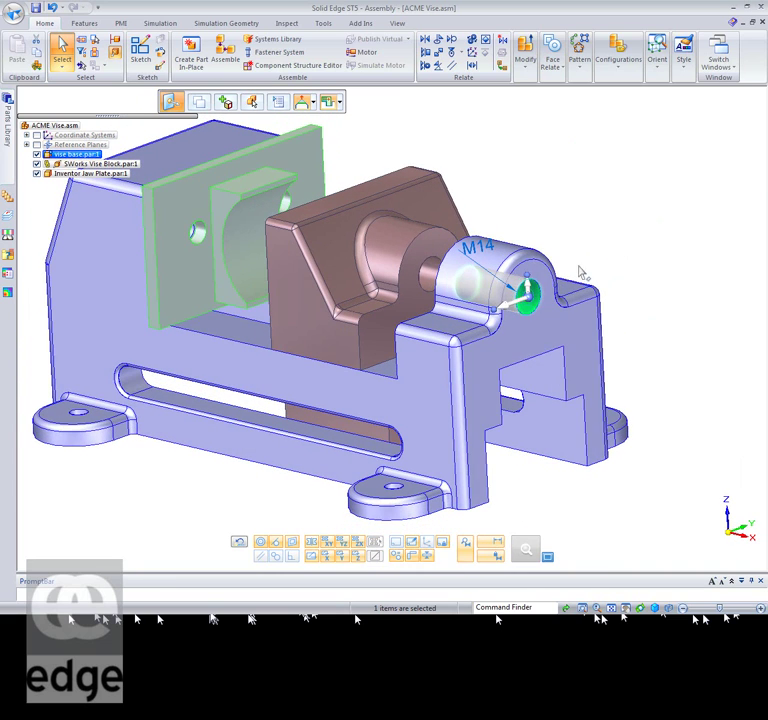
click(527, 292)
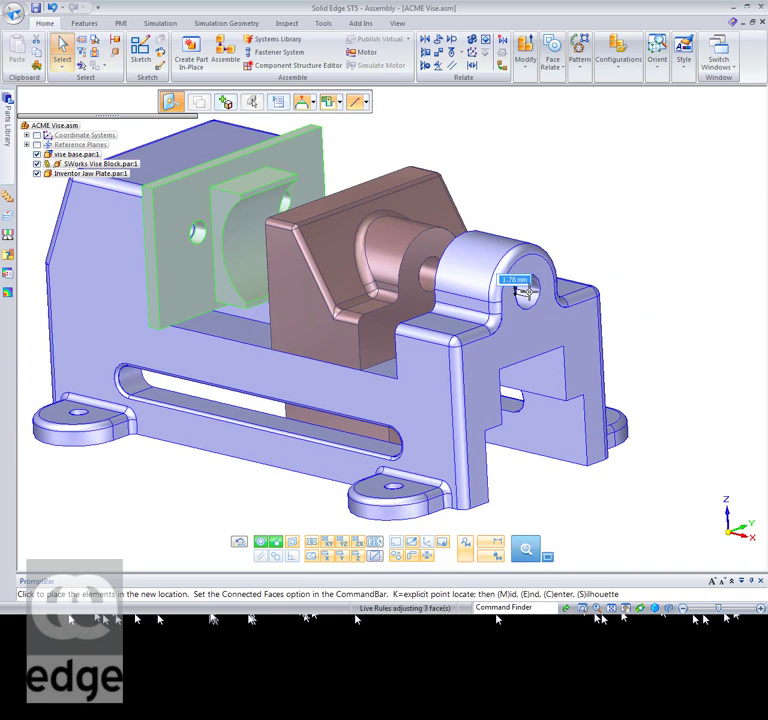
click(531, 293)
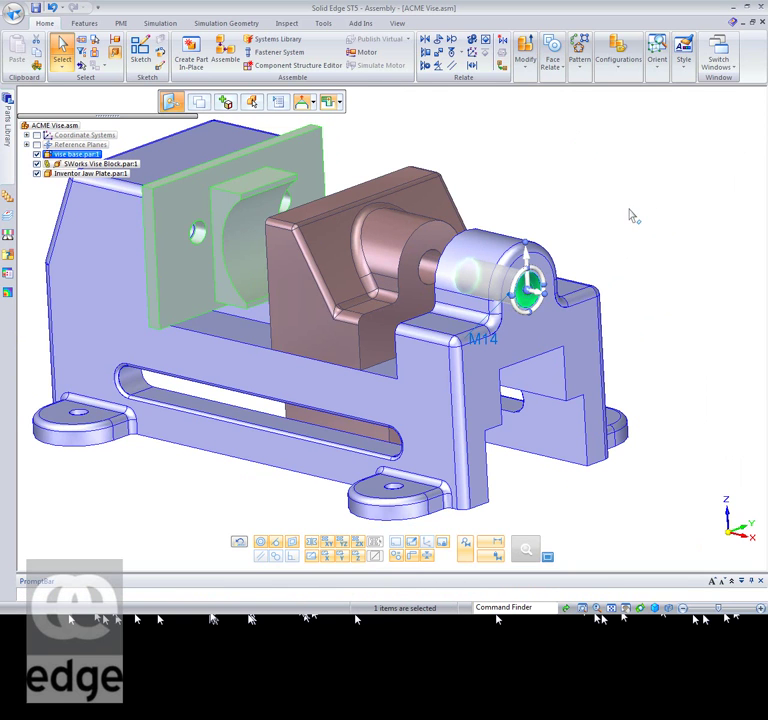
key(Escape)
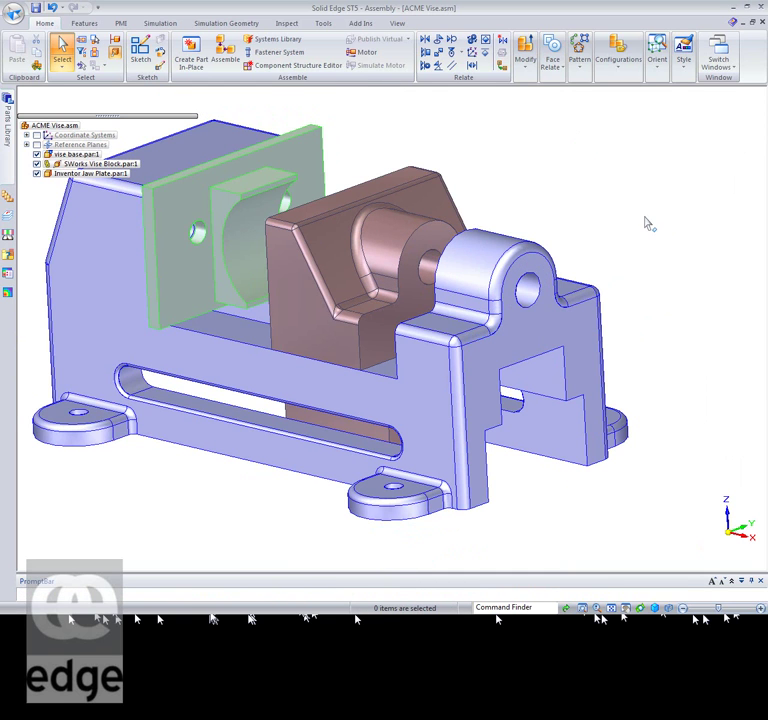
Move the flat shoulder face beside the vise base's boss downward by about 6.3 mm.
click(449, 322)
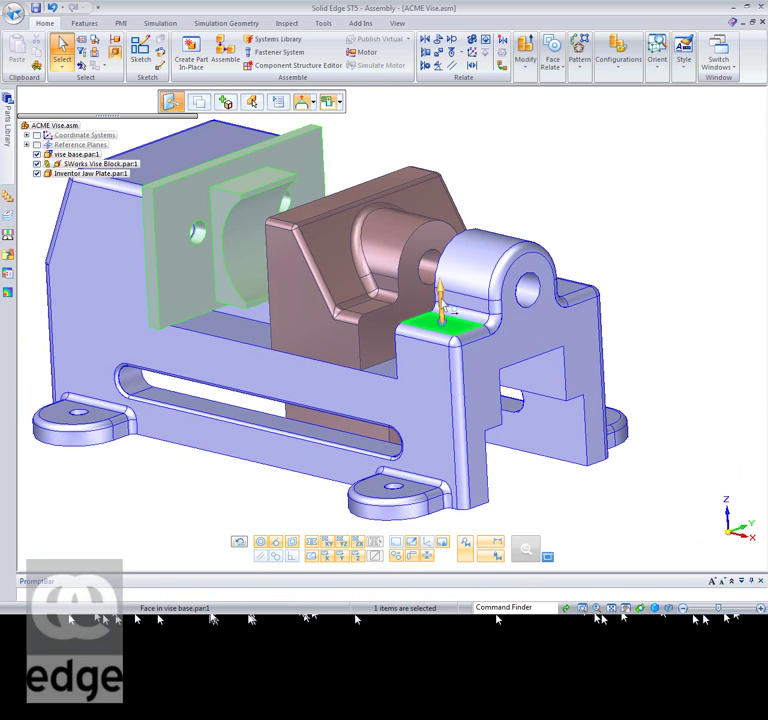
click(440, 298)
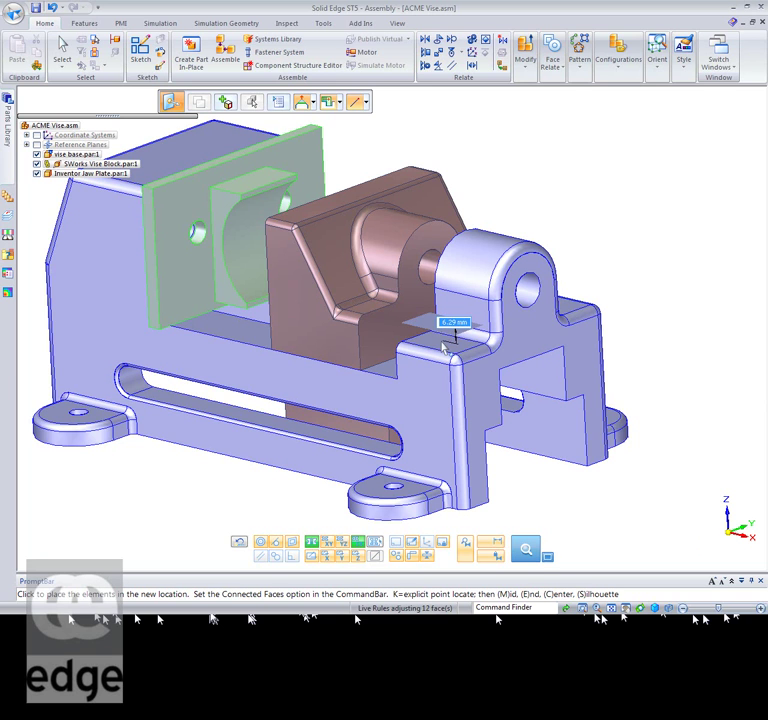
click(443, 347)
click(442, 334)
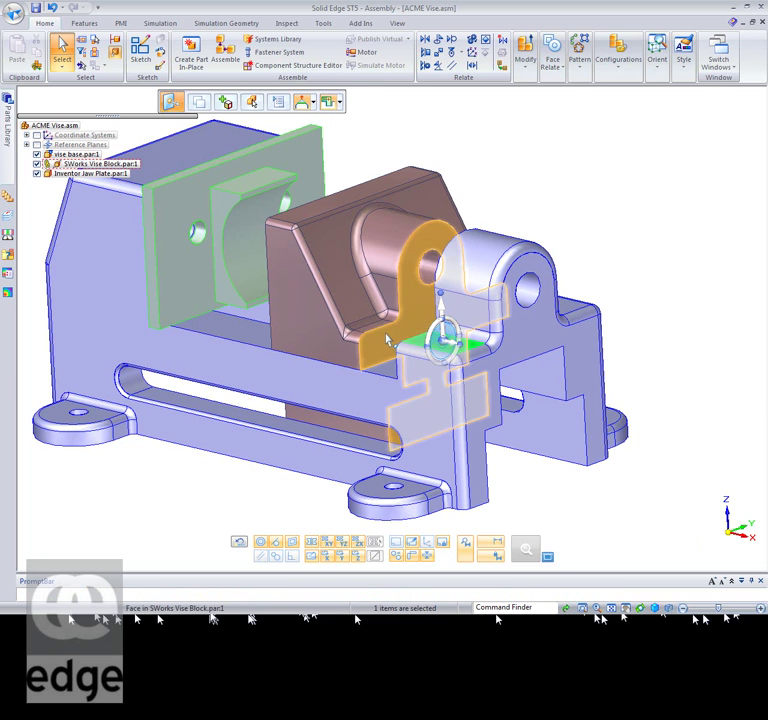
click(714, 198)
Move the vise base's M14 hole and its surrounding boss downward by about 7.3 mm.
middle_drag(713, 216, 505, 283)
click(516, 270)
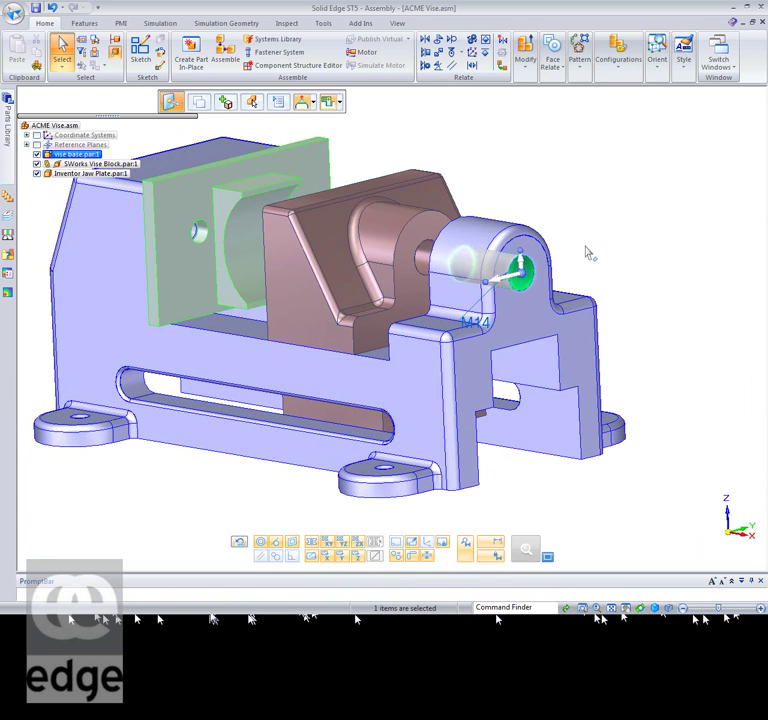
click(517, 263)
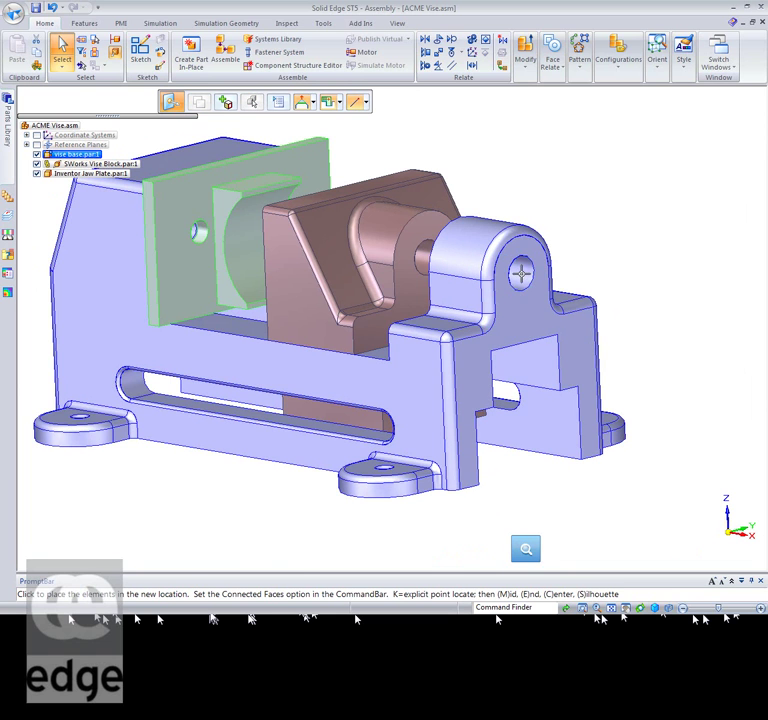
click(521, 291)
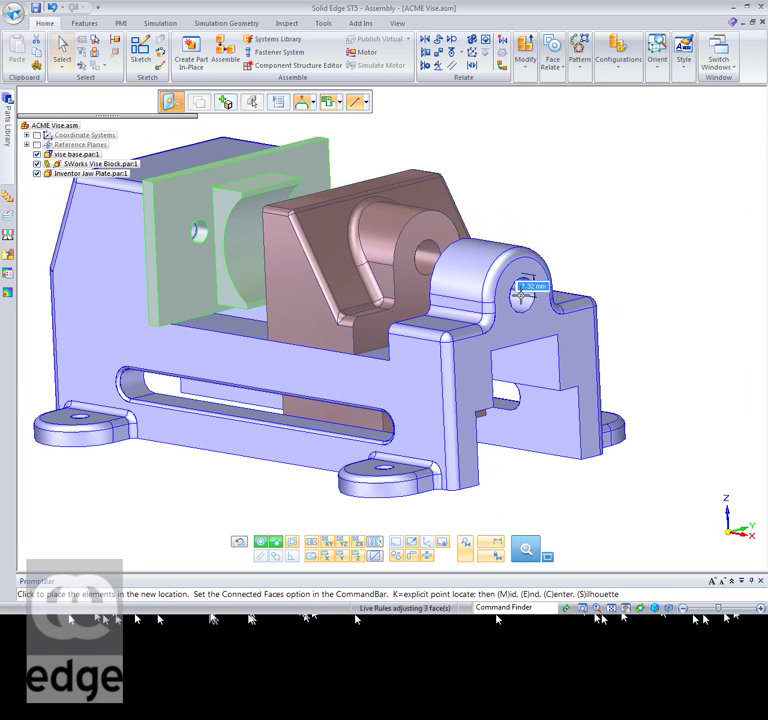
click(521, 298)
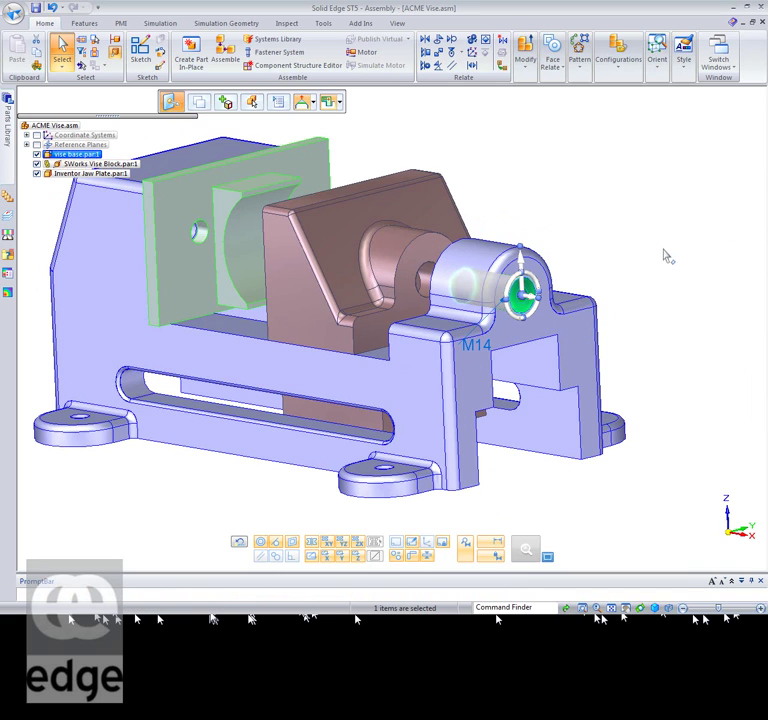
Widen the upper part of the vise base's guide channel by moving its inner side face outward about 2.7 mm.
middle_drag(660, 268, 612, 228)
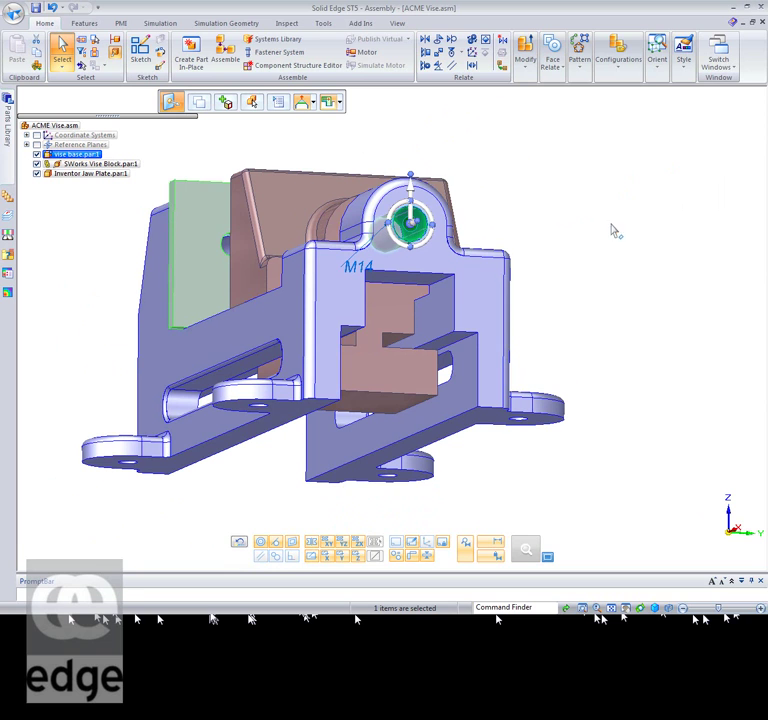
click(442, 320)
click(424, 320)
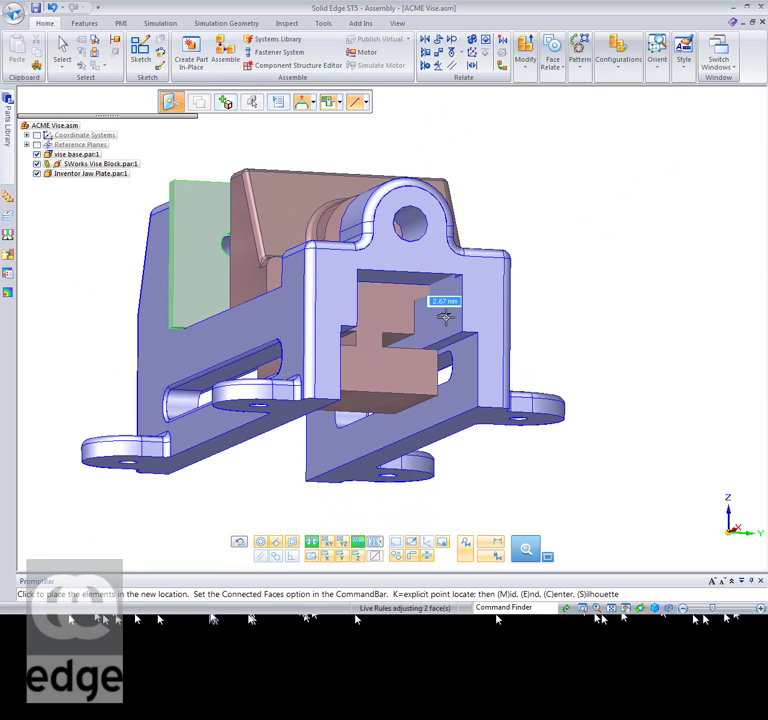
click(445, 317)
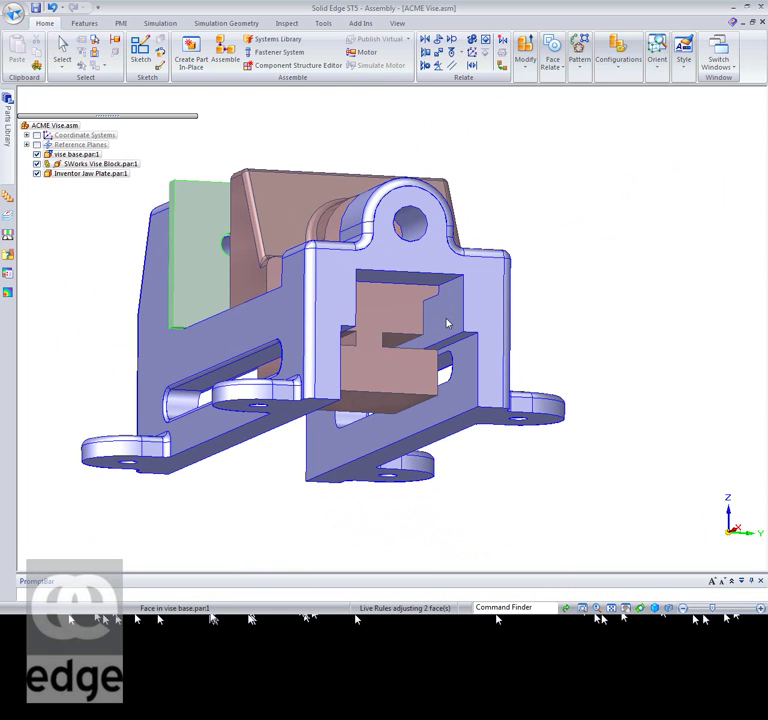
click(443, 315)
click(621, 291)
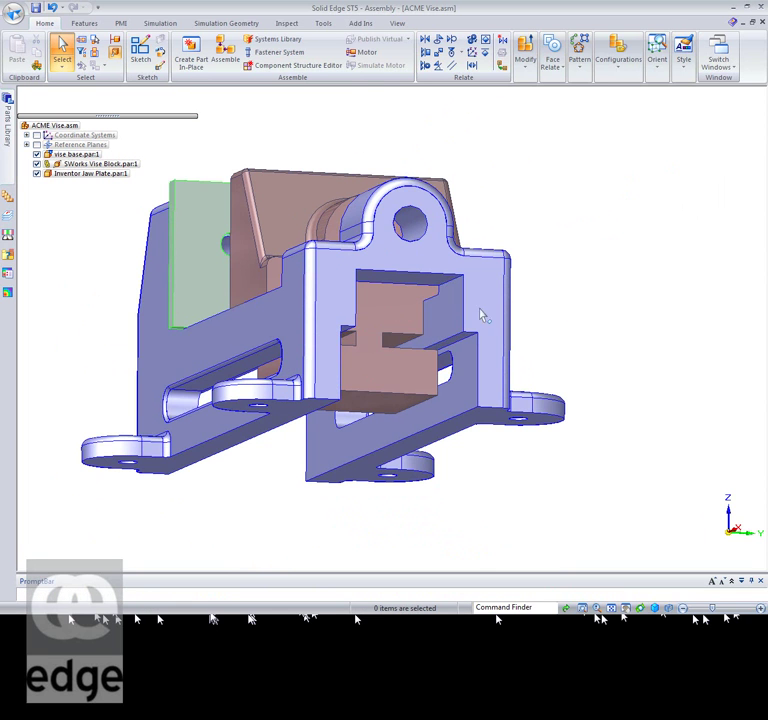
Move the stepped ledge face inside the vise base's guide channel upward by about 8.6 mm.
middle_drag(634, 268, 161, 340)
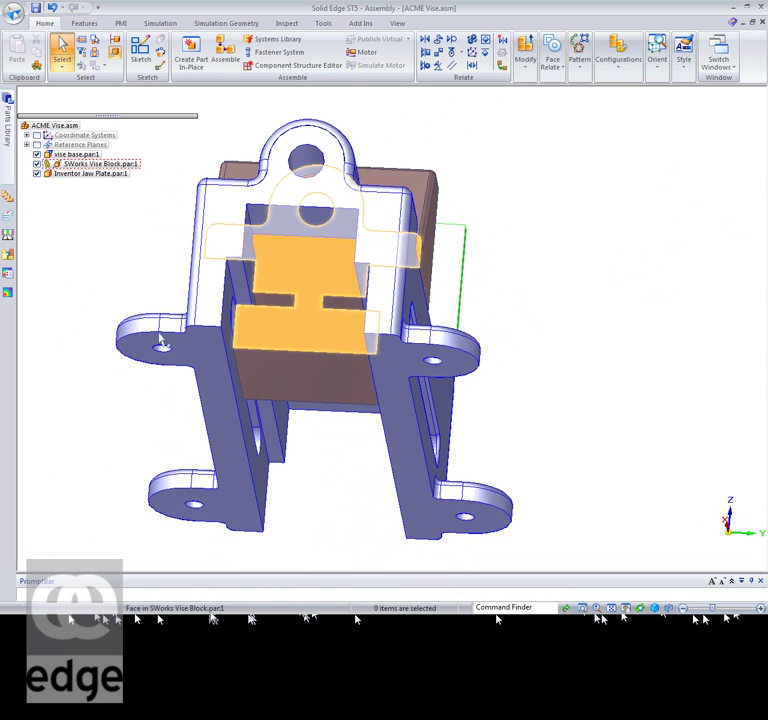
click(238, 284)
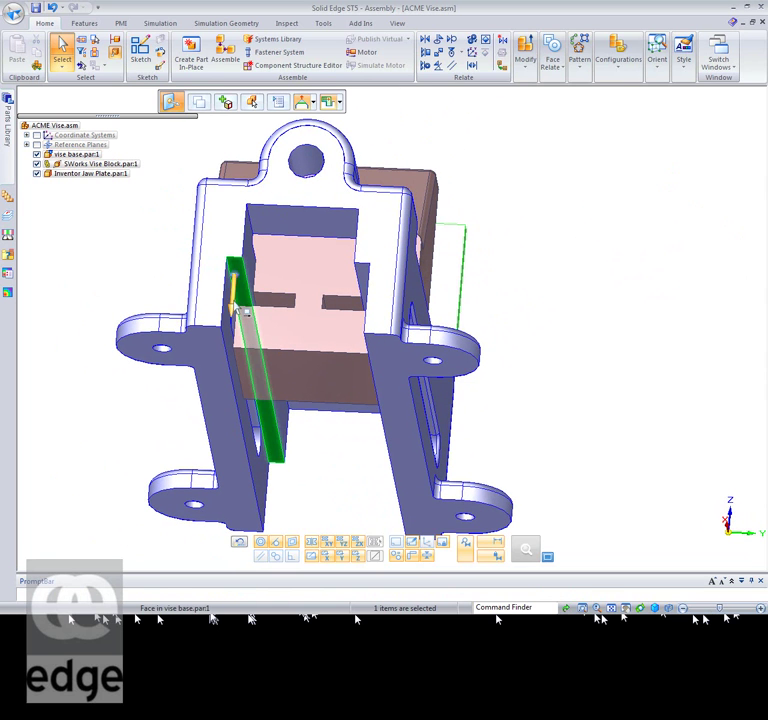
click(235, 286)
click(224, 244)
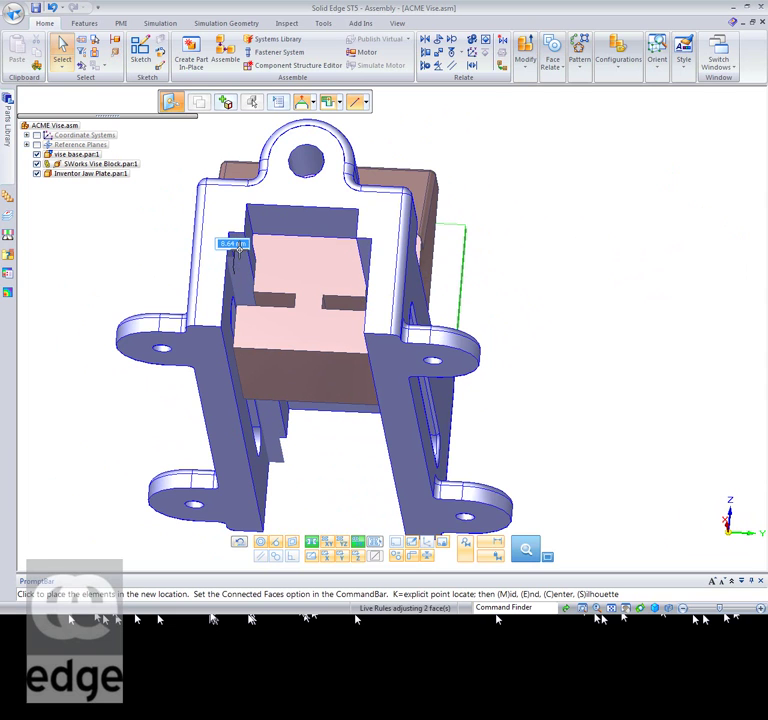
click(537, 262)
middle_drag(537, 262, 593, 276)
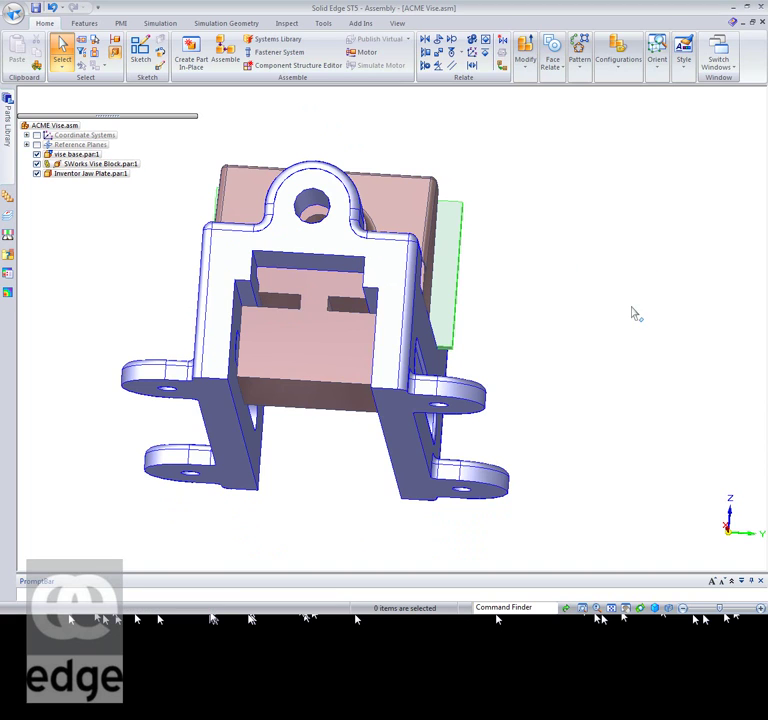
key(ctrl+i)
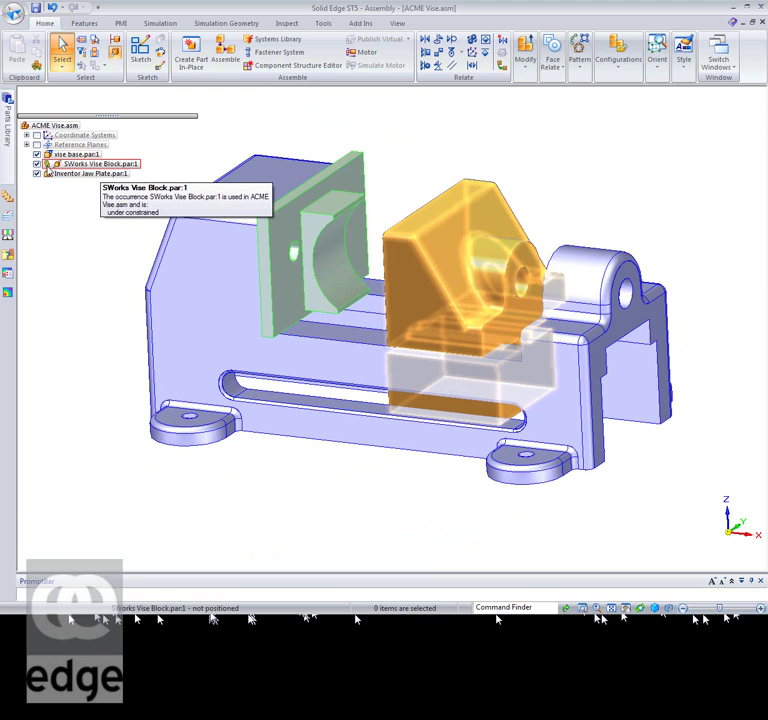
Examine the SWorks Vise Block's inter-part links to the vise base and the link-breaking option in the Inter-Part Manager.
click(80, 164)
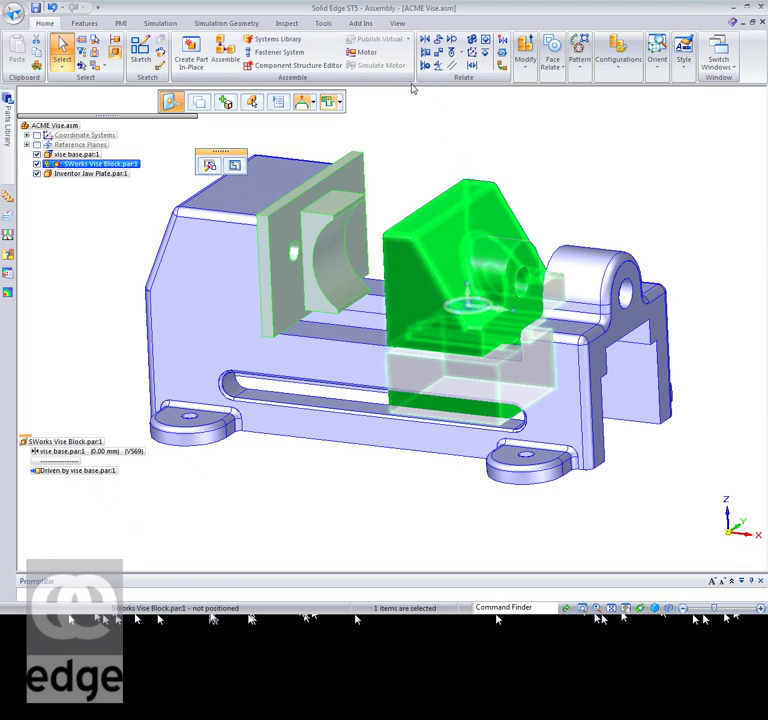
click(323, 24)
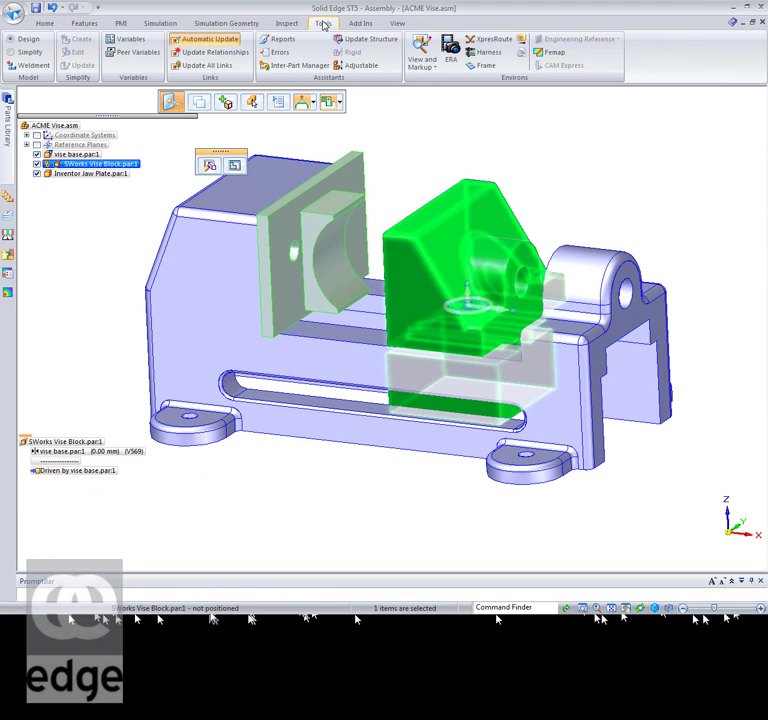
click(282, 71)
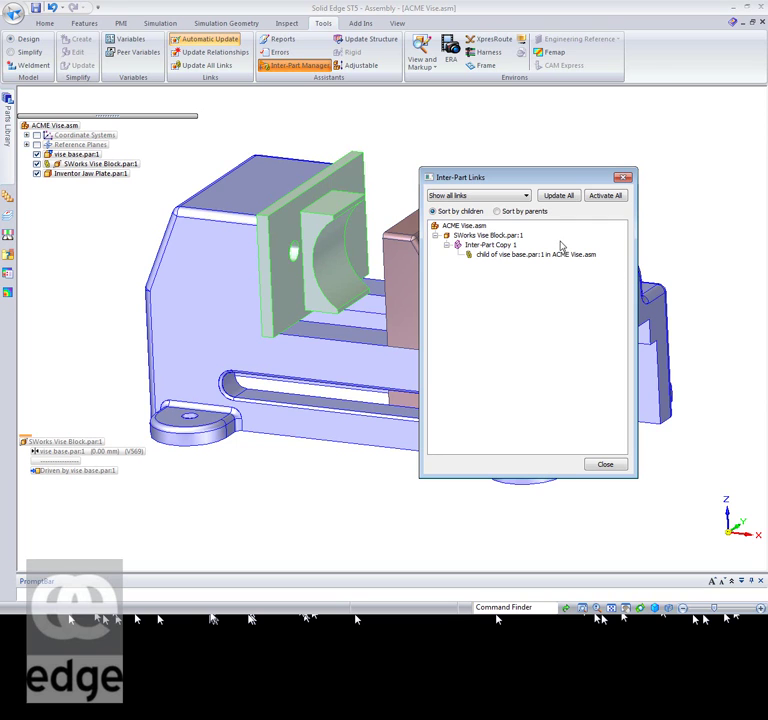
click(495, 244)
click(508, 258)
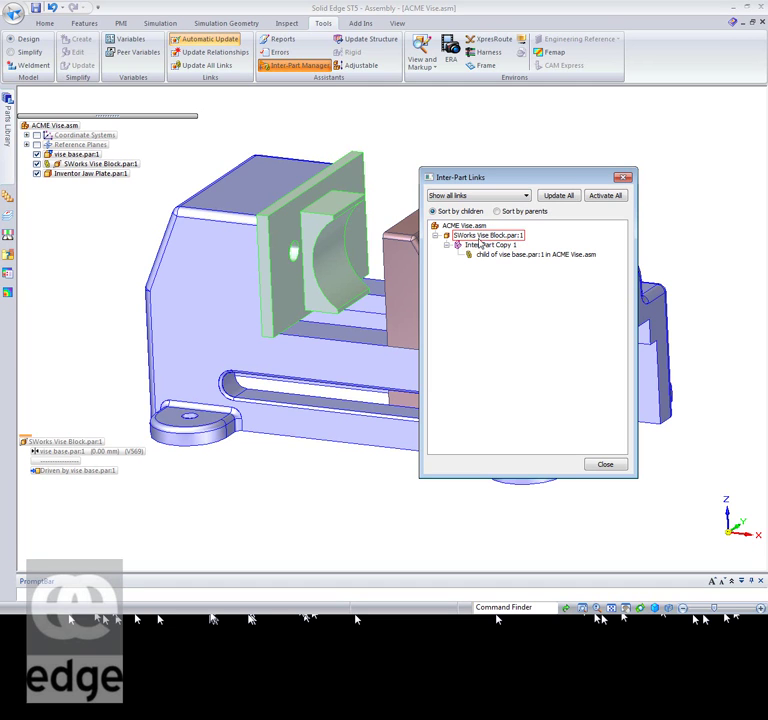
right_click(480, 238)
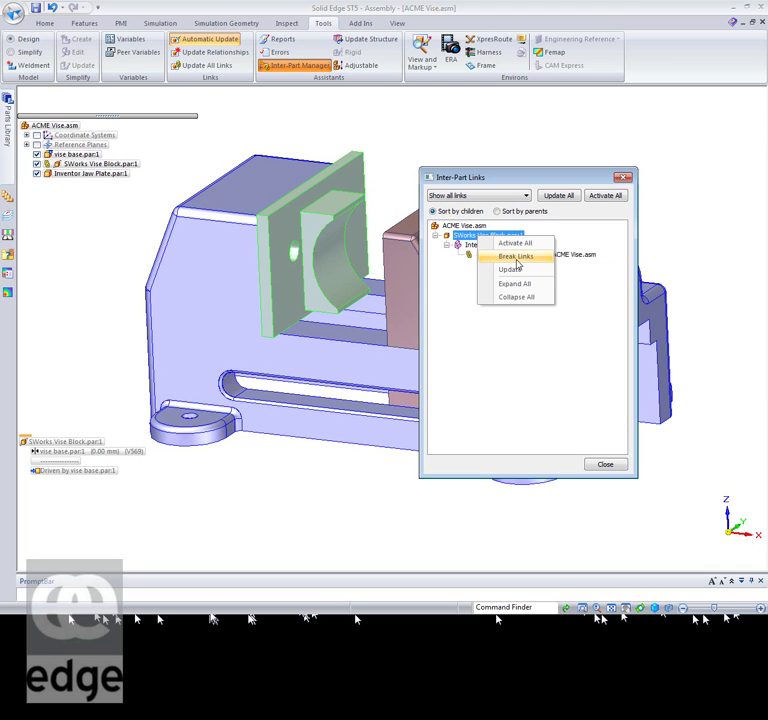
click(605, 468)
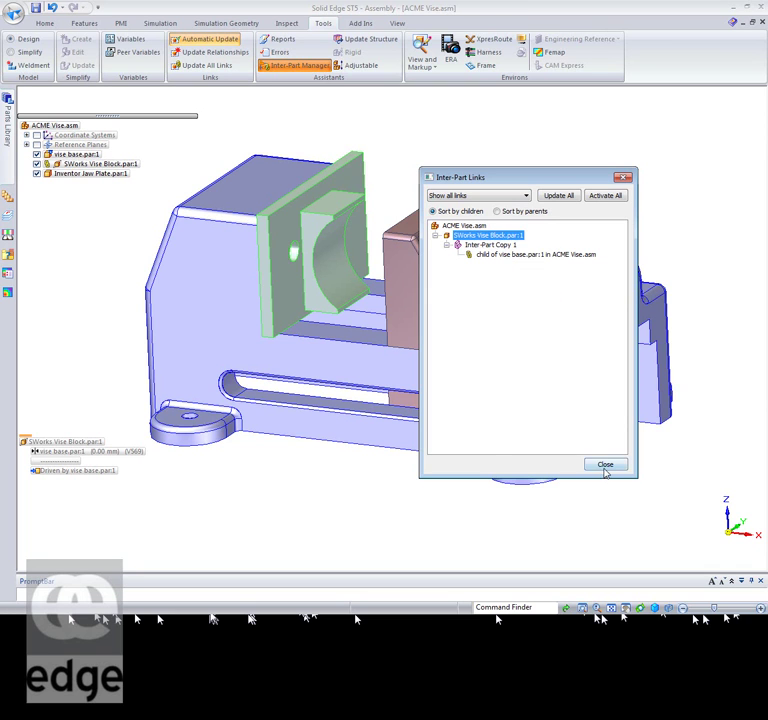
click(605, 465)
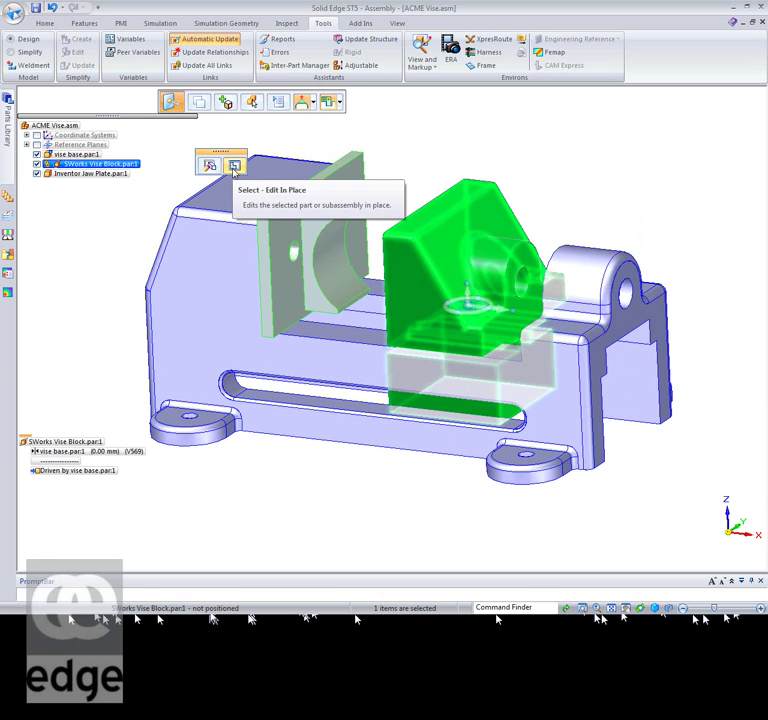
Edit the SWorks Vise Block in place and examine the commands available for its Inter-Part Copy 1 feature.
click(234, 167)
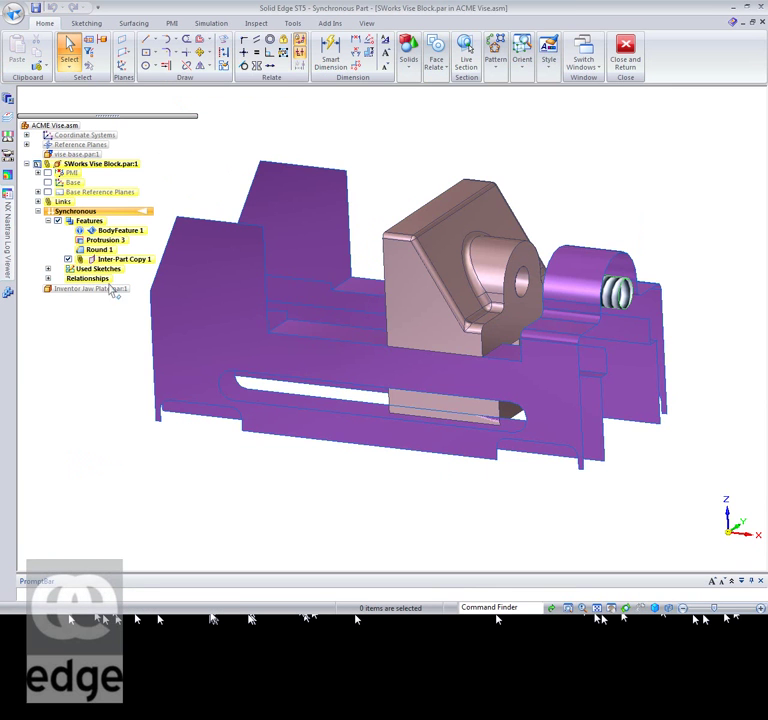
click(110, 262)
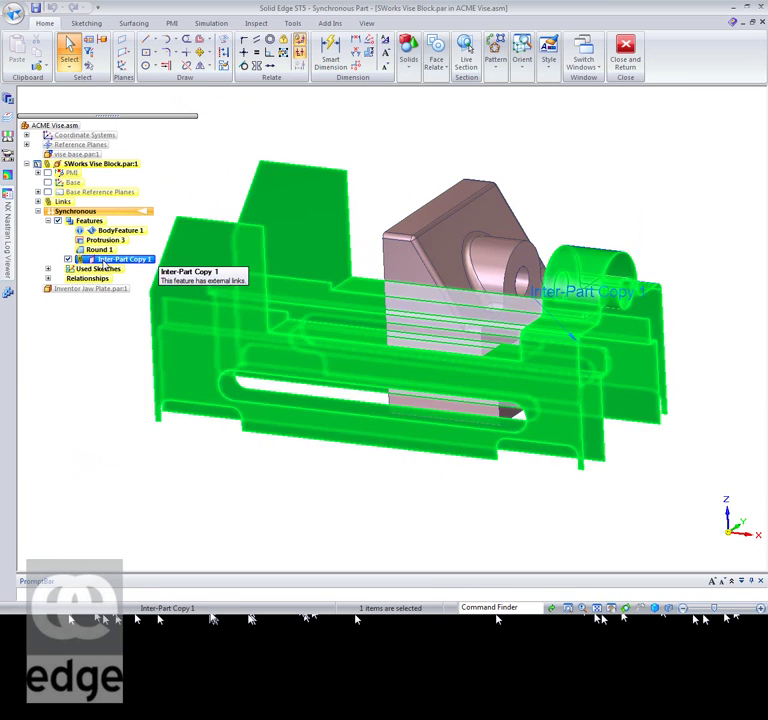
right_click(106, 265)
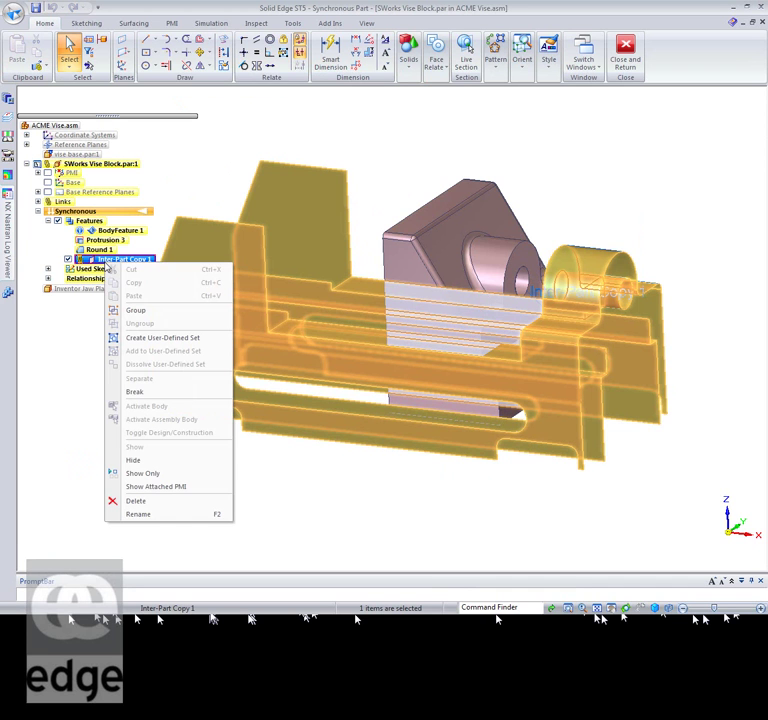
click(62, 400)
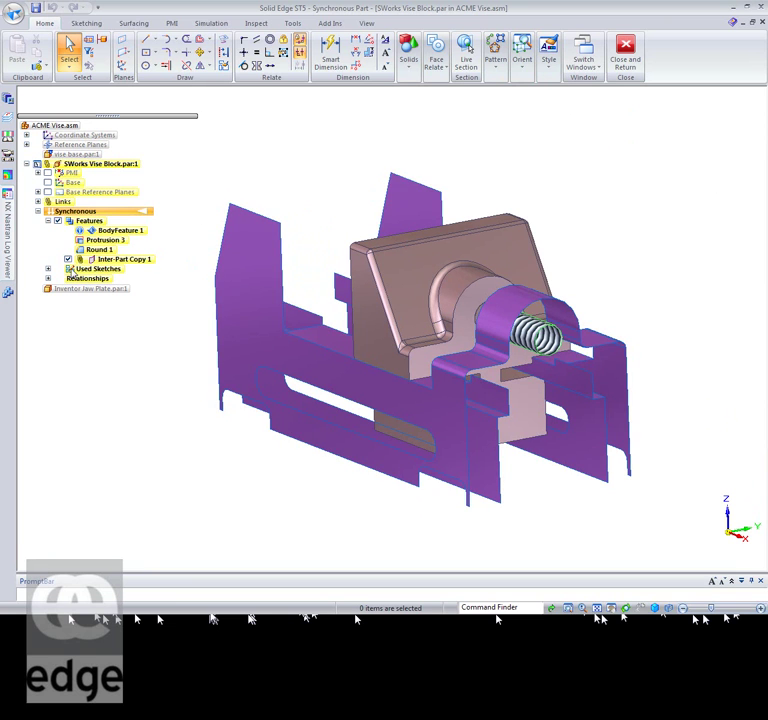
Hide and reshow Inter-Part Copy 1 to inspect the block without it, and return to the ACME Vise assembly.
click(68, 259)
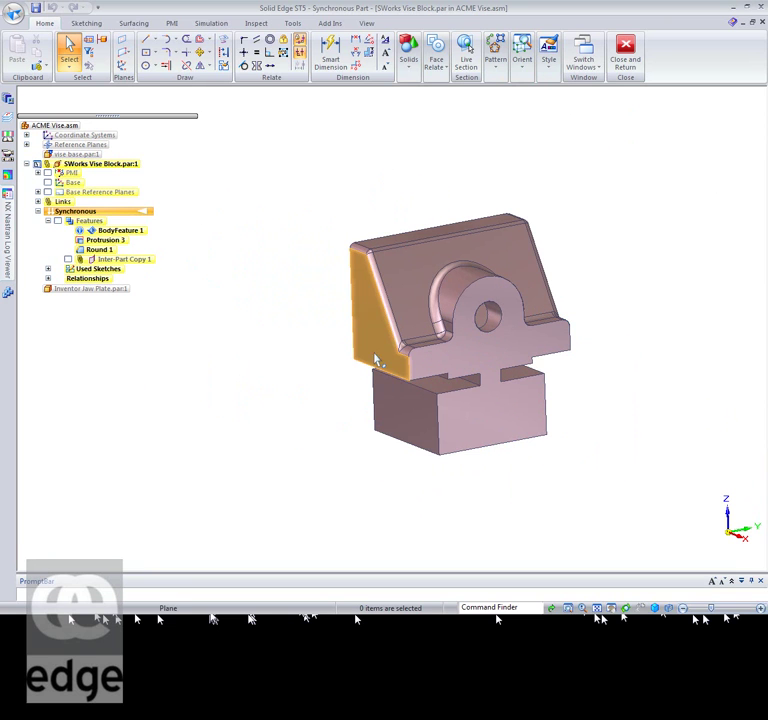
click(68, 259)
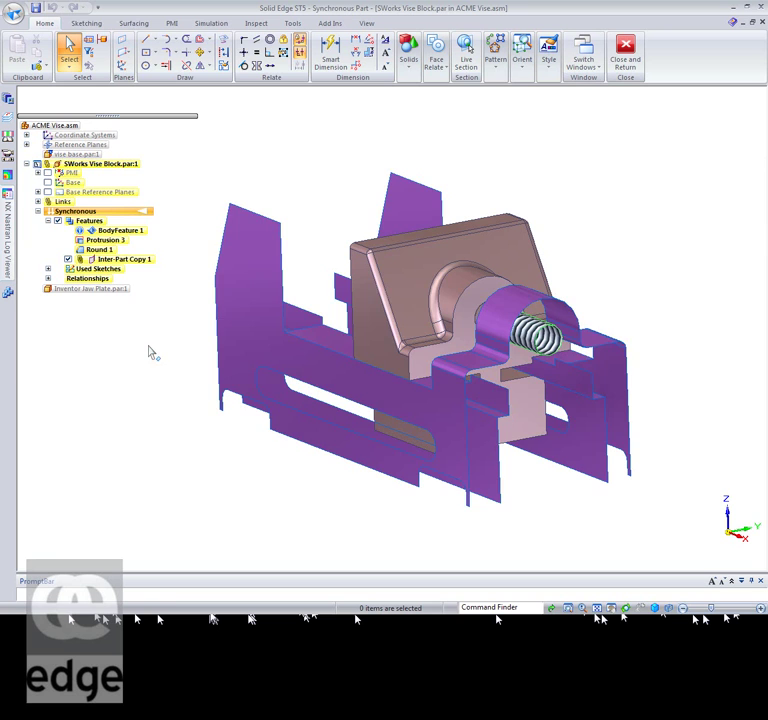
right_click(137, 263)
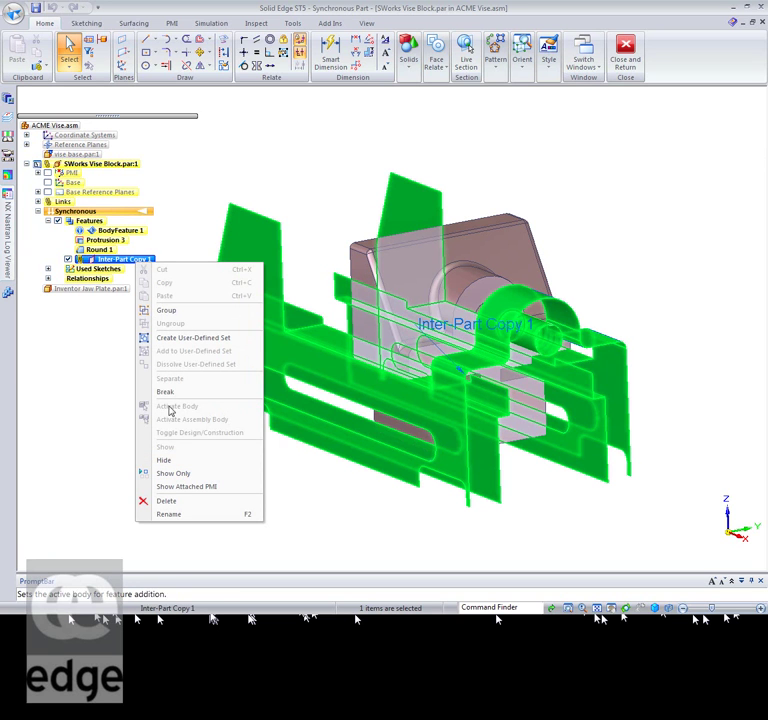
click(72, 408)
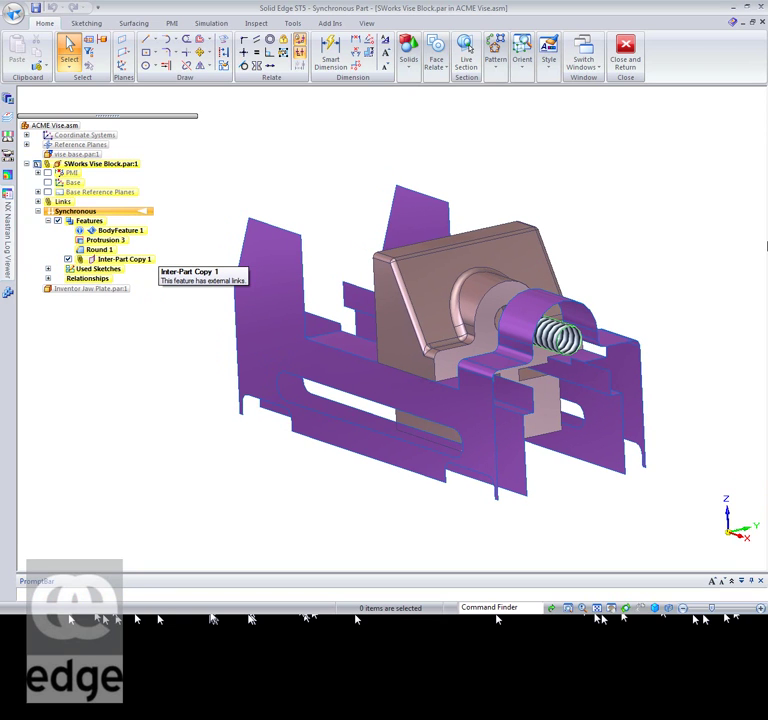
click(625, 50)
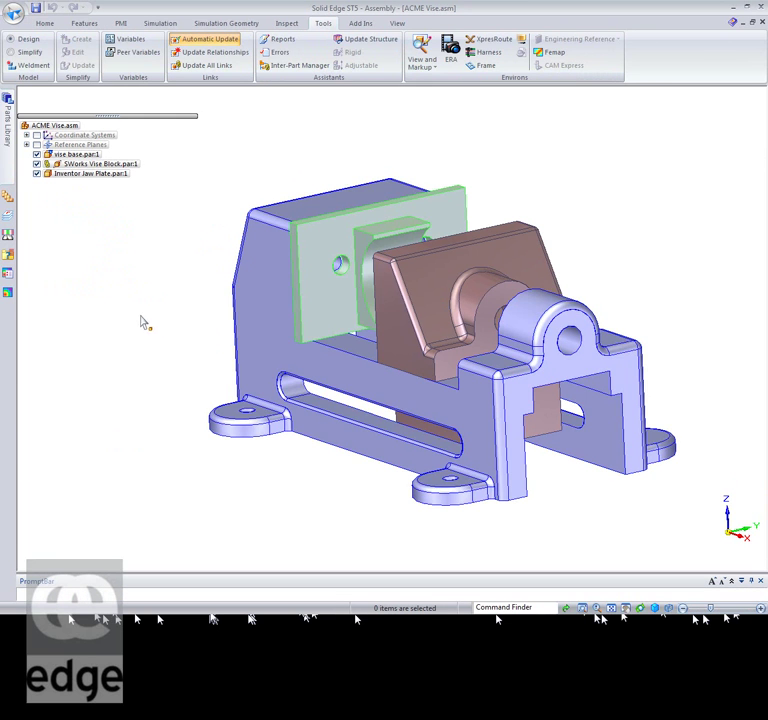